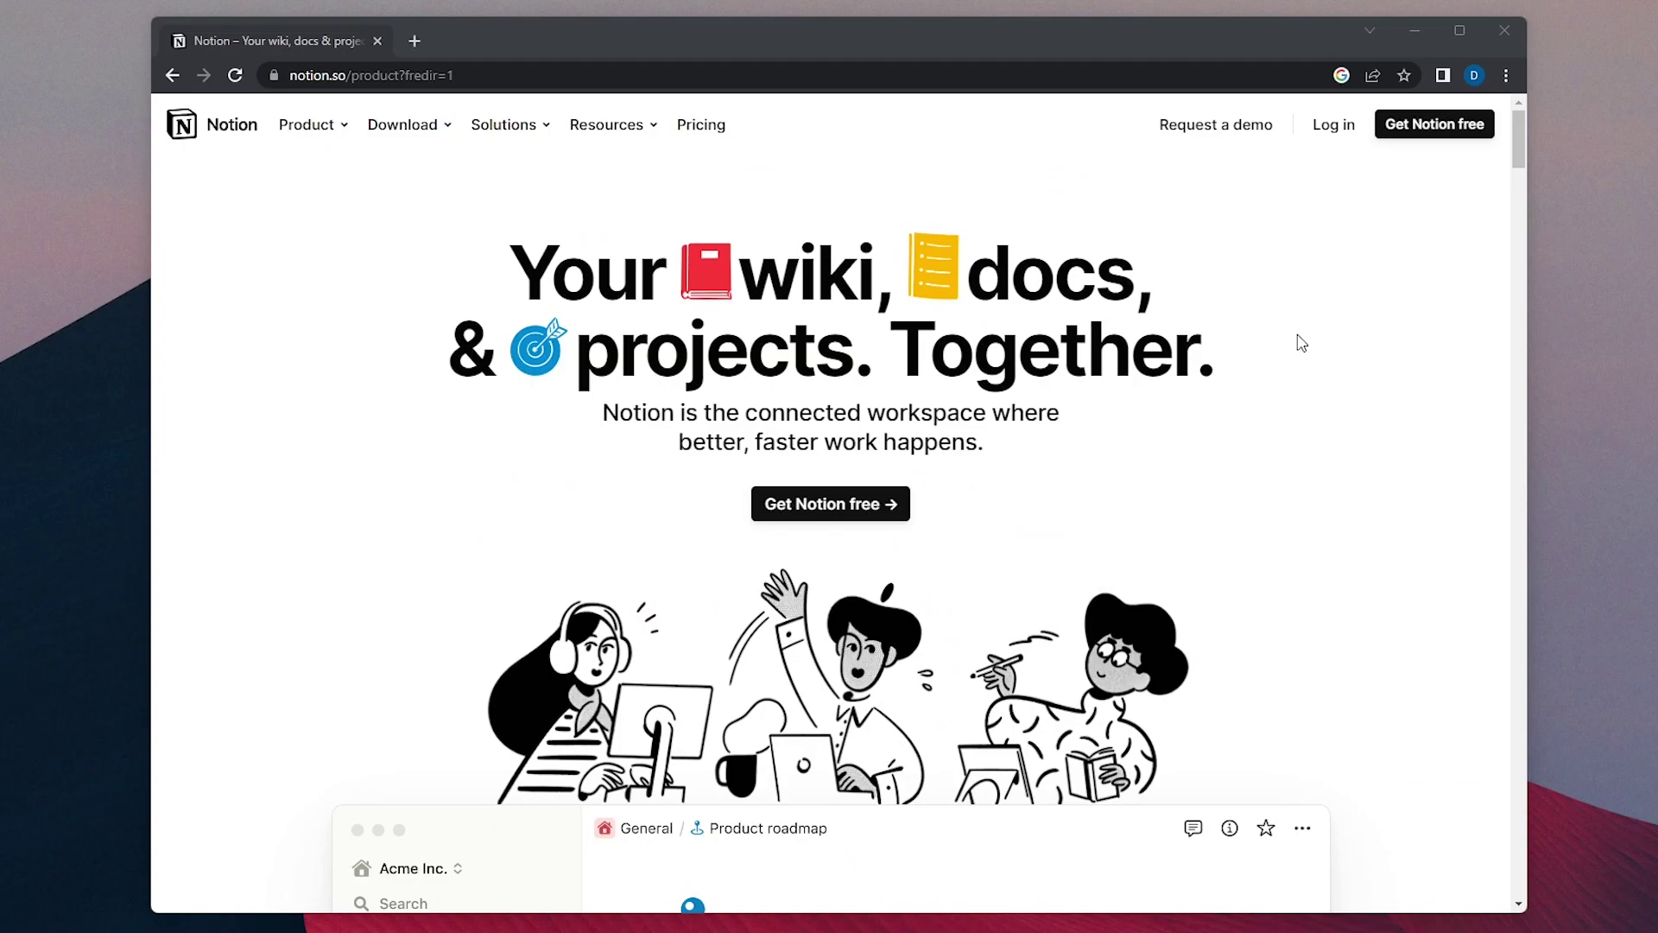
Open the 'Notion for education' page and its 'Try Notion free' sign-up form.
scroll(1396, 371, down, 15)
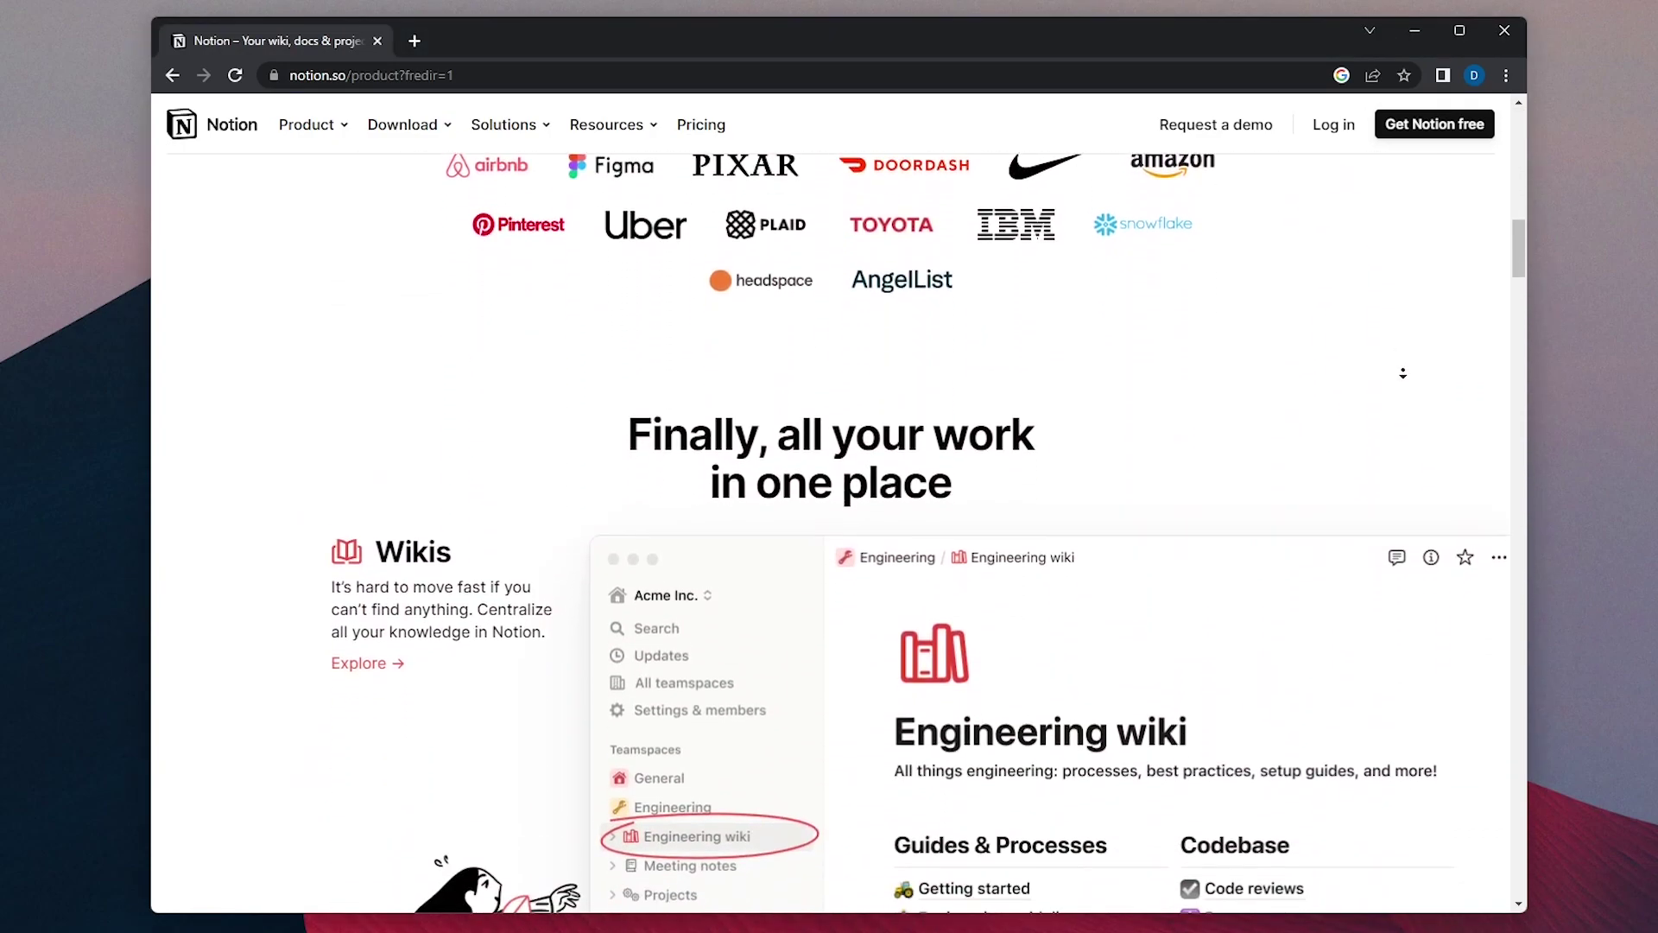
scroll(1403, 373, down, 15)
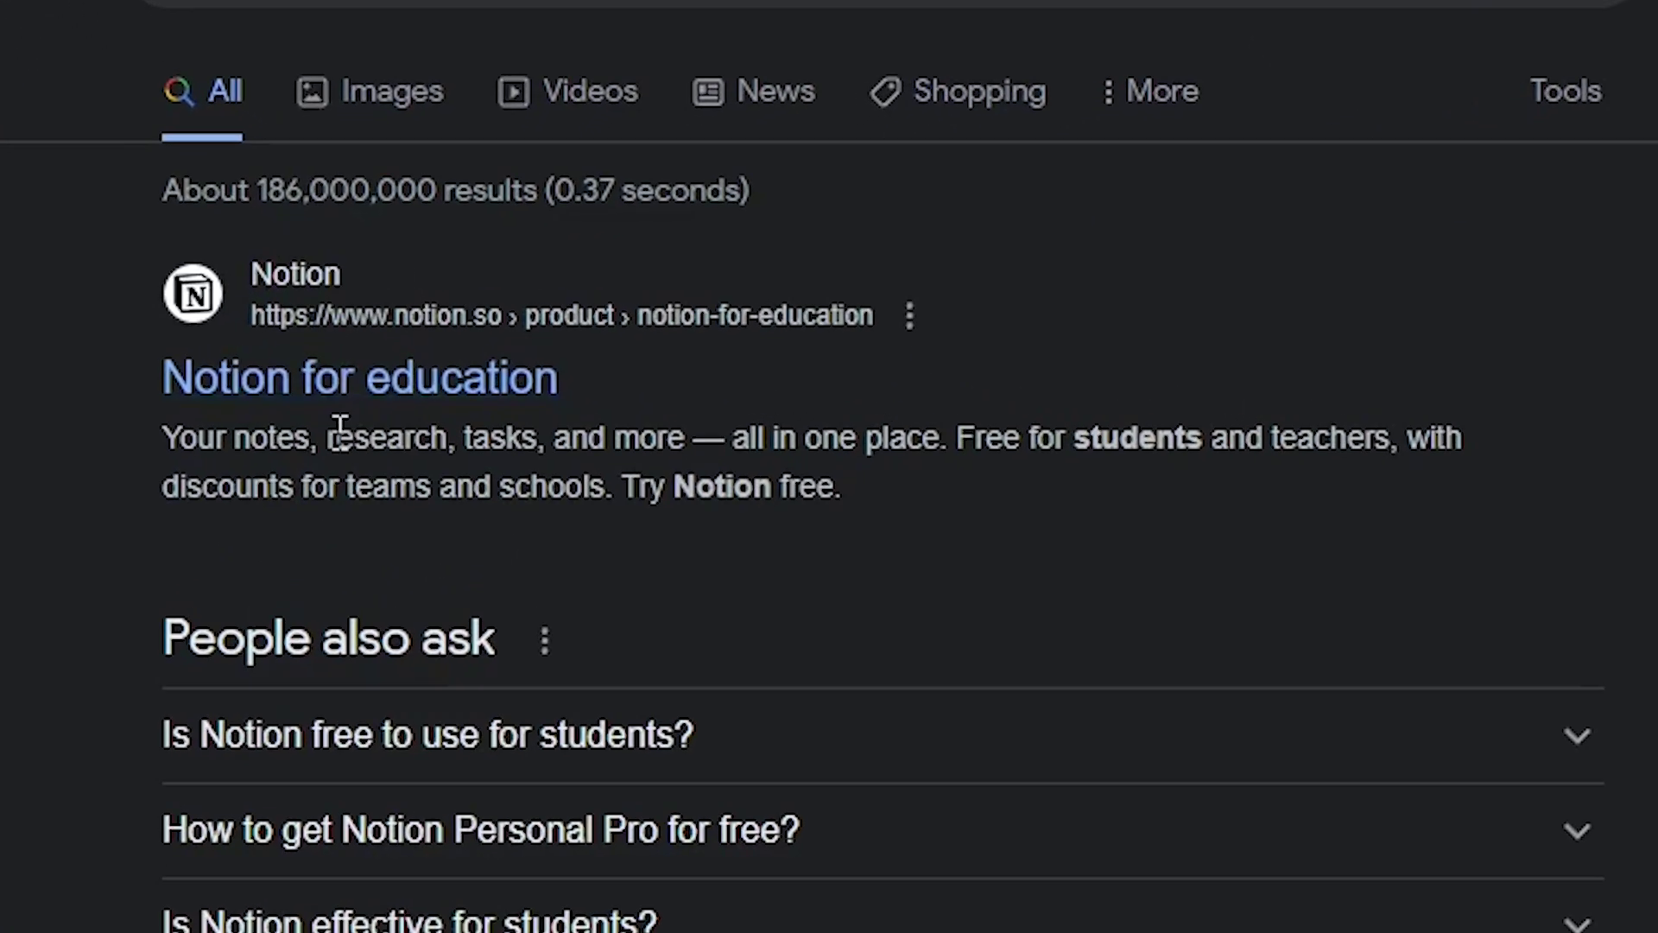
click(338, 404)
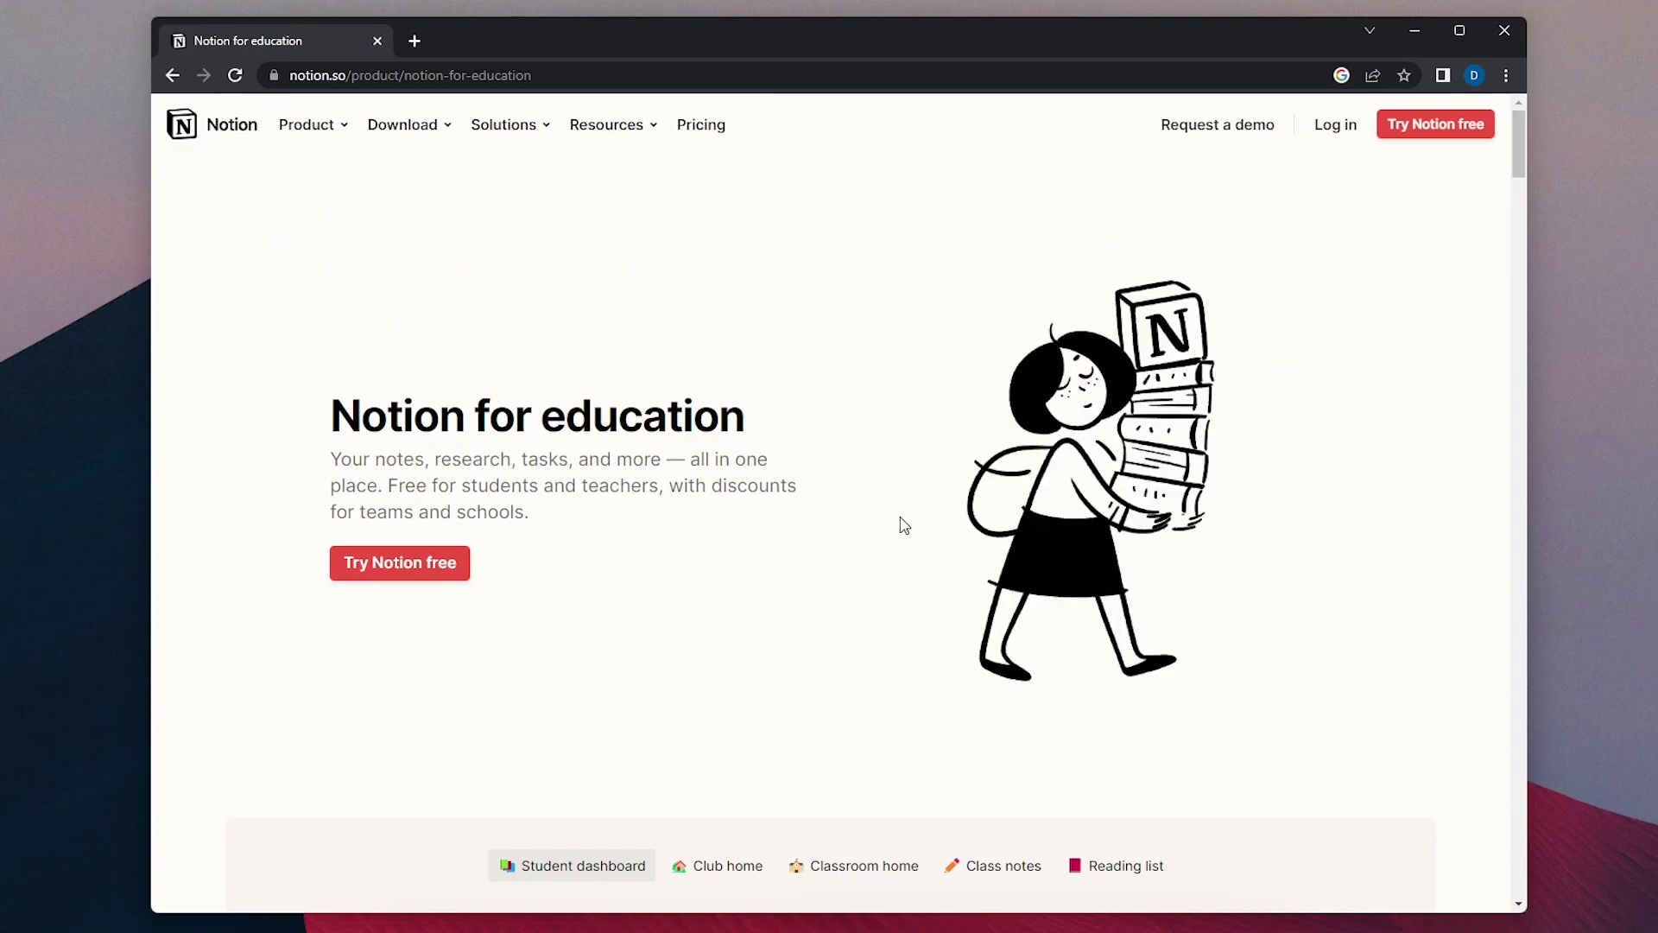
click(400, 572)
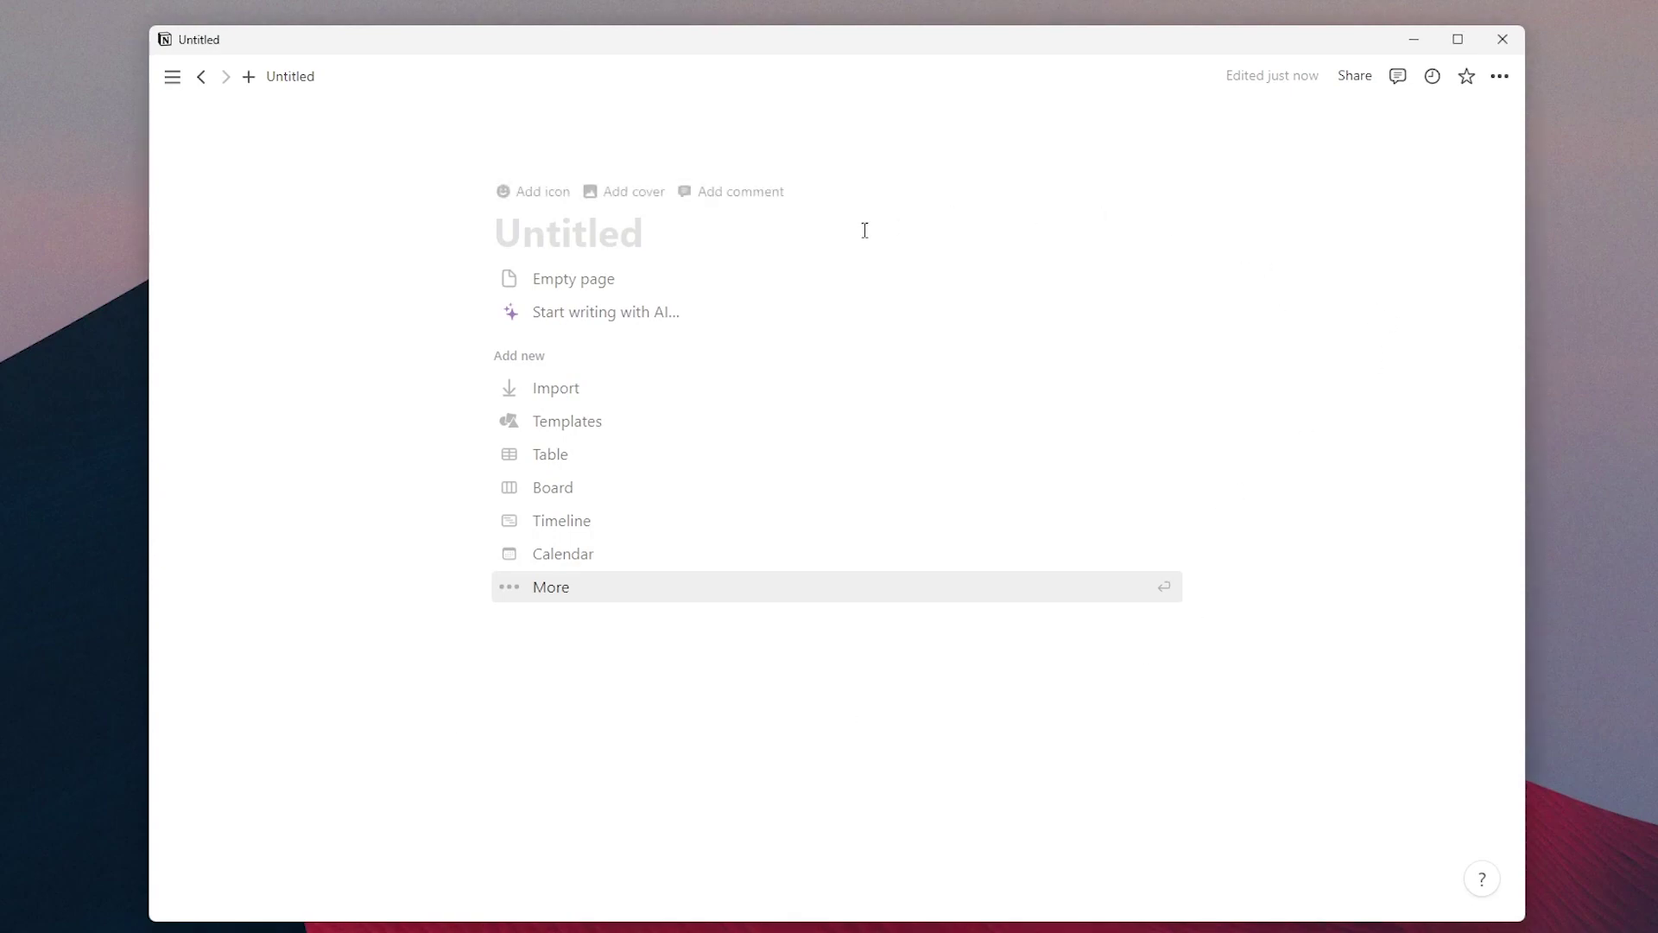
Title the page 'New page' and give it a dark grey check-circle icon.
click(783, 245)
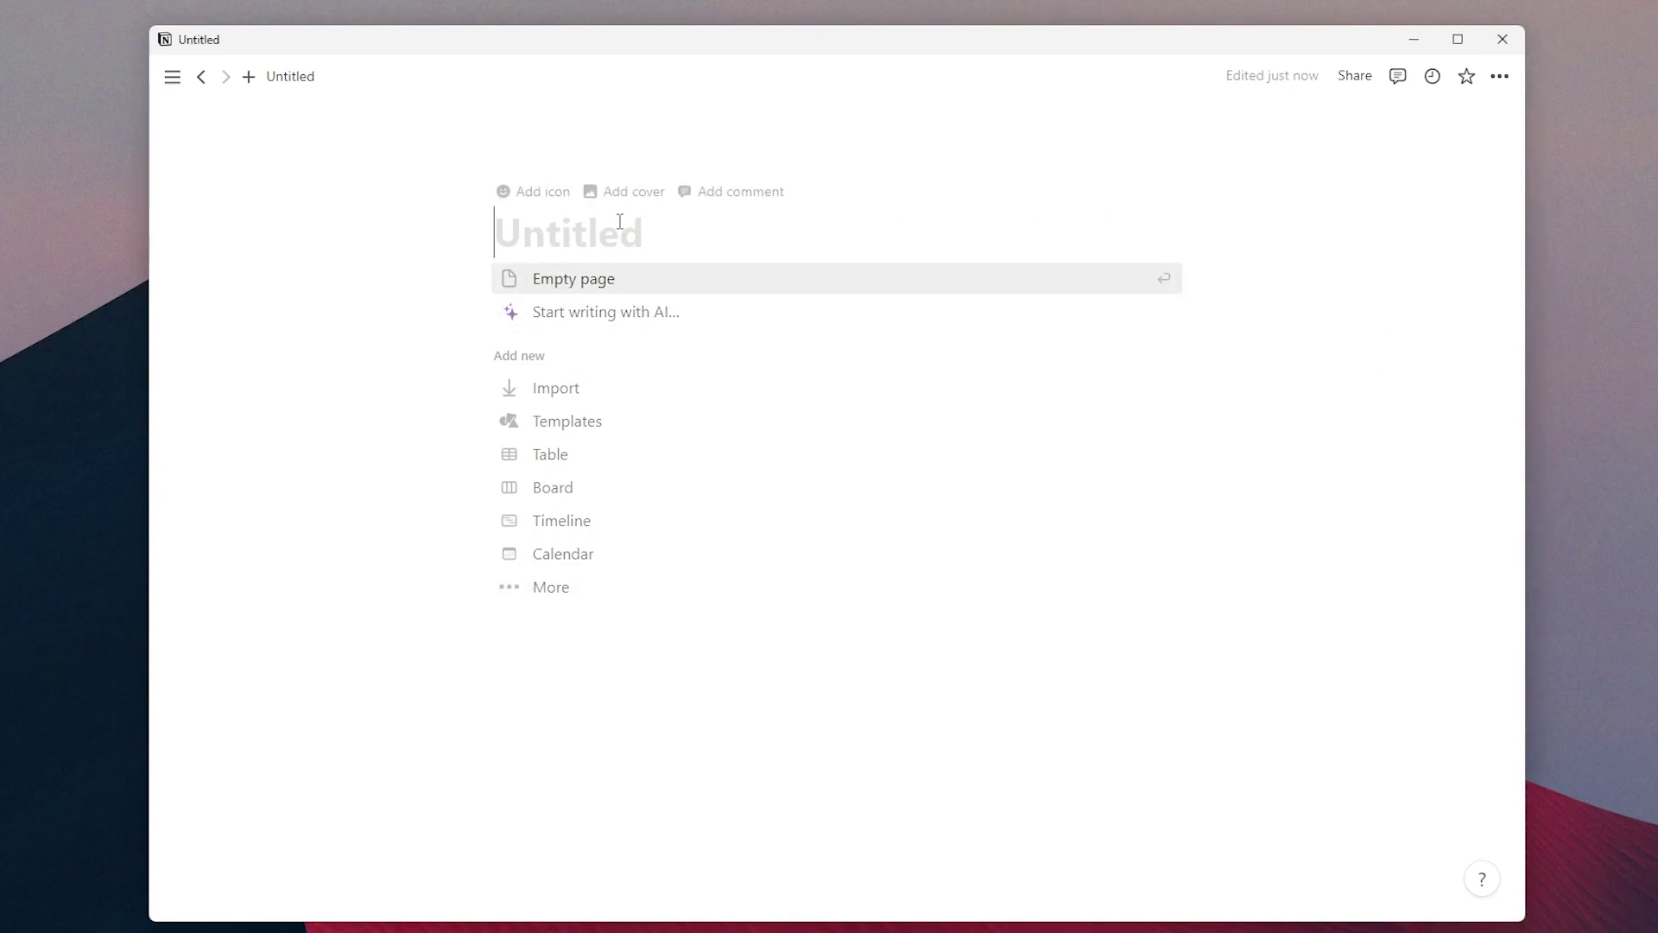
text(New p)
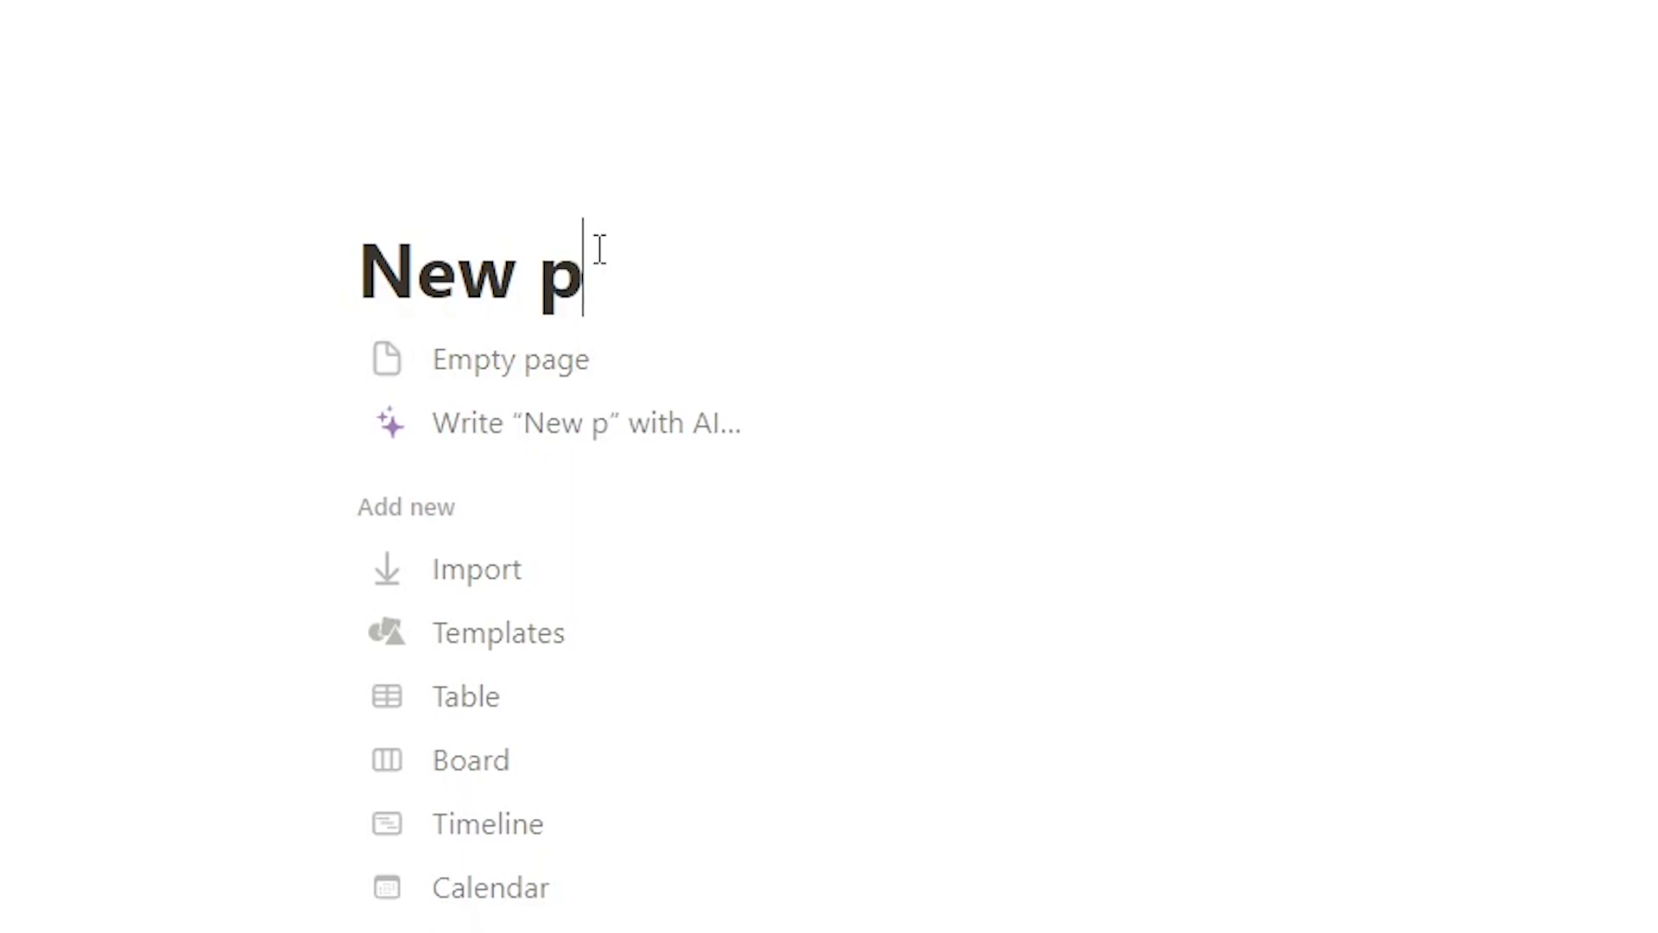
text(age)
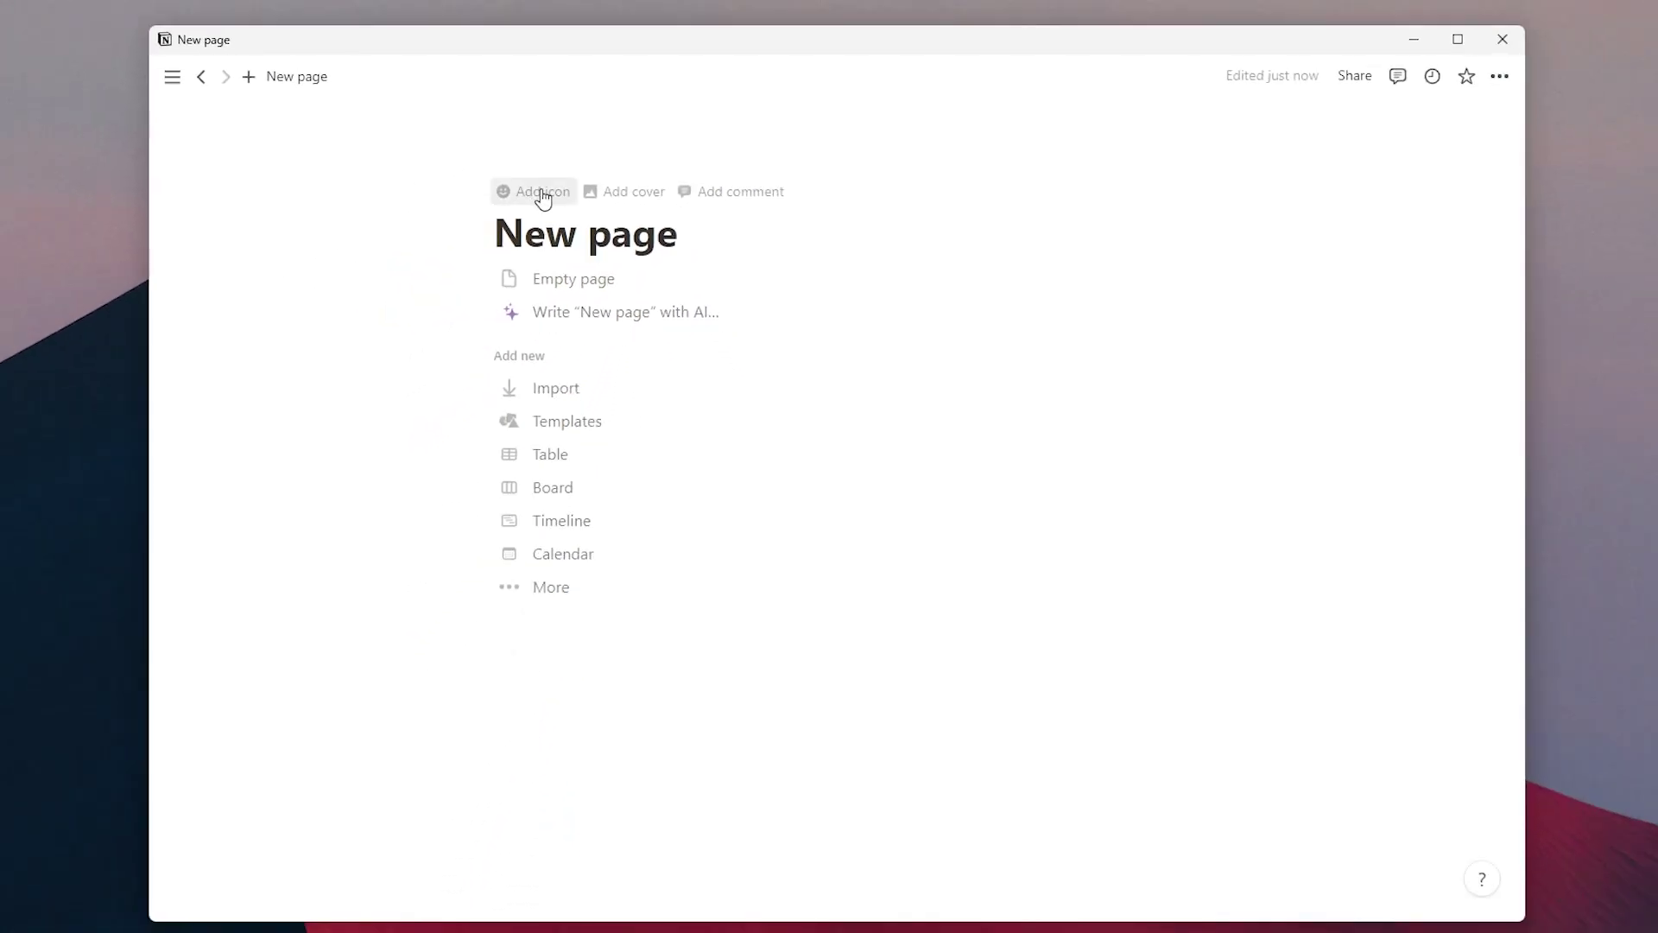
click(543, 195)
click(414, 293)
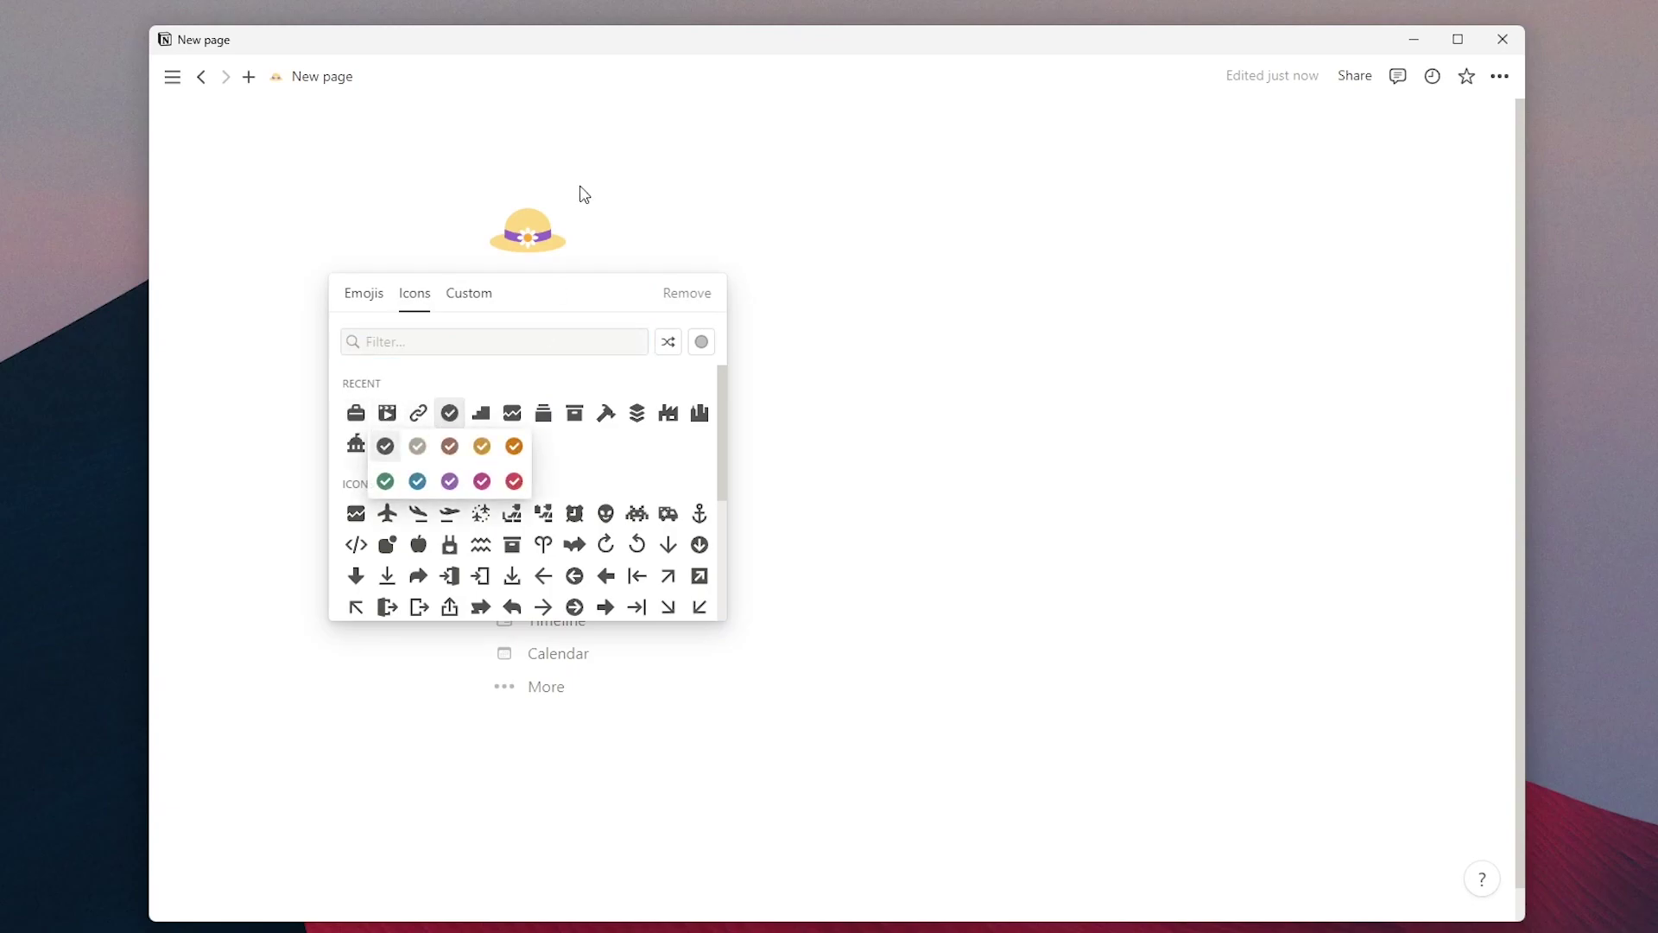
mouse_move(449, 412)
click(385, 446)
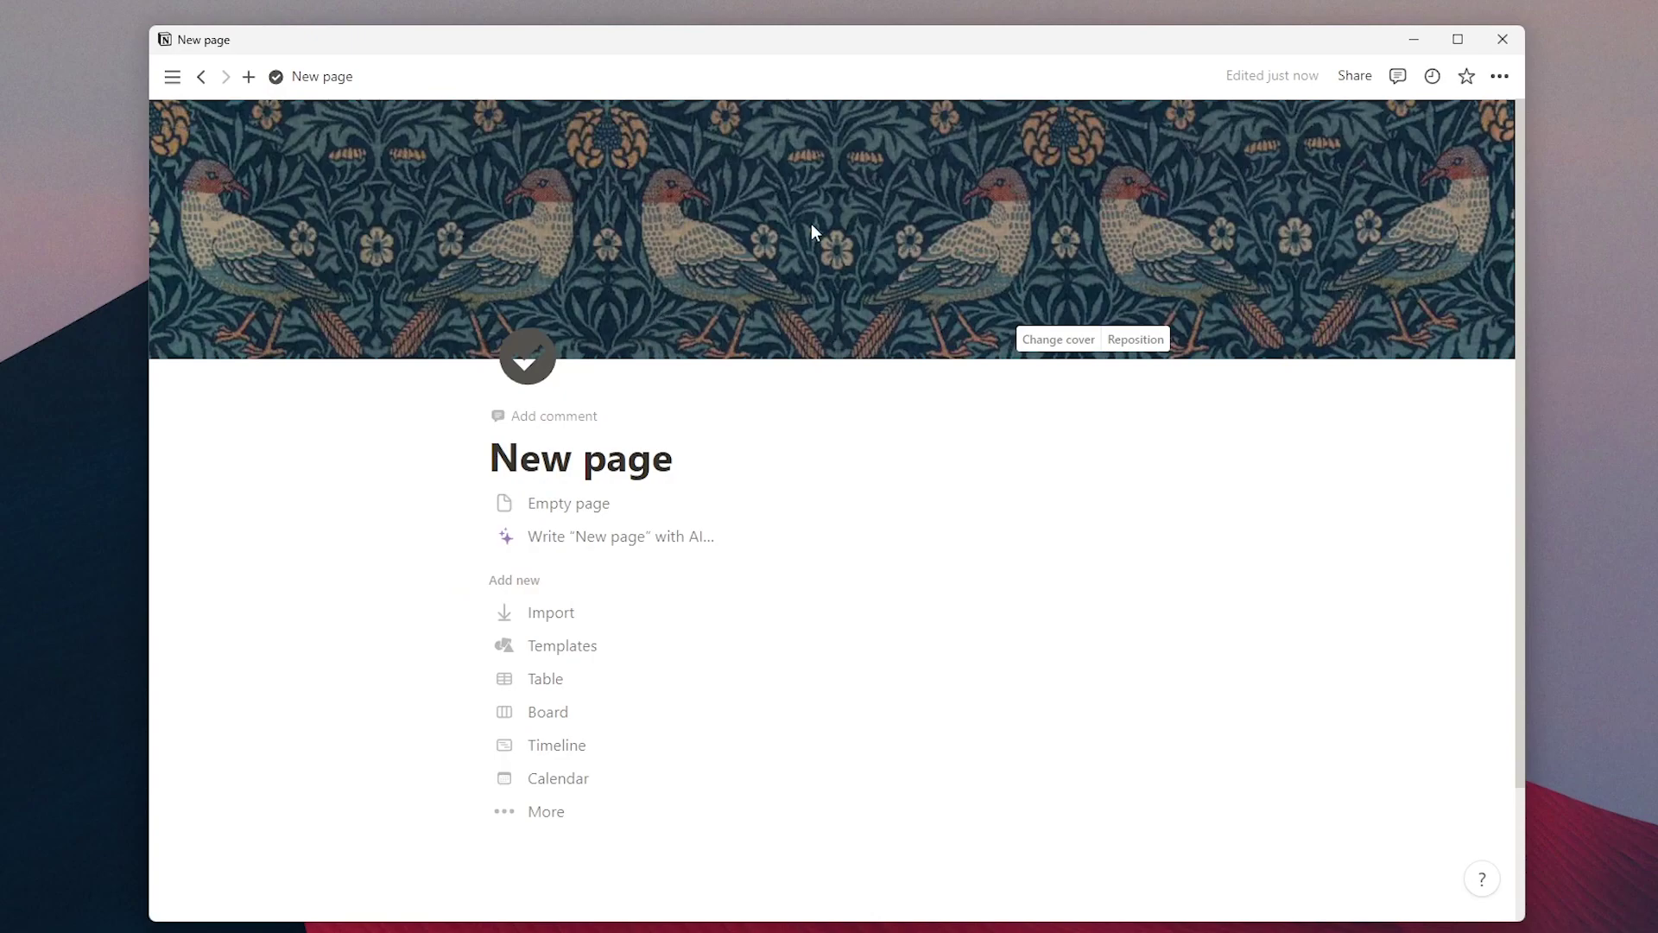
Set the page cover to the white brick photo from Unsplash.
scroll(748, 264, down, 1)
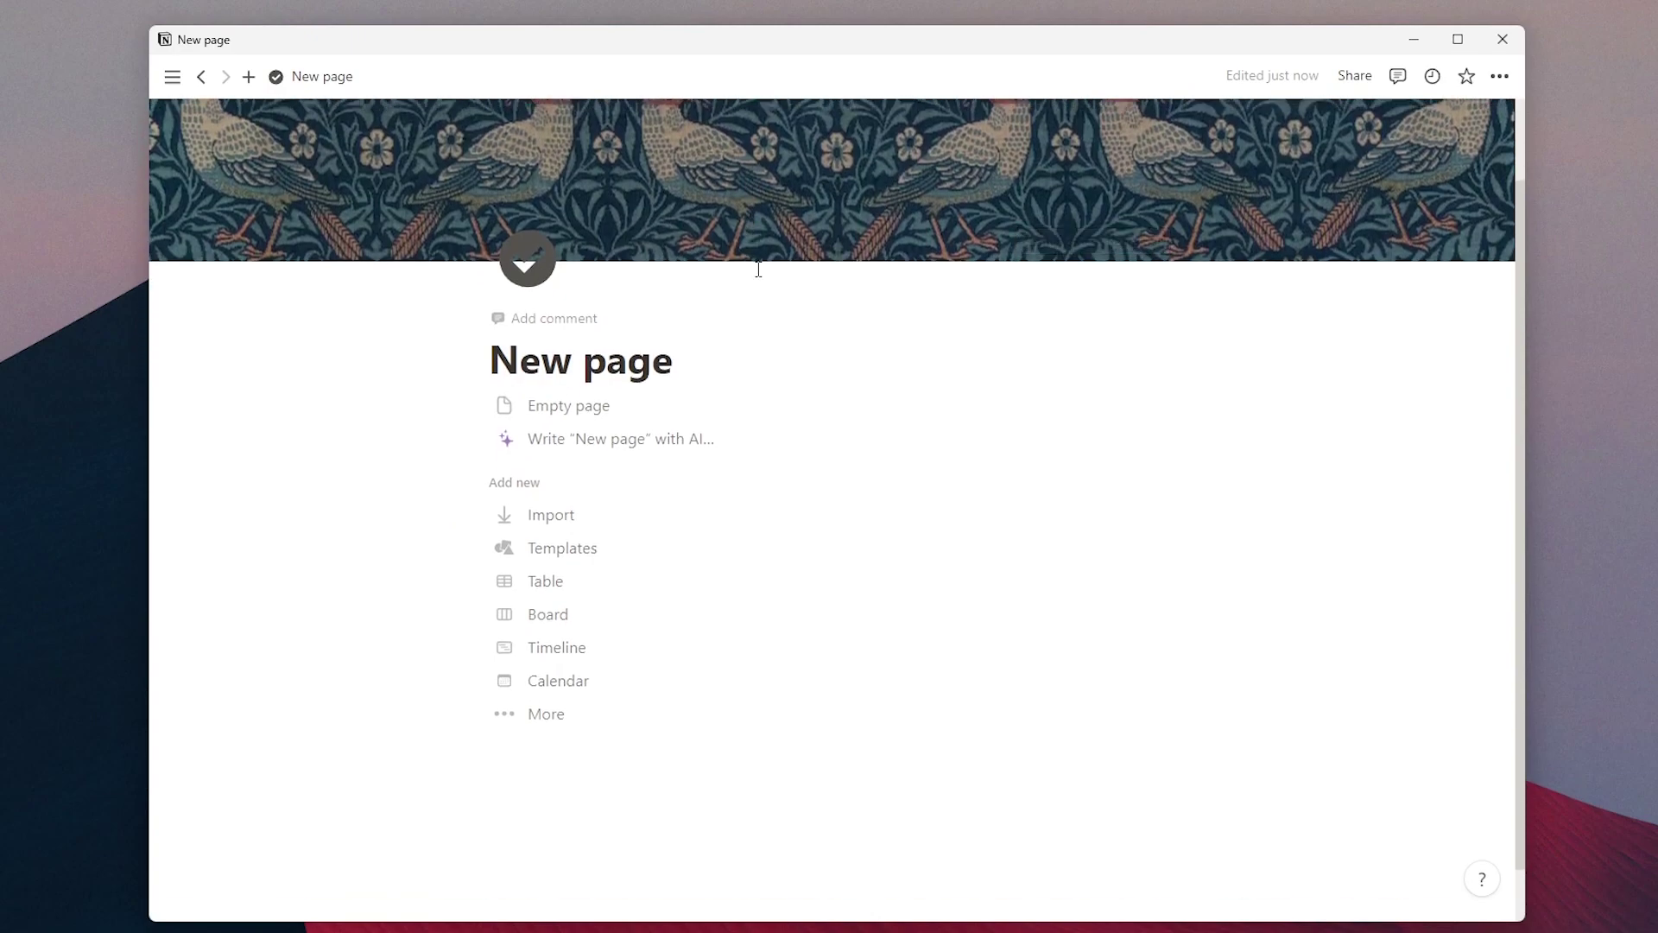
scroll(1068, 346, up, 1)
click(1075, 347)
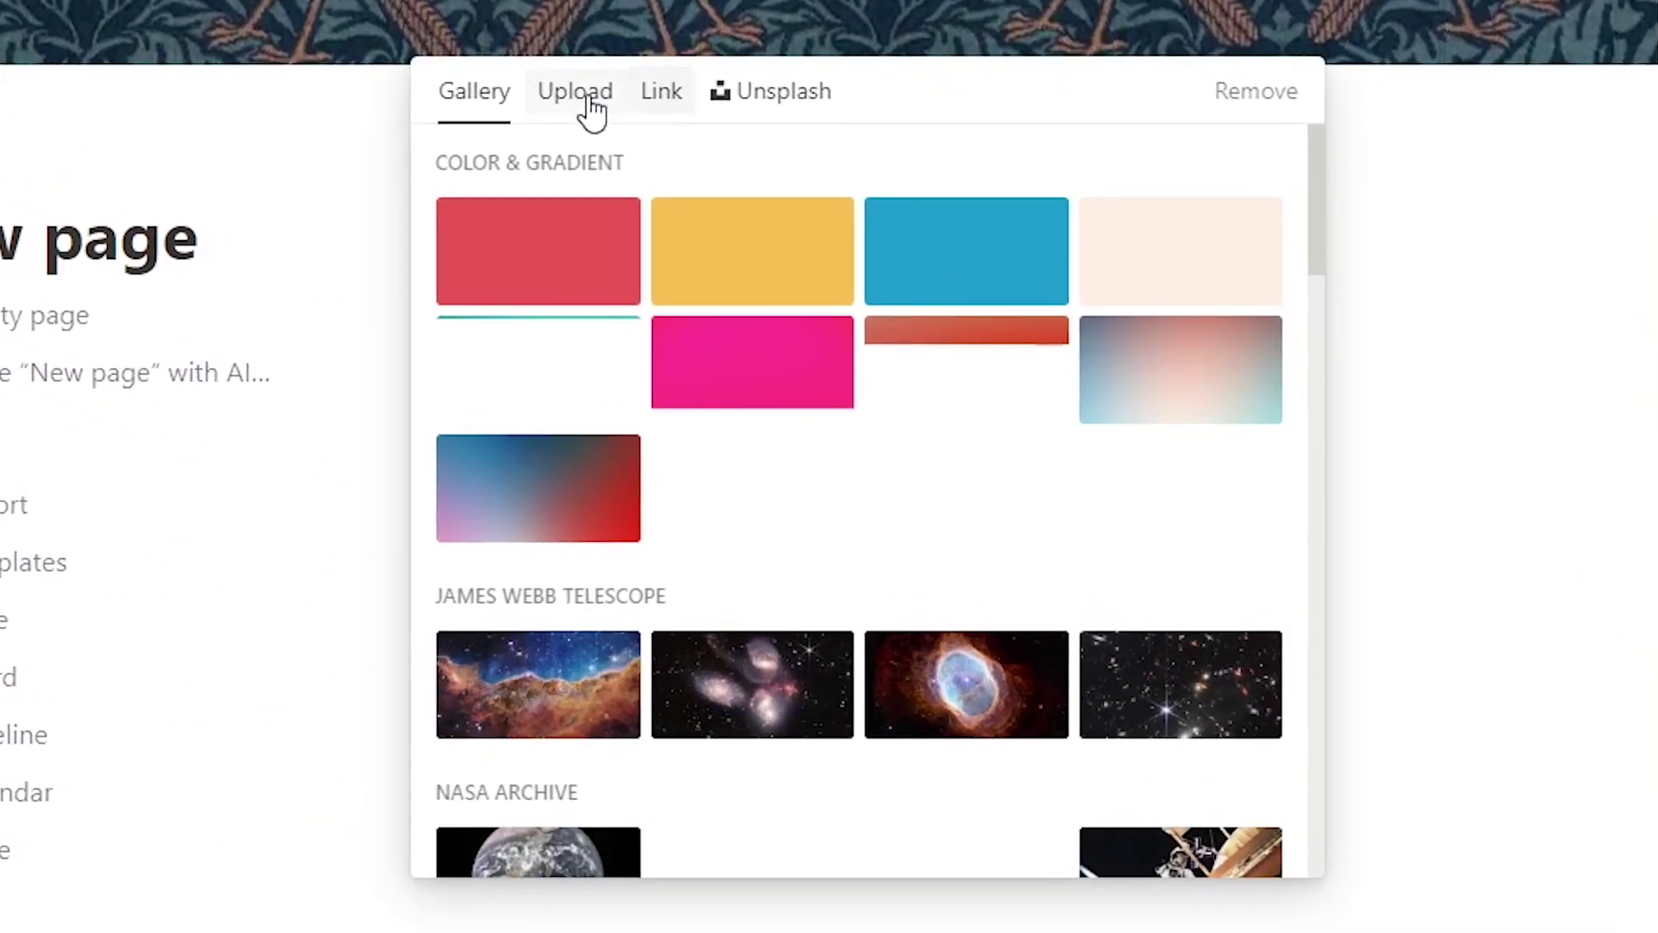
click(1024, 375)
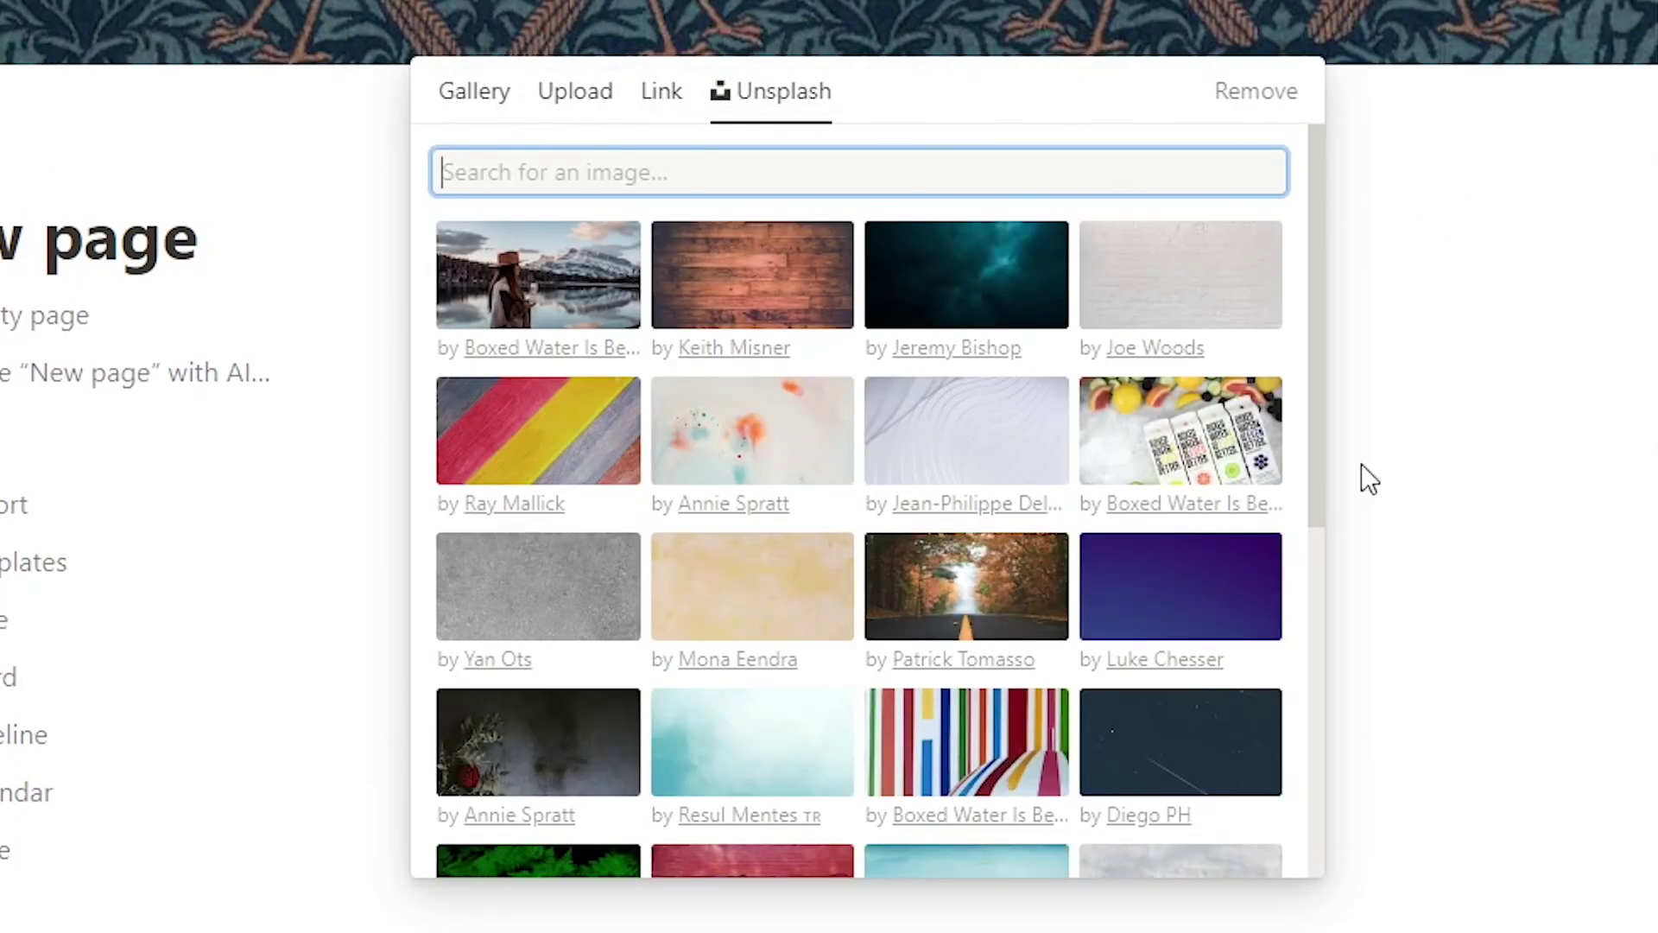
click(1149, 318)
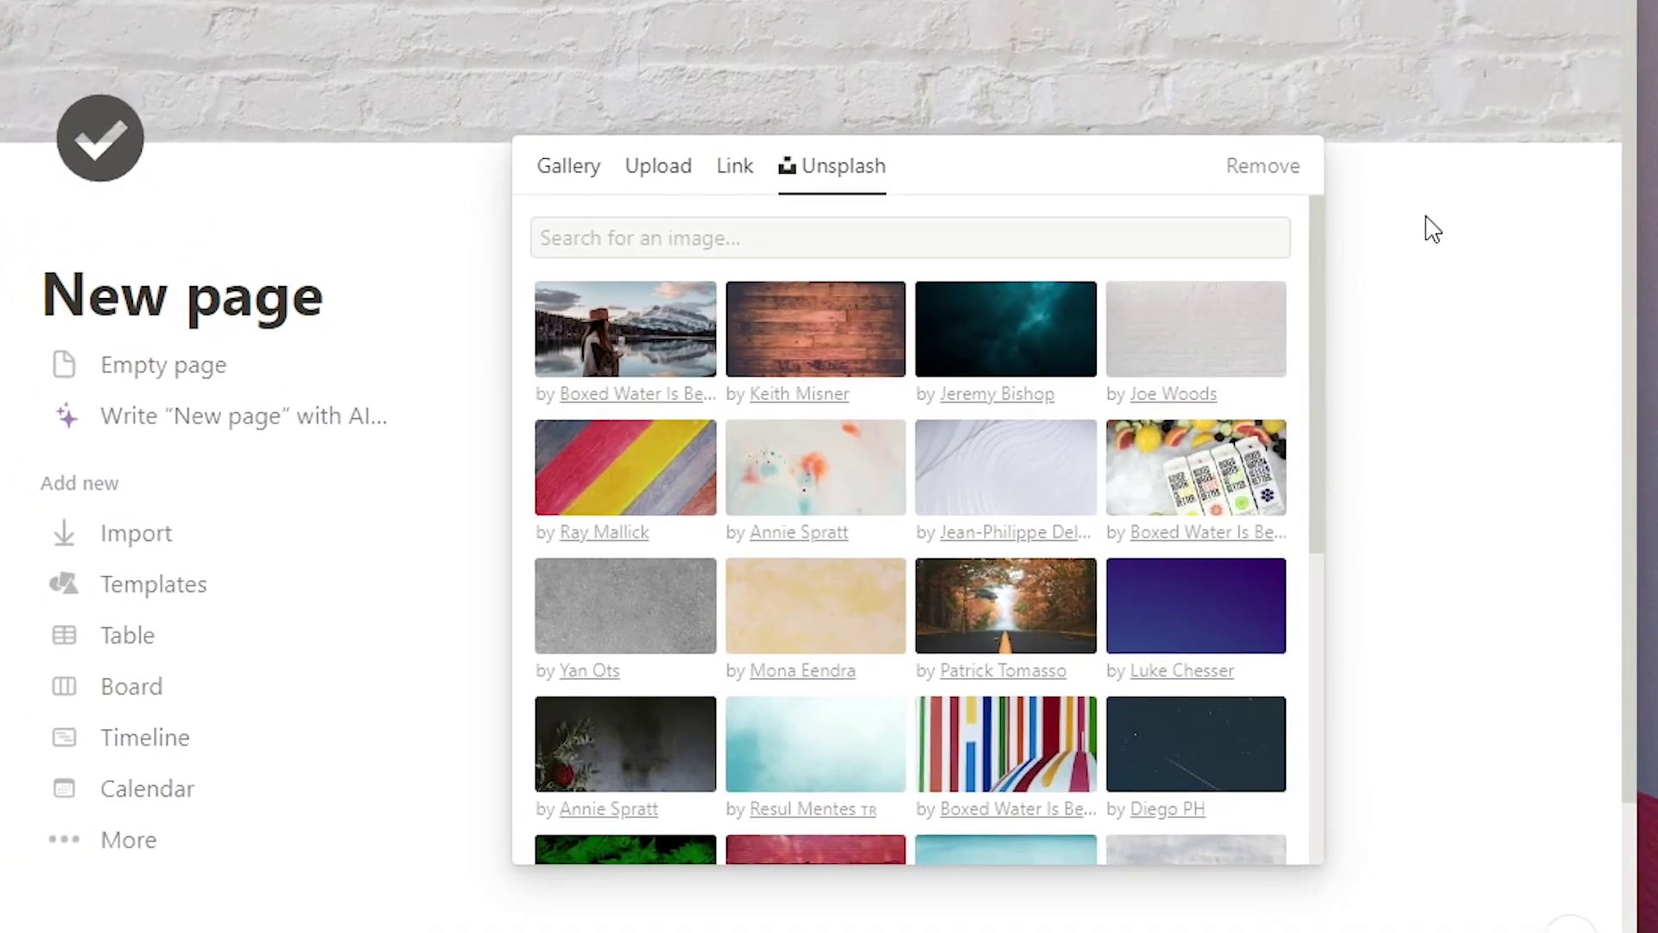
click(1444, 161)
scroll(974, 443, down, 1)
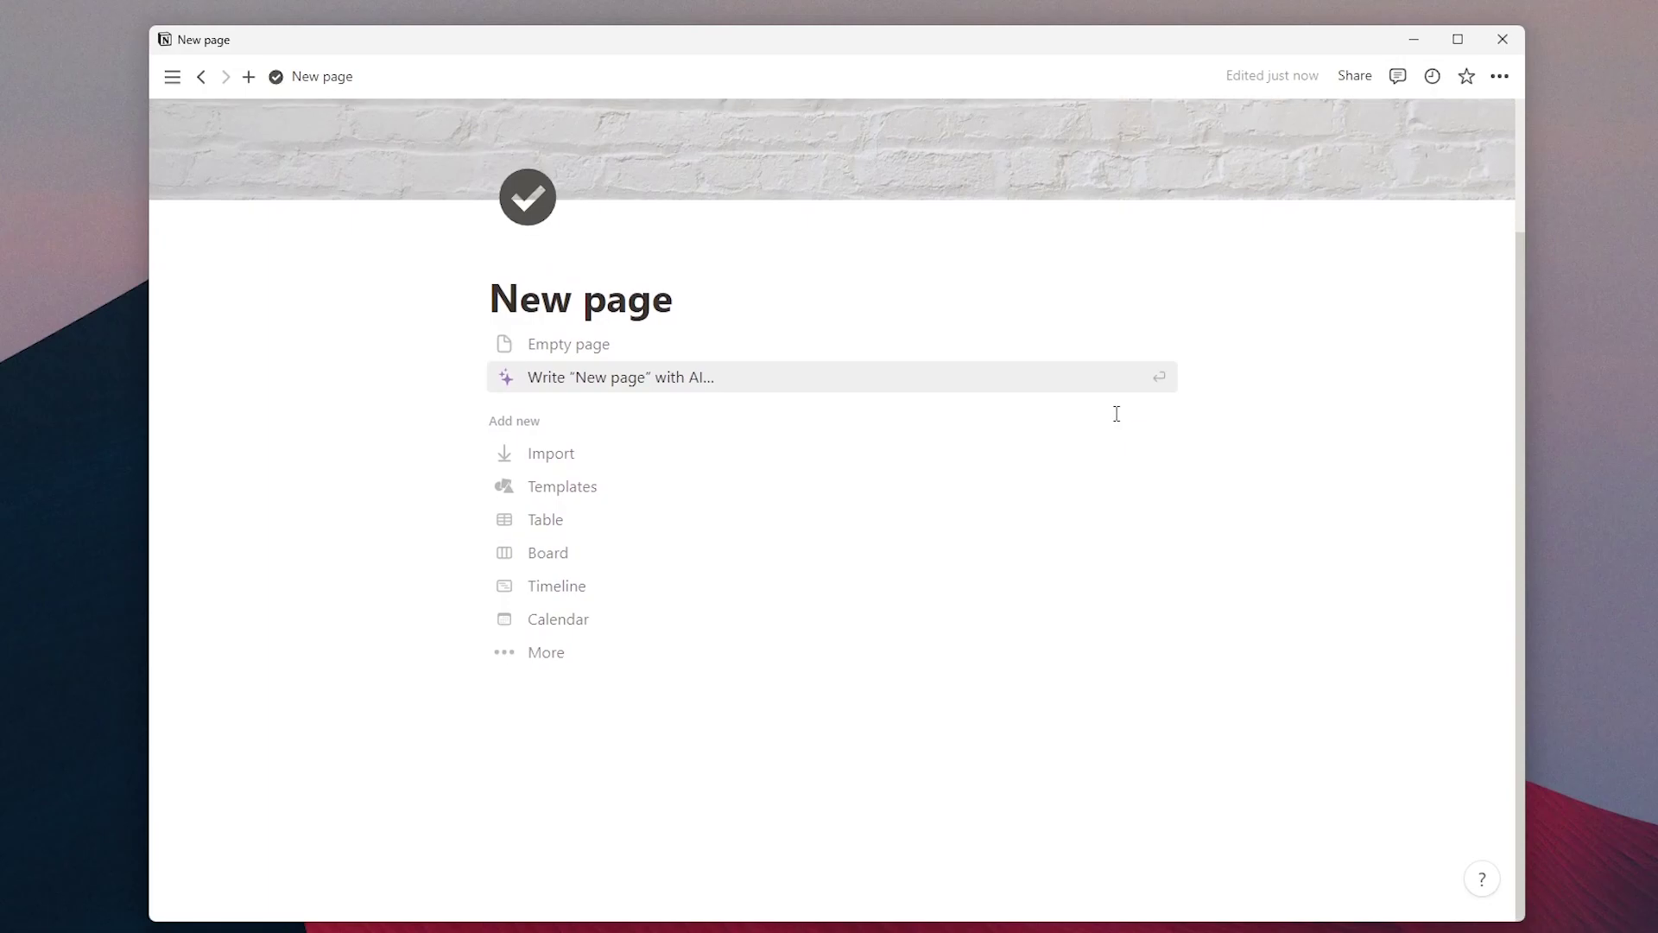
Start the page blank and browse the slash-command list of block types.
click(877, 346)
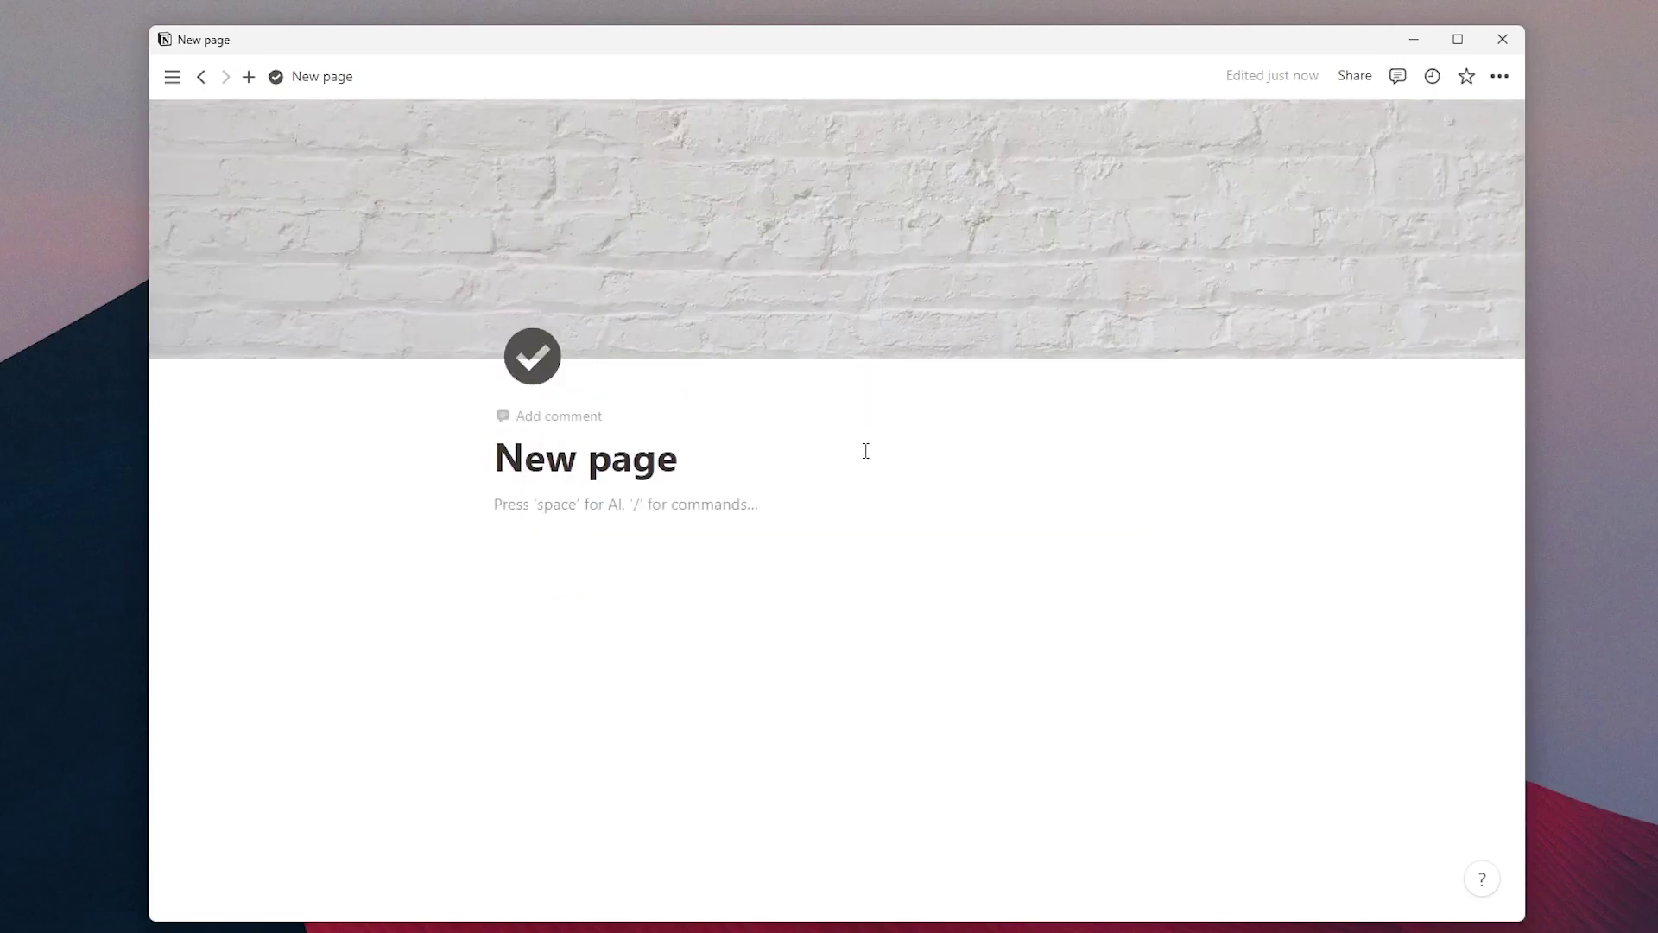
text(tex)
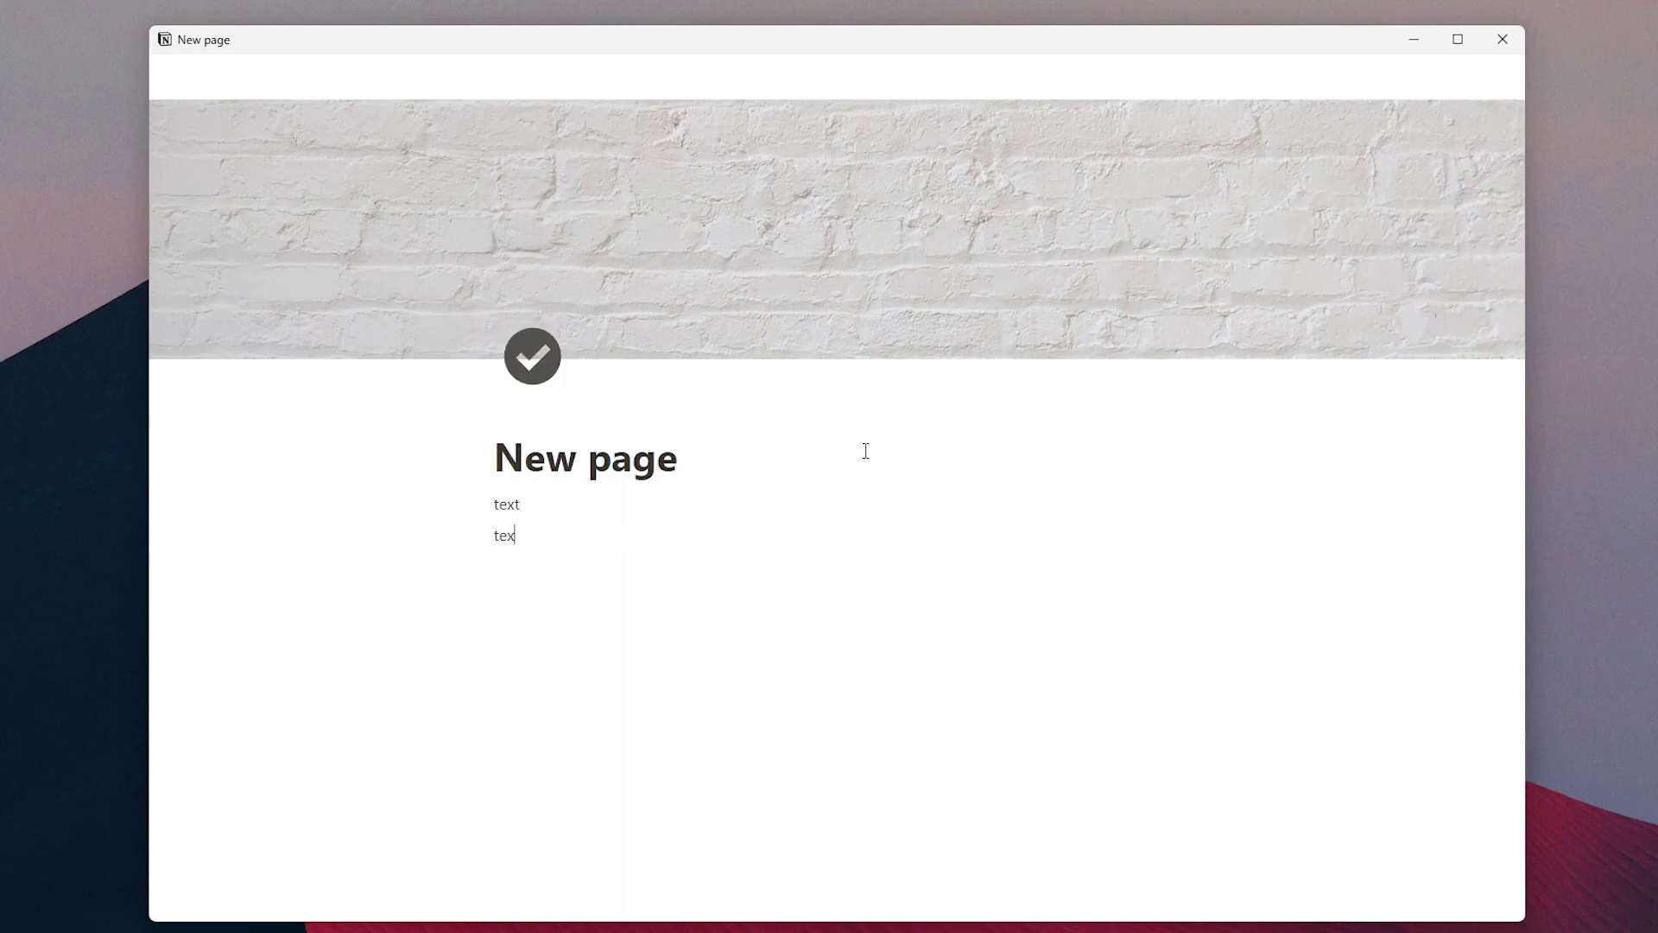
key(BackSpace)
key(BackSpace)
key(BackSpace)
key(BackSpace)
key(BackSpace)
text(/)
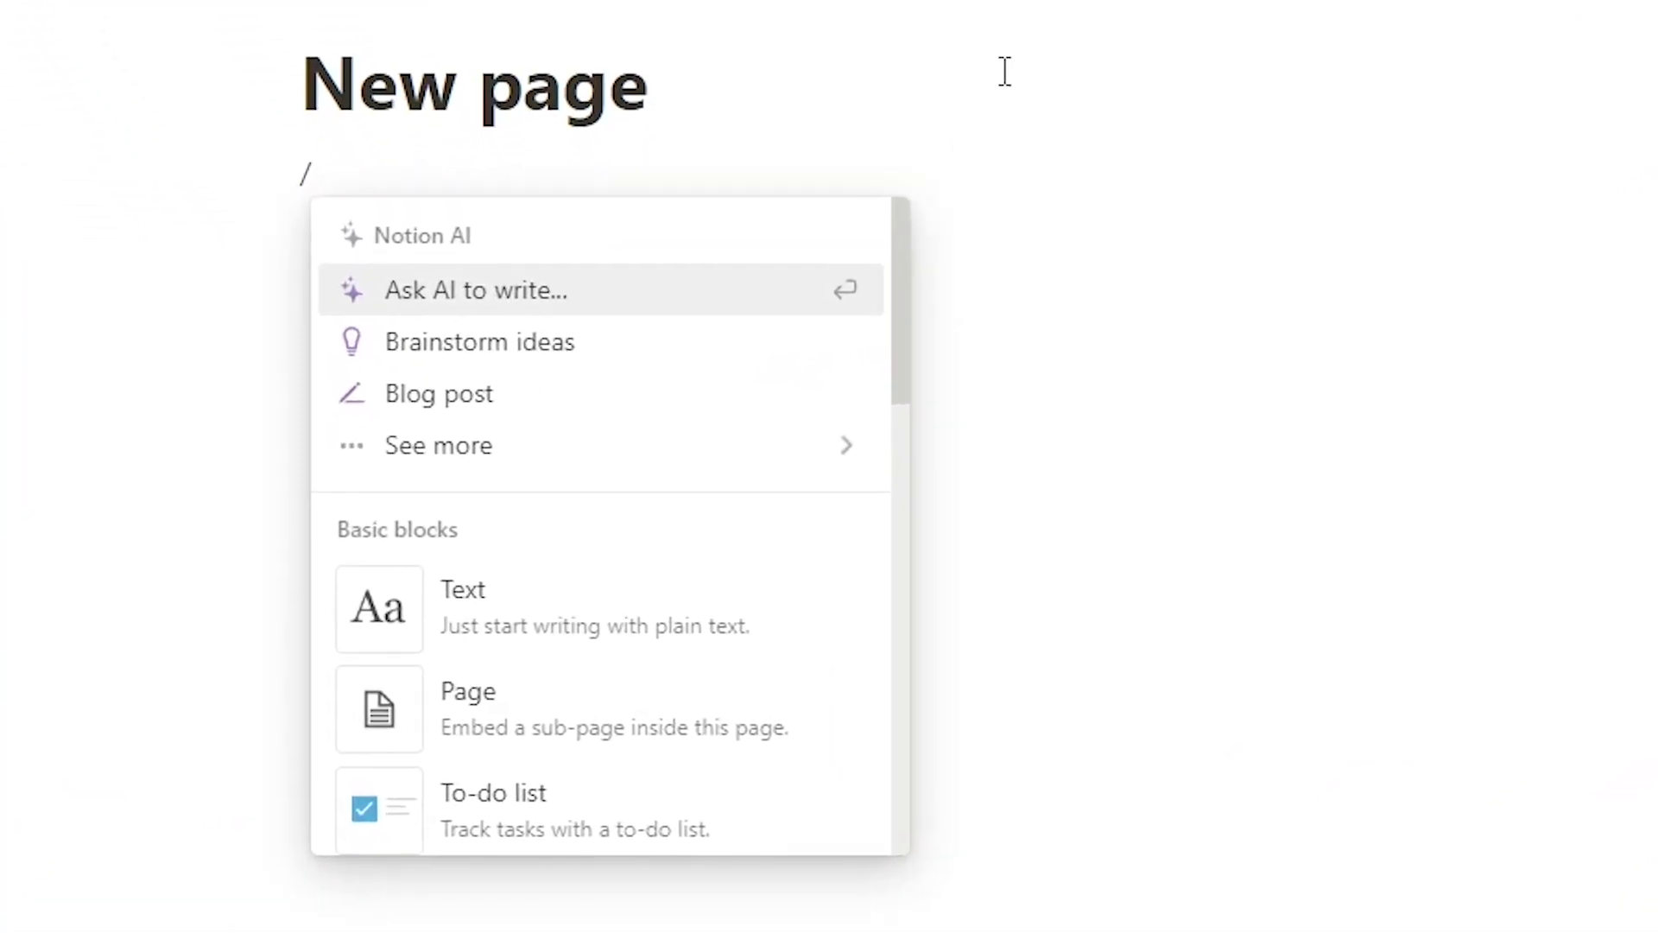
mouse_move(750, 676)
scroll(637, 596, down, 2)
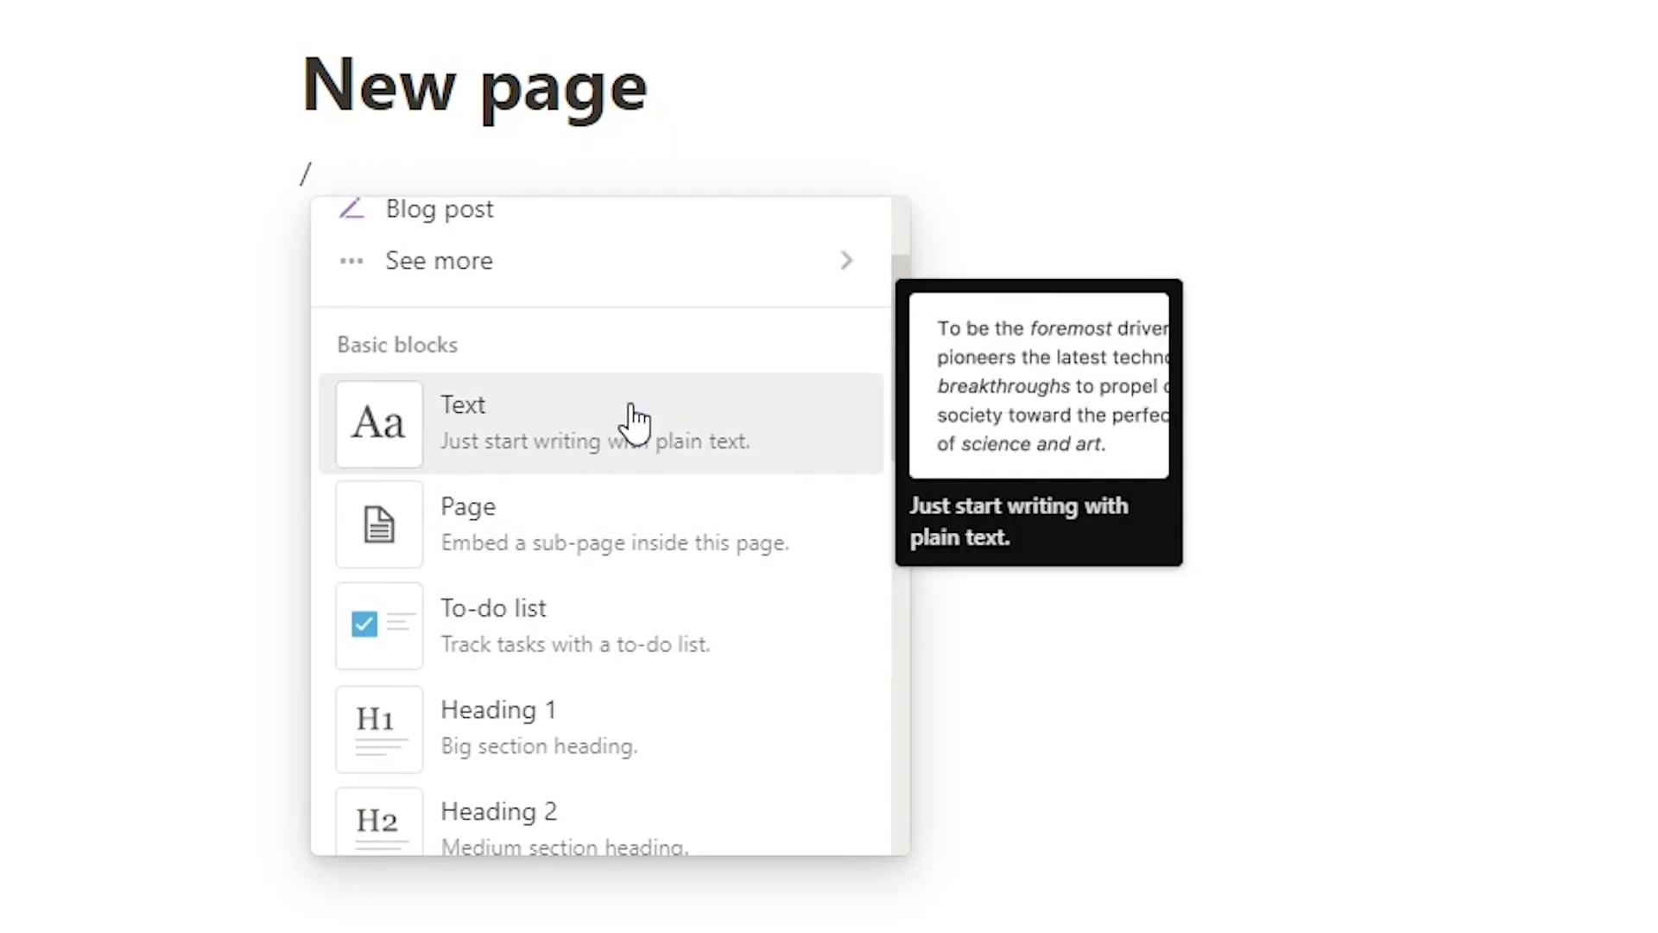
scroll(768, 511, down, 2)
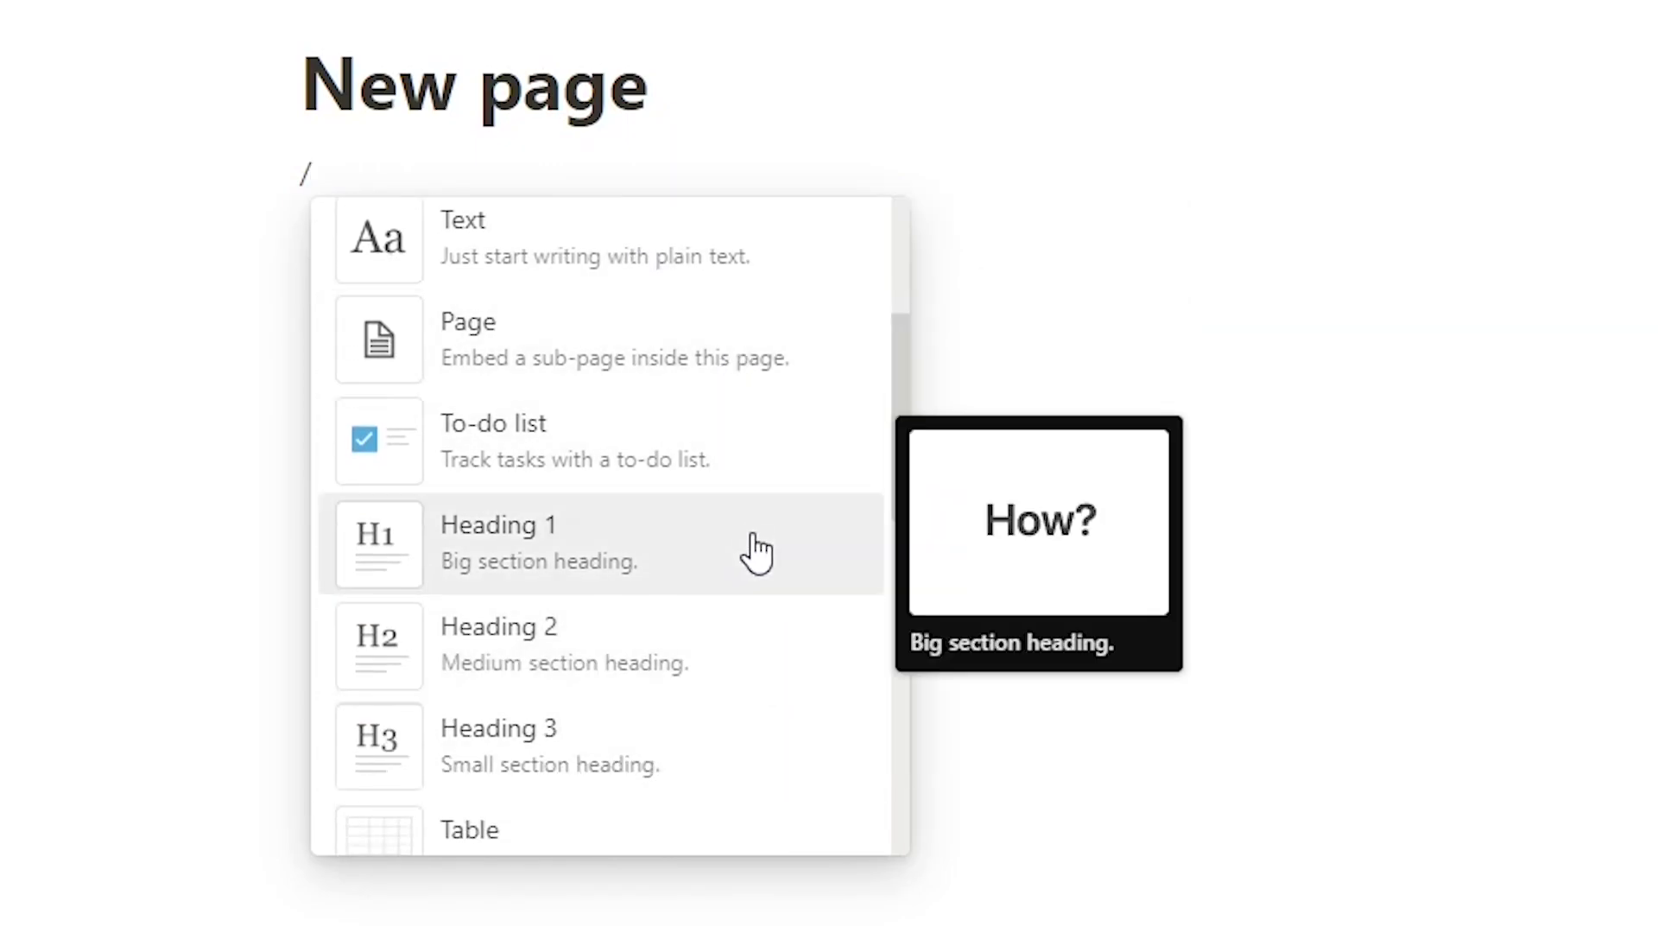
scroll(781, 796, down, 4)
scroll(782, 795, down, 6)
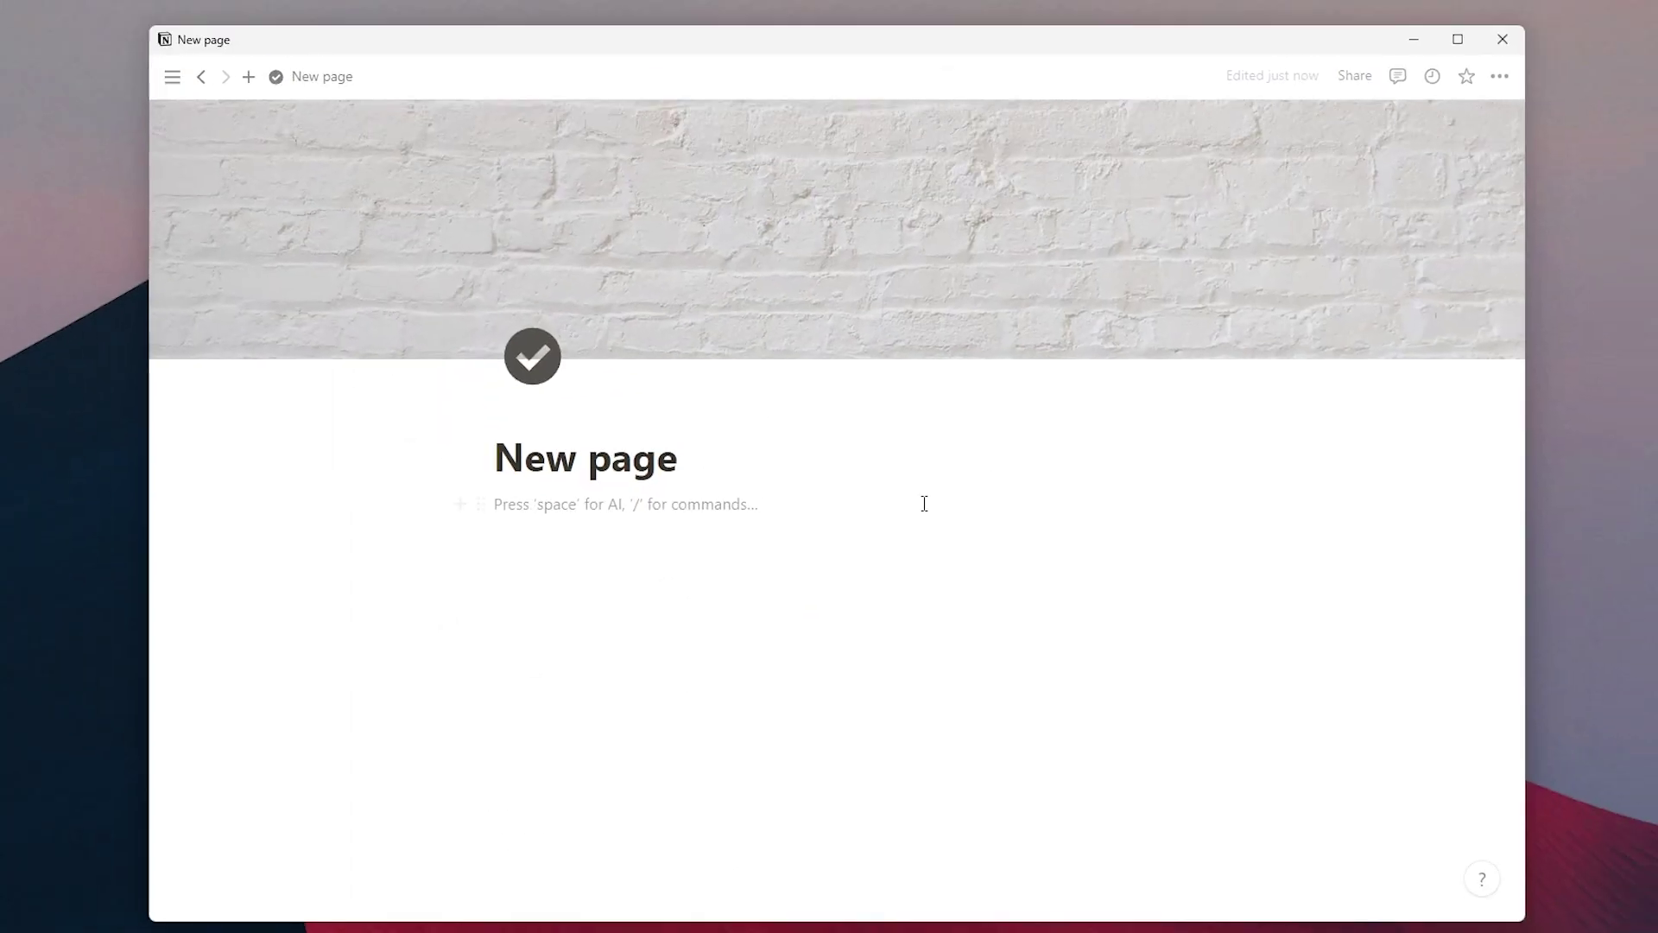
Add 'to do' checklist items and check off the first two.
text(/to)
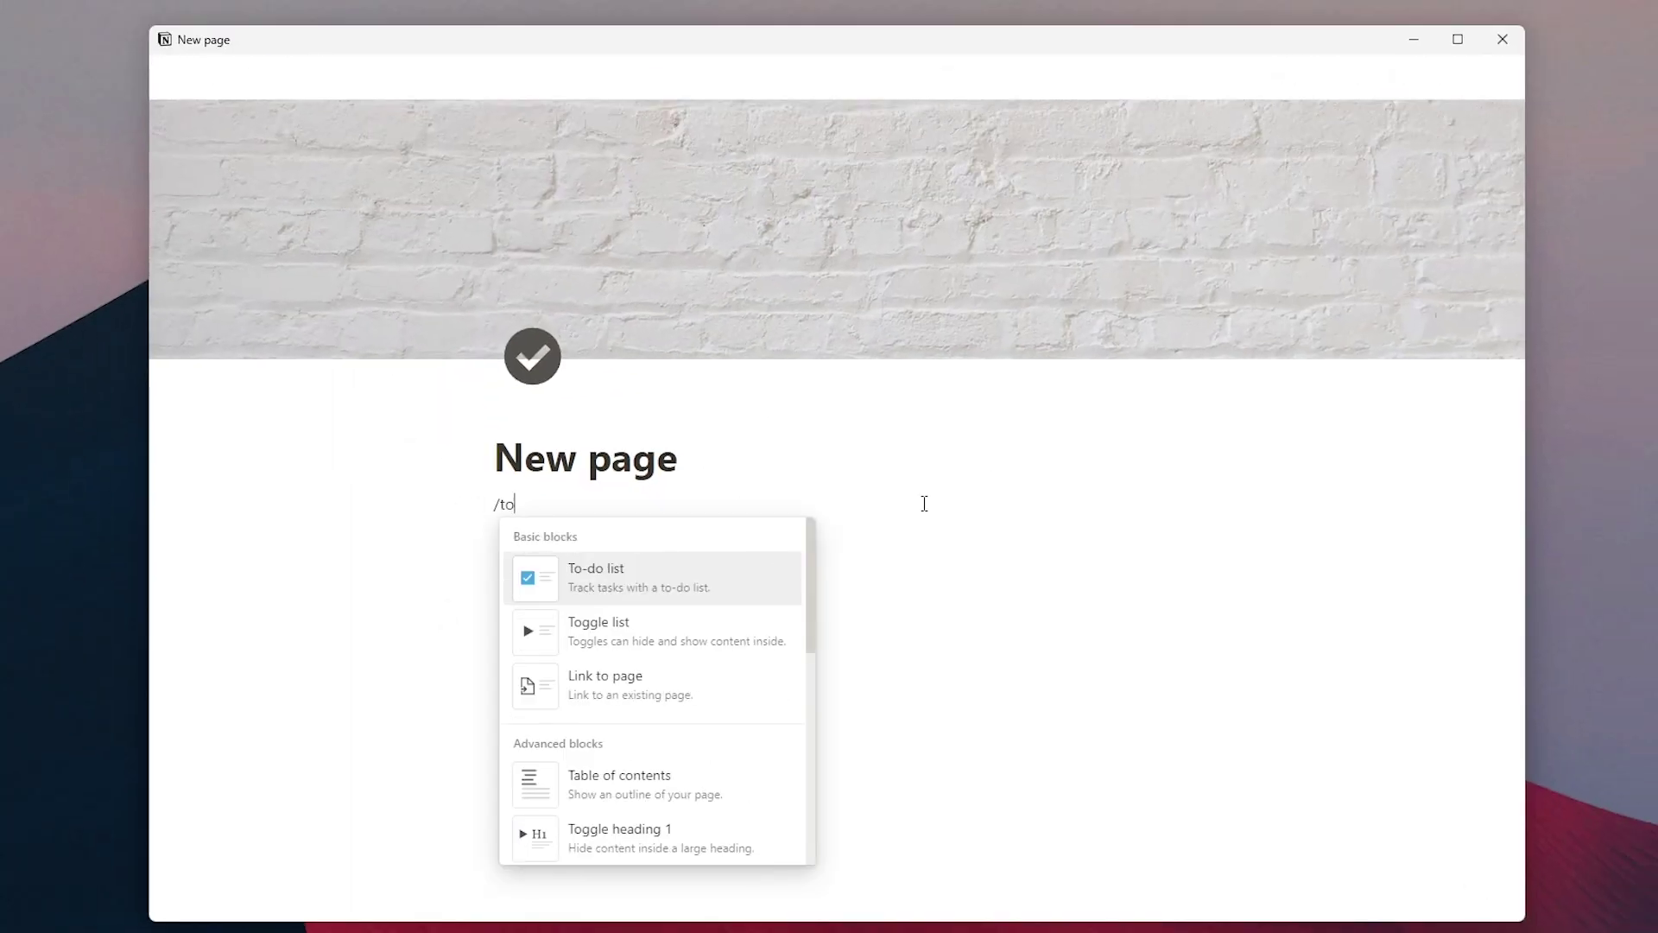
key(Return)
text(to do)
key(Return)
click(506, 504)
click(506, 535)
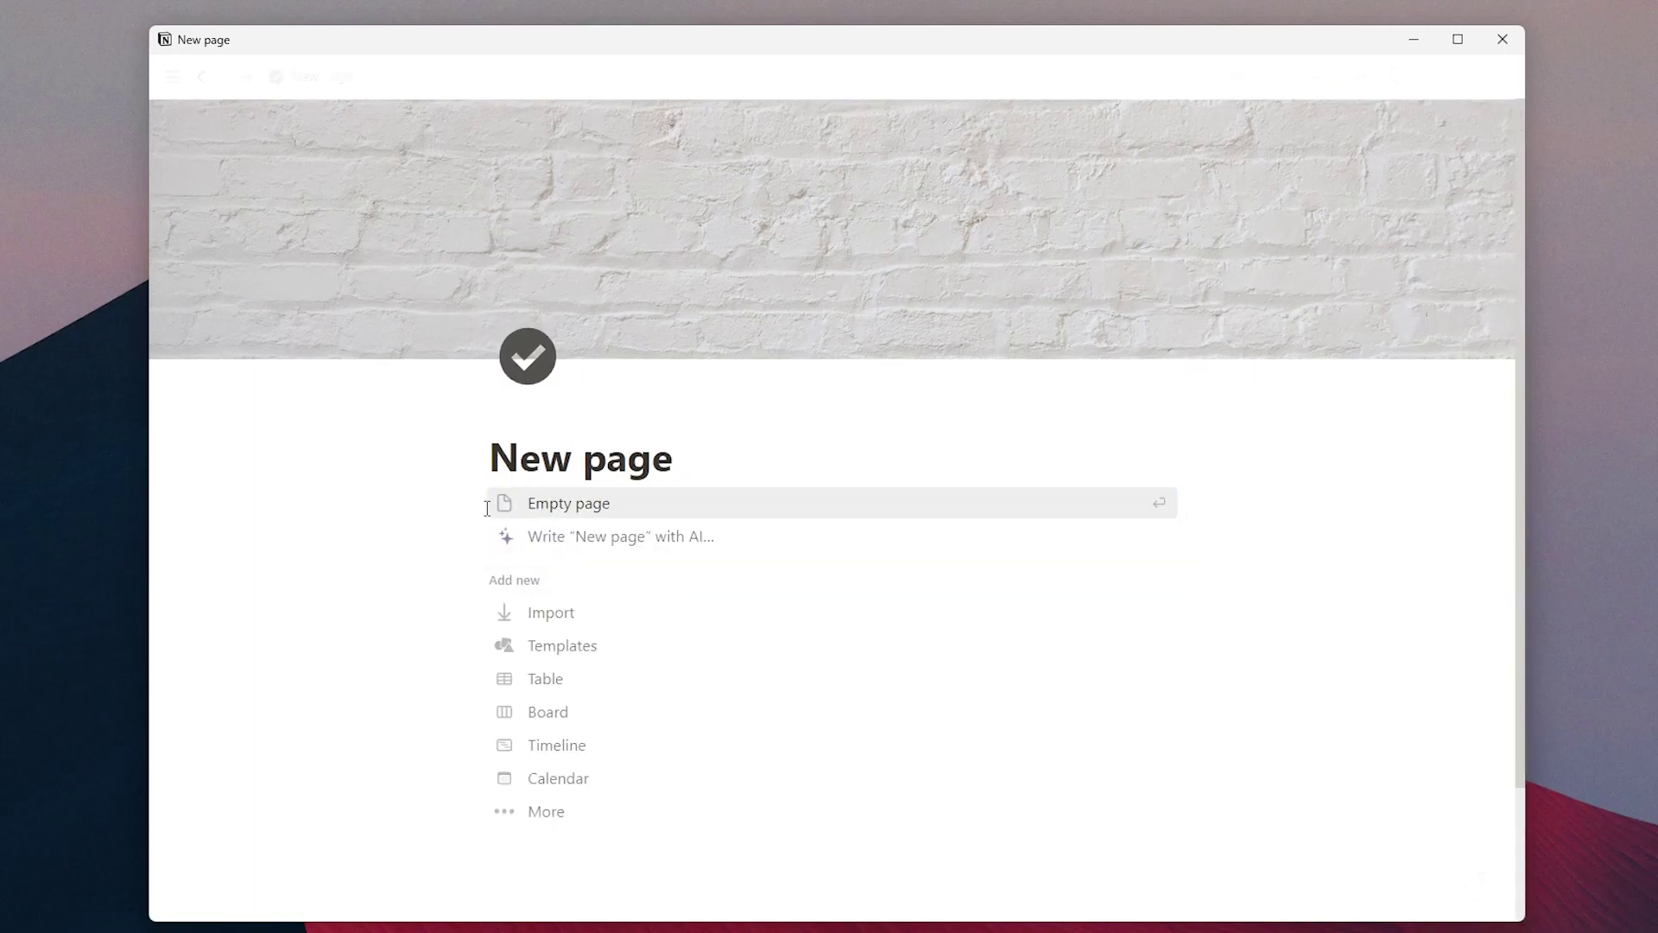
Add toggle blocks labelled 'text', expand and collapse them, then delete them.
text(/tog)
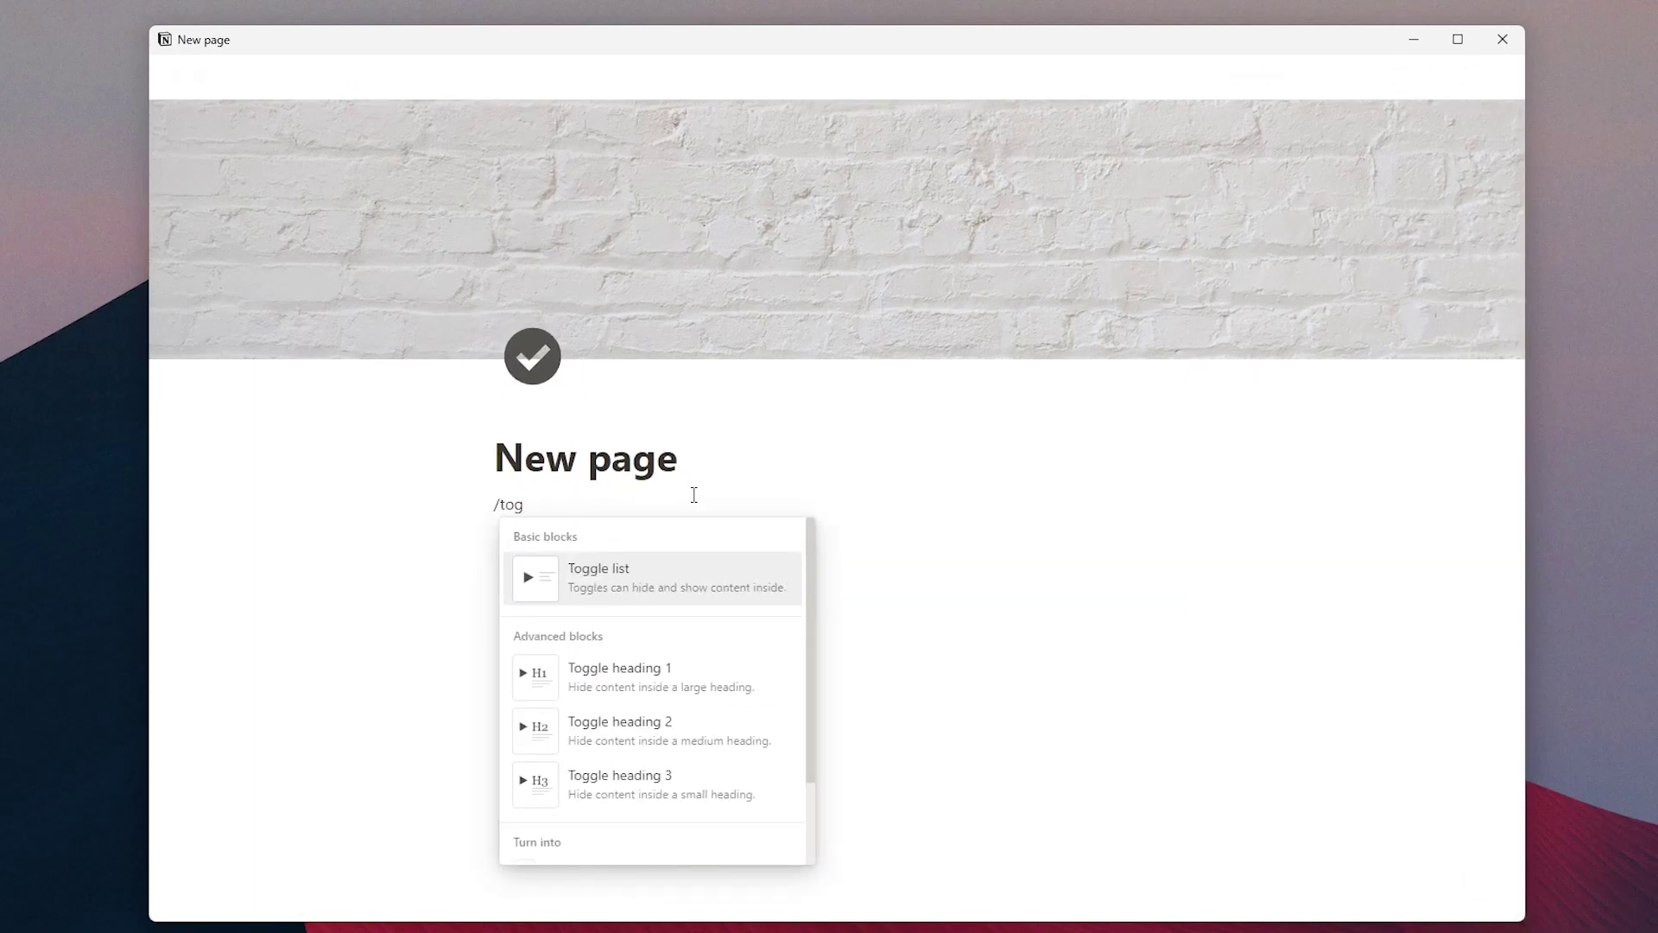
key(Return)
text(text)
key(Return)
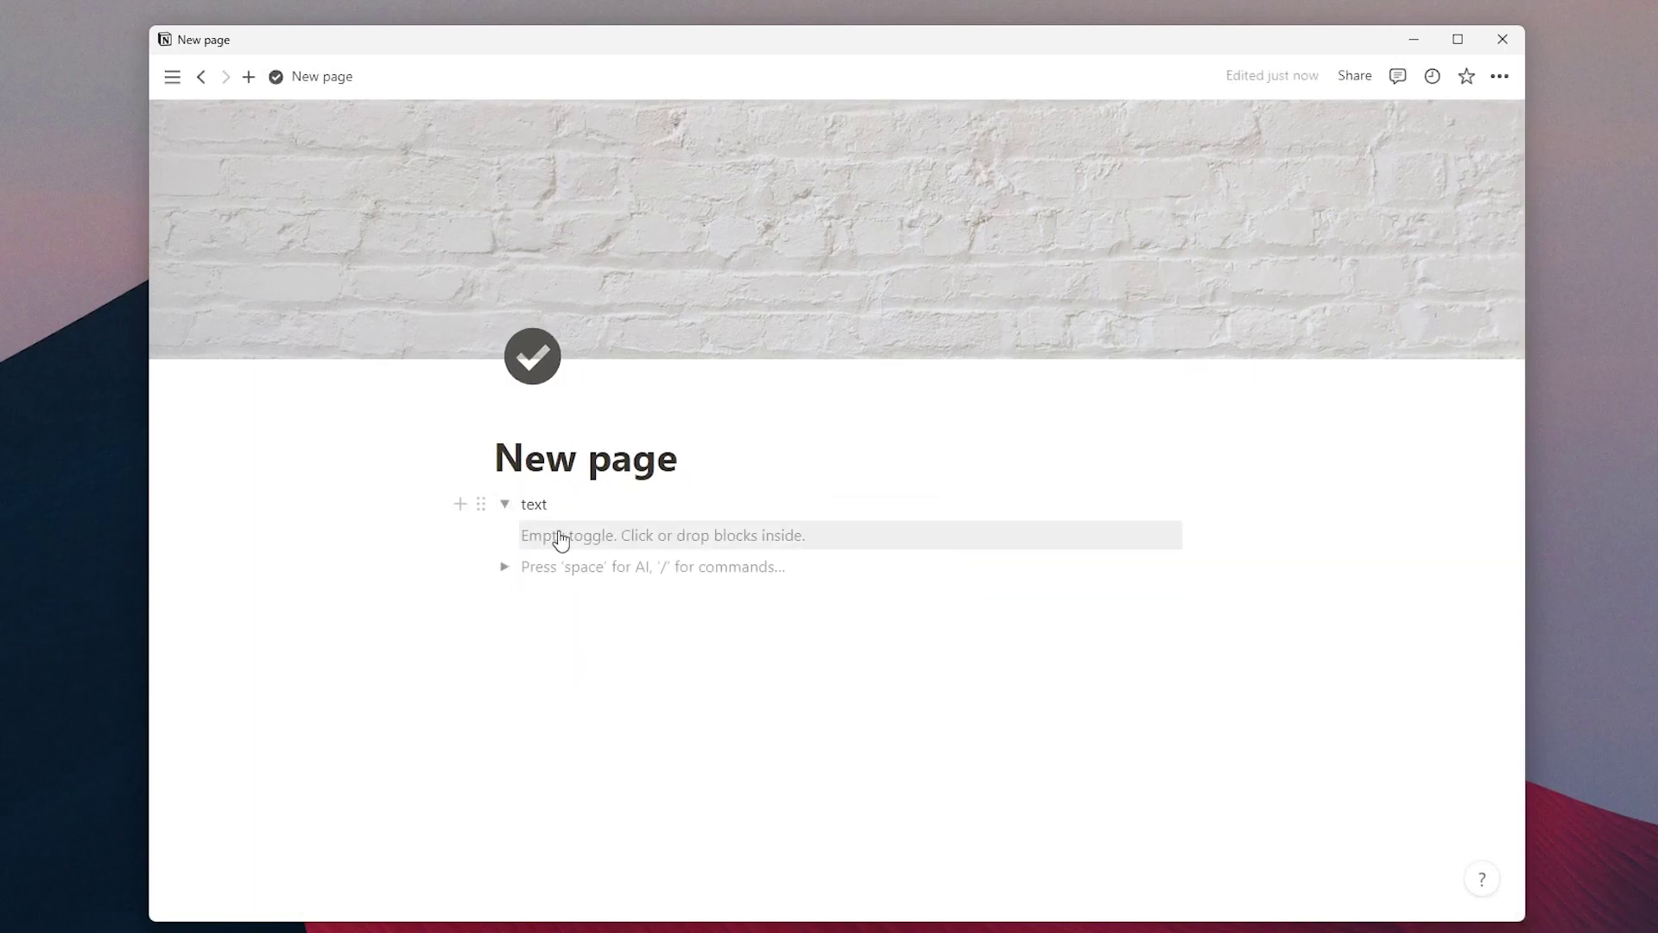
click(556, 536)
click(505, 503)
key(BackSpace)
Insert a numbered list with items 1, 2, 3, then delete it.
text(/)
scroll(744, 822, down, 5)
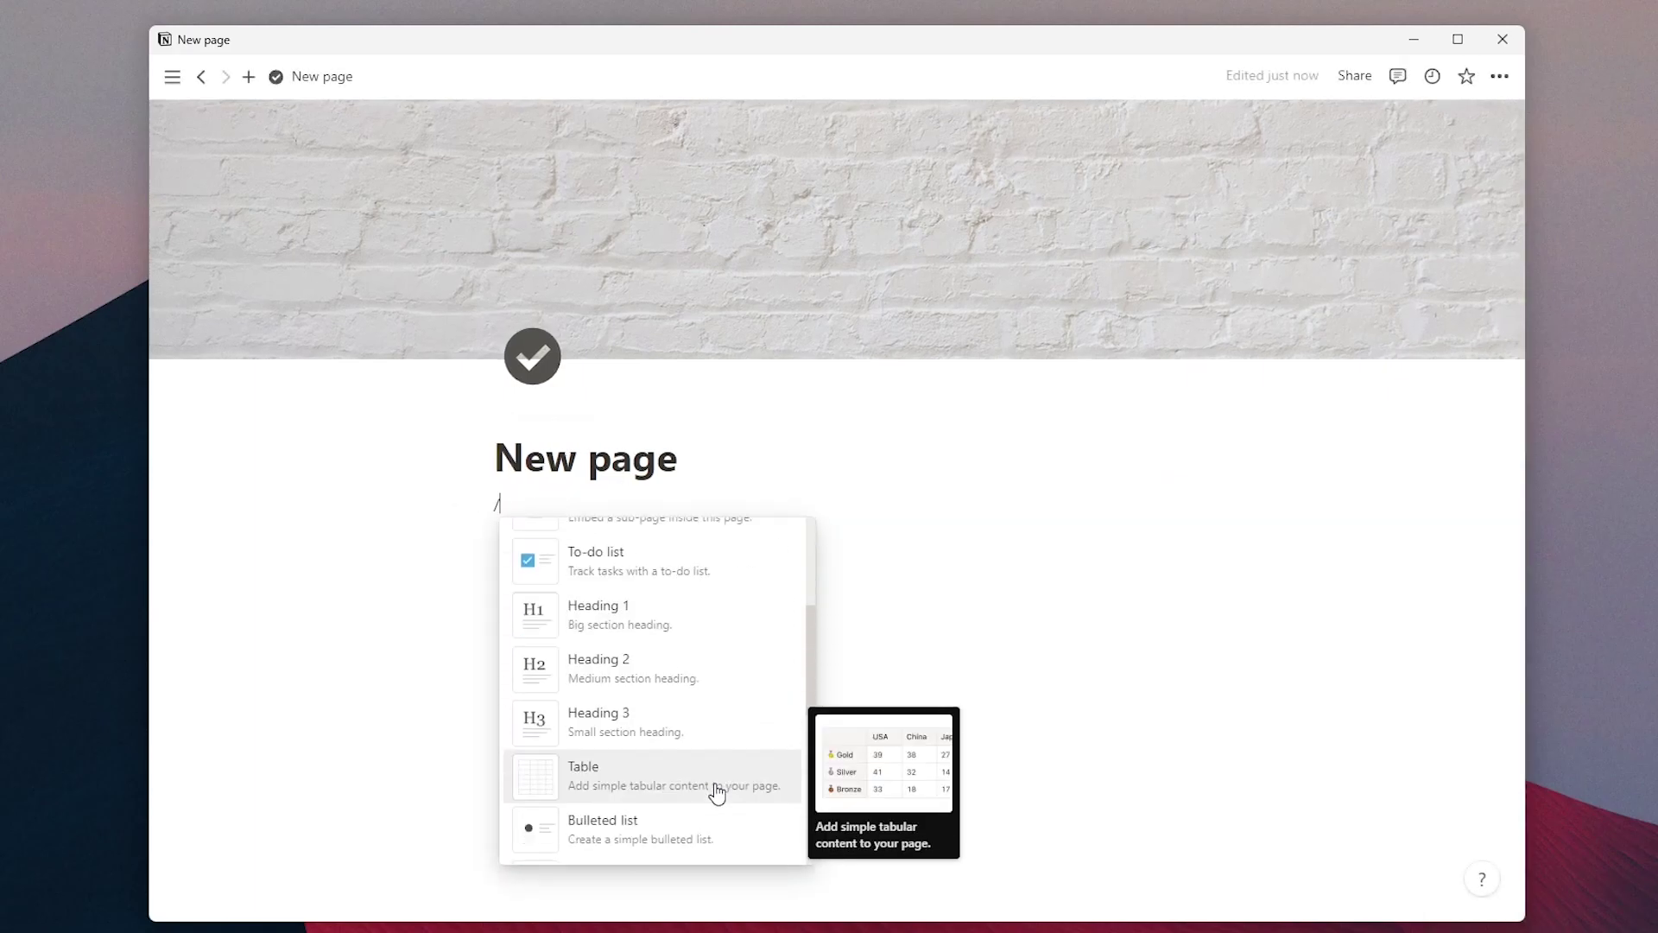
click(661, 766)
text(1)
key(Return)
text(2)
key(Return)
text(3)
key(Return)
drag(667, 672, 556, 507)
key(BackSpace)
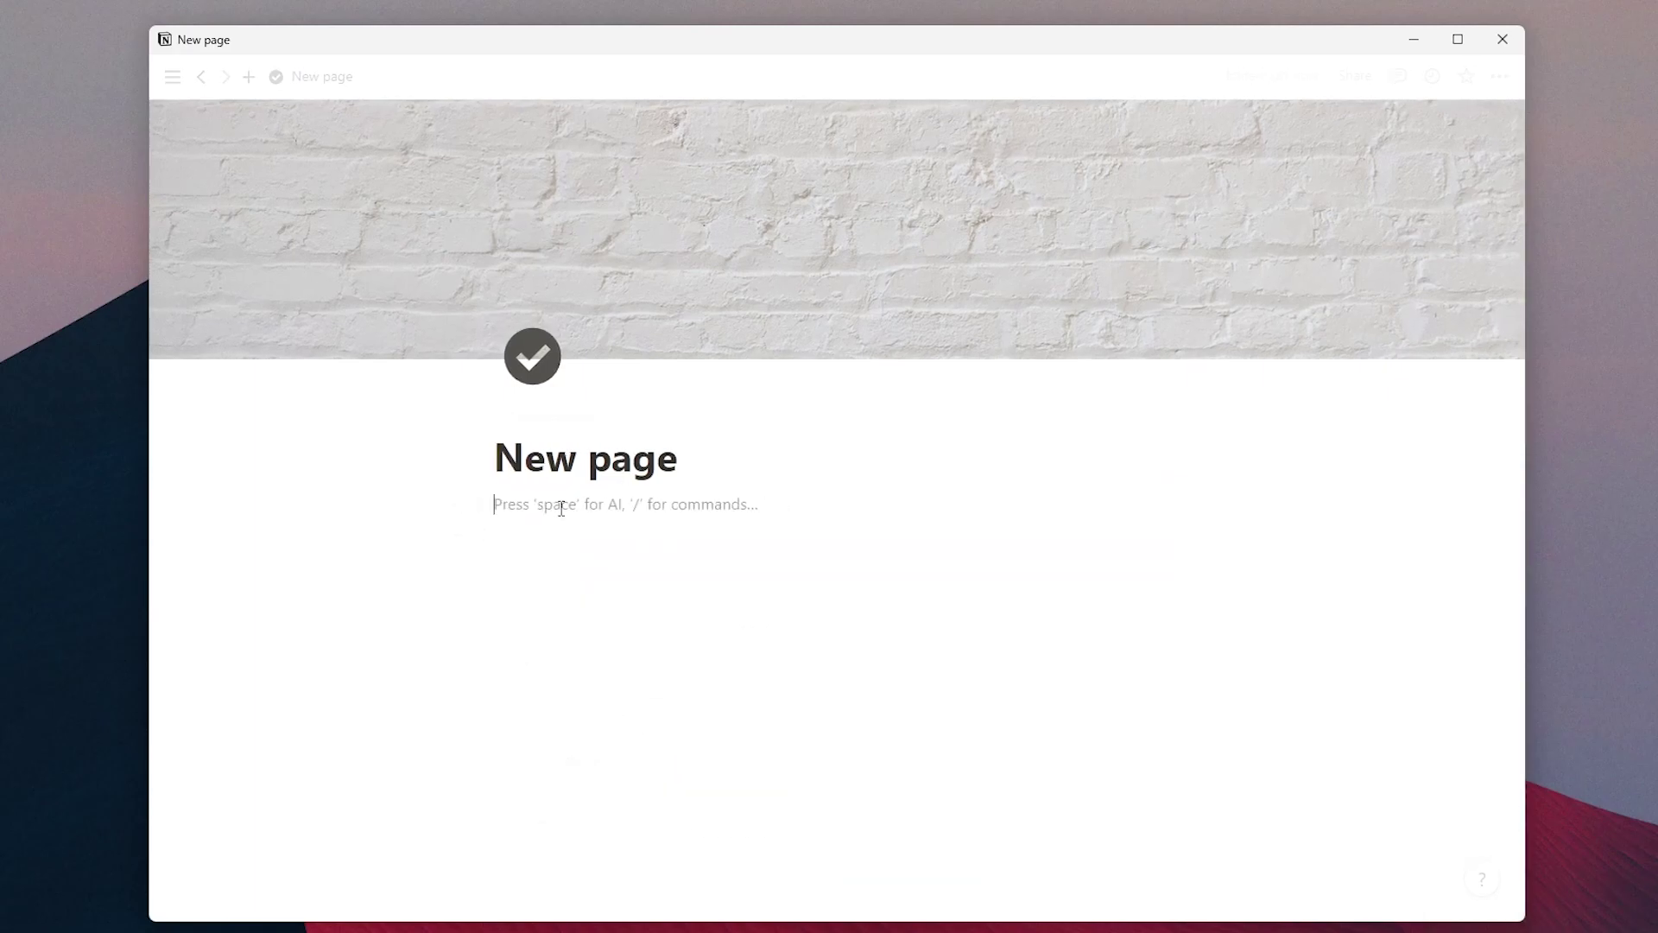
click(562, 507)
Insert a widened table filled with 1 2 3 and a b c, then delete it.
text(/ta)
click(603, 581)
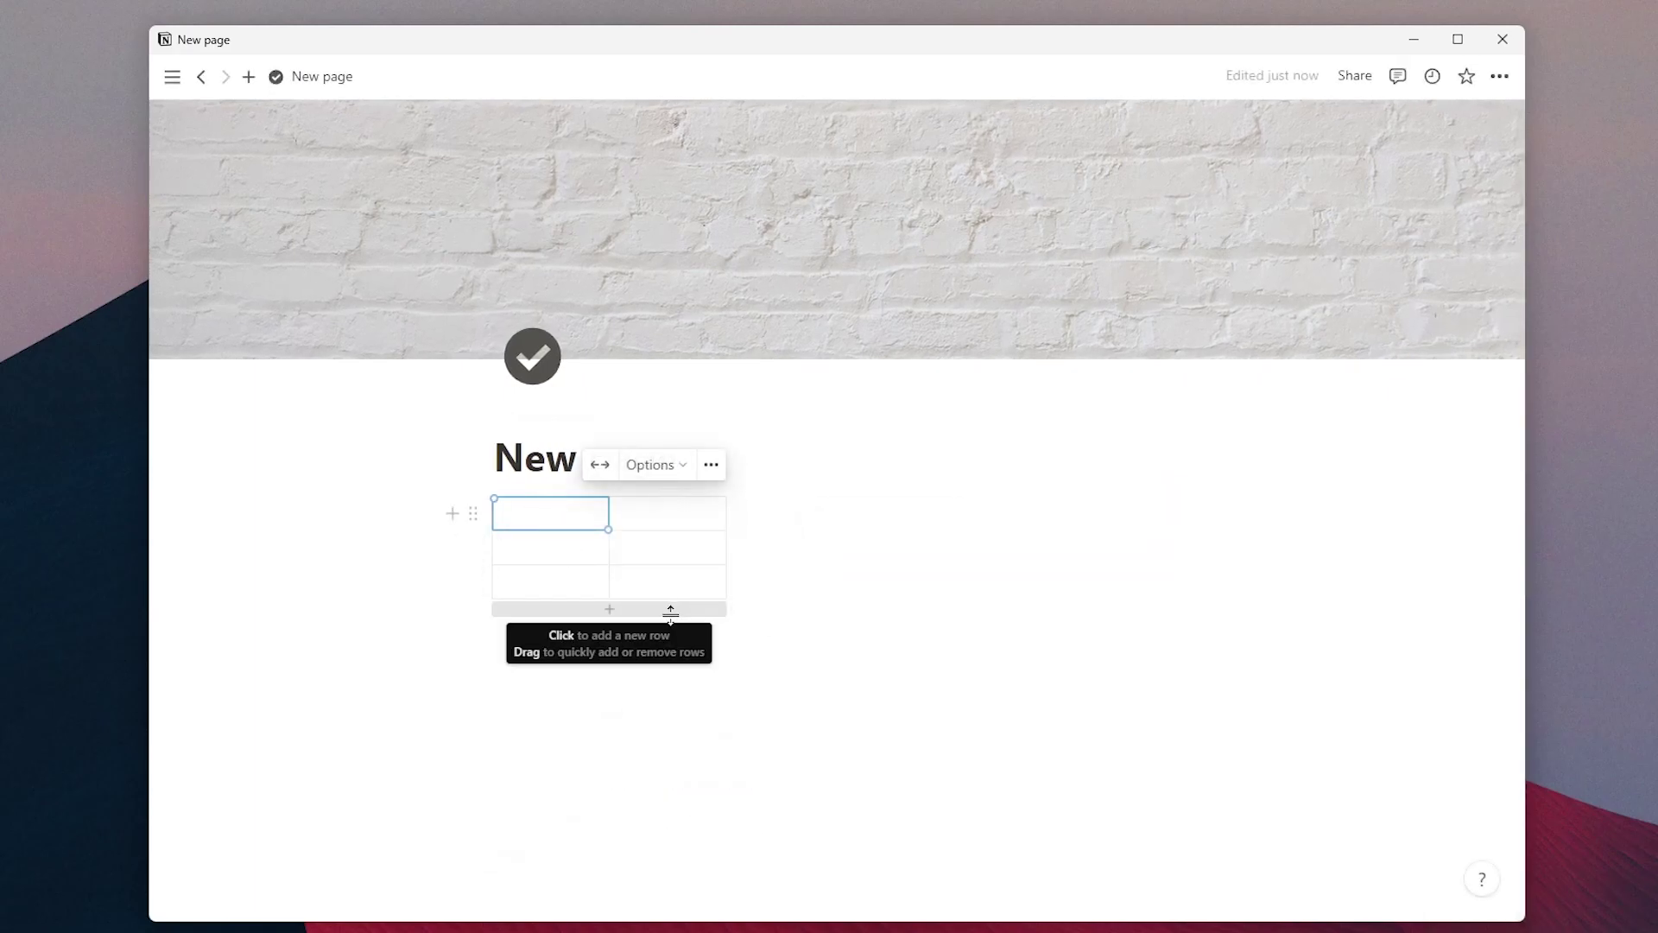
click(670, 604)
drag(730, 565, 969, 547)
text(1	2	3)
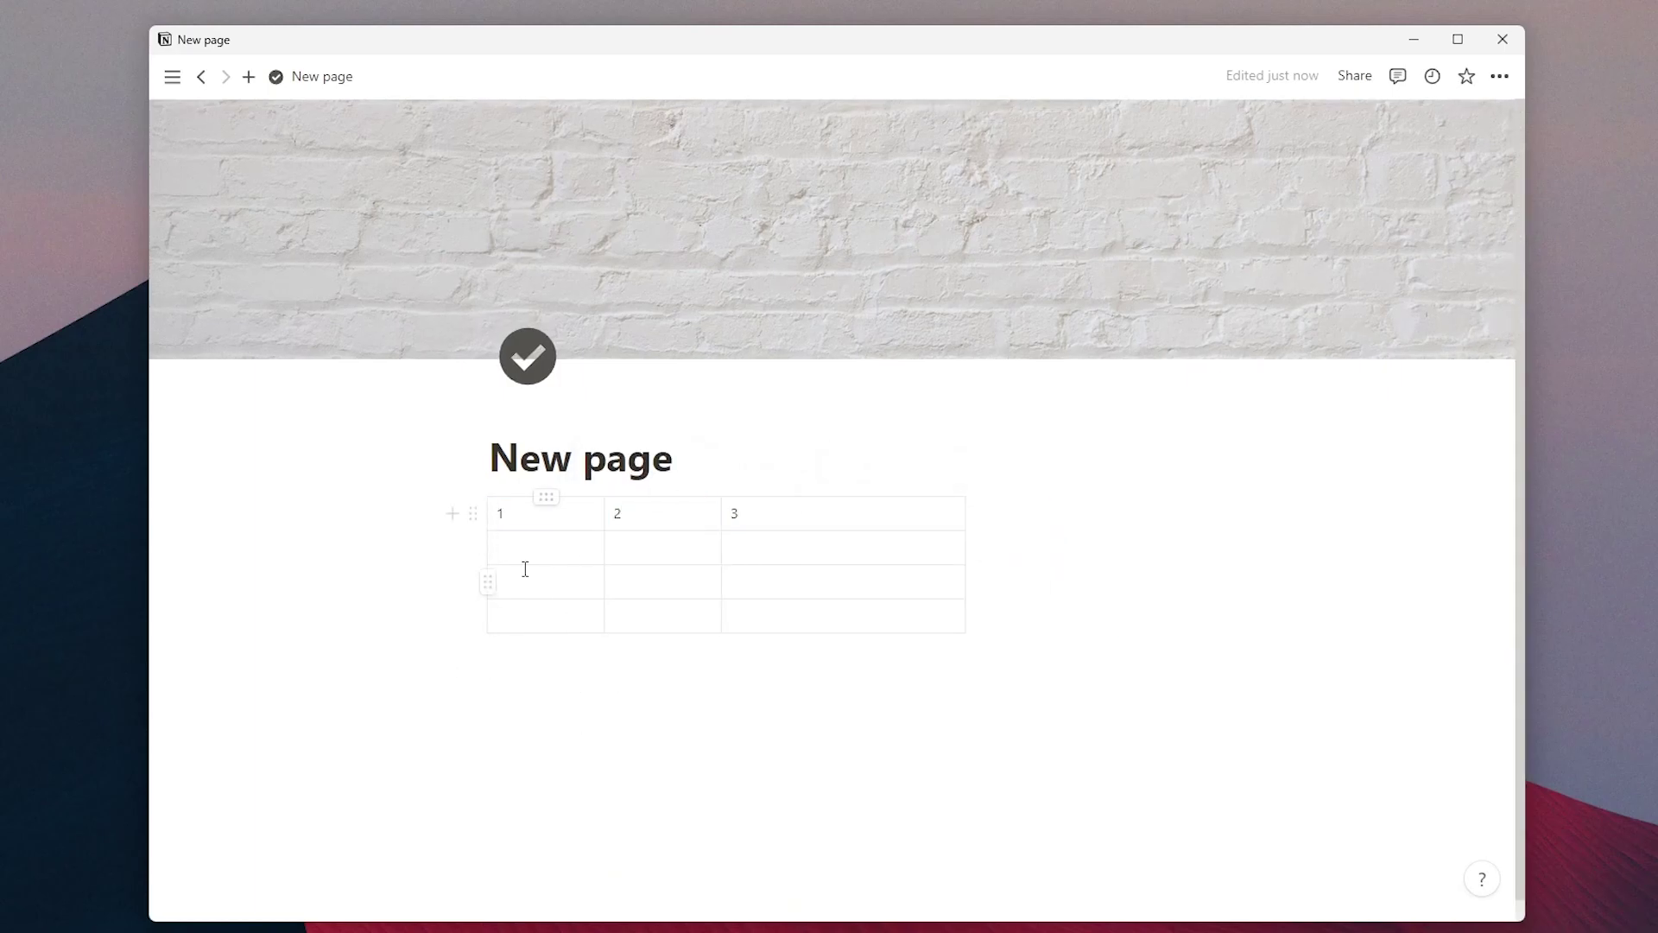
click(544, 547)
text(a b c)
key(ctrl+a)
key(ctrl+a)
key(BackSpace)
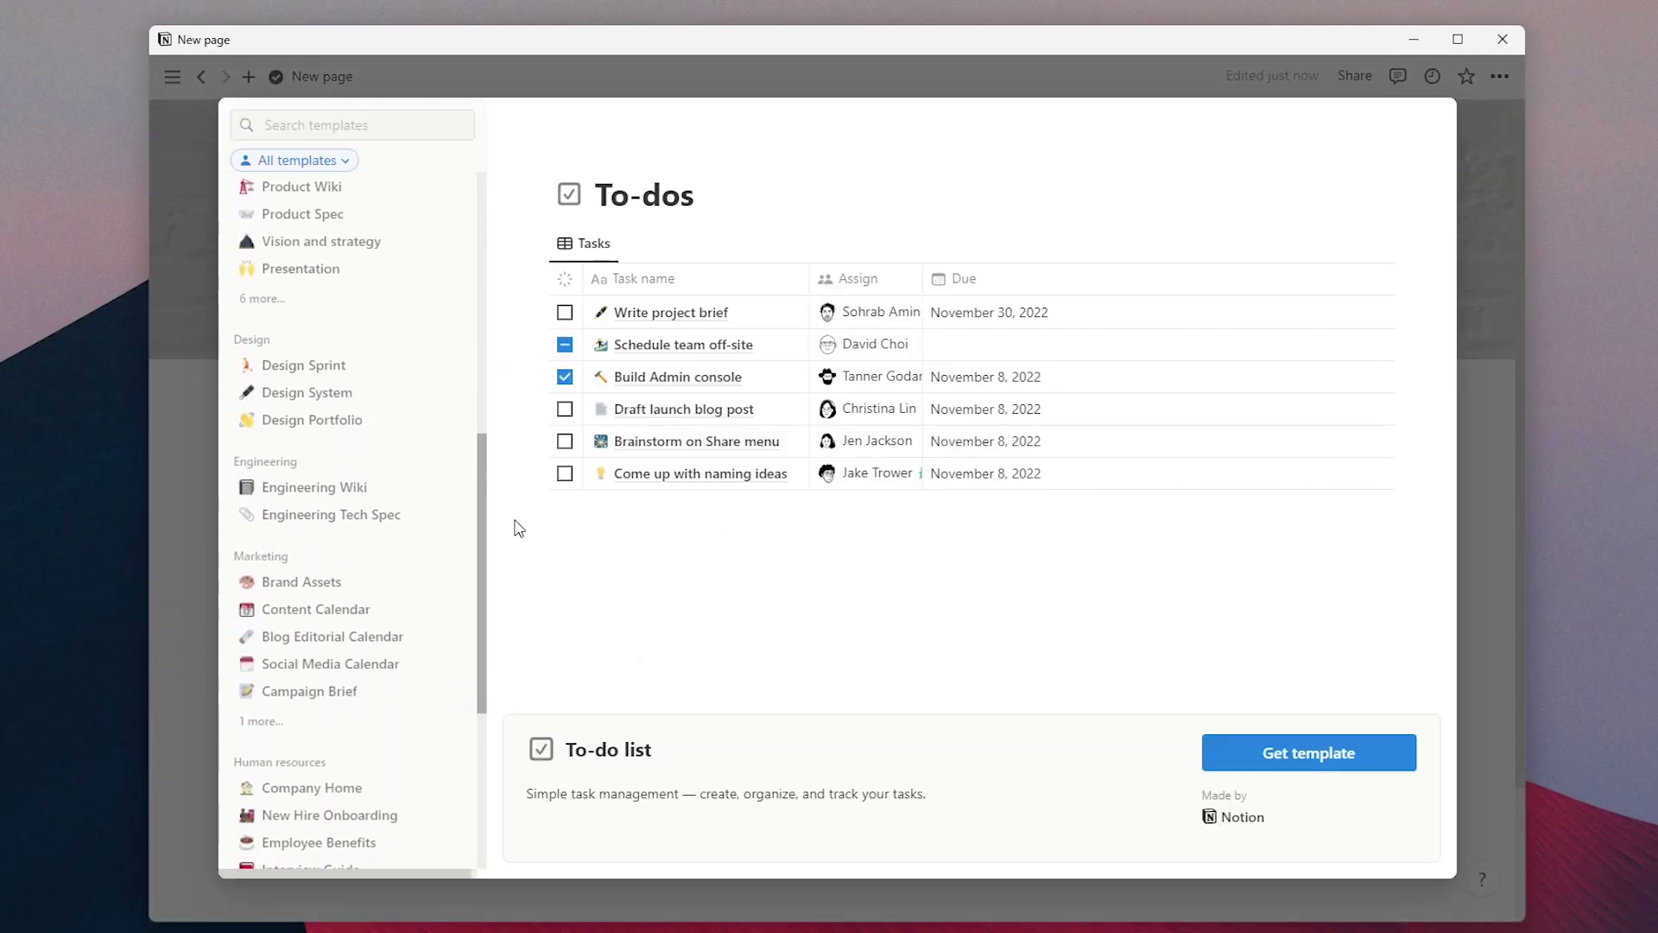
Compare the Reading List, Travel Planner and Class Notes templates, then apply Reading List.
scroll(510, 522, up, 13)
scroll(521, 321, up, 2)
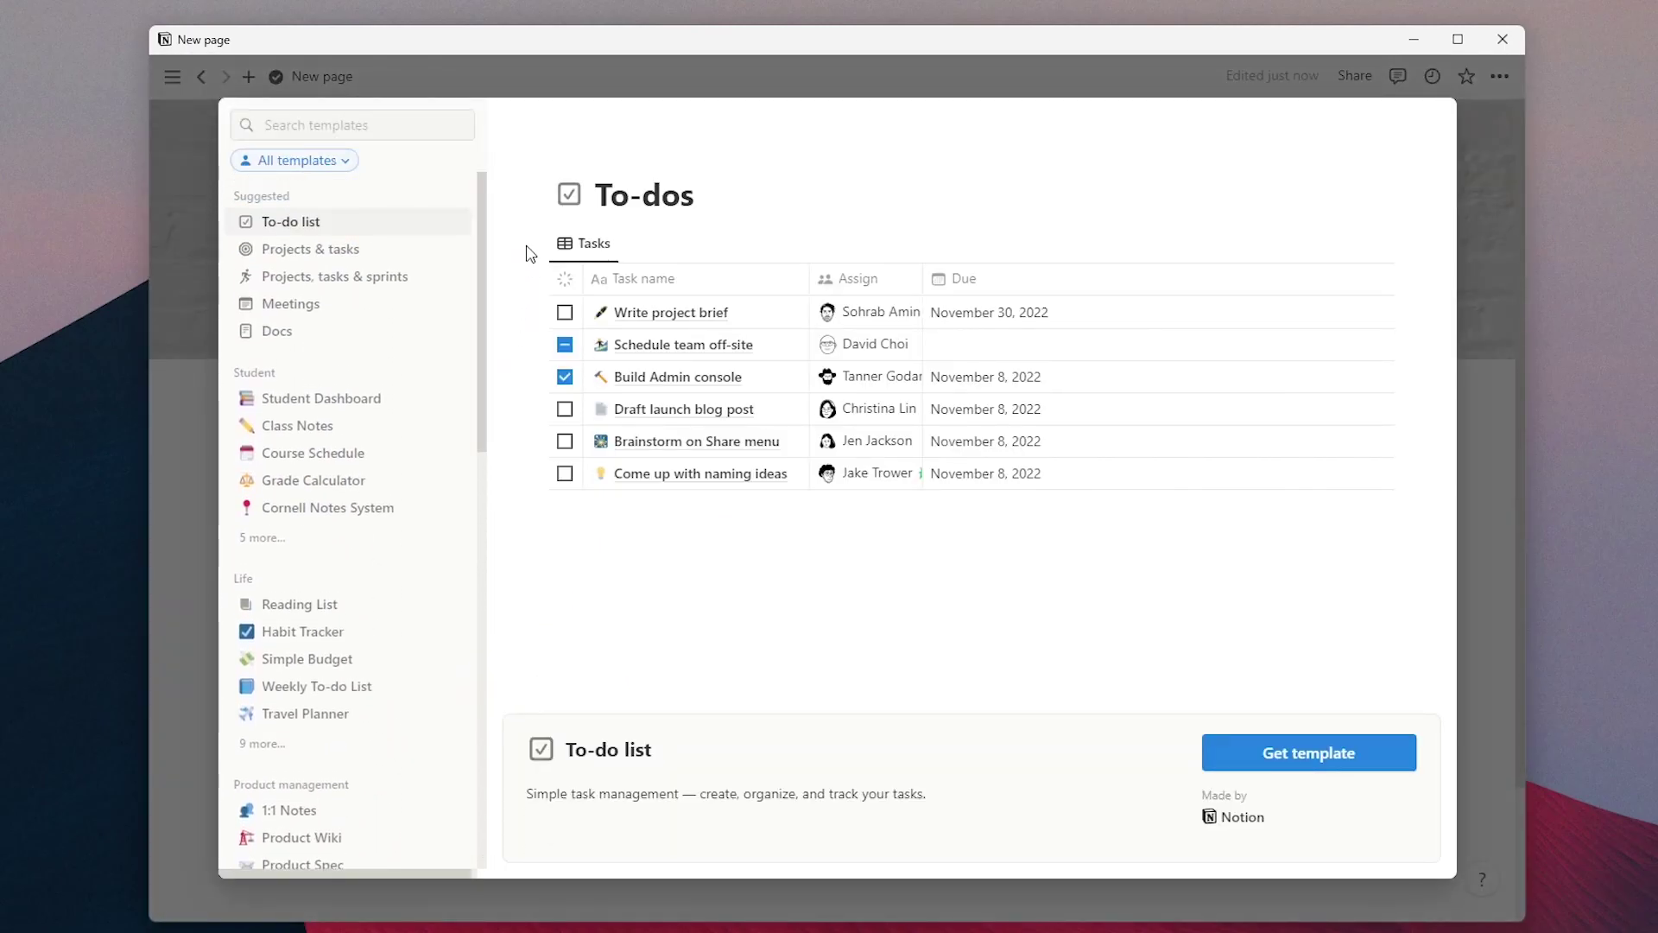
click(300, 604)
scroll(722, 525, down, 2)
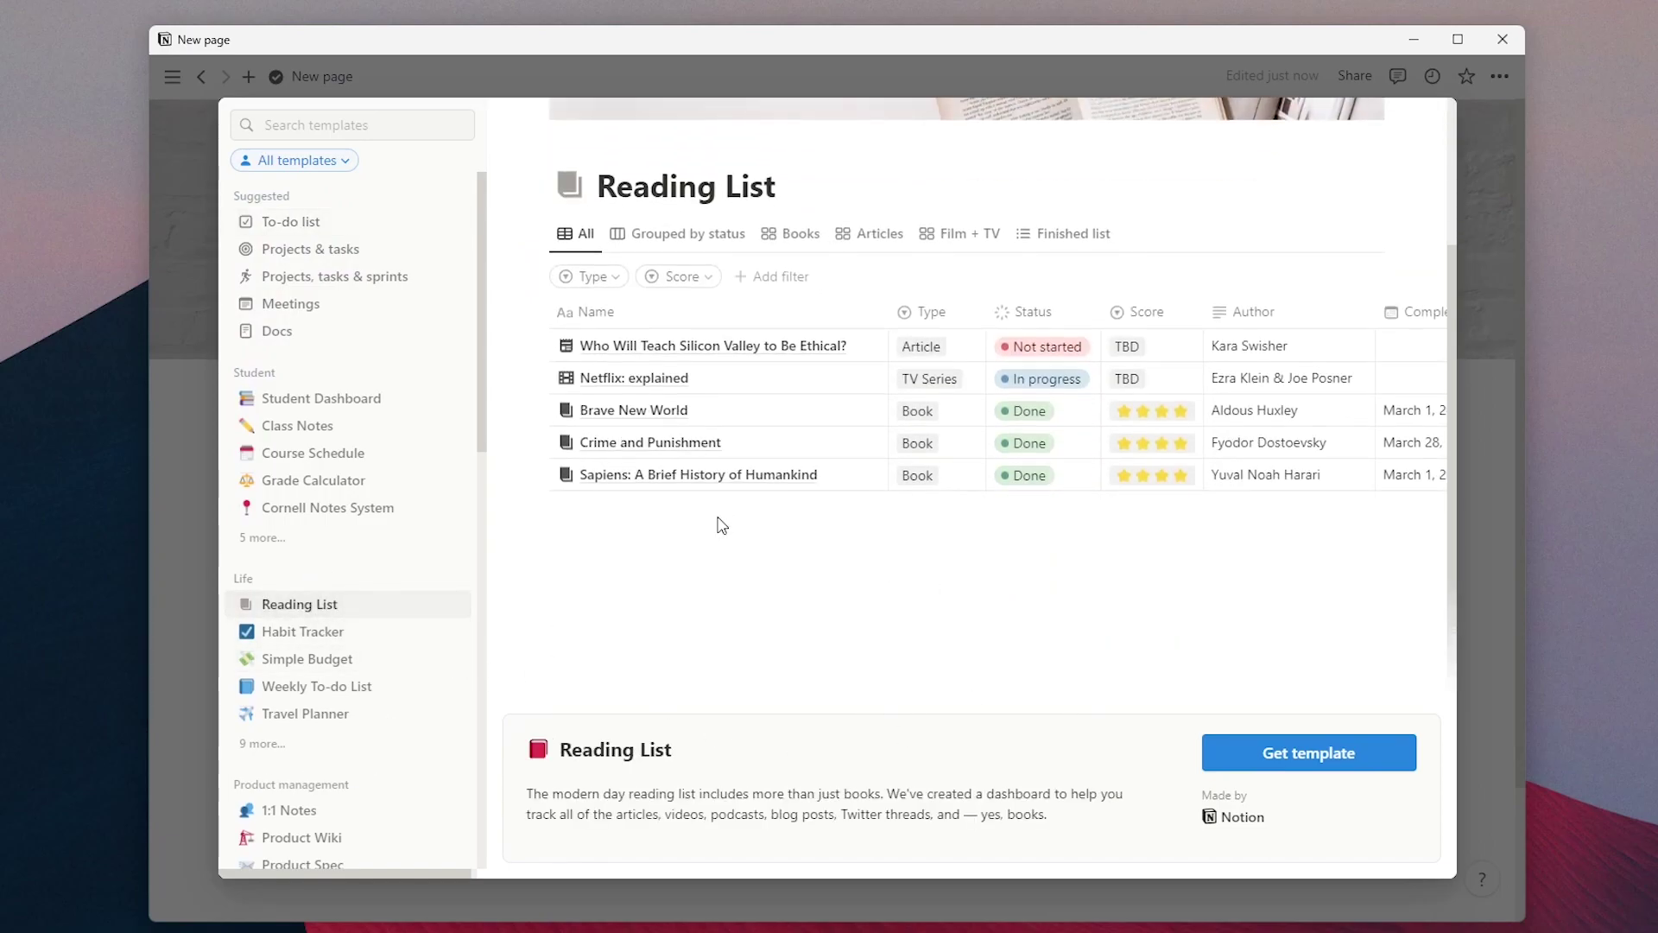
click(415, 713)
scroll(1029, 515, down, 15)
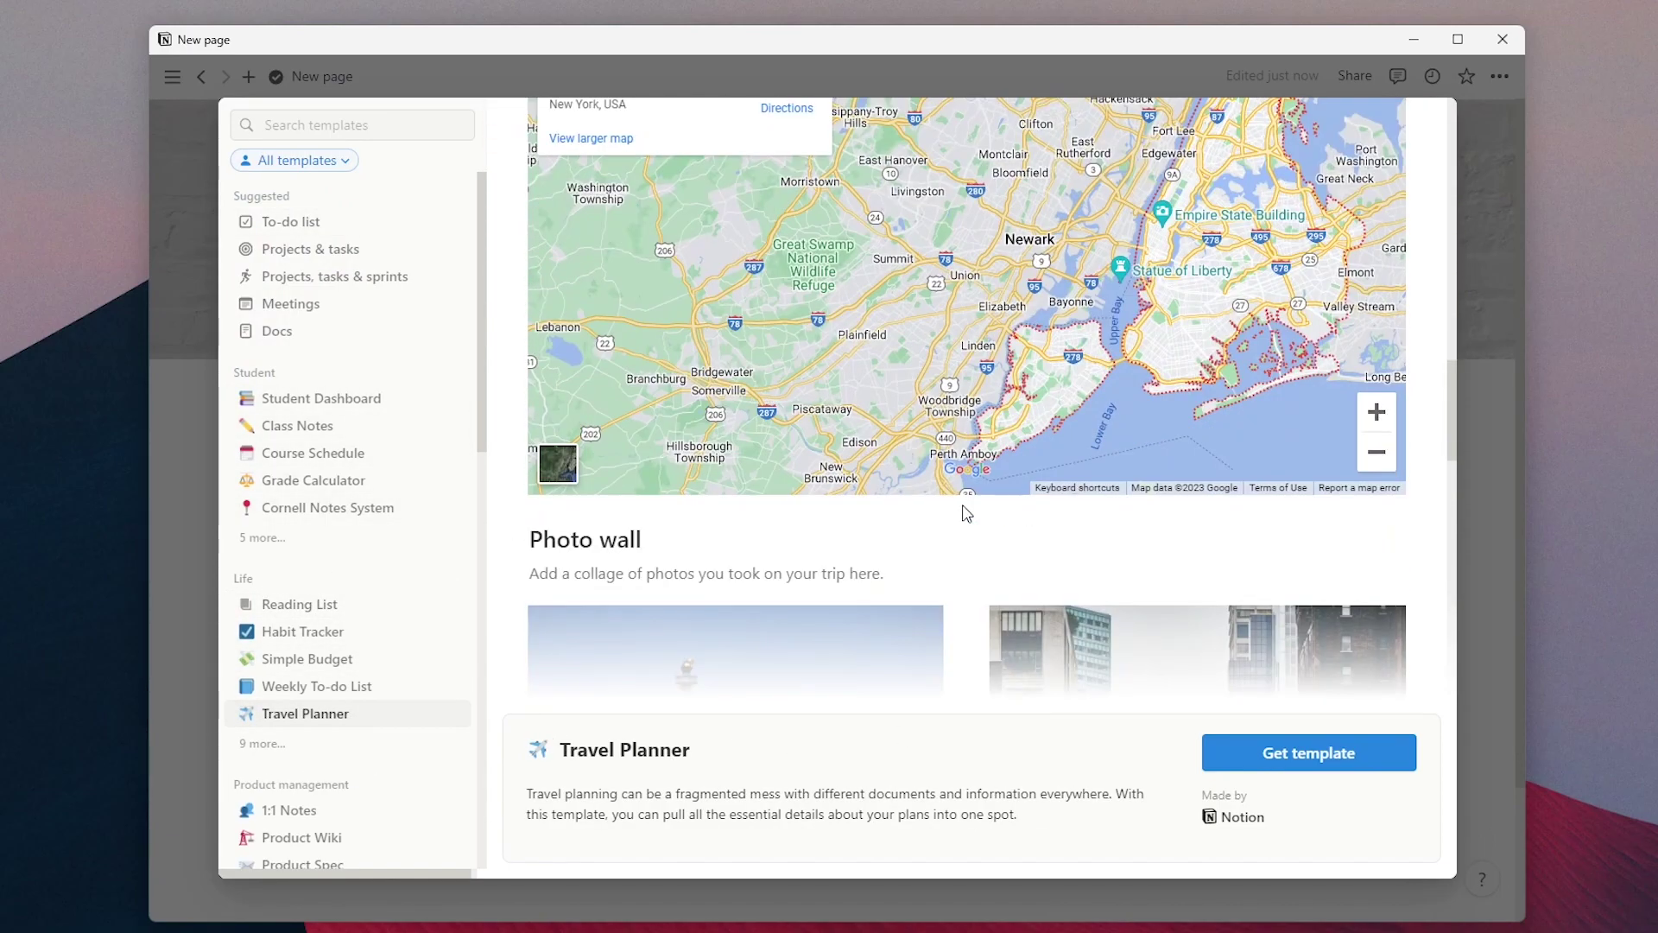
click(376, 426)
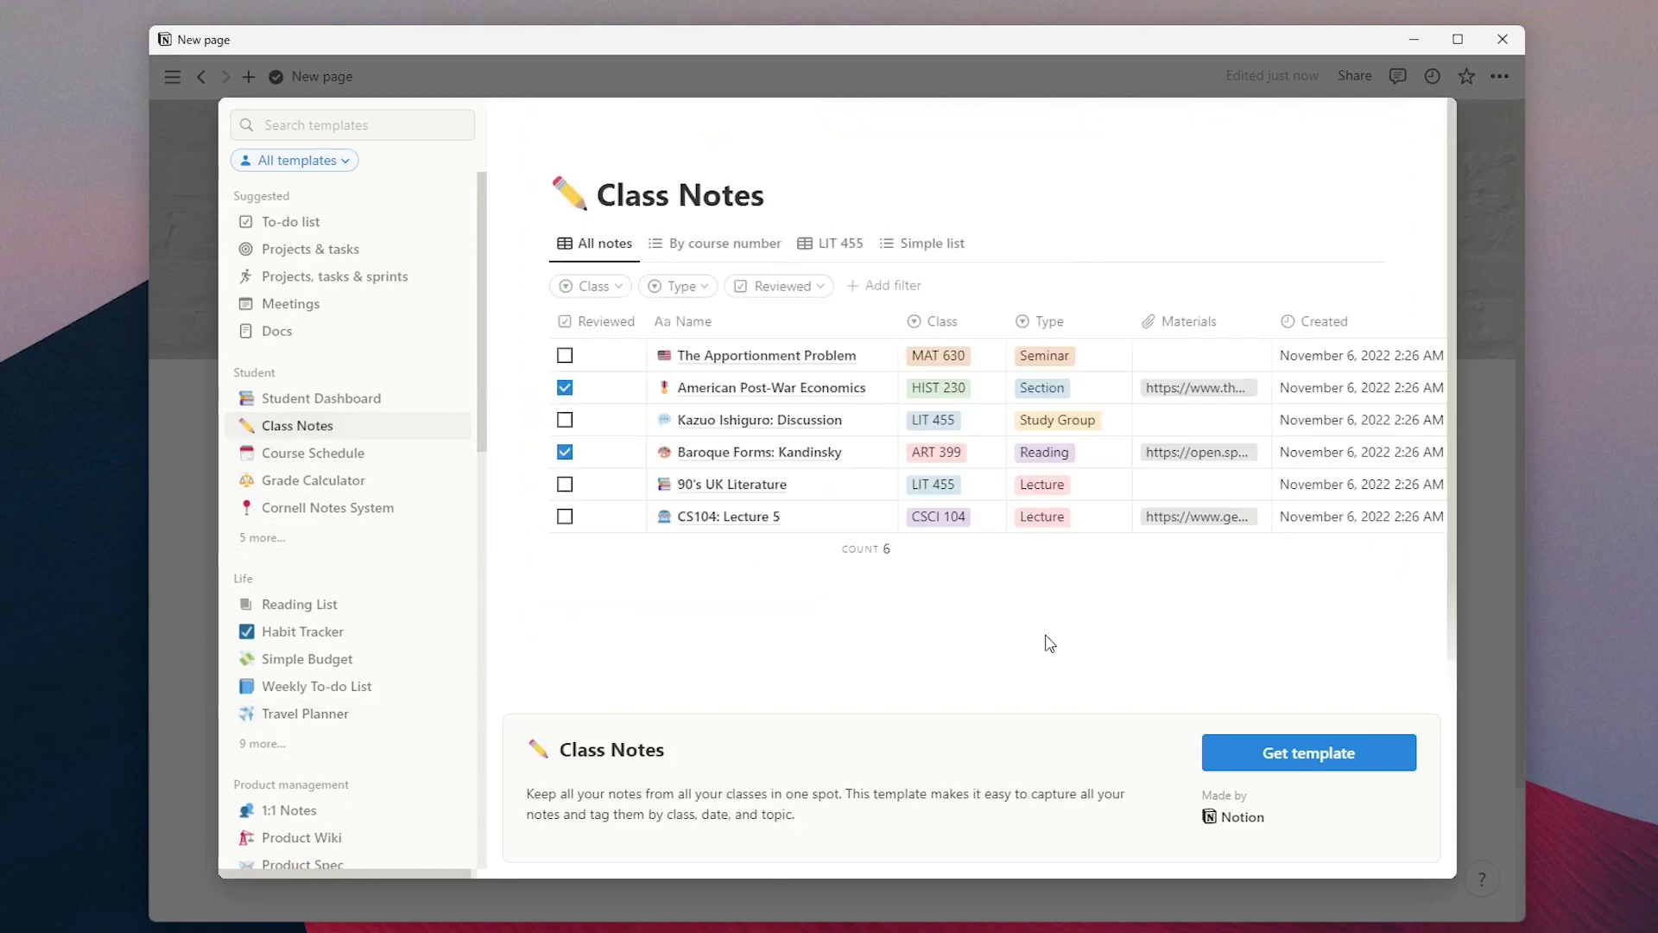
click(406, 604)
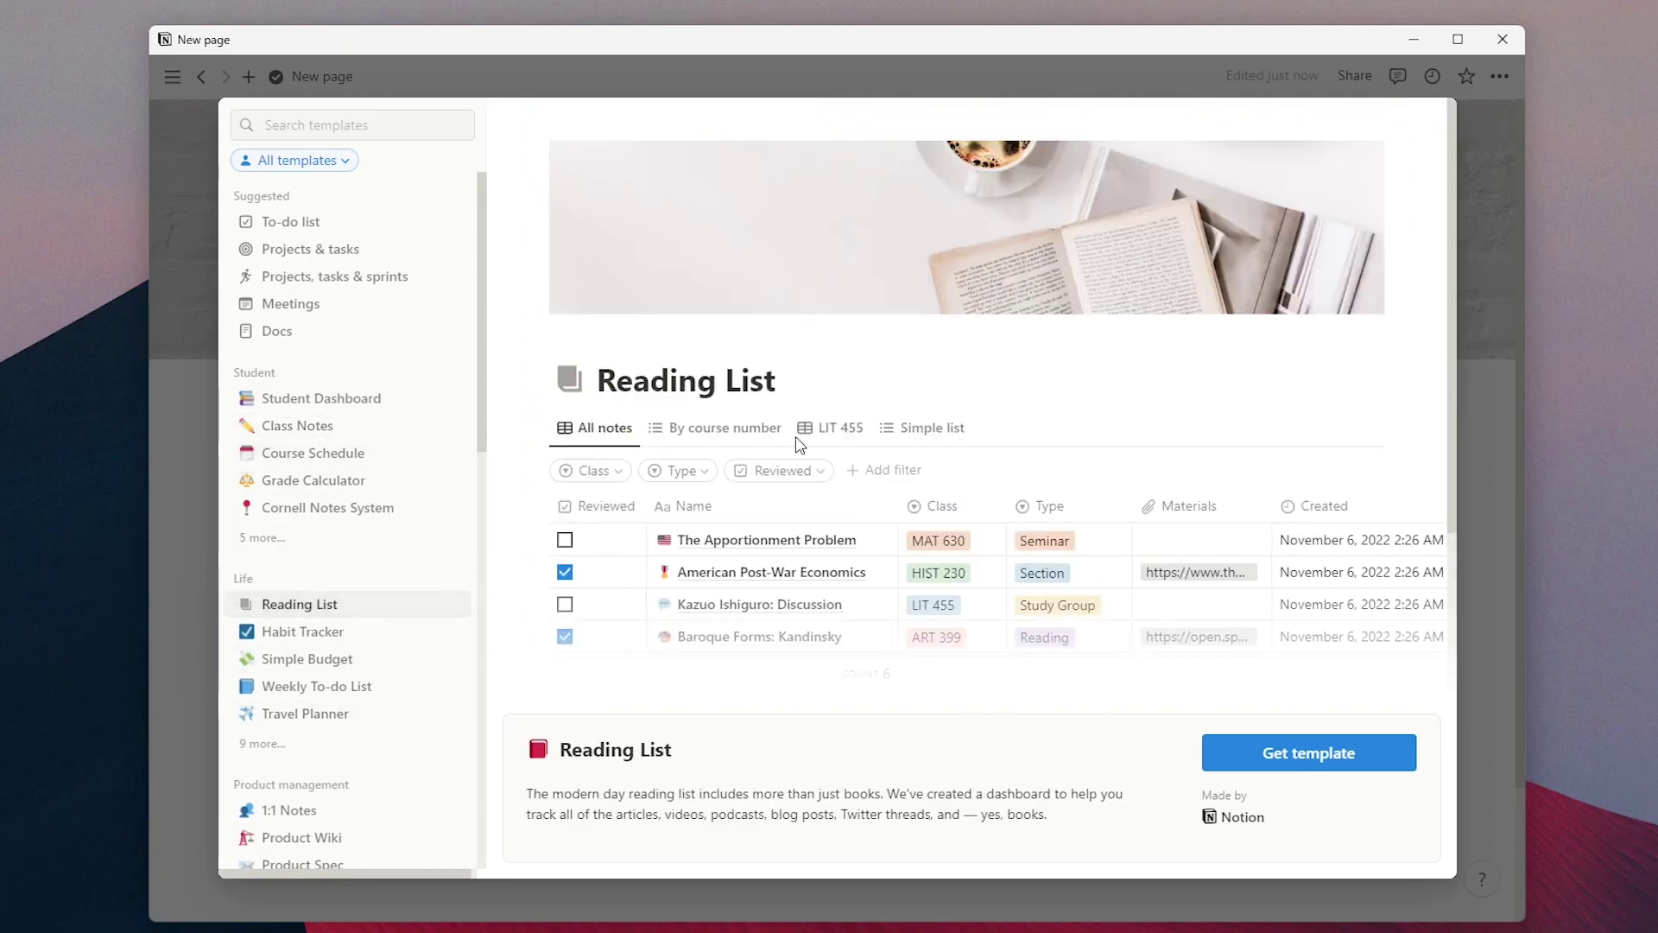
click(1353, 739)
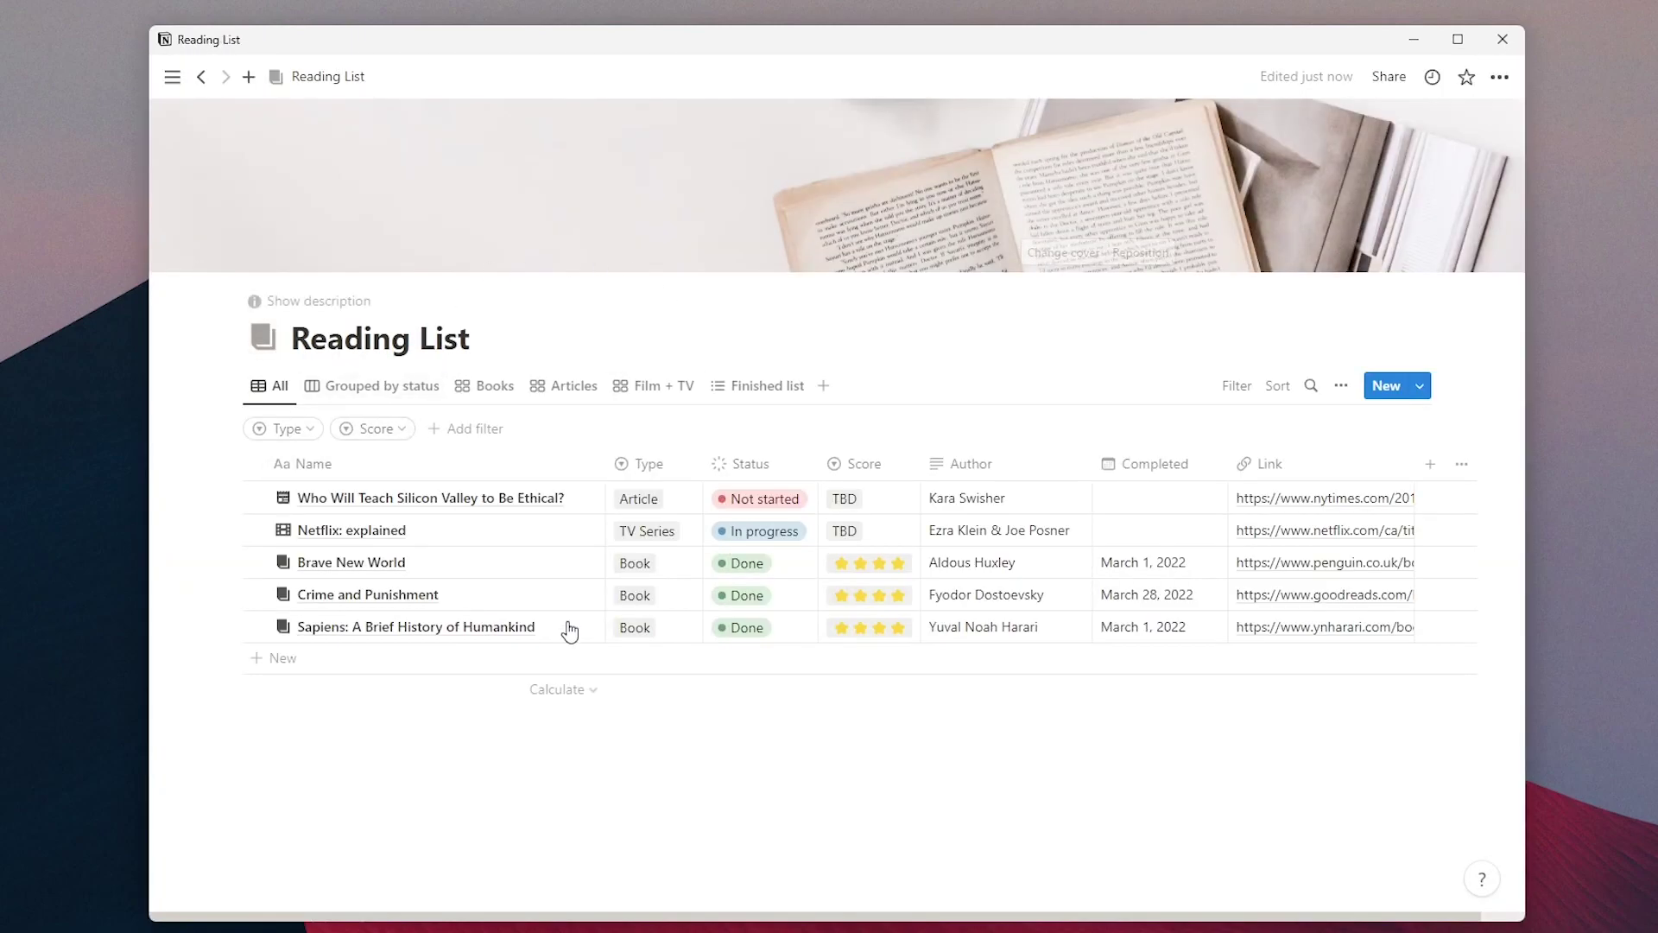
Add a 'df' entry, preview 'Netflix: explained', then delete all rows and add an empty one.
click(282, 658)
text(df)
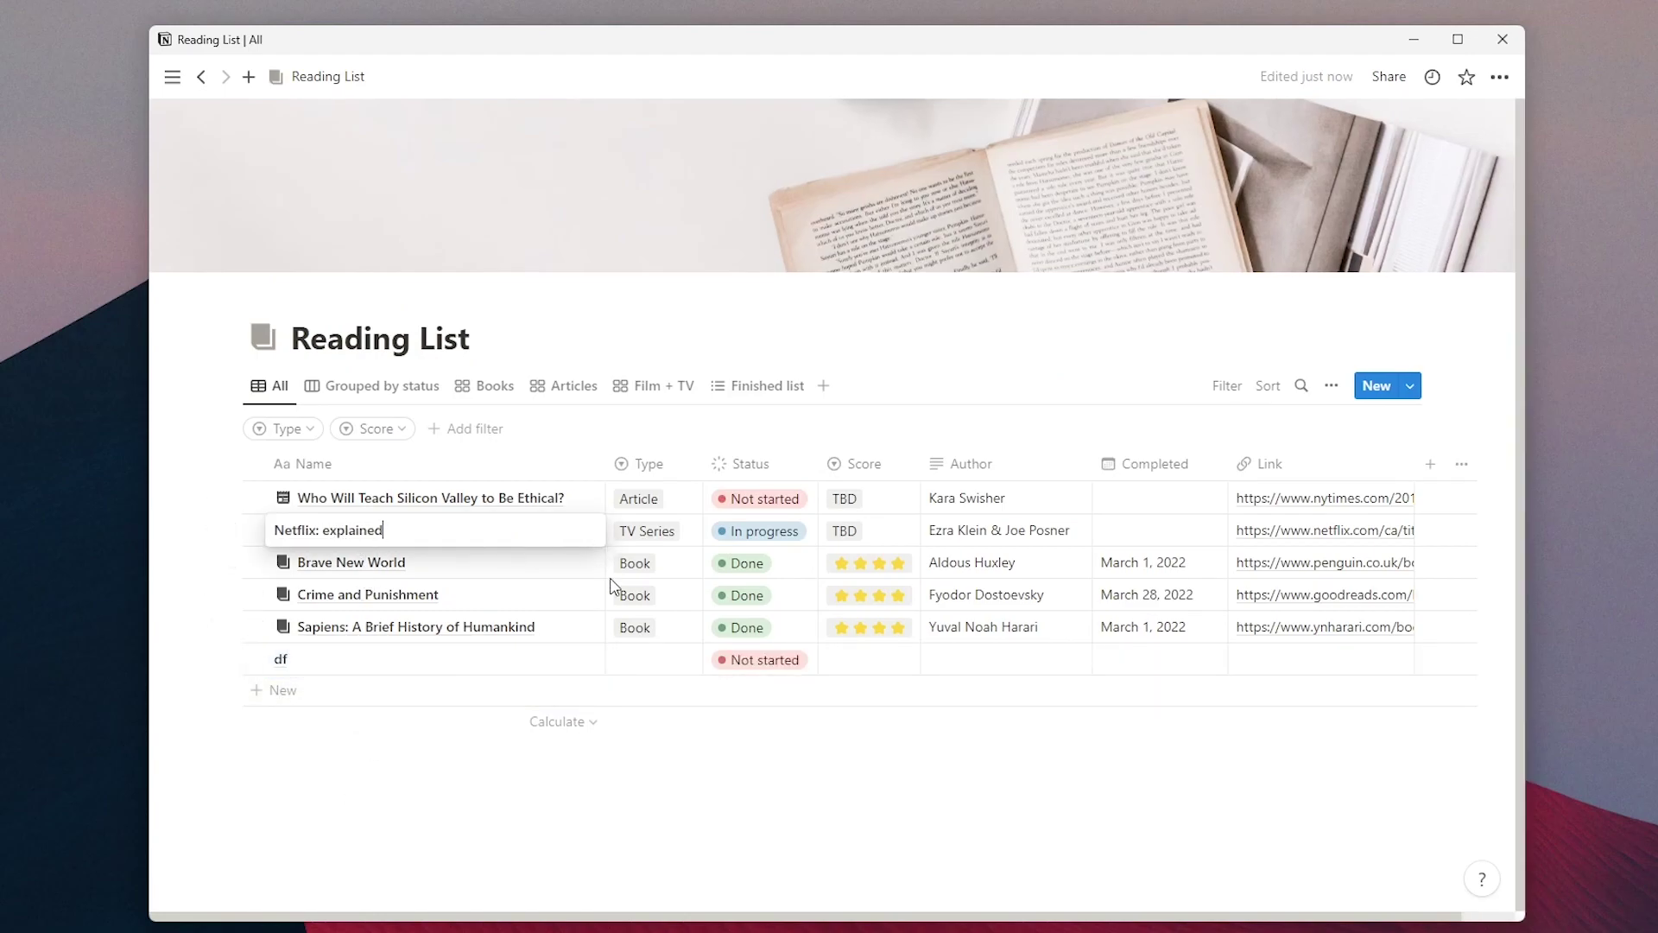
click(574, 530)
click(774, 76)
key(ctrl+a)
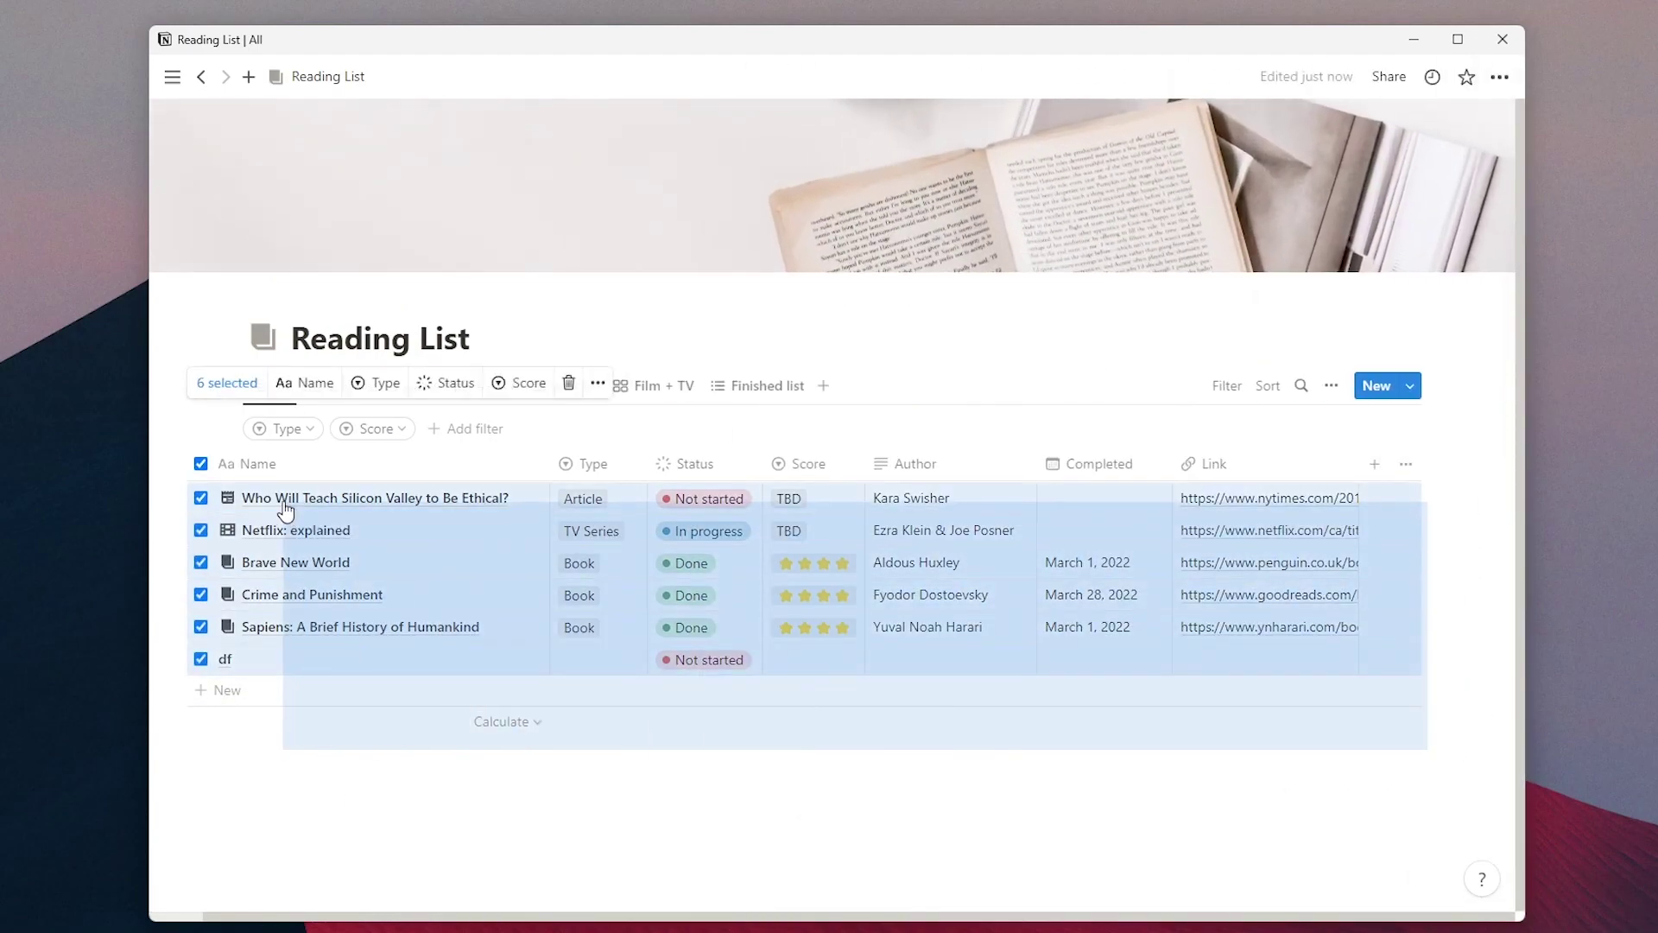
key(Delete)
click(283, 528)
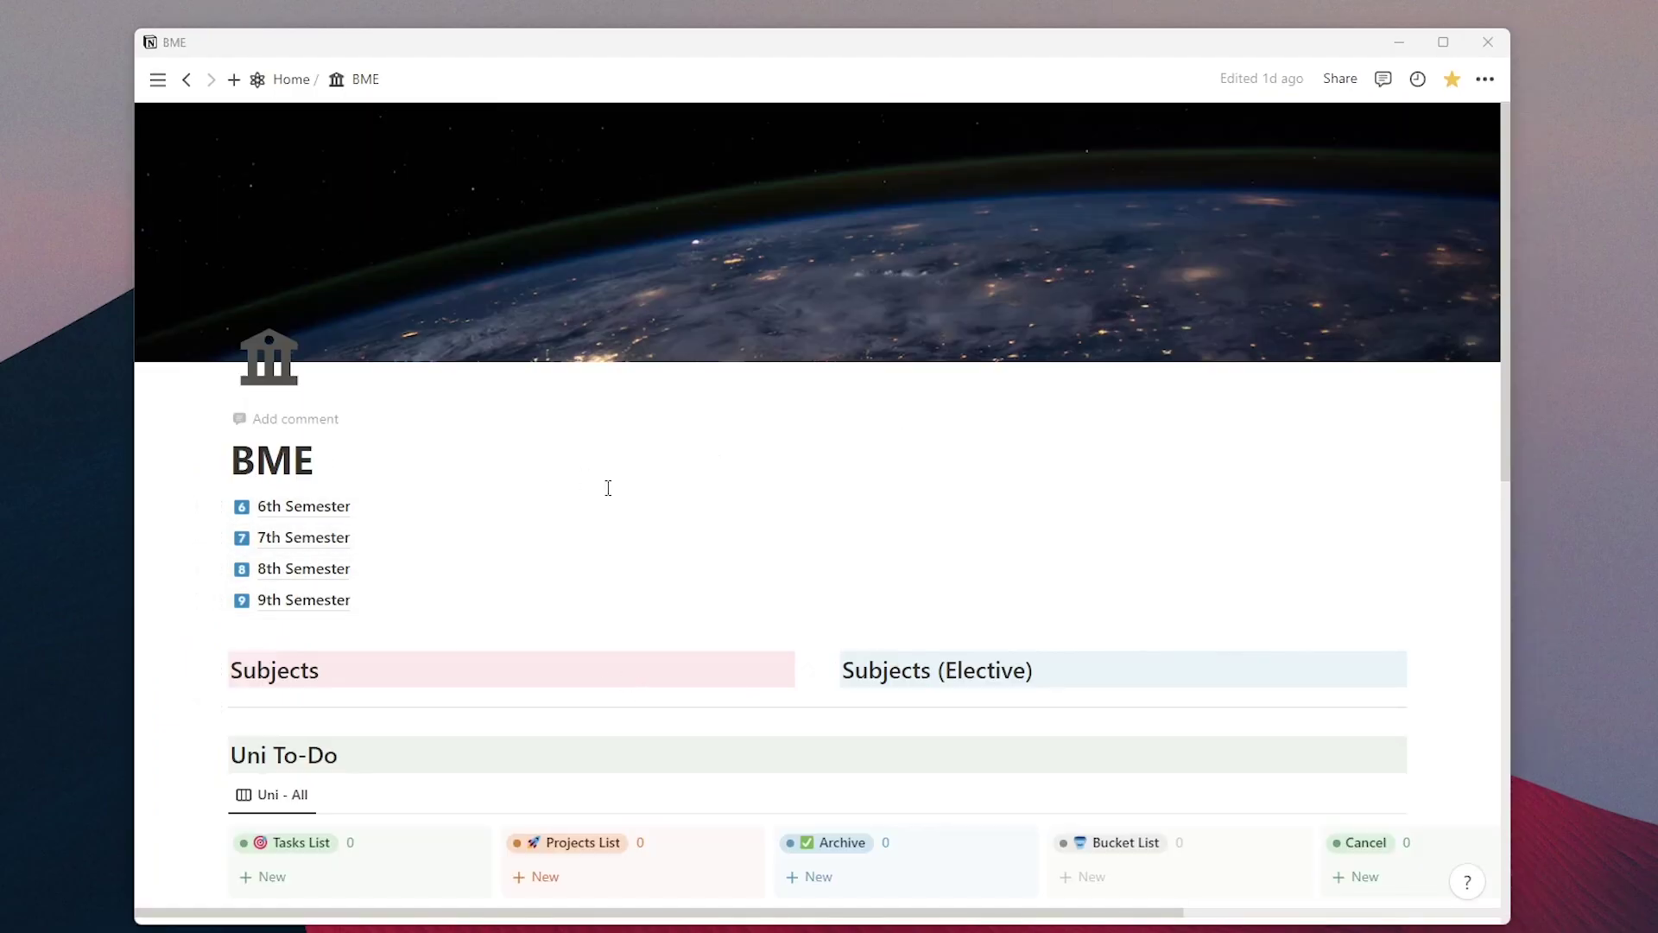
Scroll the BME page down past the Uni To-Do board and April 2023 calendar, then back up.
scroll(614, 505, down, 7)
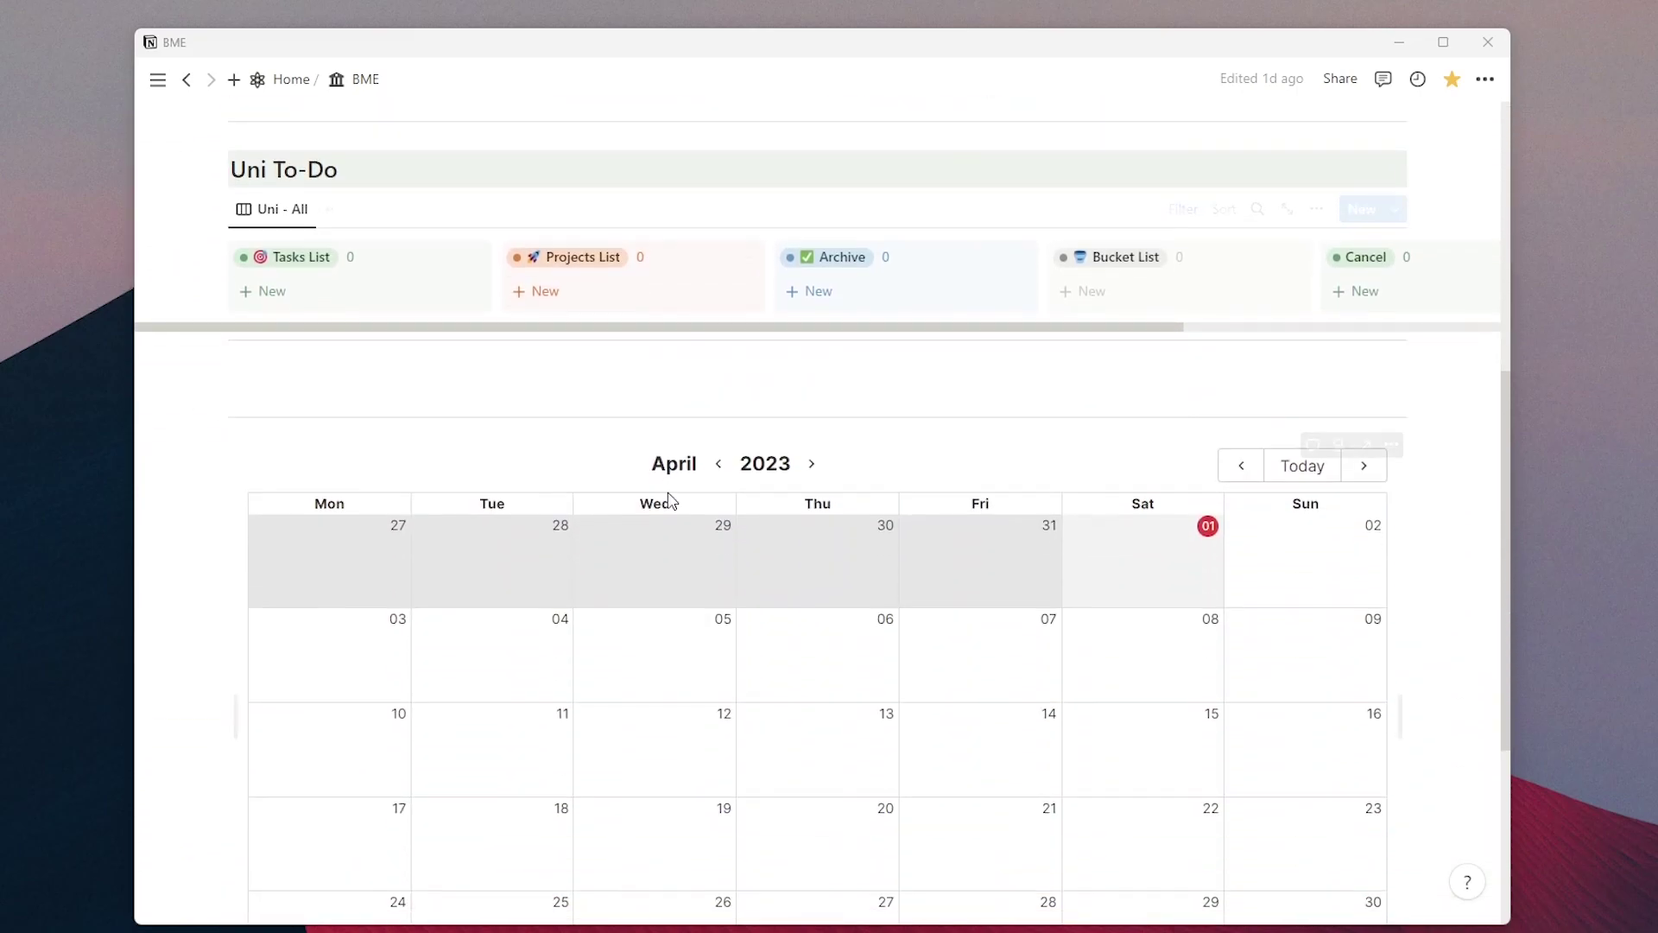
scroll(669, 501, down, 3)
scroll(679, 504, up, 10)
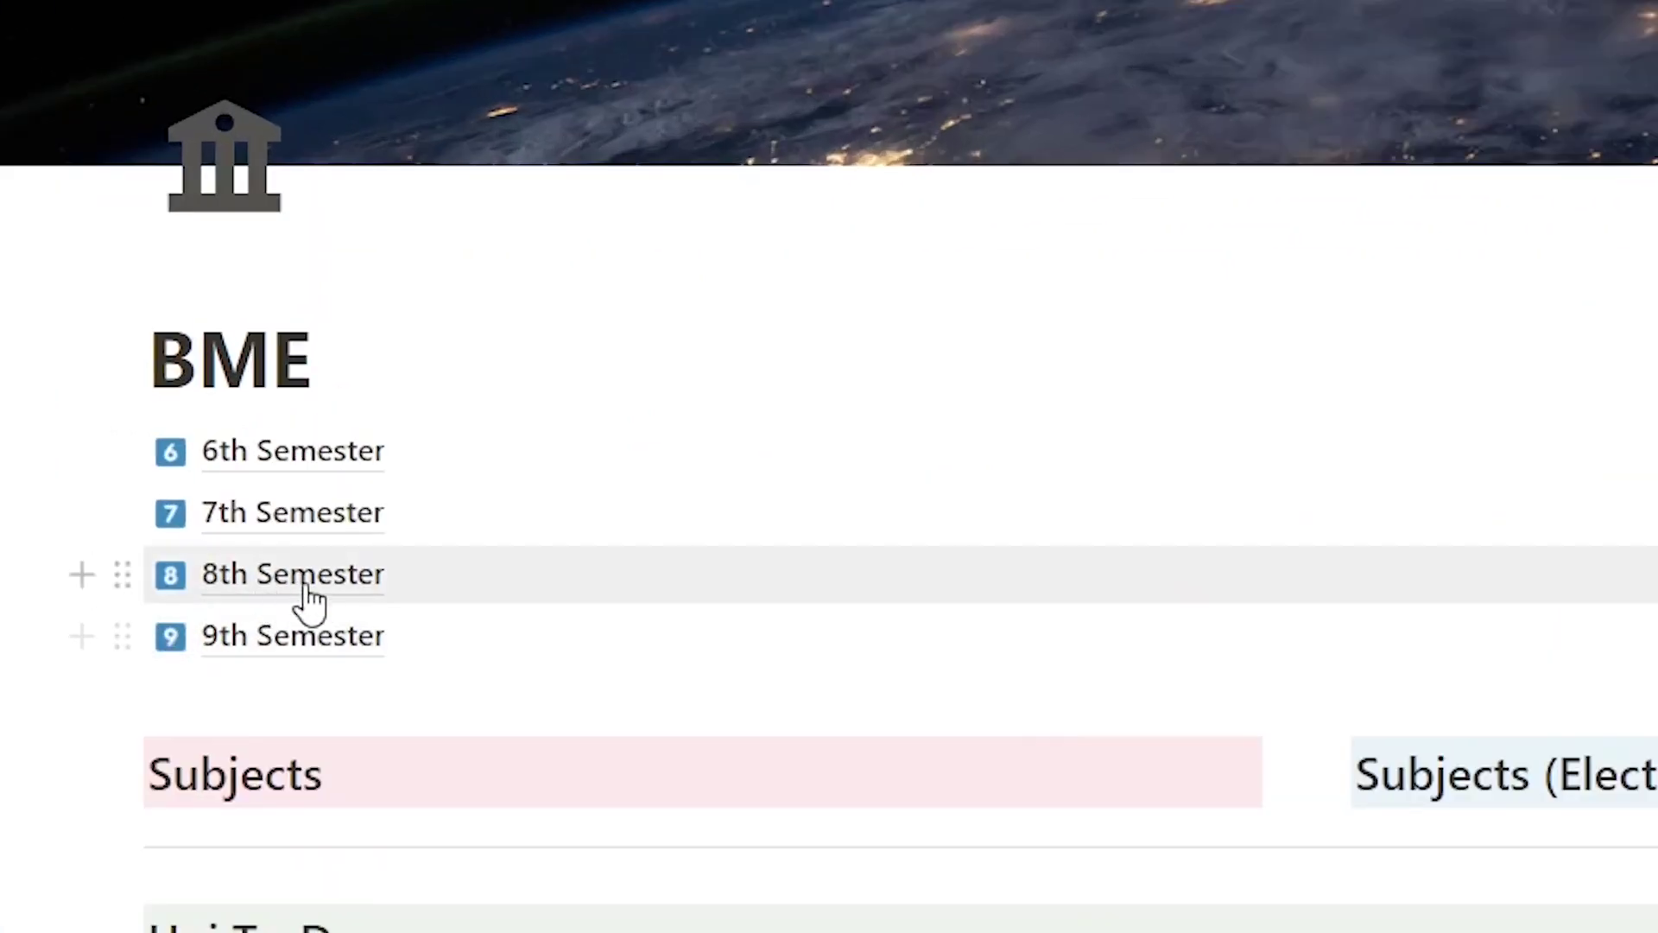
Open the 8th Semester page, then the Complex 1 course page from its subject list.
click(331, 592)
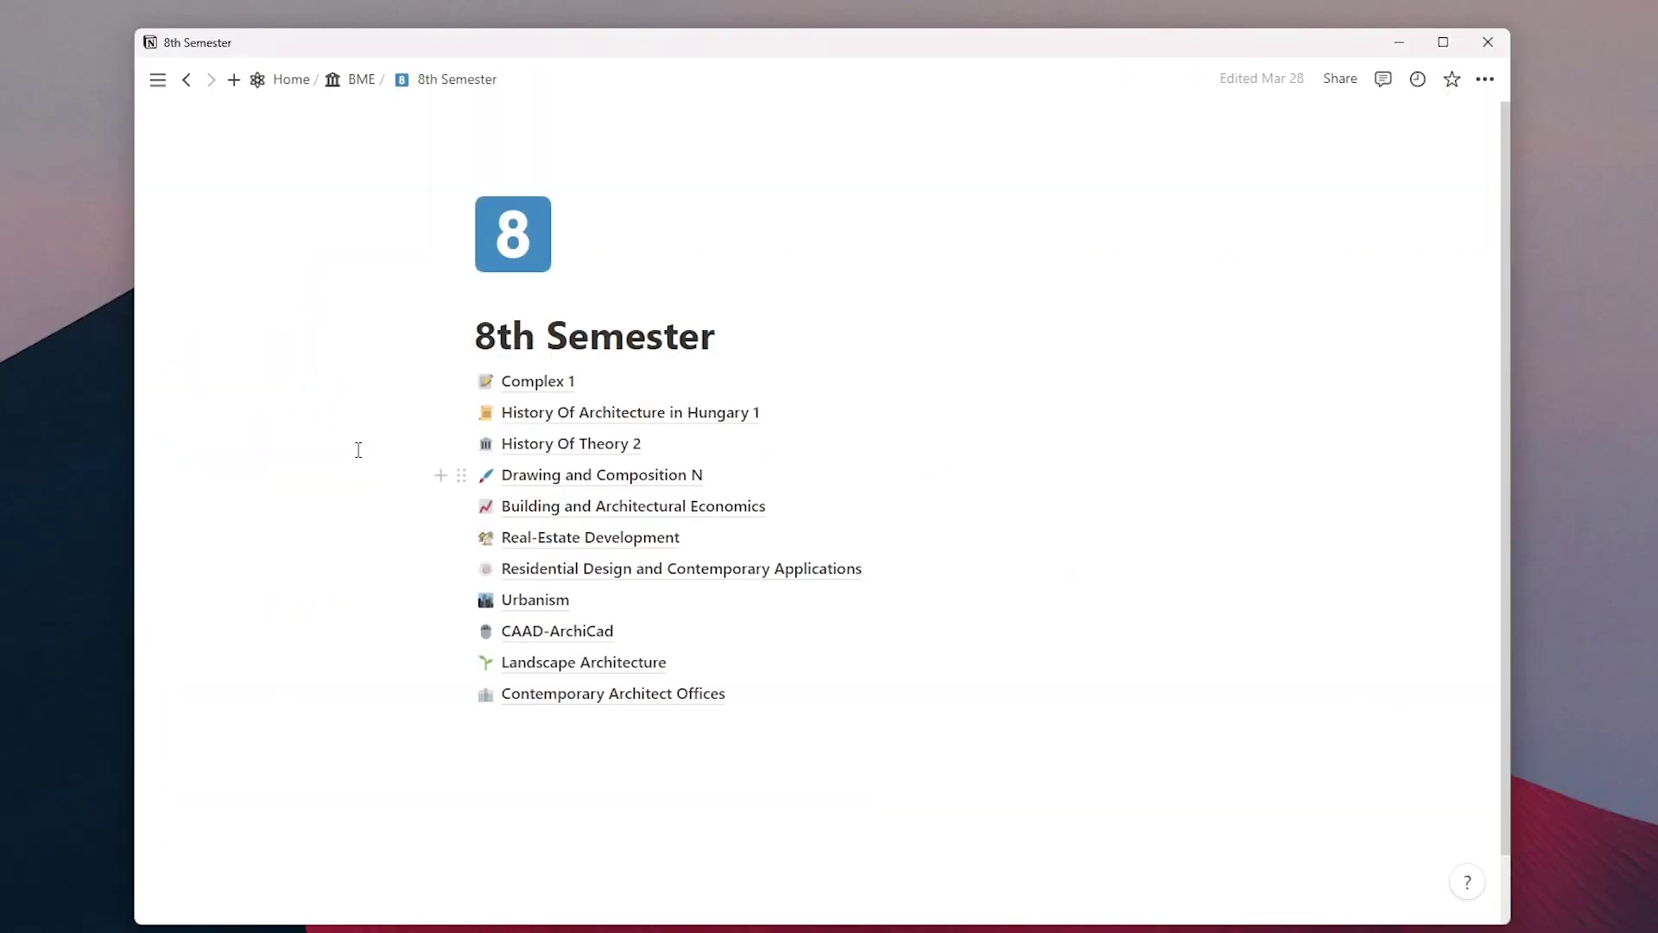
drag(488, 399, 859, 741)
click(606, 366)
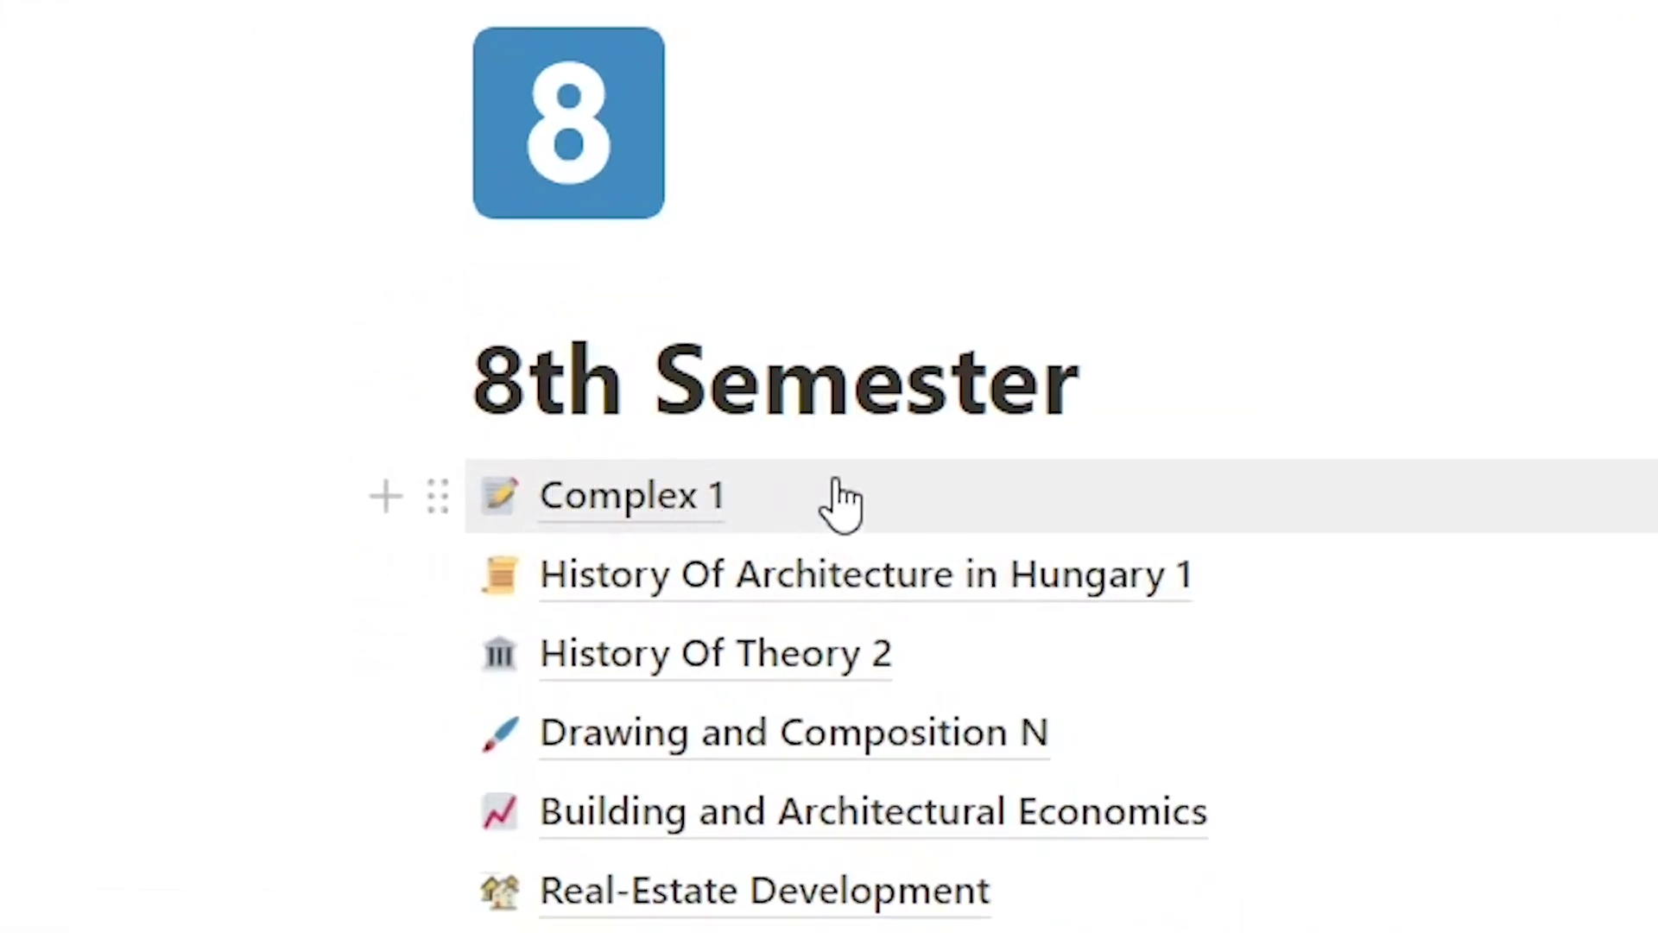
click(933, 505)
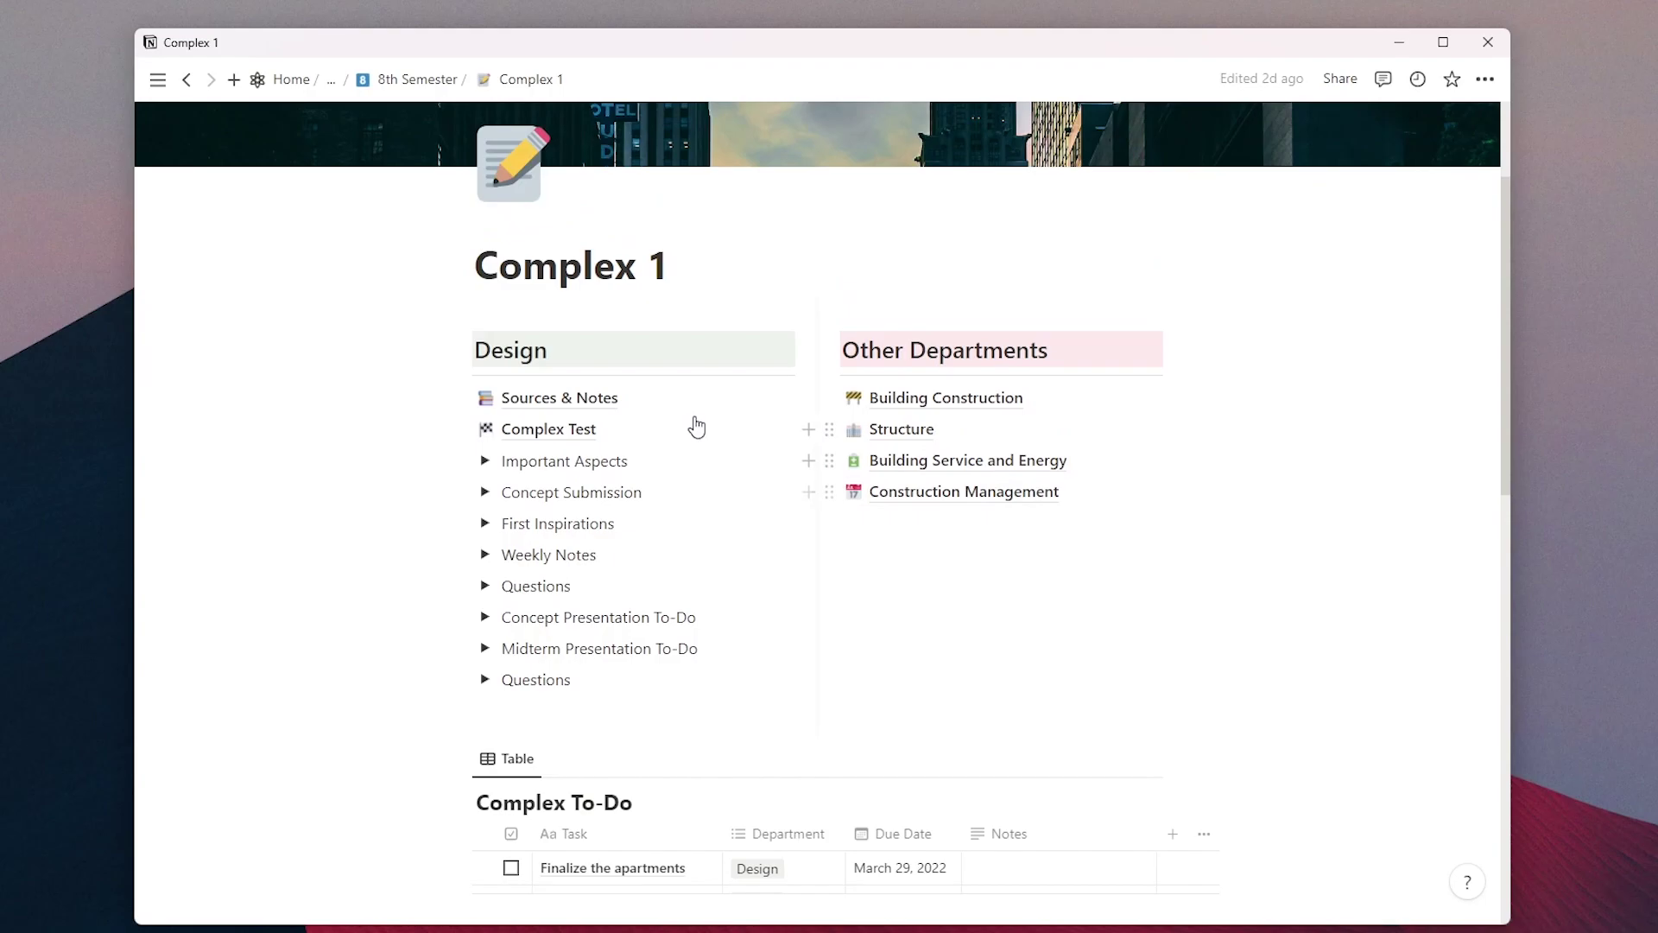
click(626, 403)
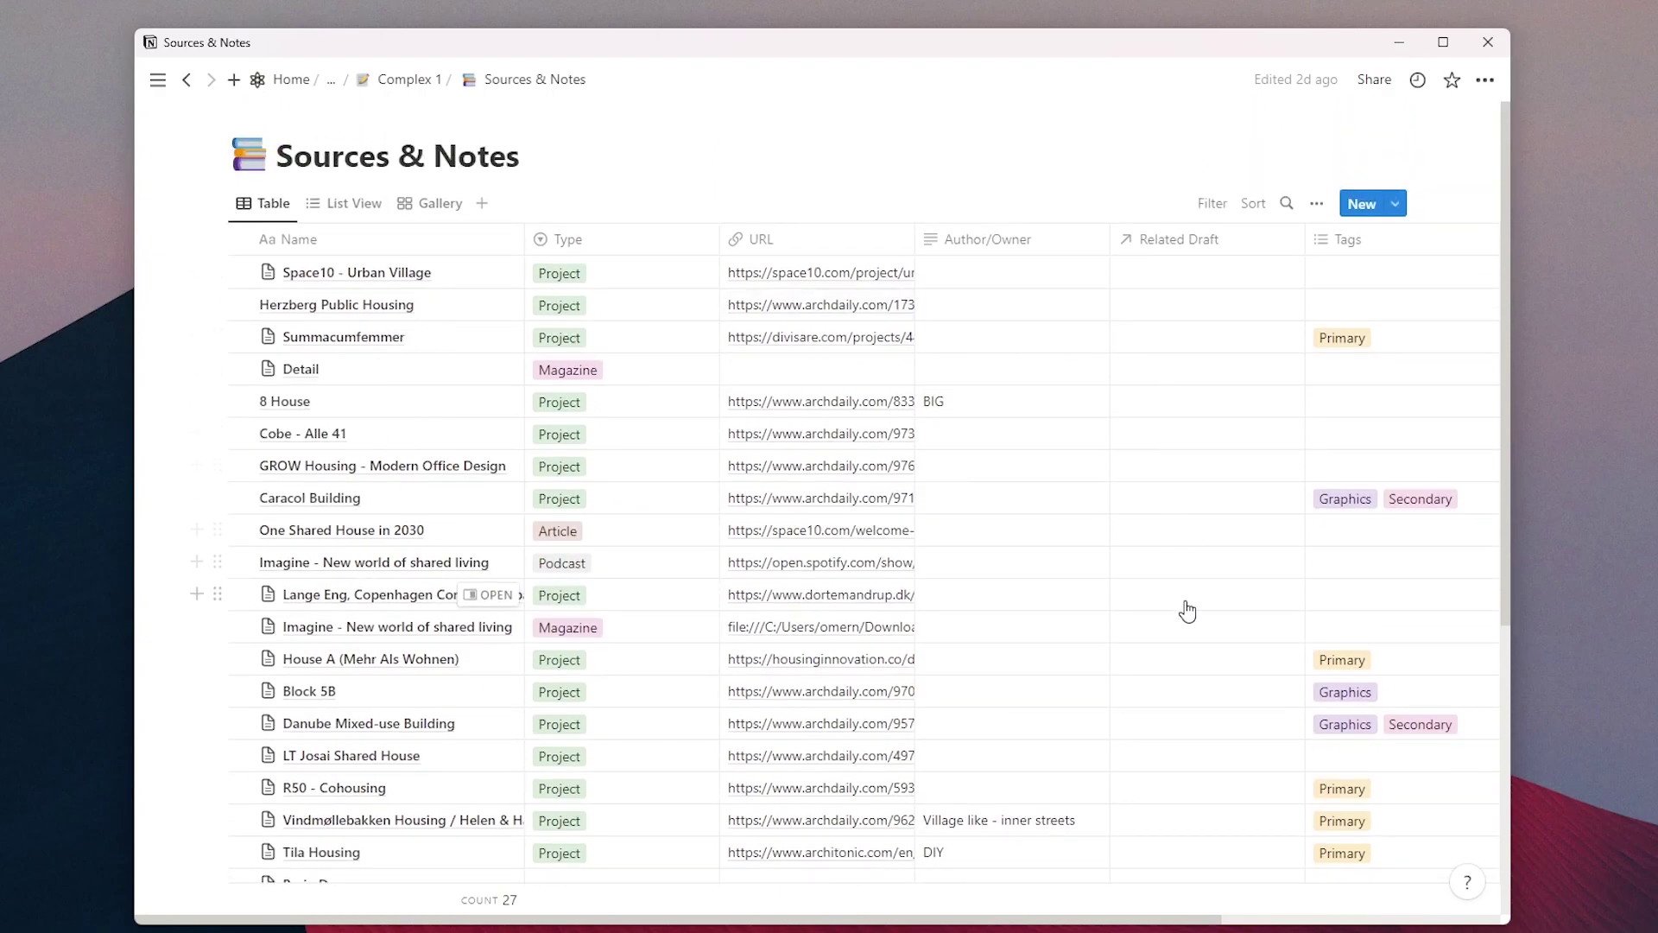
scroll(1186, 607, down, 5)
scroll(1186, 609, up, 7)
key(ctrl+bracketleft)
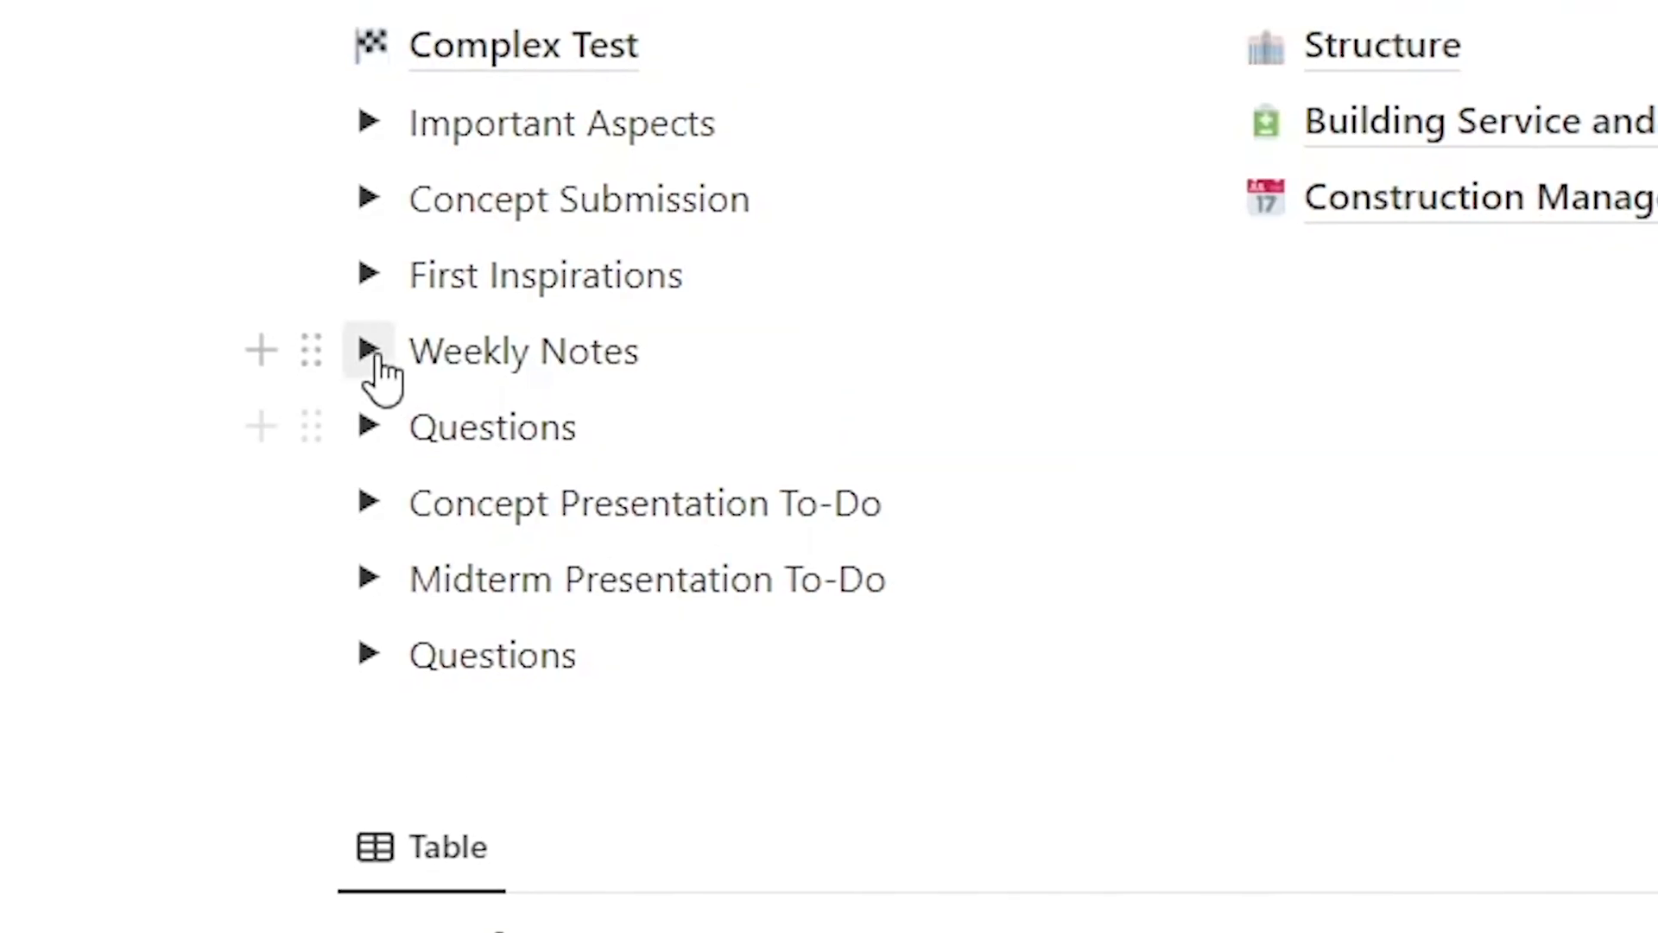
click(484, 554)
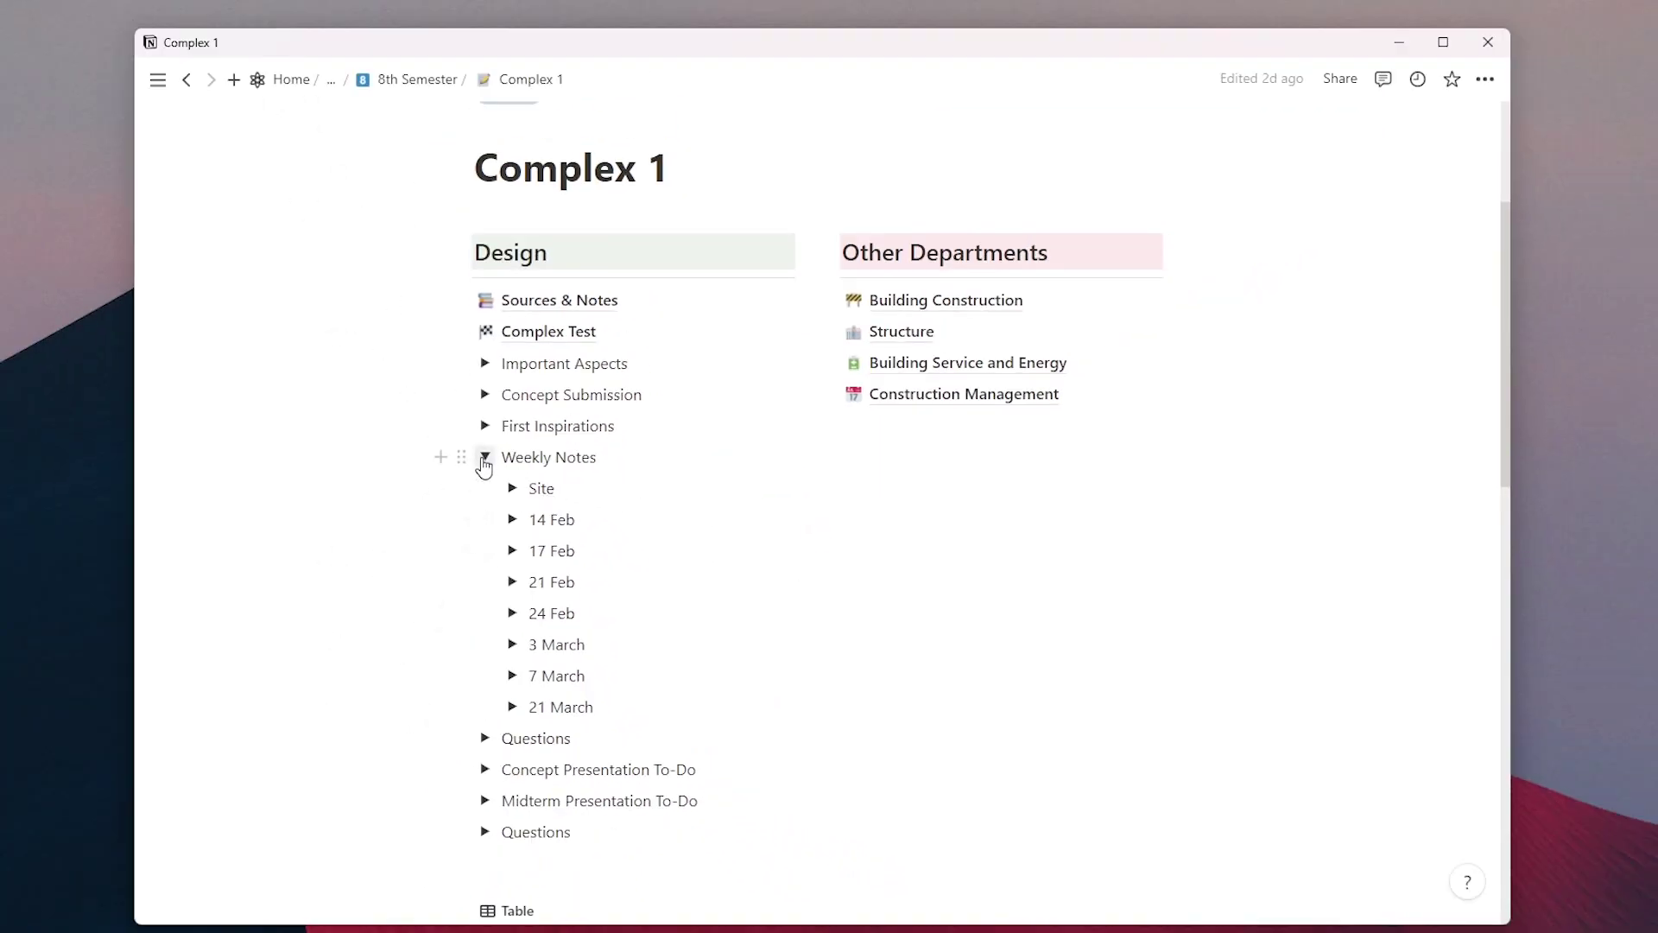
click(485, 458)
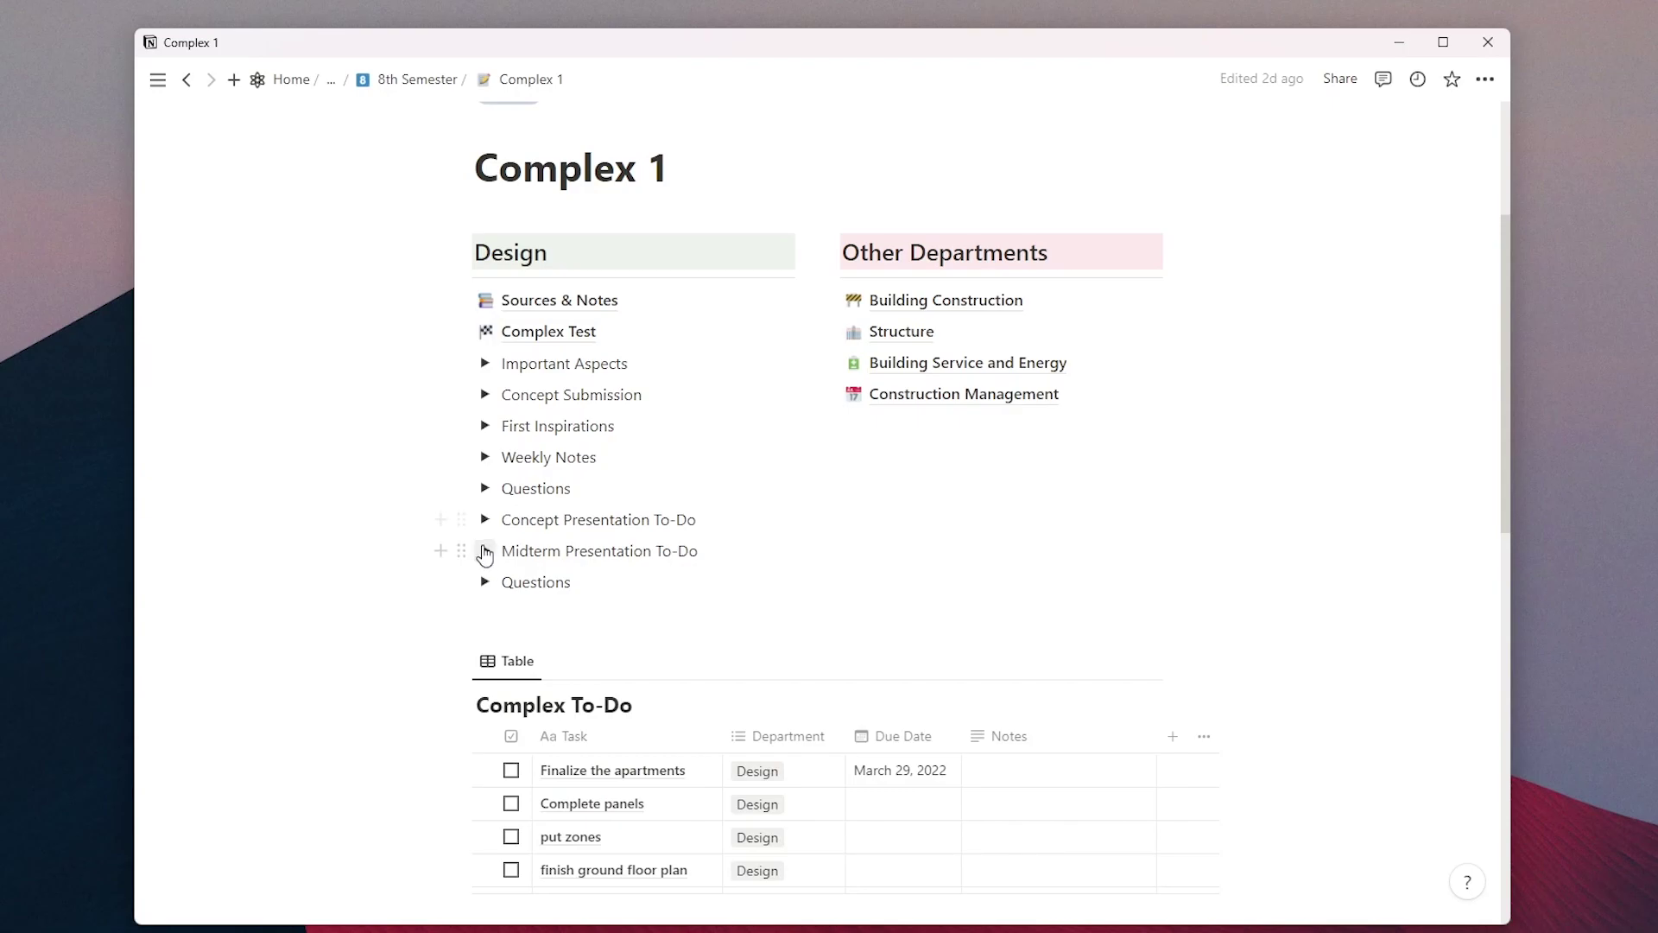
click(485, 552)
scroll(746, 615, down, 3)
scroll(729, 592, up, 2)
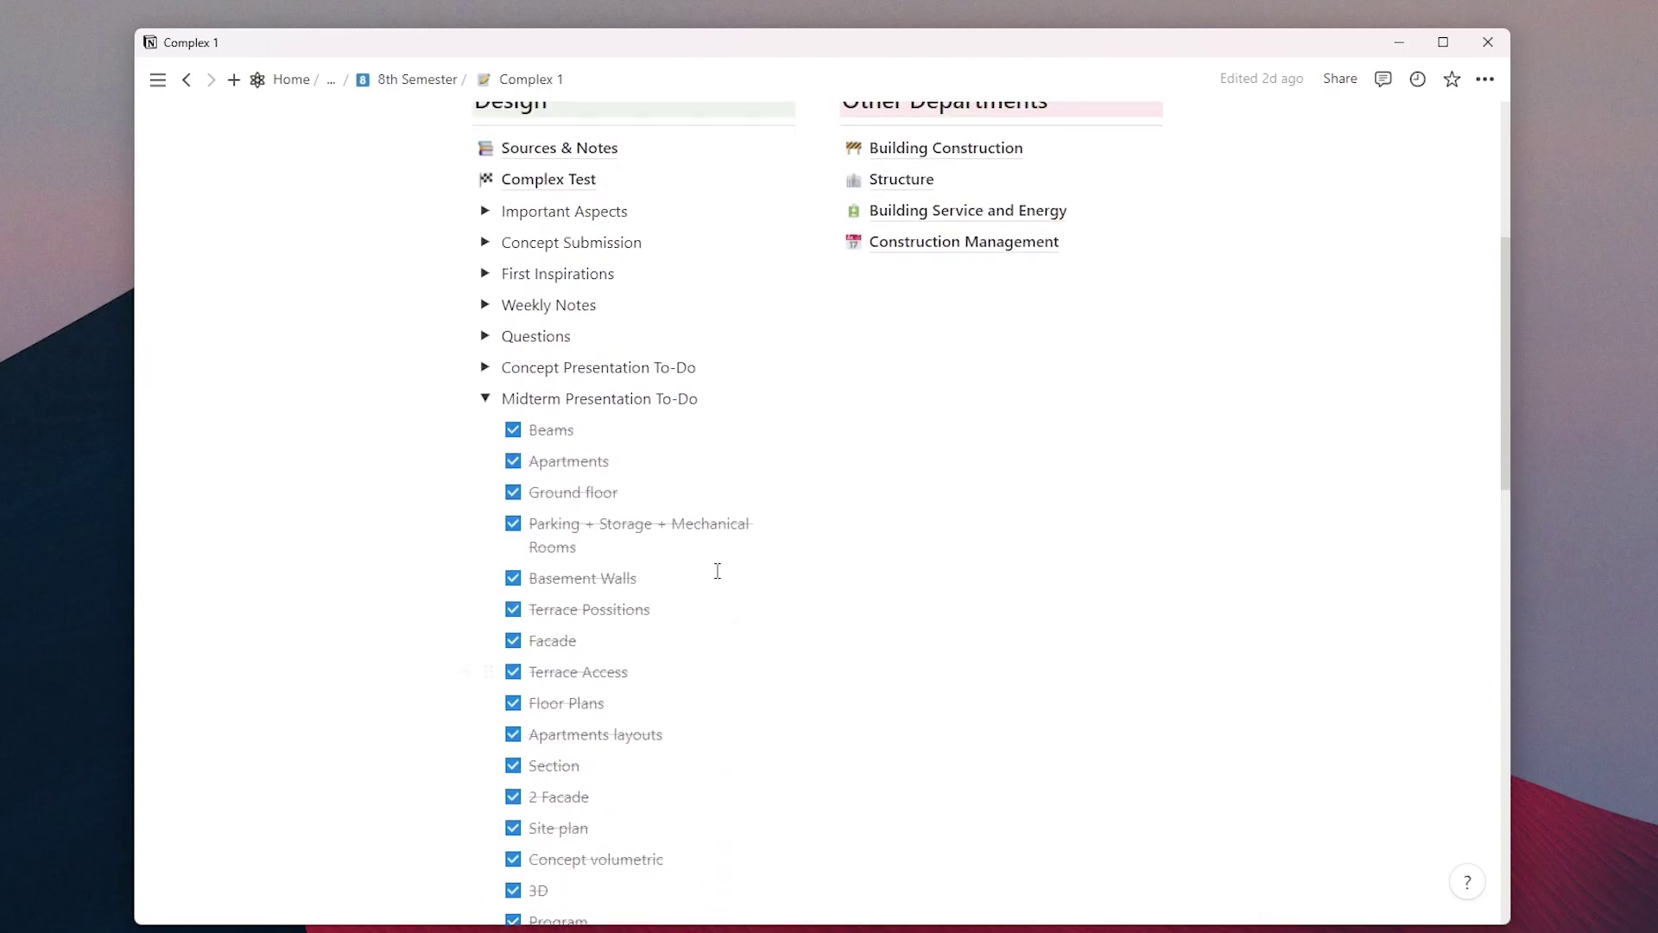
click(485, 452)
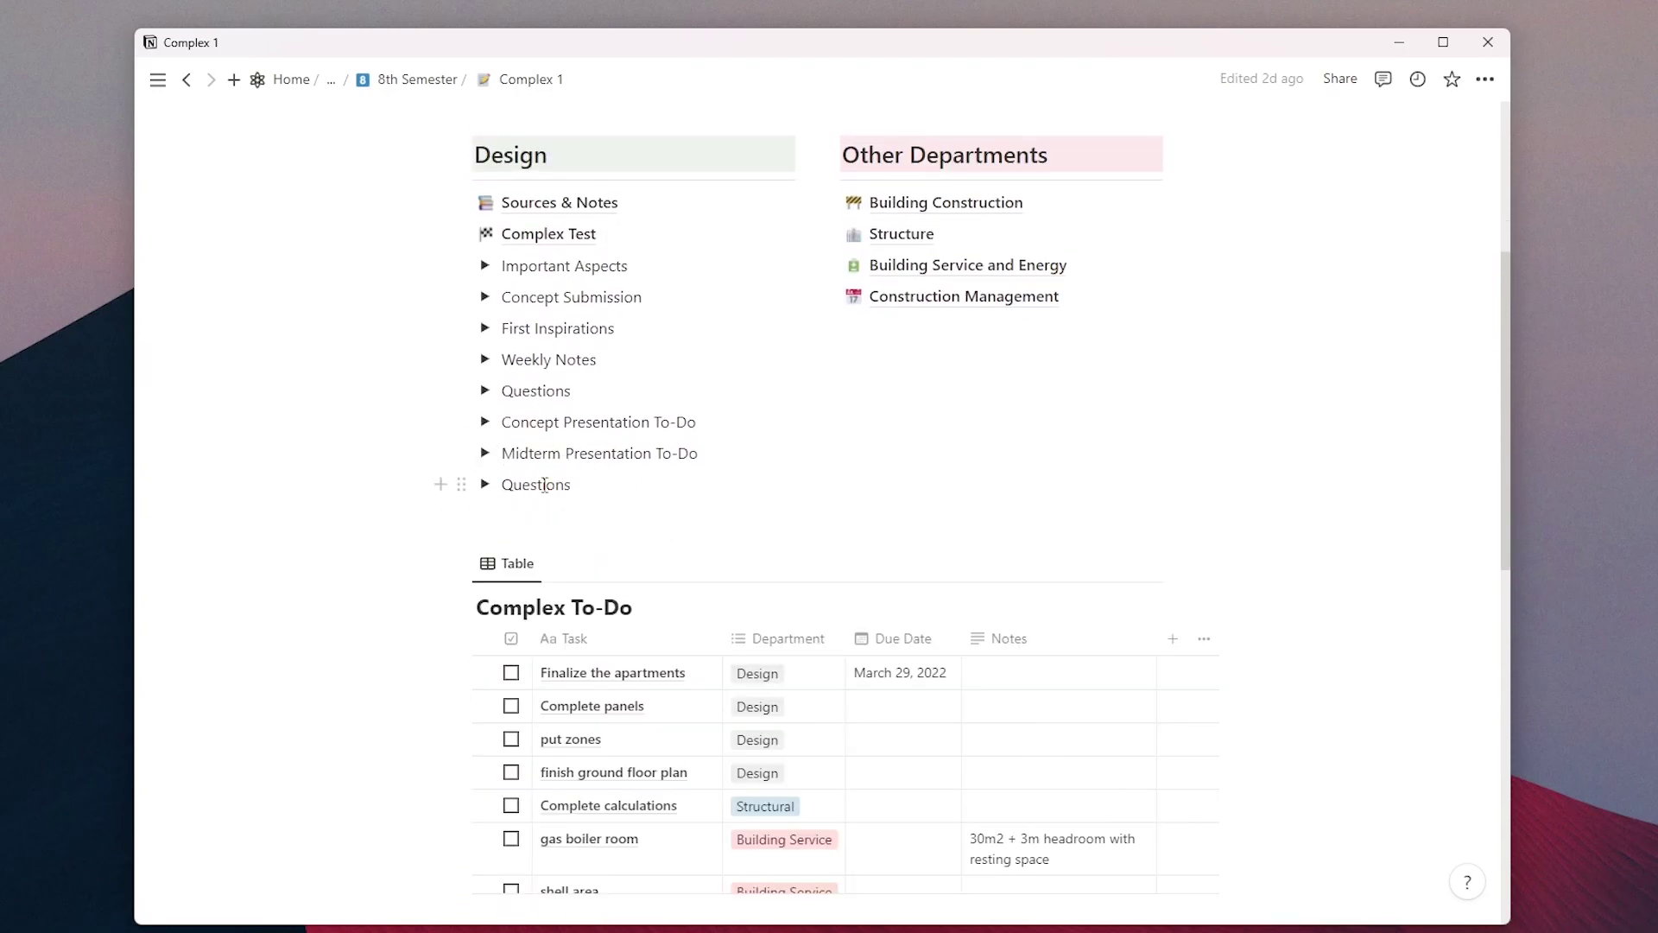
scroll(544, 484, down, 4)
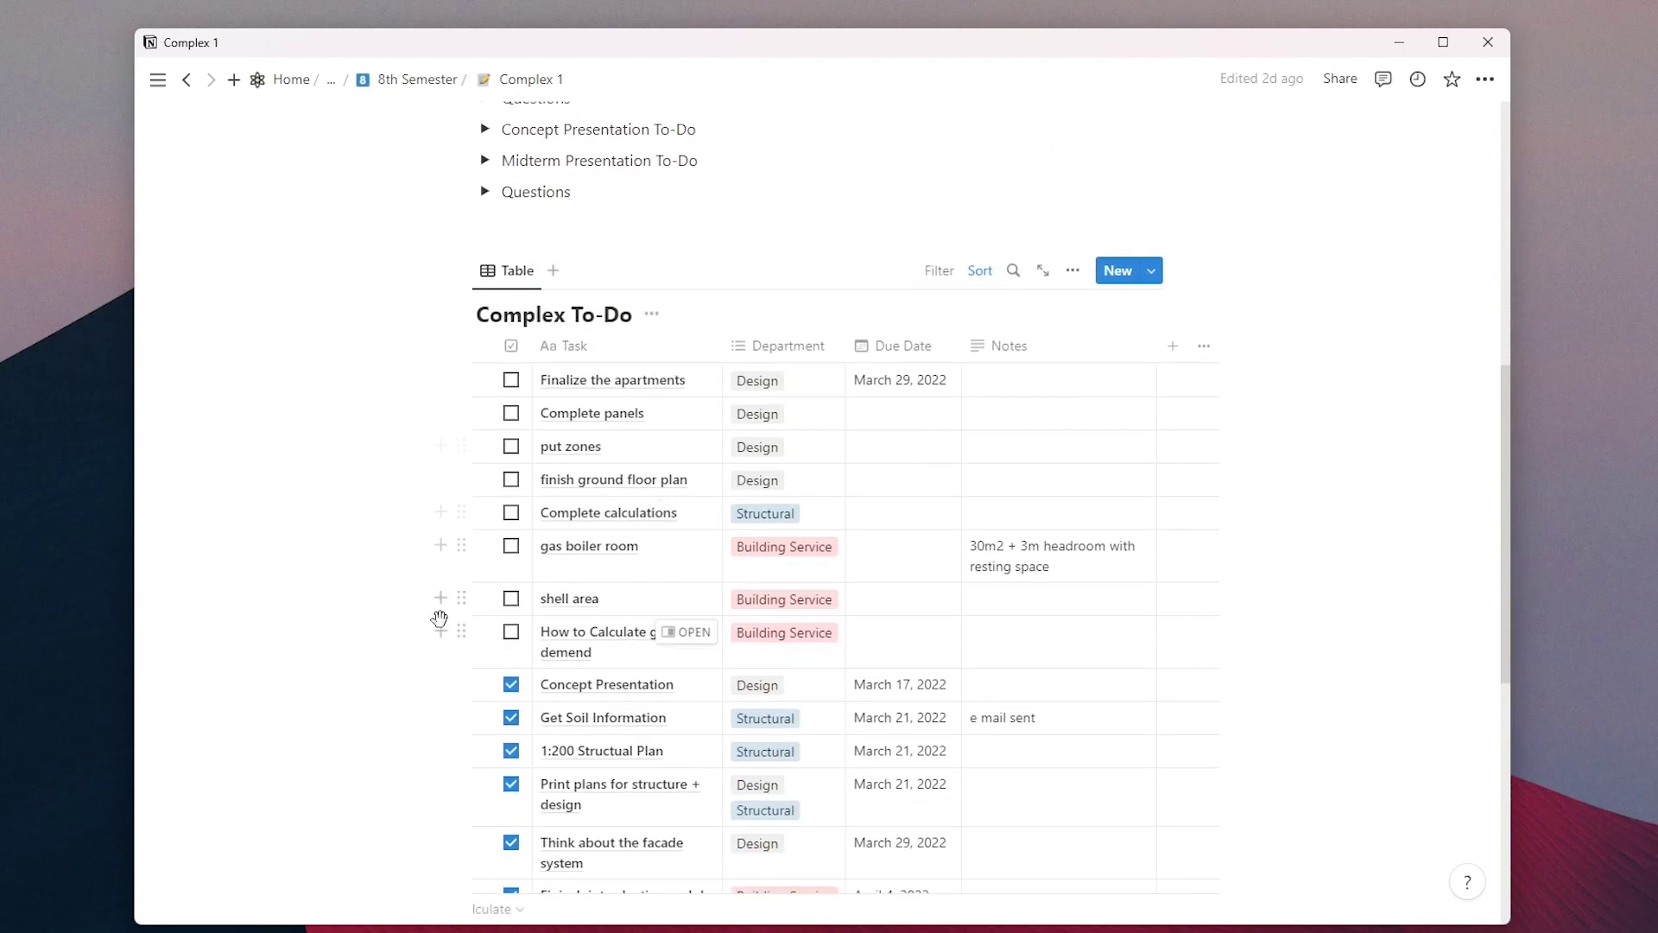
scroll(695, 729, down, 1)
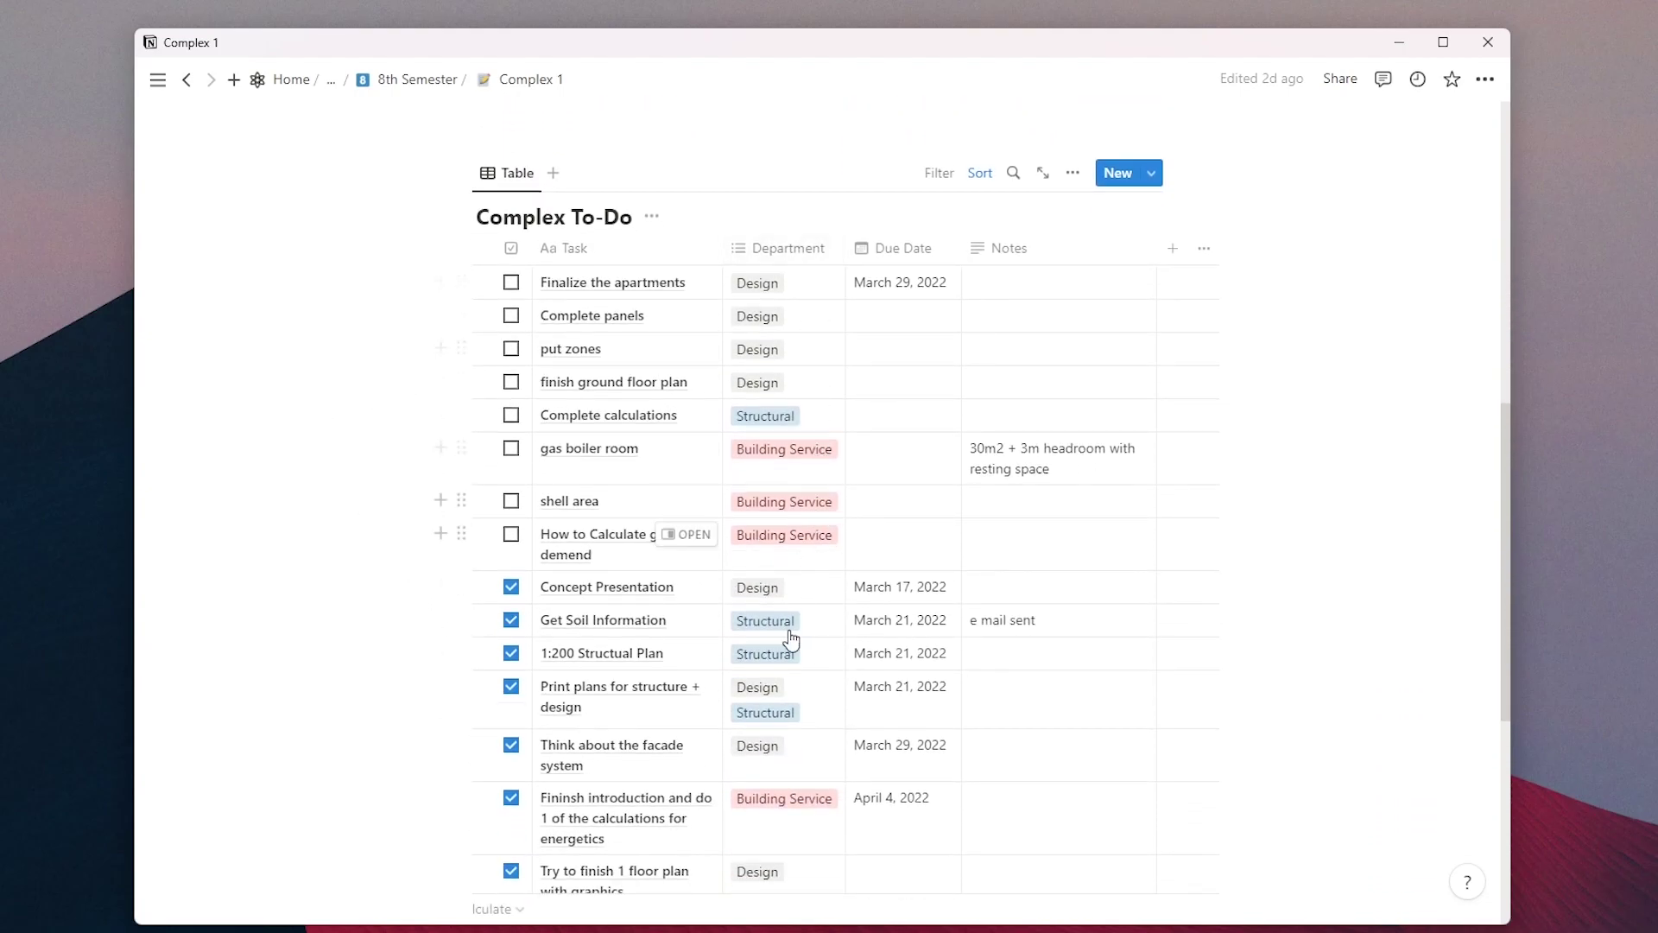
scroll(791, 640, up, 9)
scroll(1288, 432, down, 1)
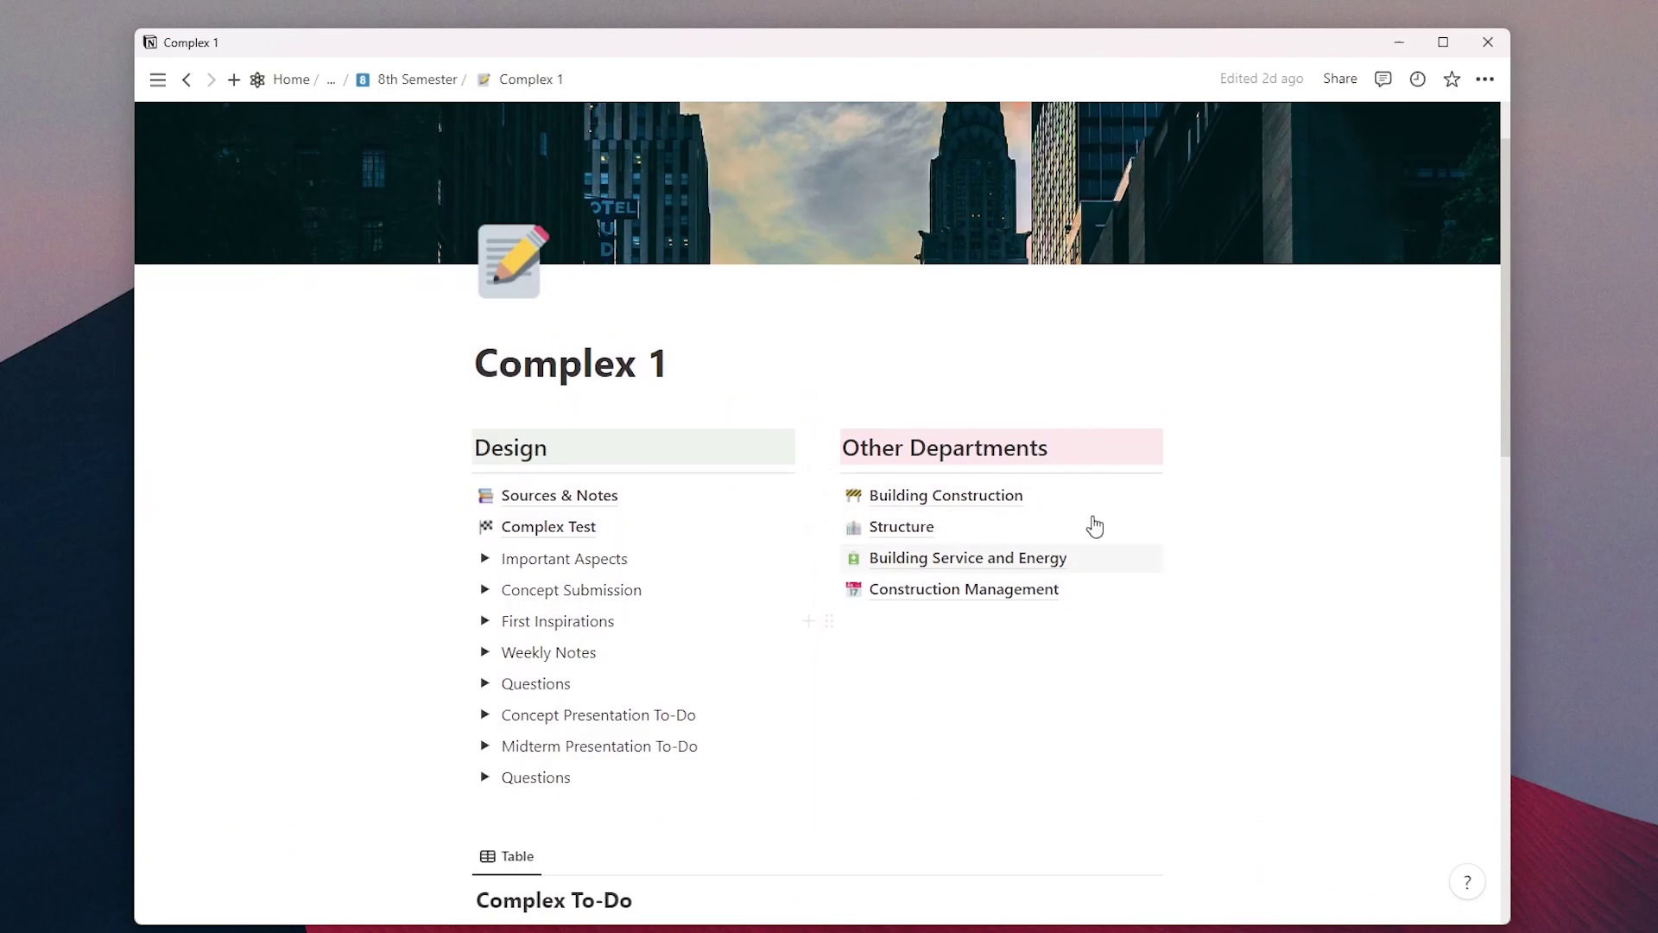
scroll(1037, 536, down, 1)
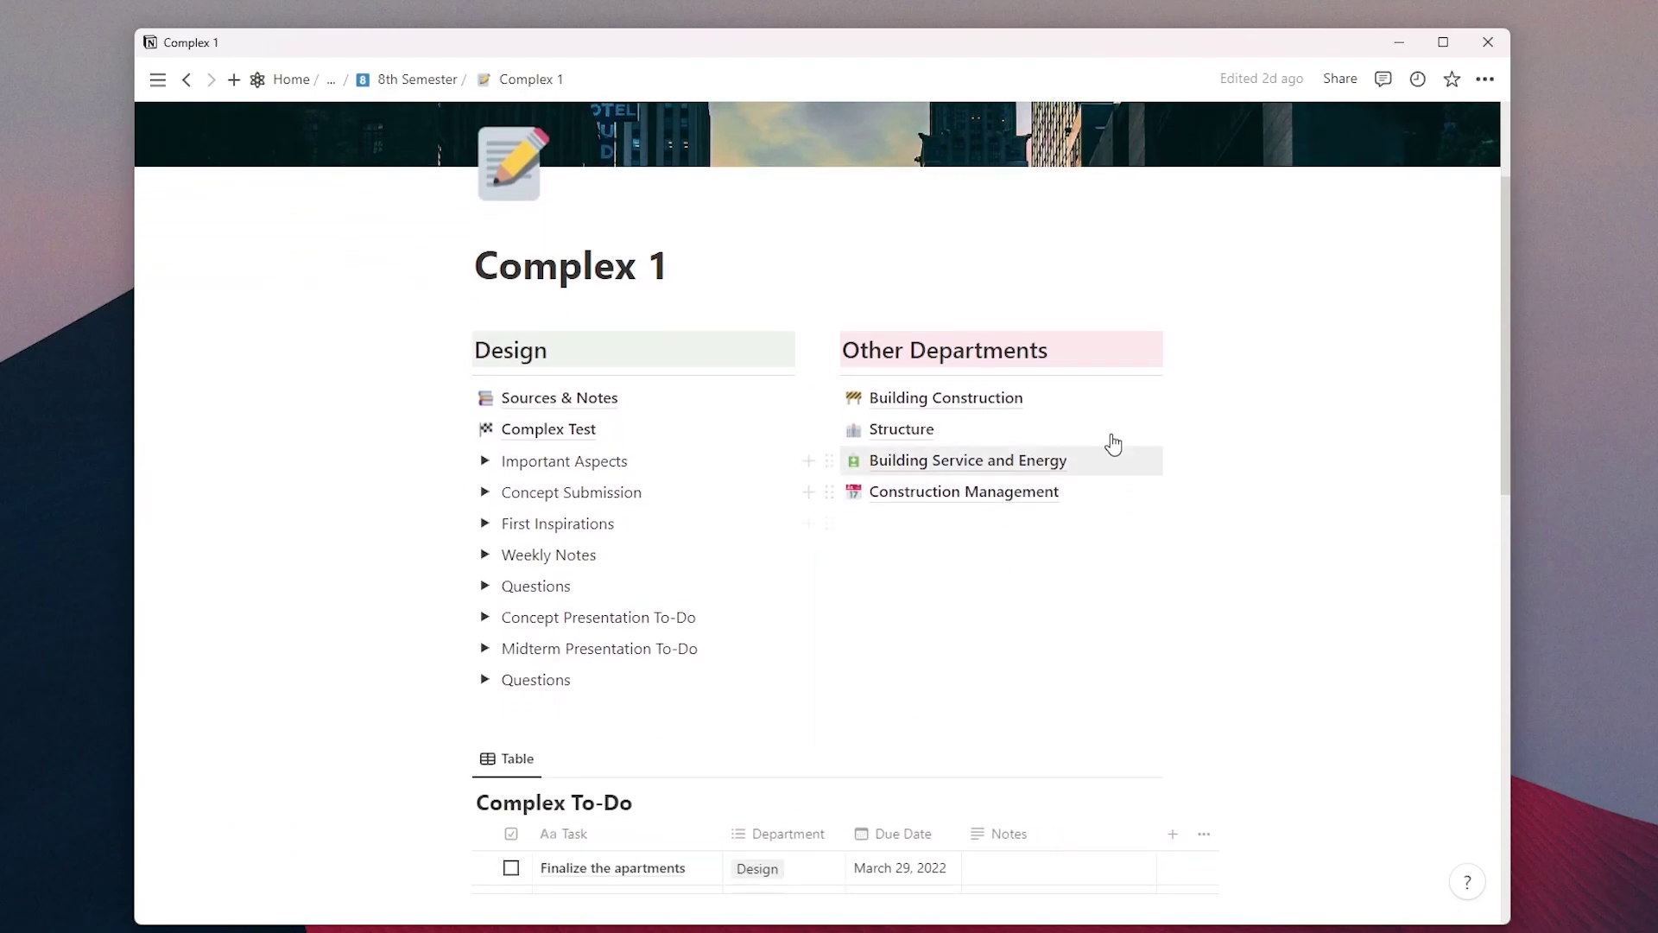
Open the Structure page, drag its requirements PDF embed taller, then return to Complex 1.
click(975, 441)
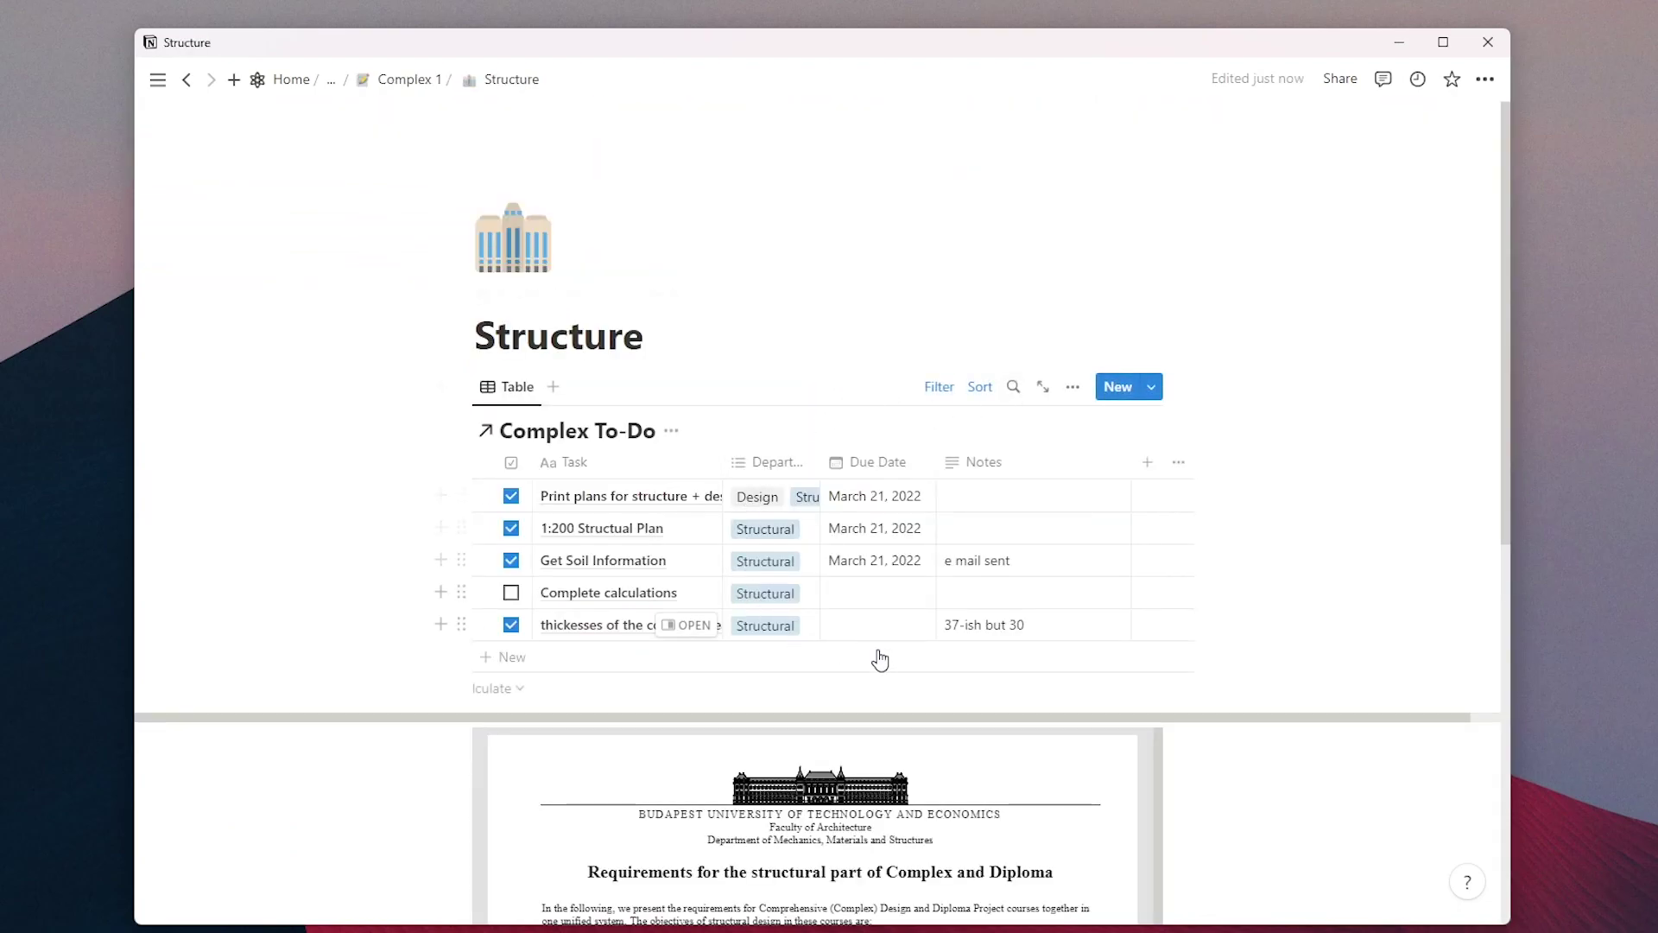
scroll(1284, 484, down, 4)
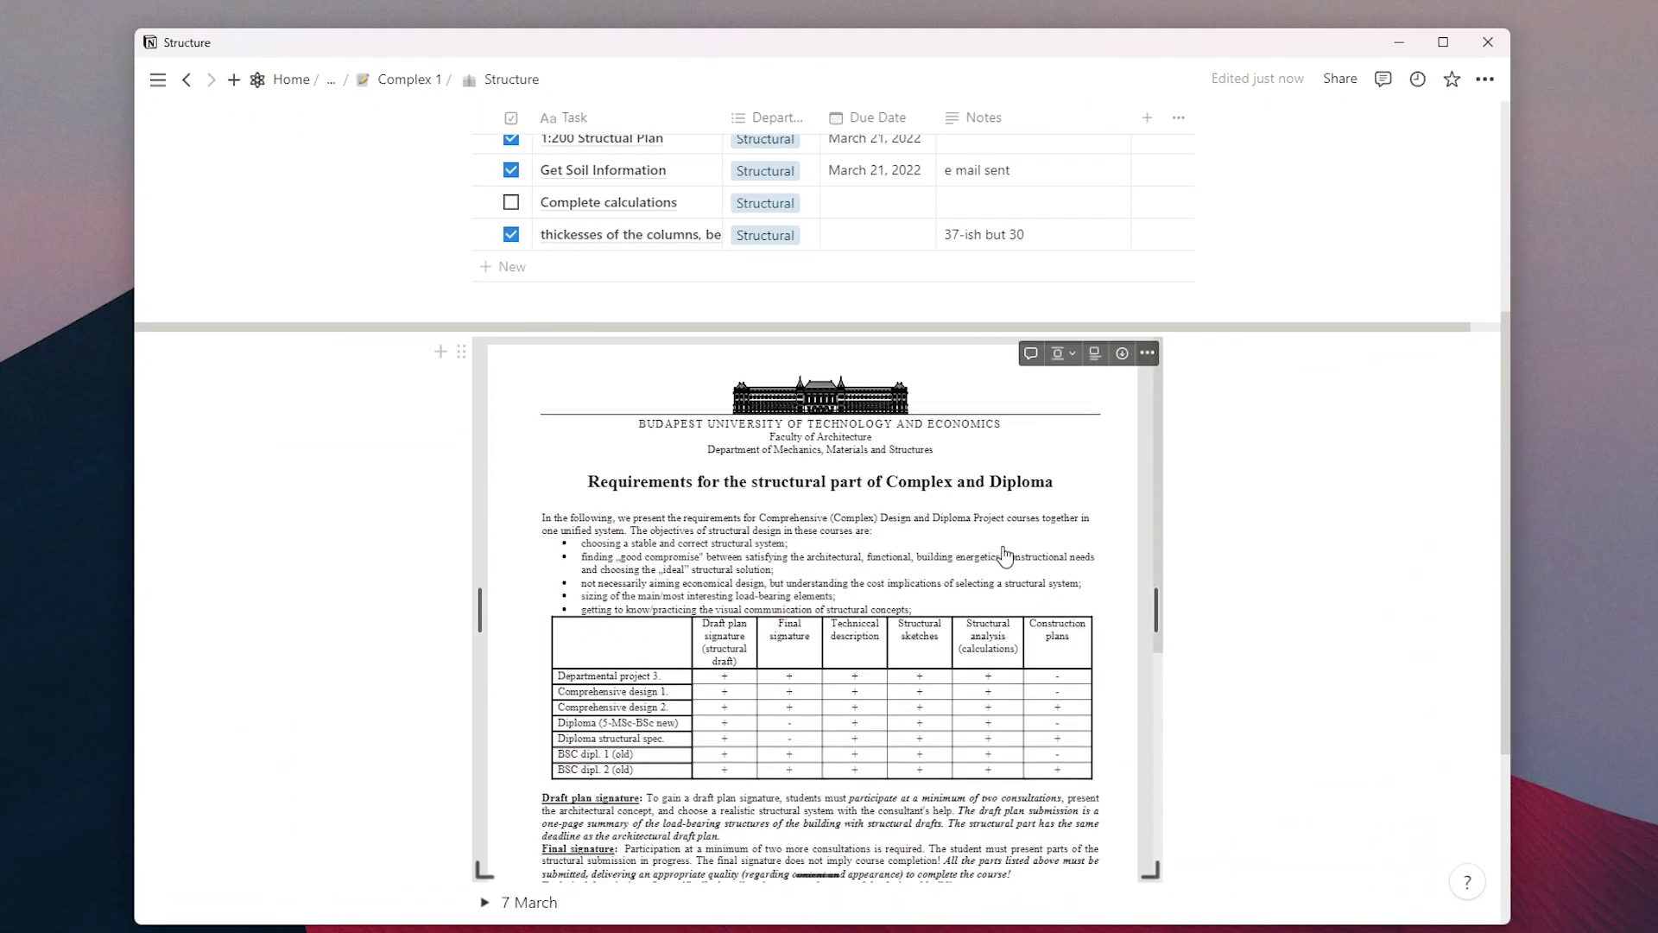
scroll(1004, 556, down, 5)
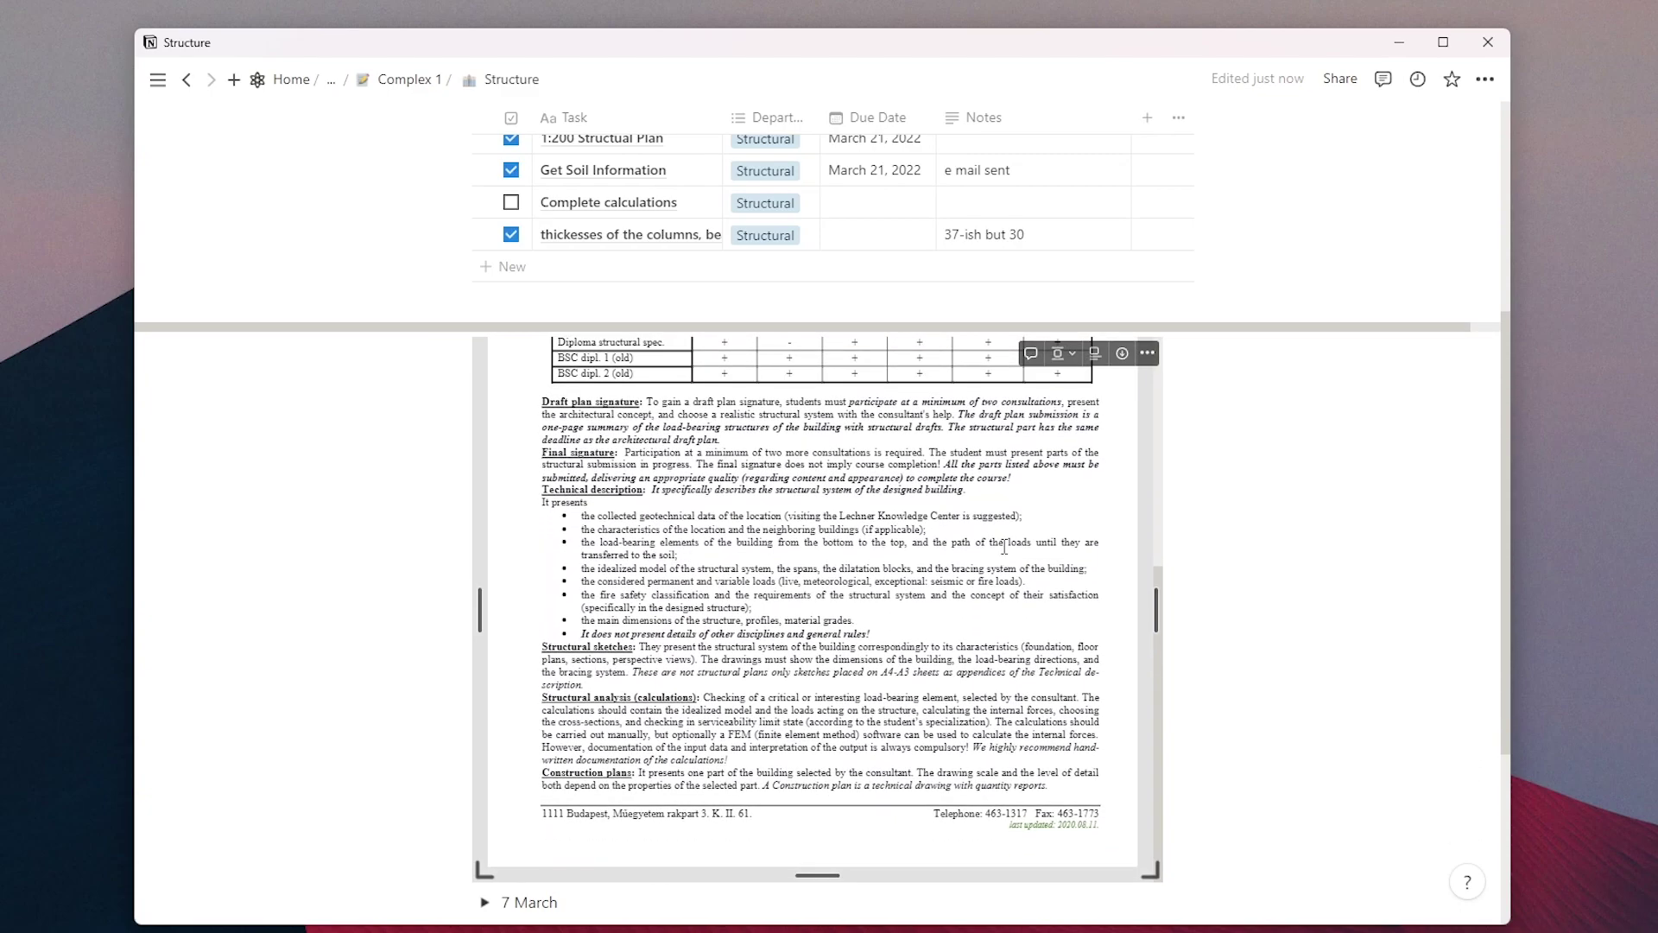
scroll(1022, 544, down, 2)
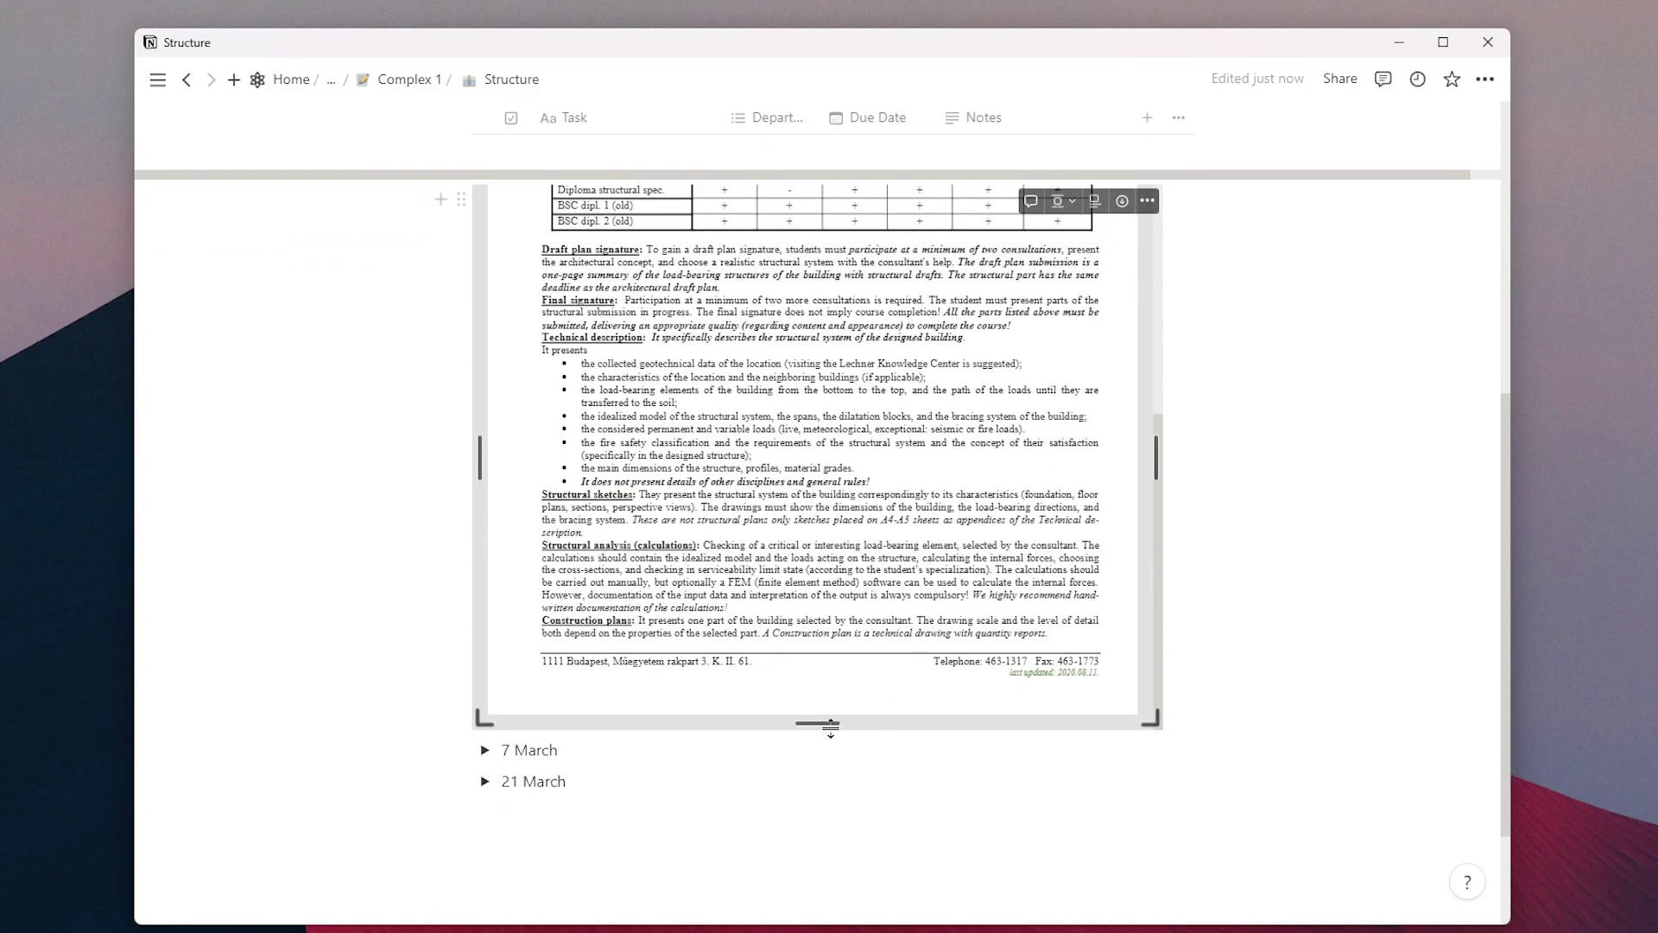
drag(830, 729, 830, 821)
scroll(804, 560, up, 4)
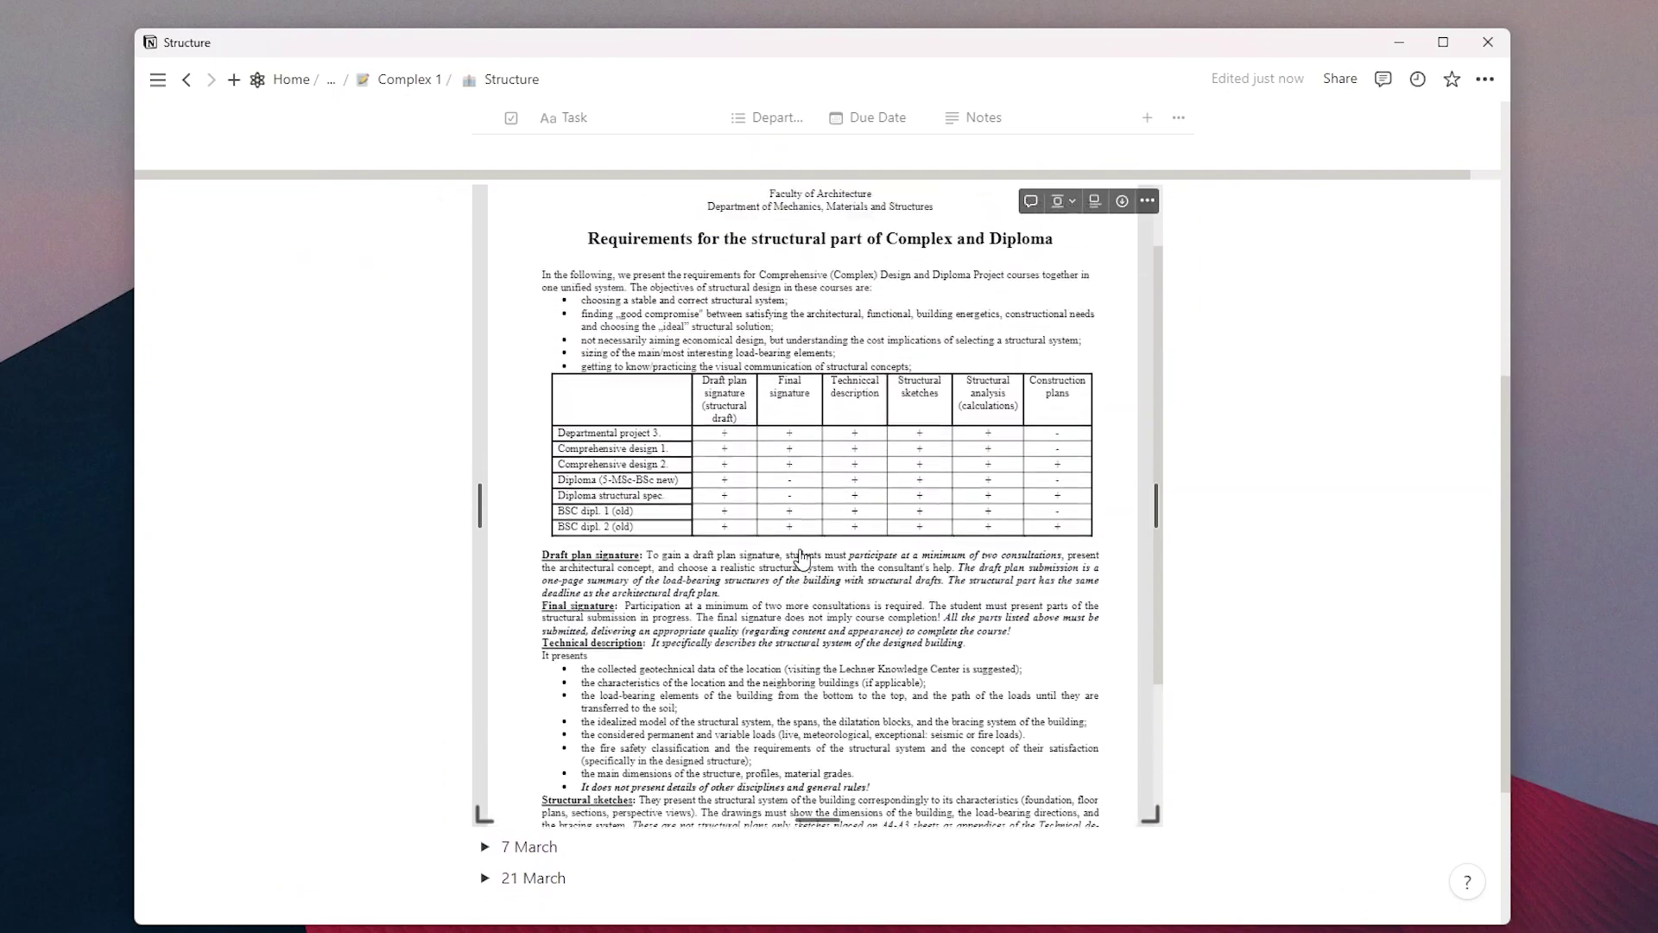
scroll(803, 560, up, 2)
scroll(1004, 611, down, 3)
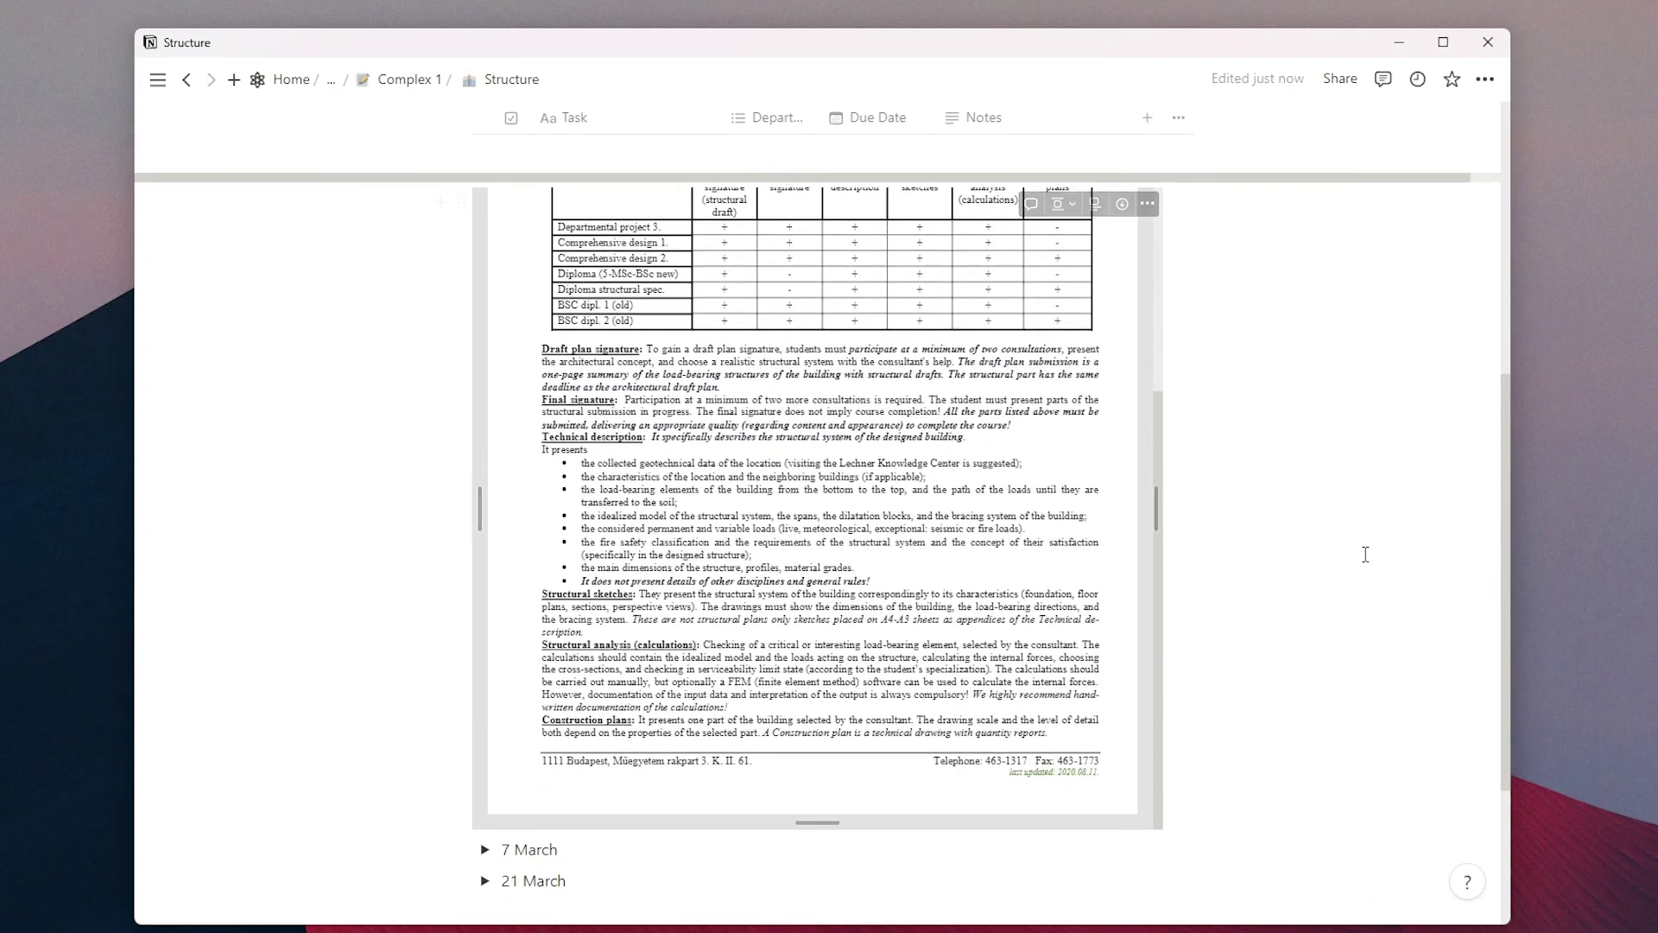
scroll(1048, 318, up, 6)
click(379, 82)
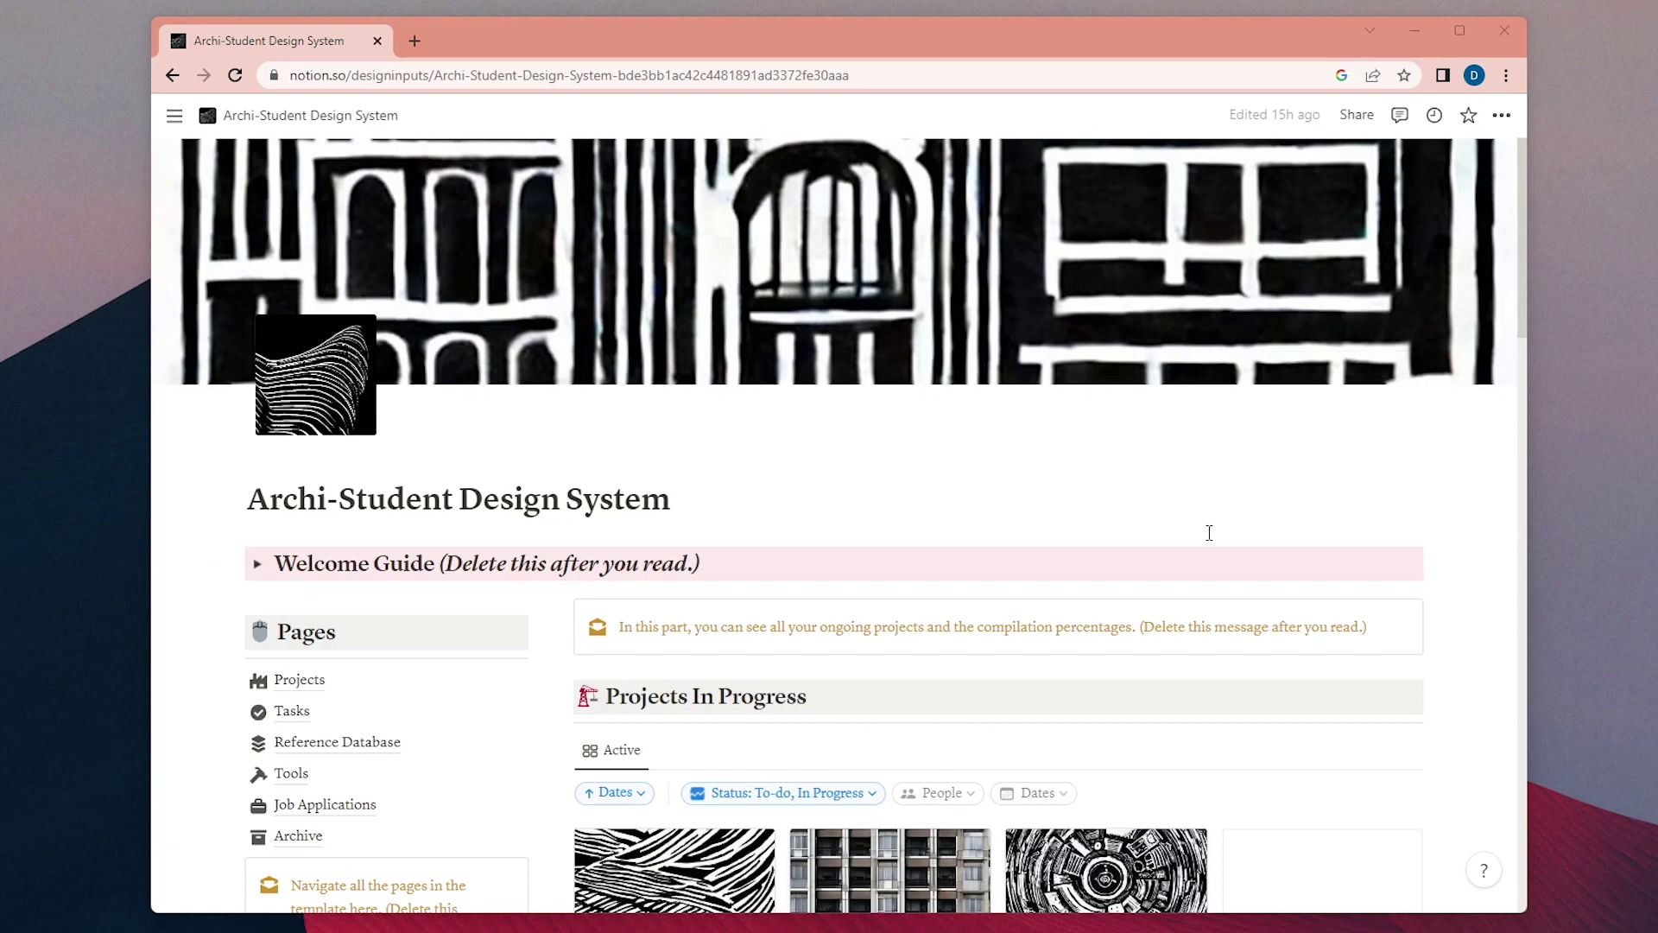
click(256, 567)
scroll(844, 277, down, 3)
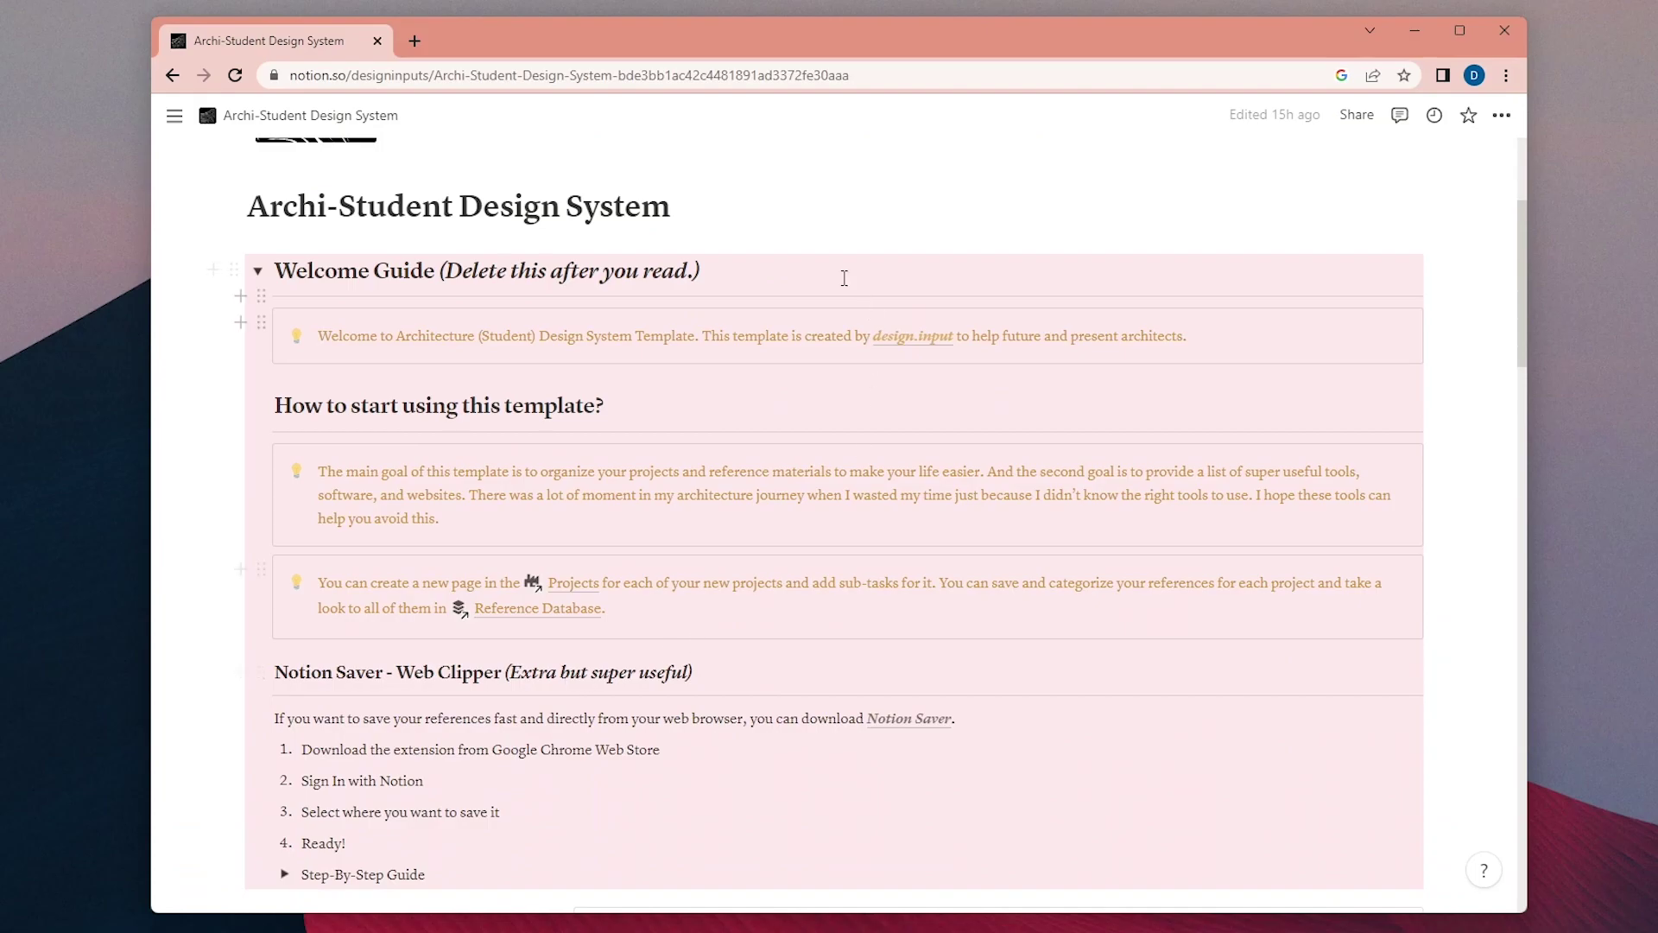
scroll(843, 277, down, 2)
scroll(605, 278, up, 2)
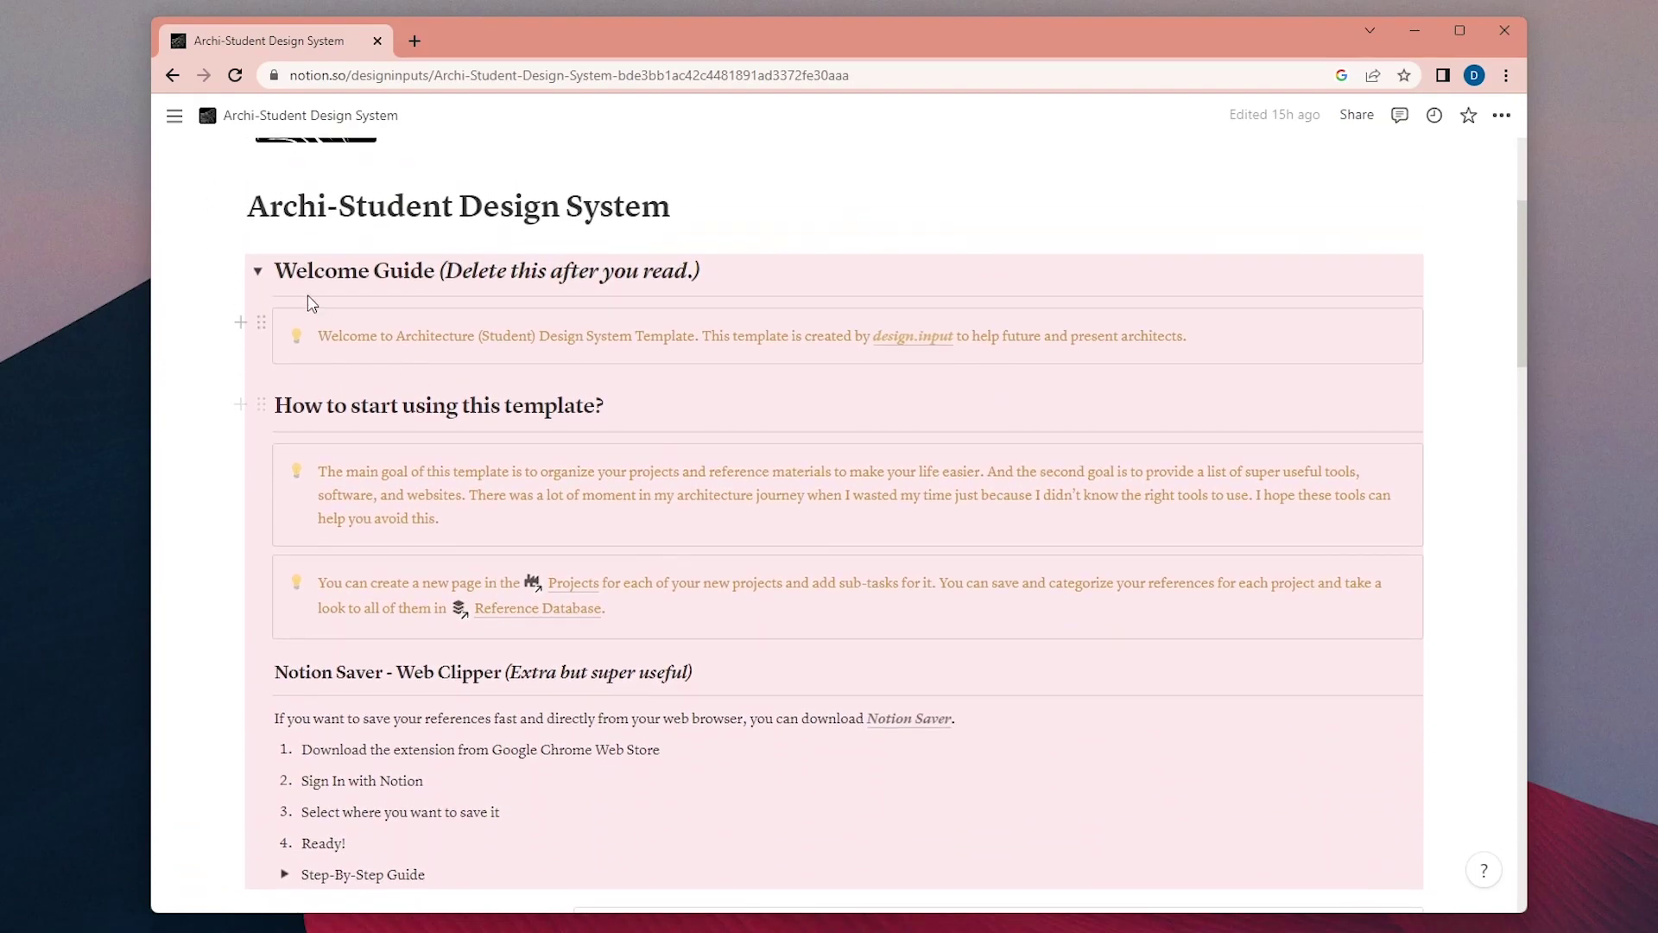
click(258, 272)
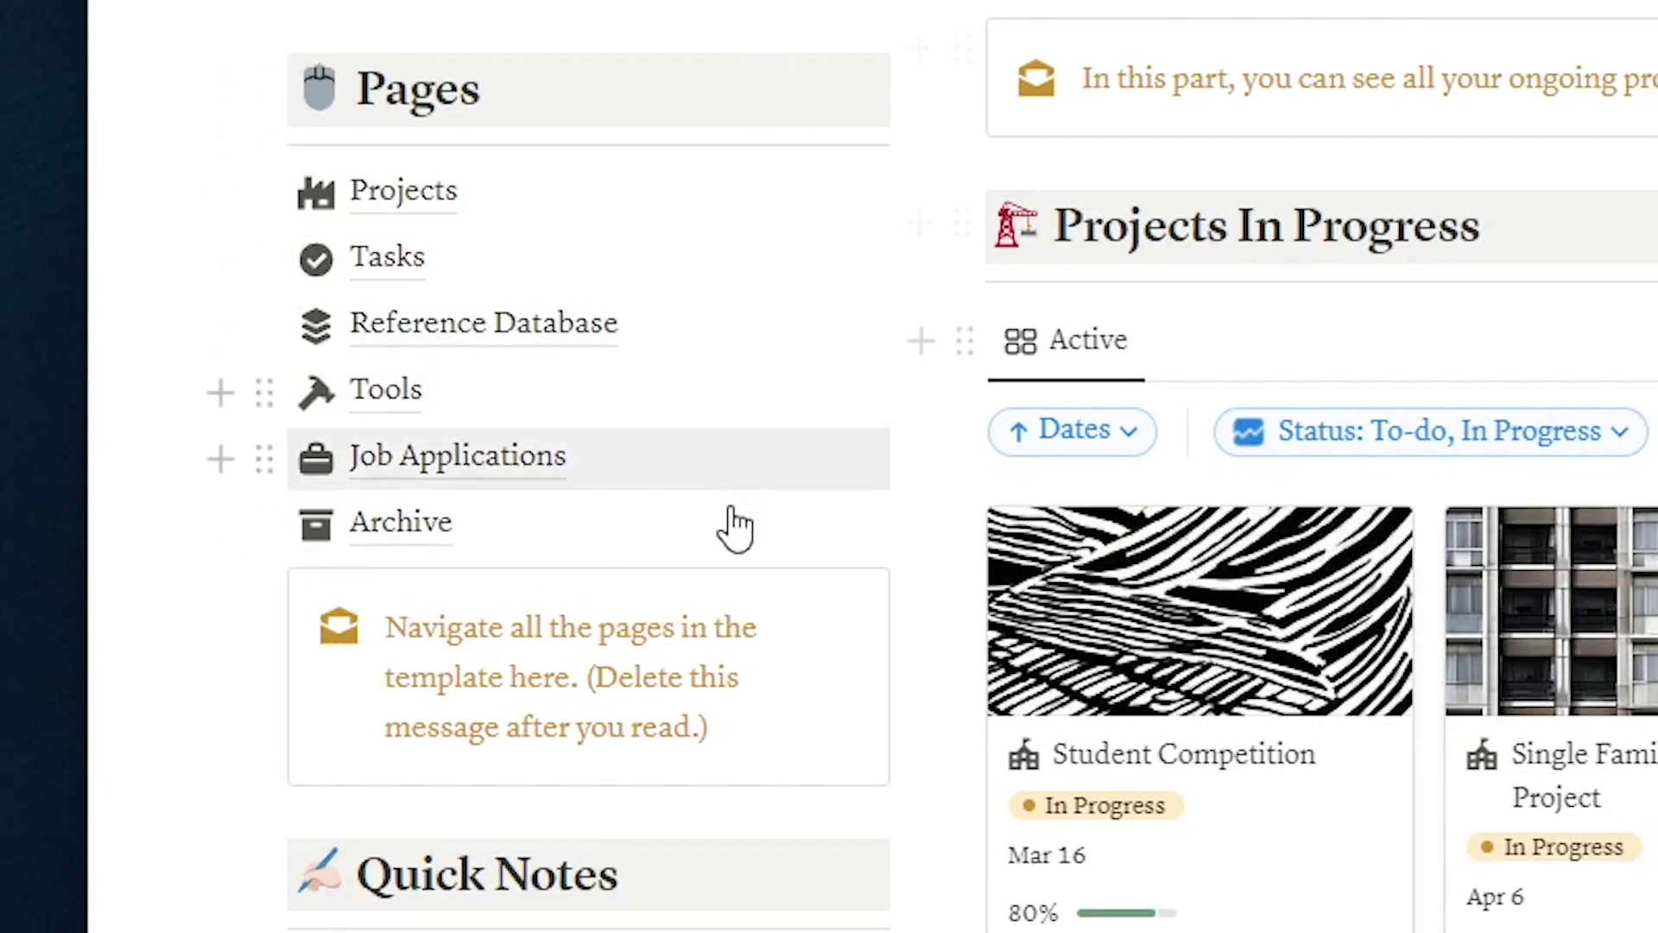
scroll(740, 572, down, 5)
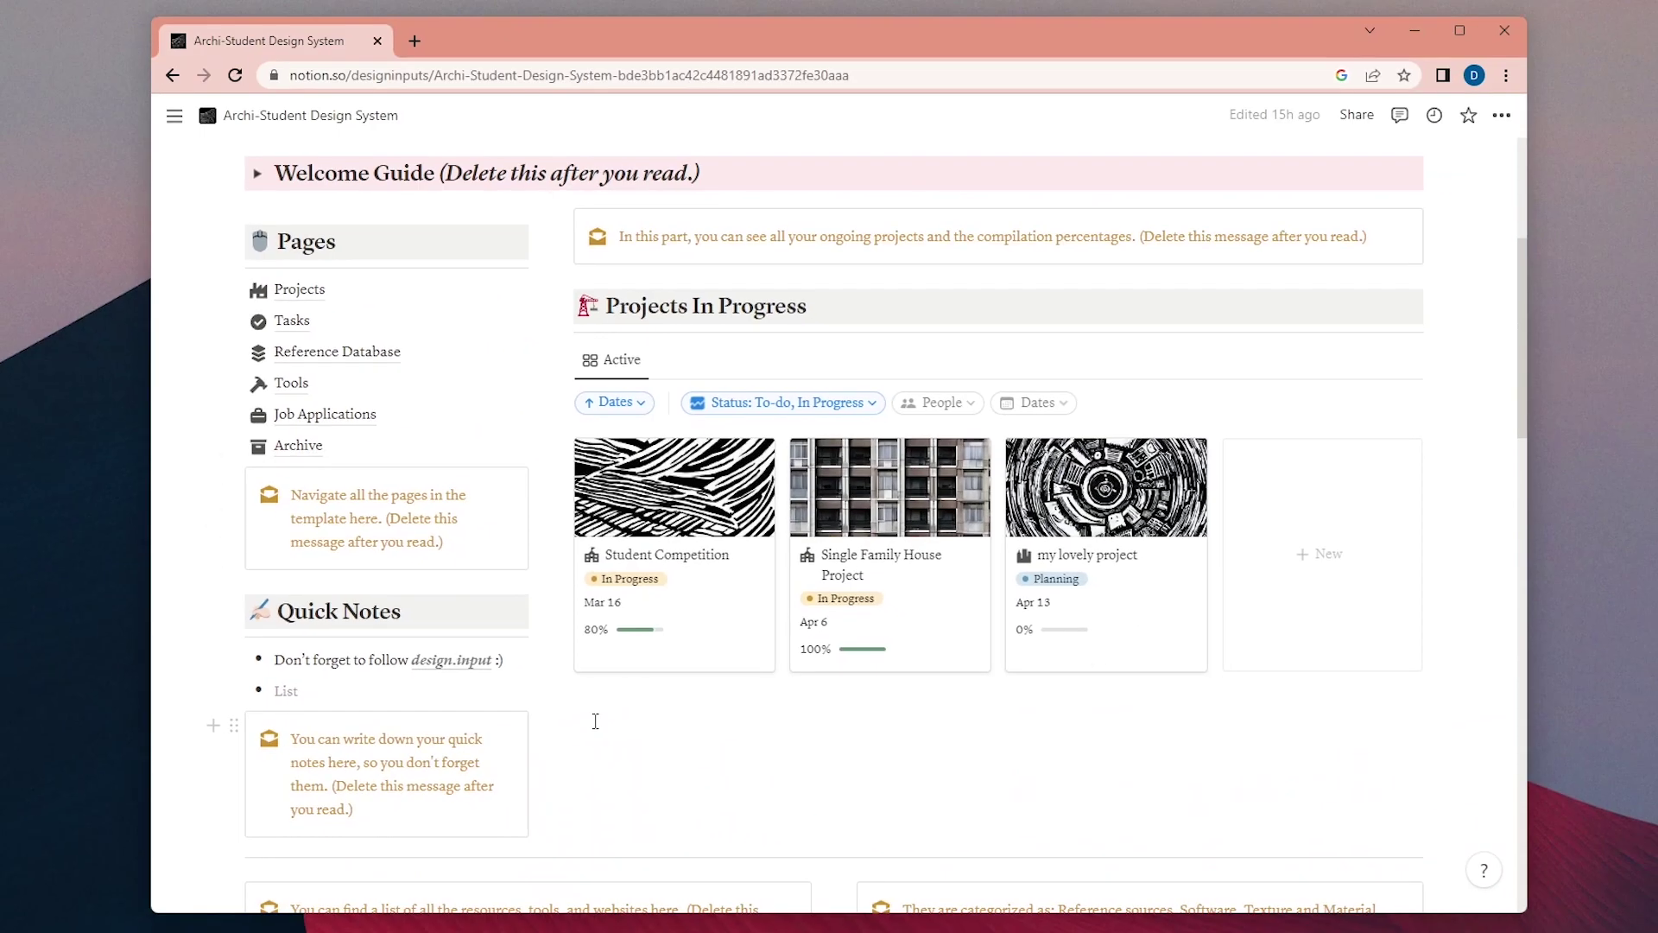
scroll(595, 721, up, 1)
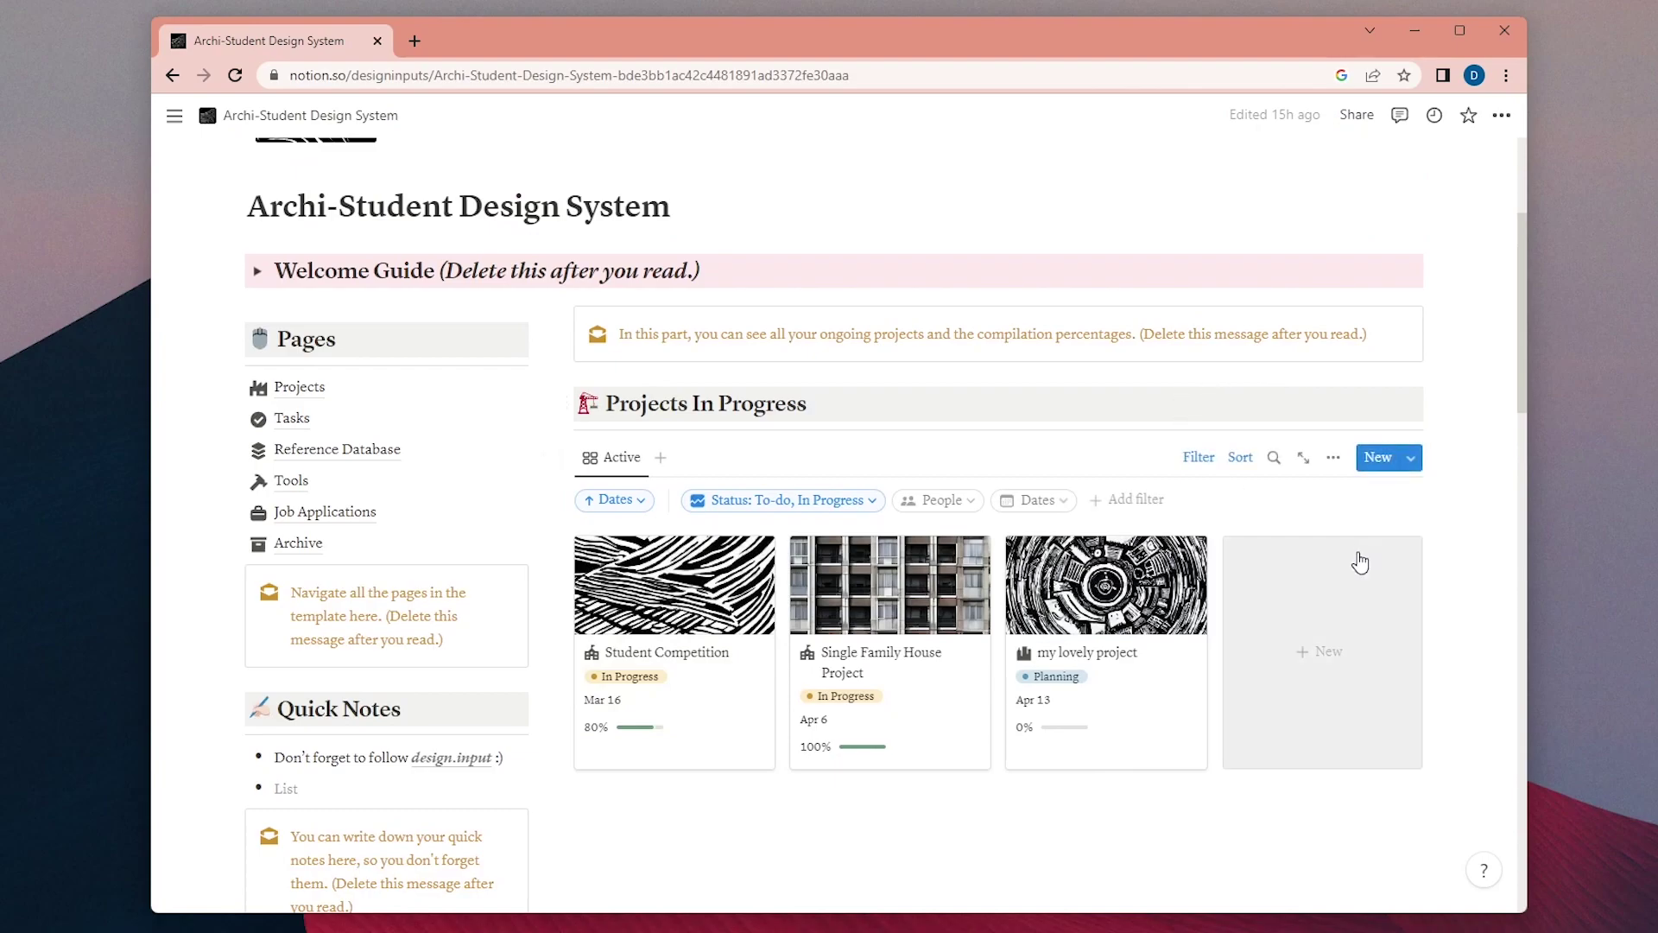
scroll(1328, 637, down, 3)
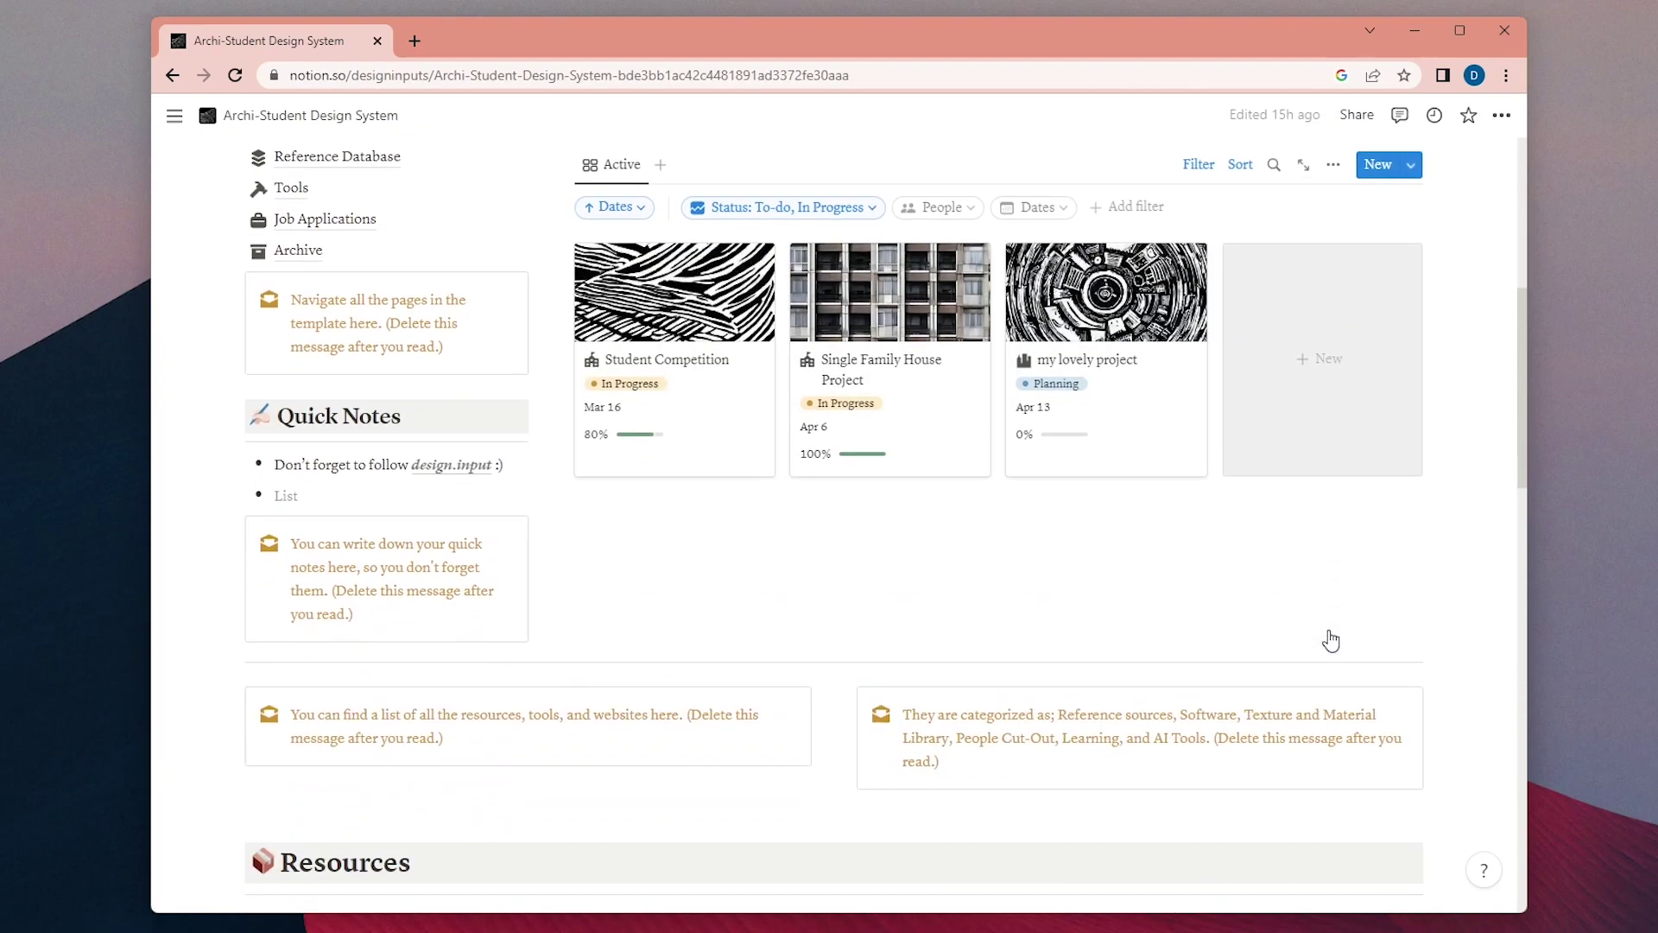
scroll(1330, 640, up, 1)
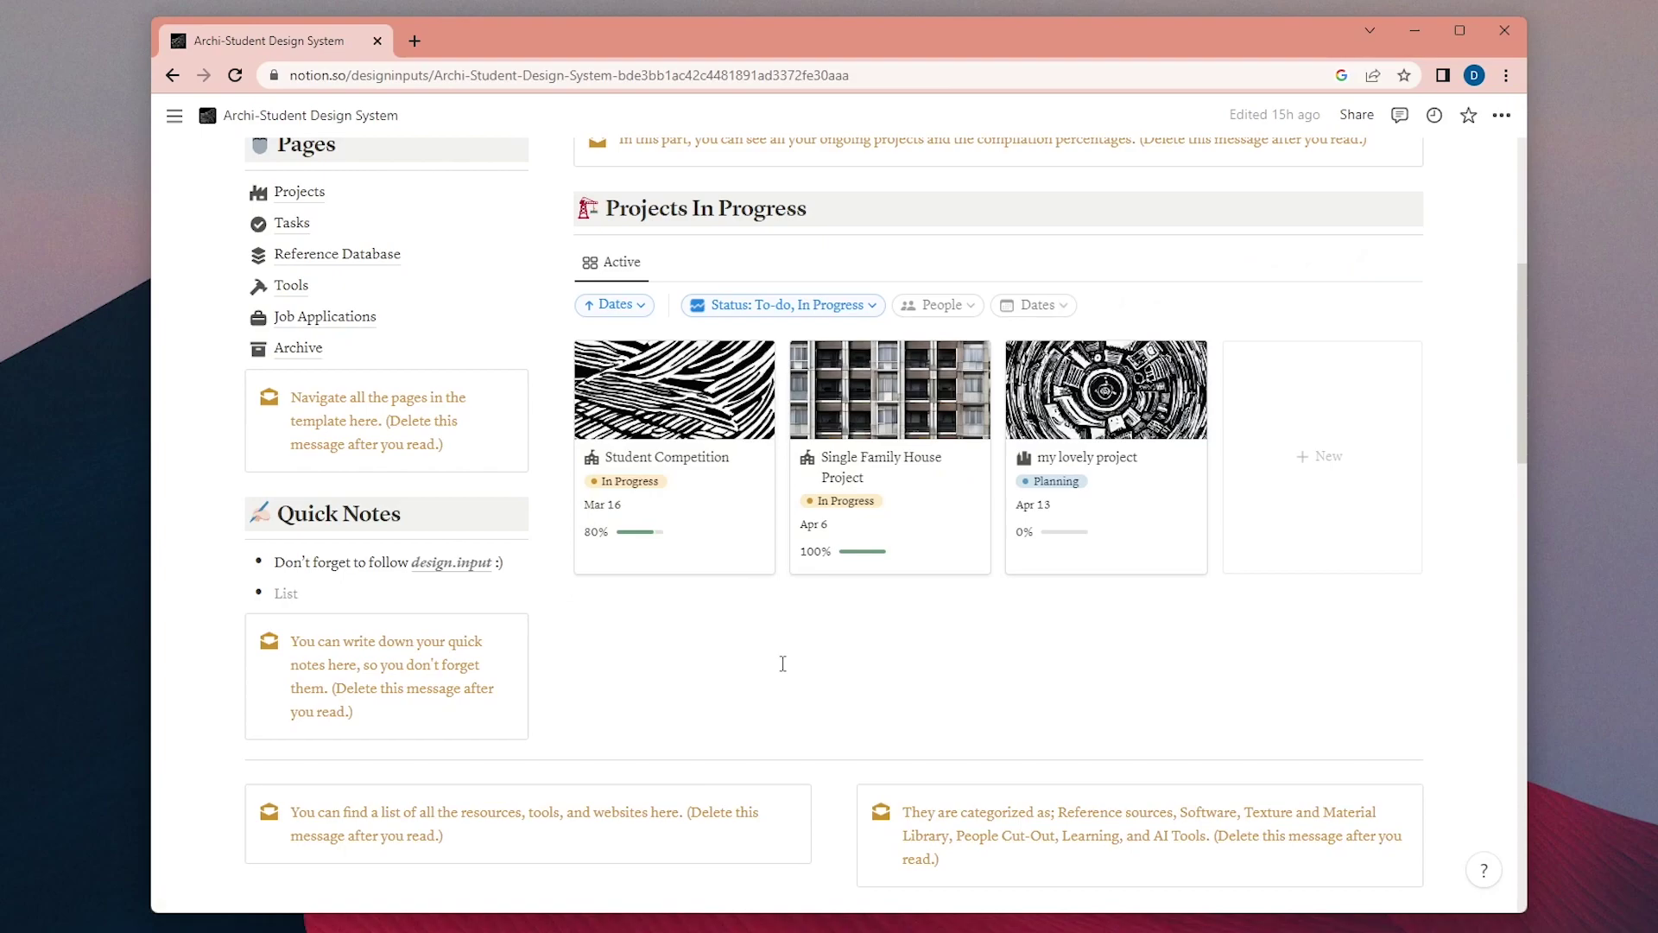
scroll(783, 663, down, 8)
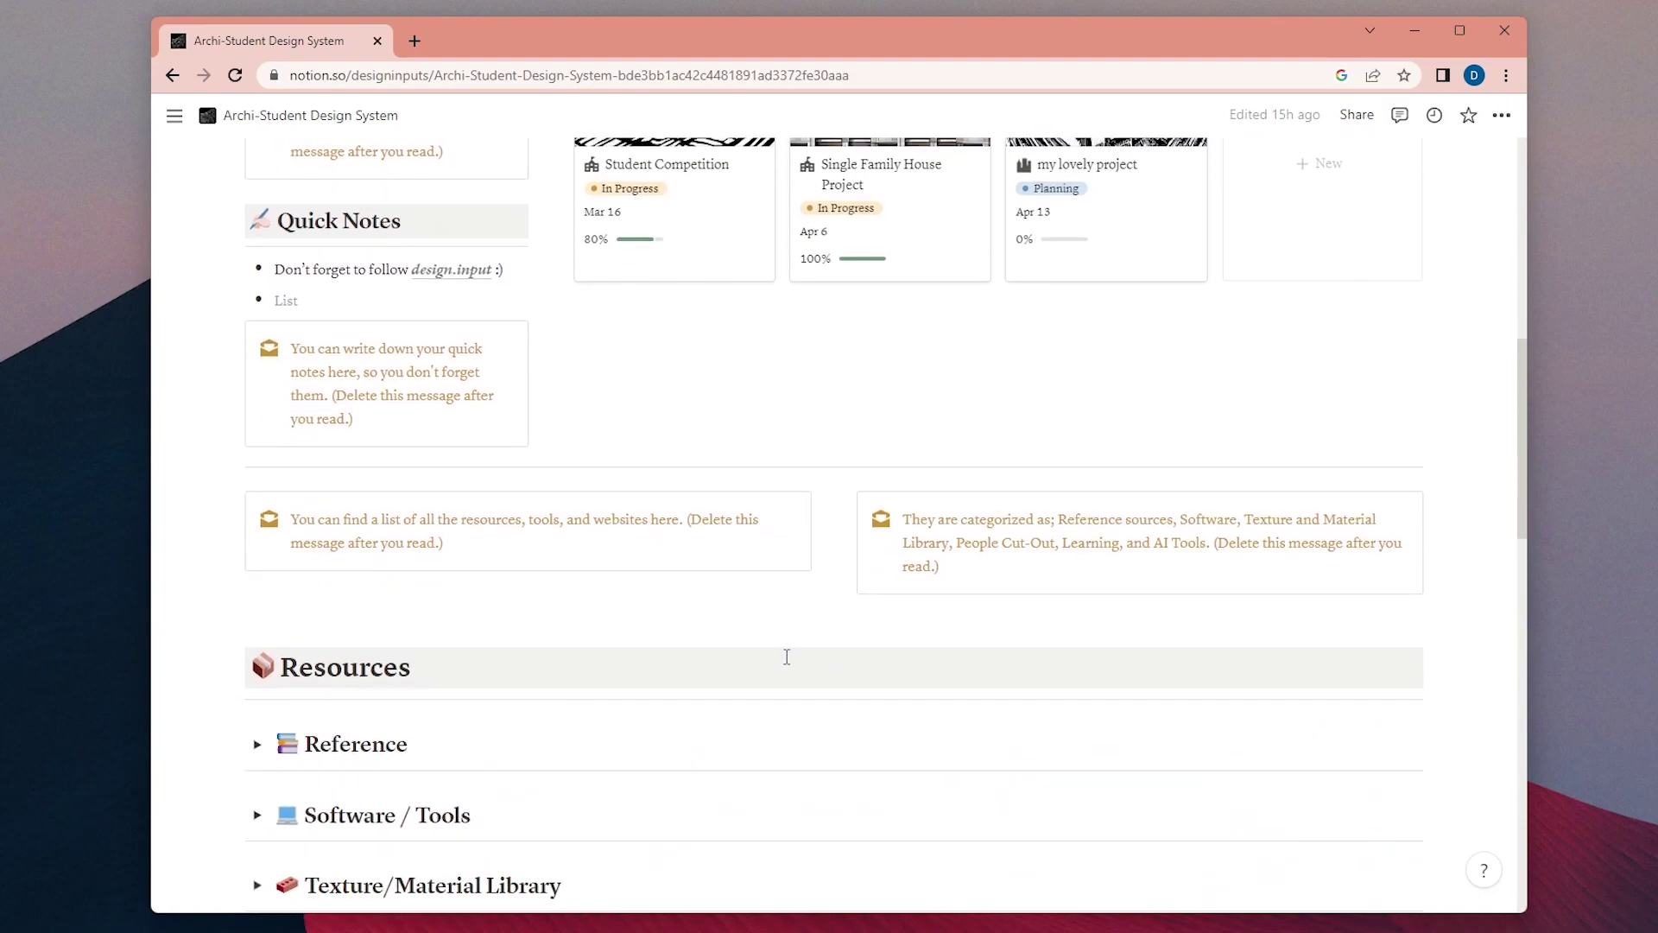
scroll(799, 632, down, 1)
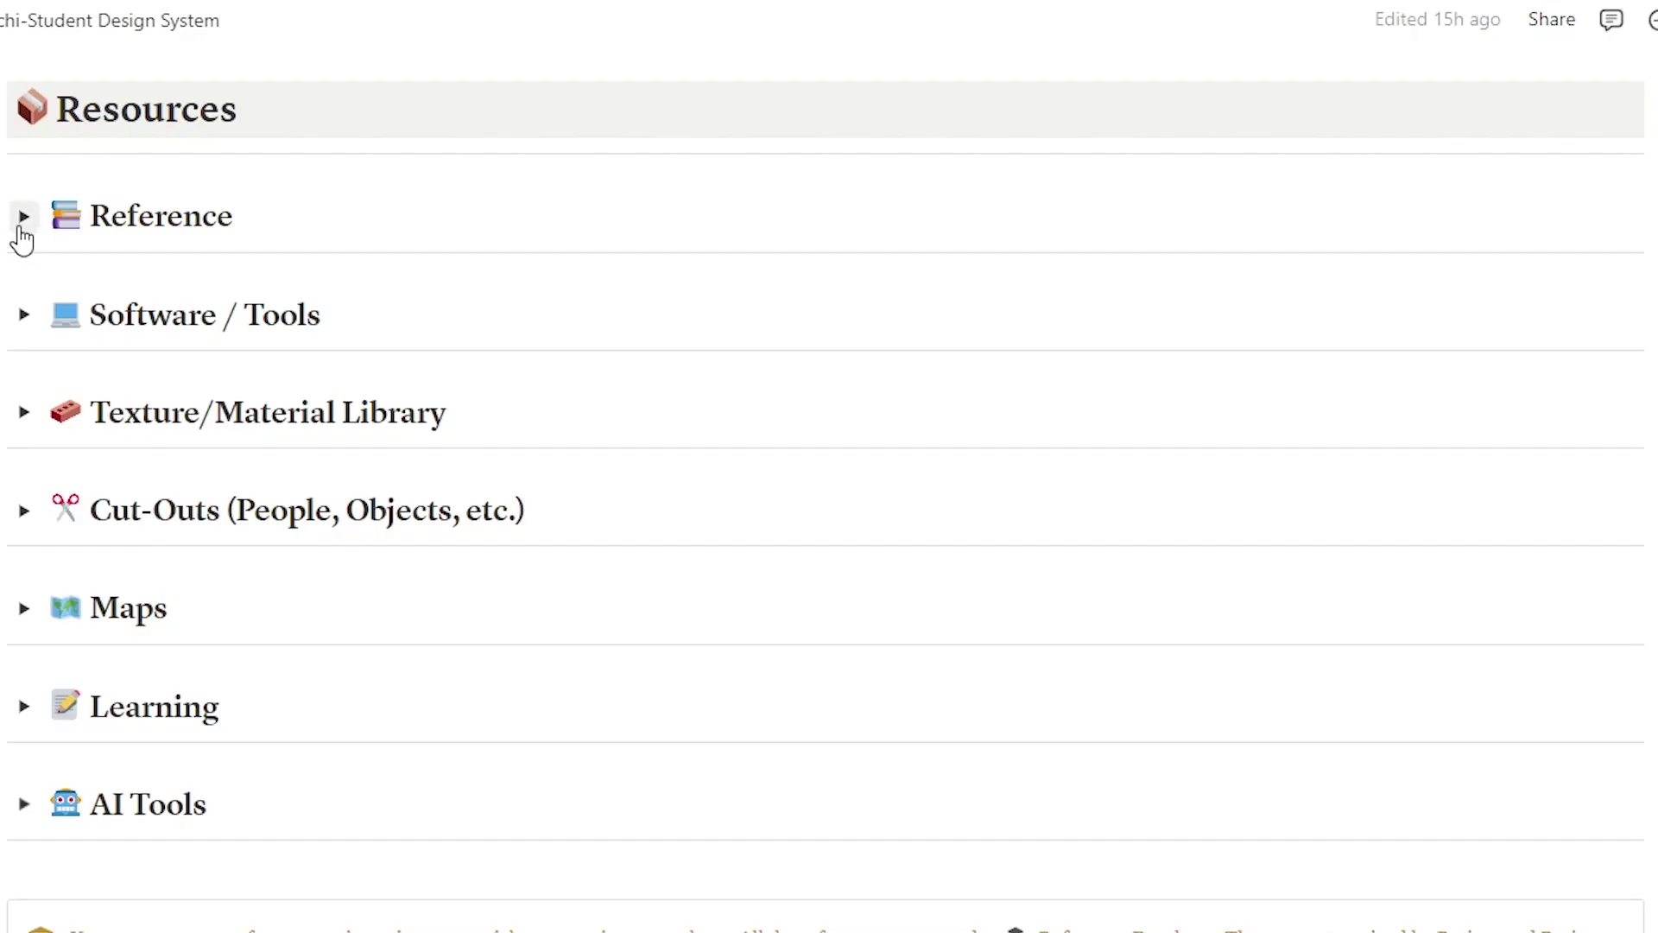
click(22, 218)
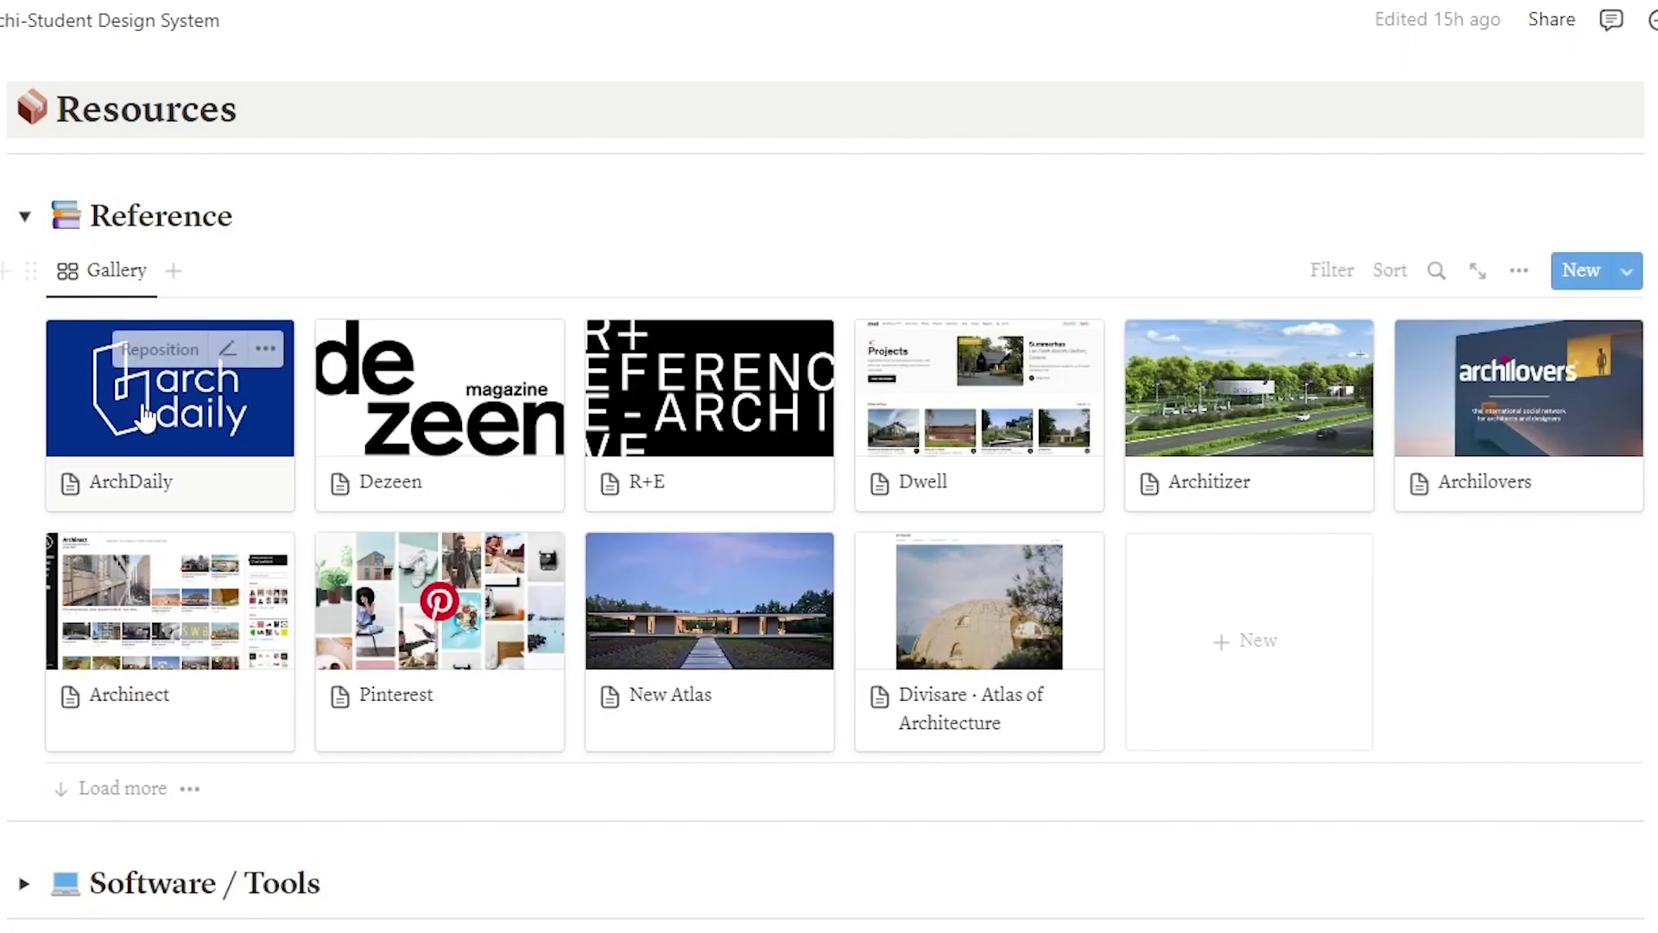
click(25, 223)
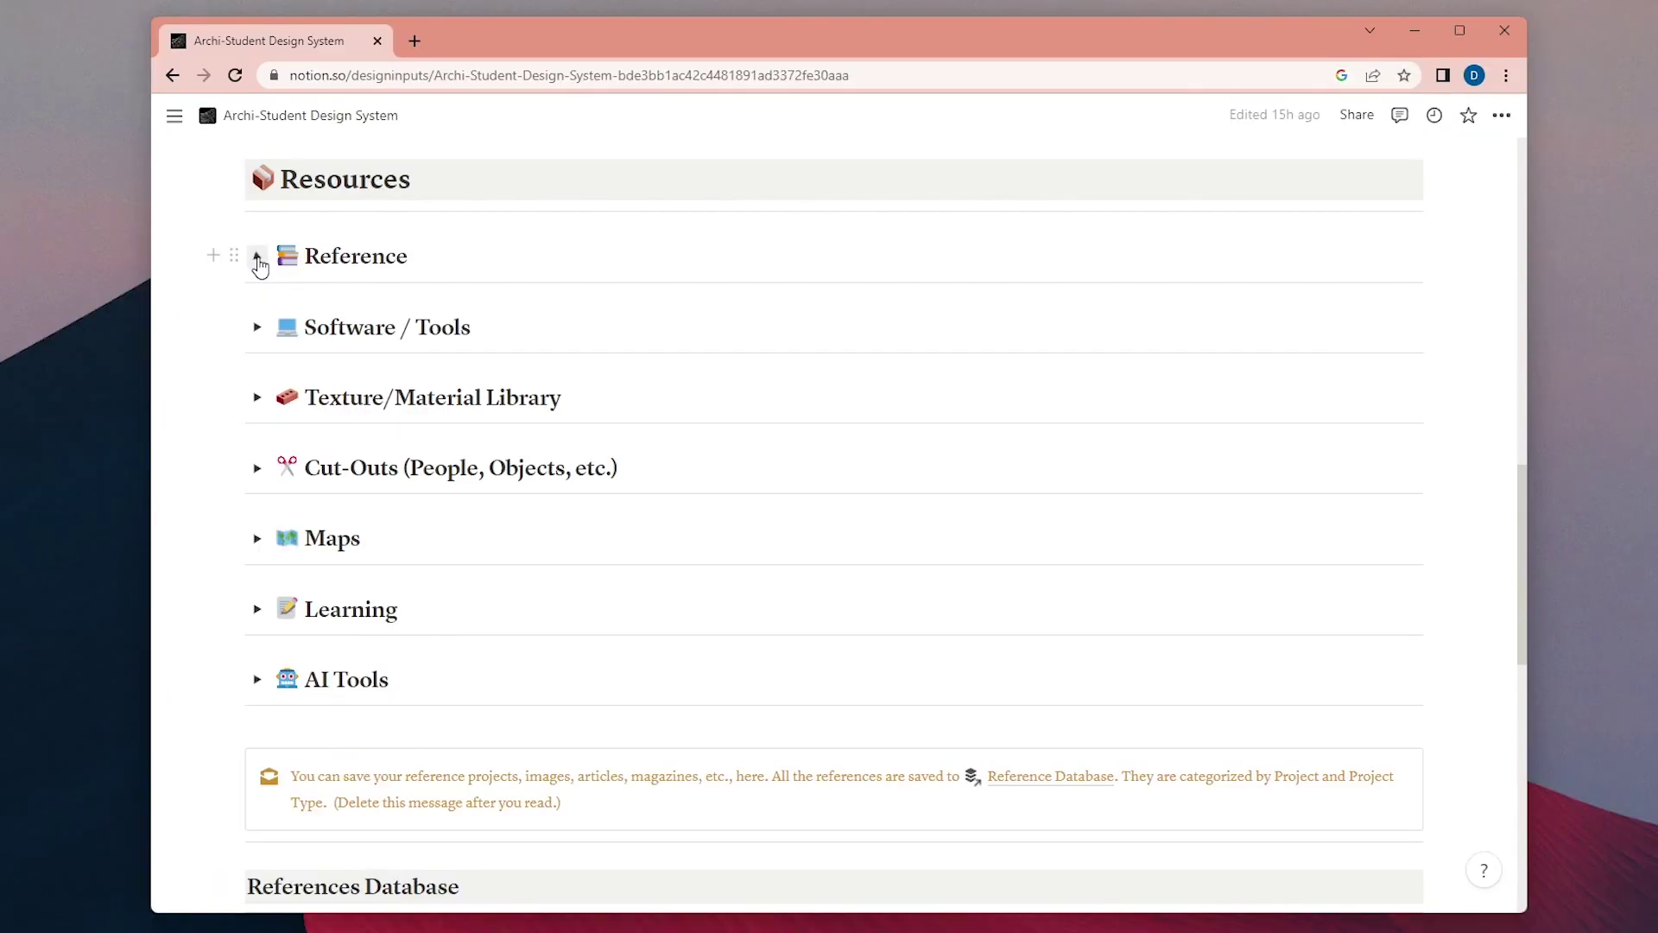
click(259, 403)
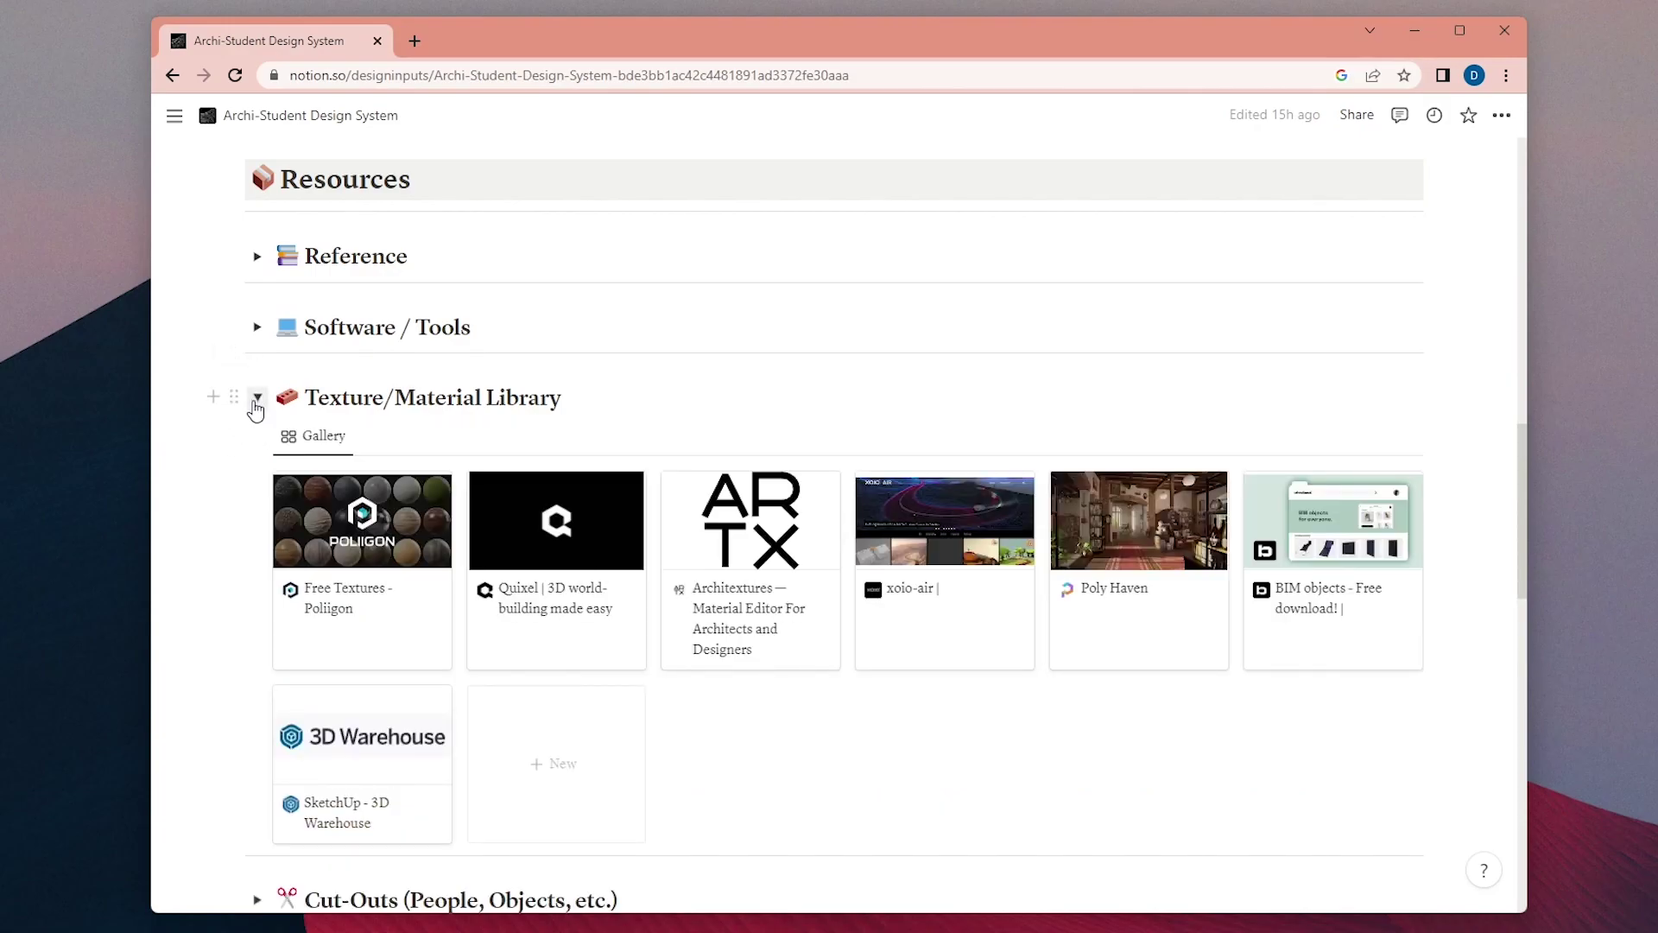
click(255, 402)
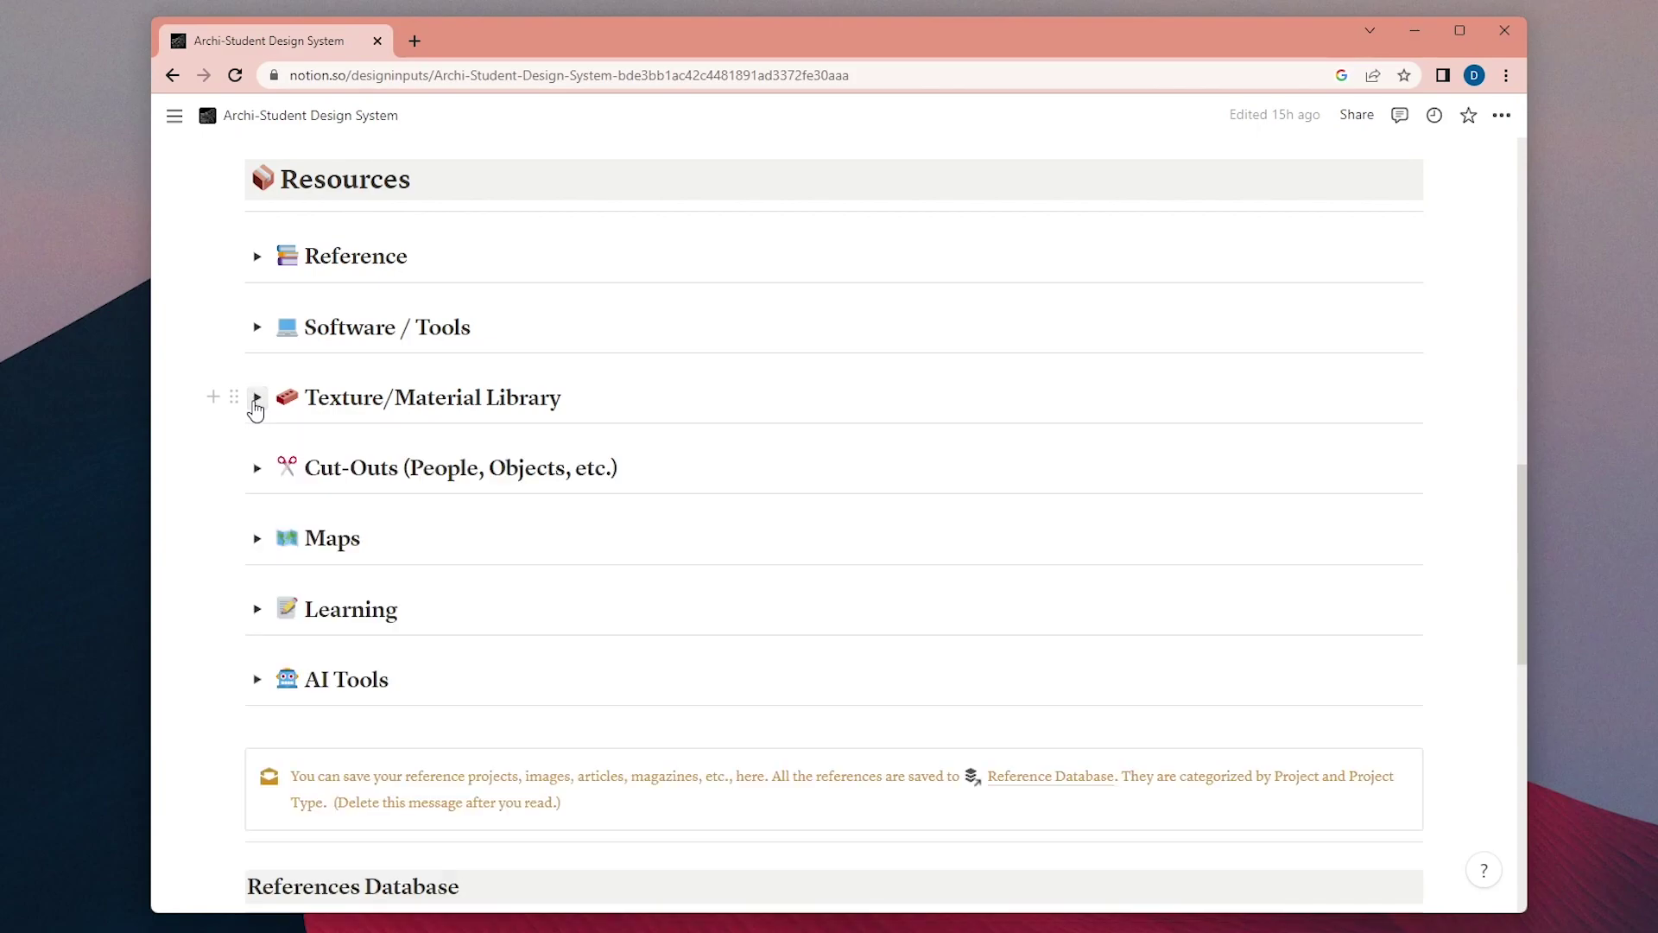
click(253, 551)
scroll(778, 587, down, 1)
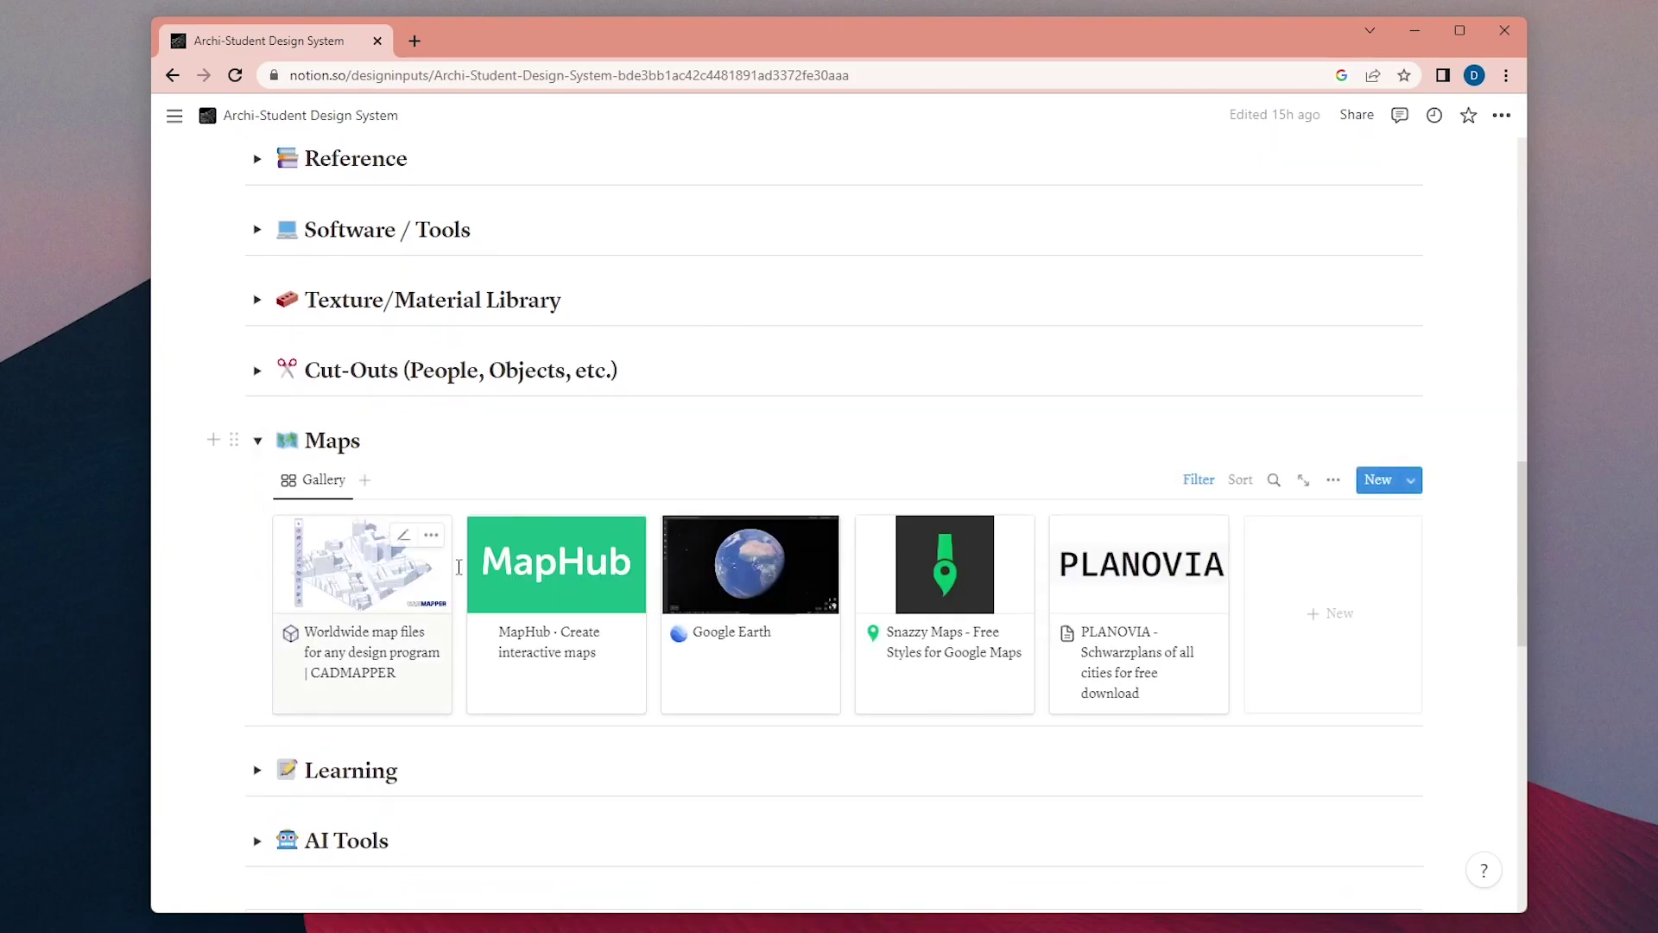
scroll(432, 484, up, 1)
click(256, 402)
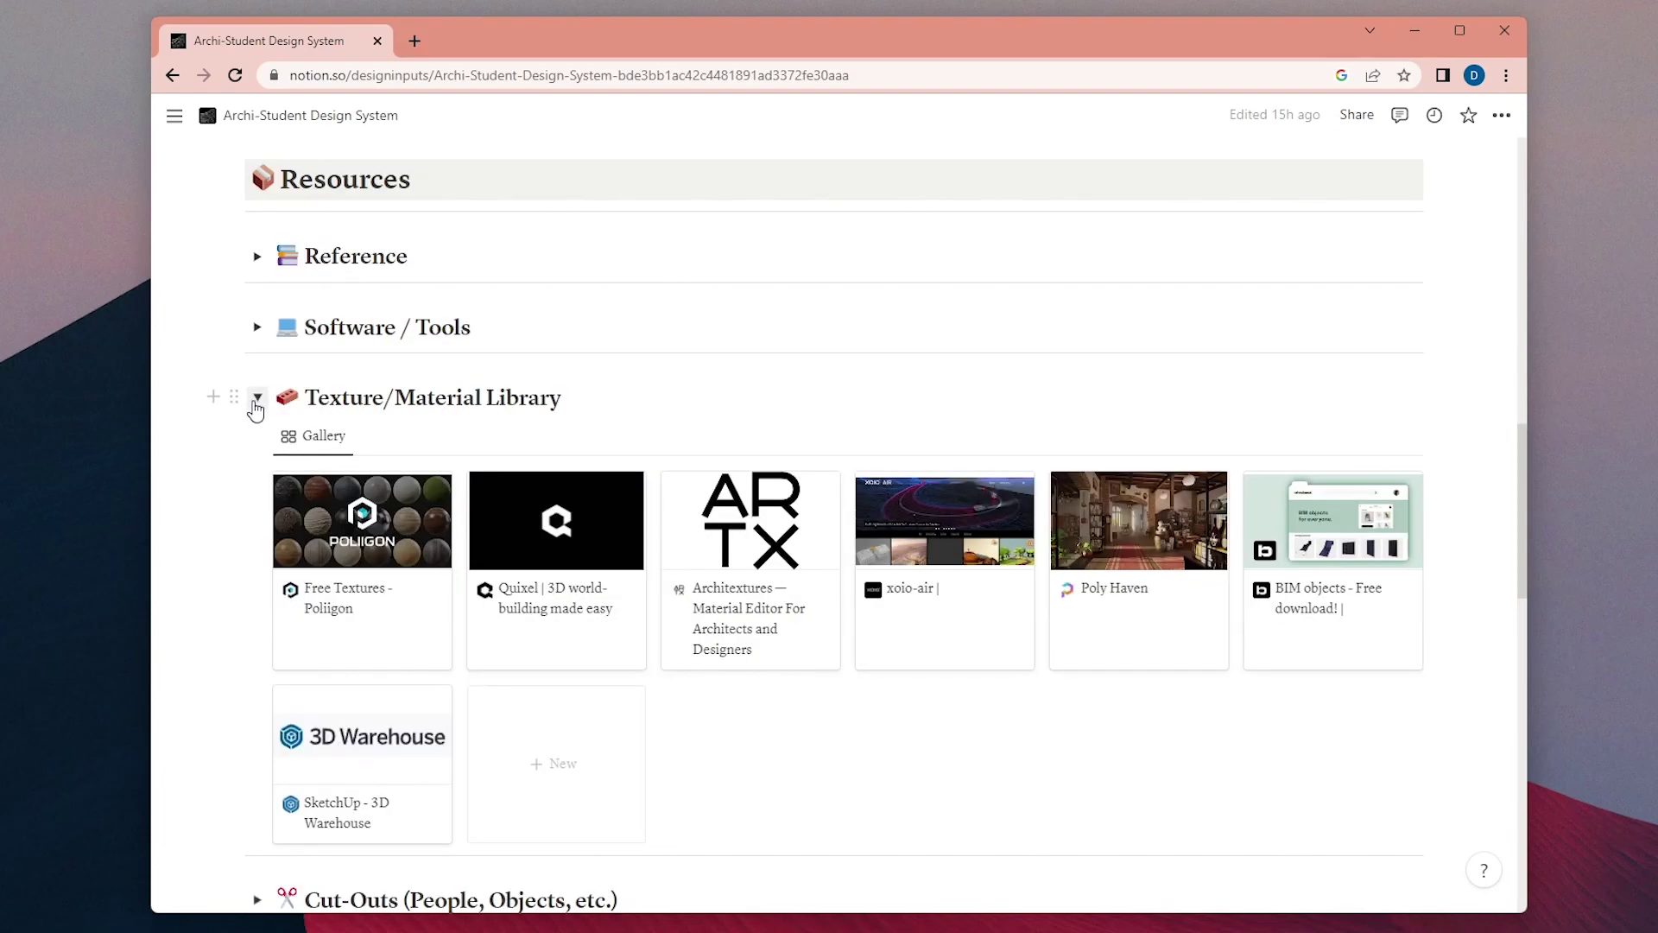
click(255, 400)
click(253, 544)
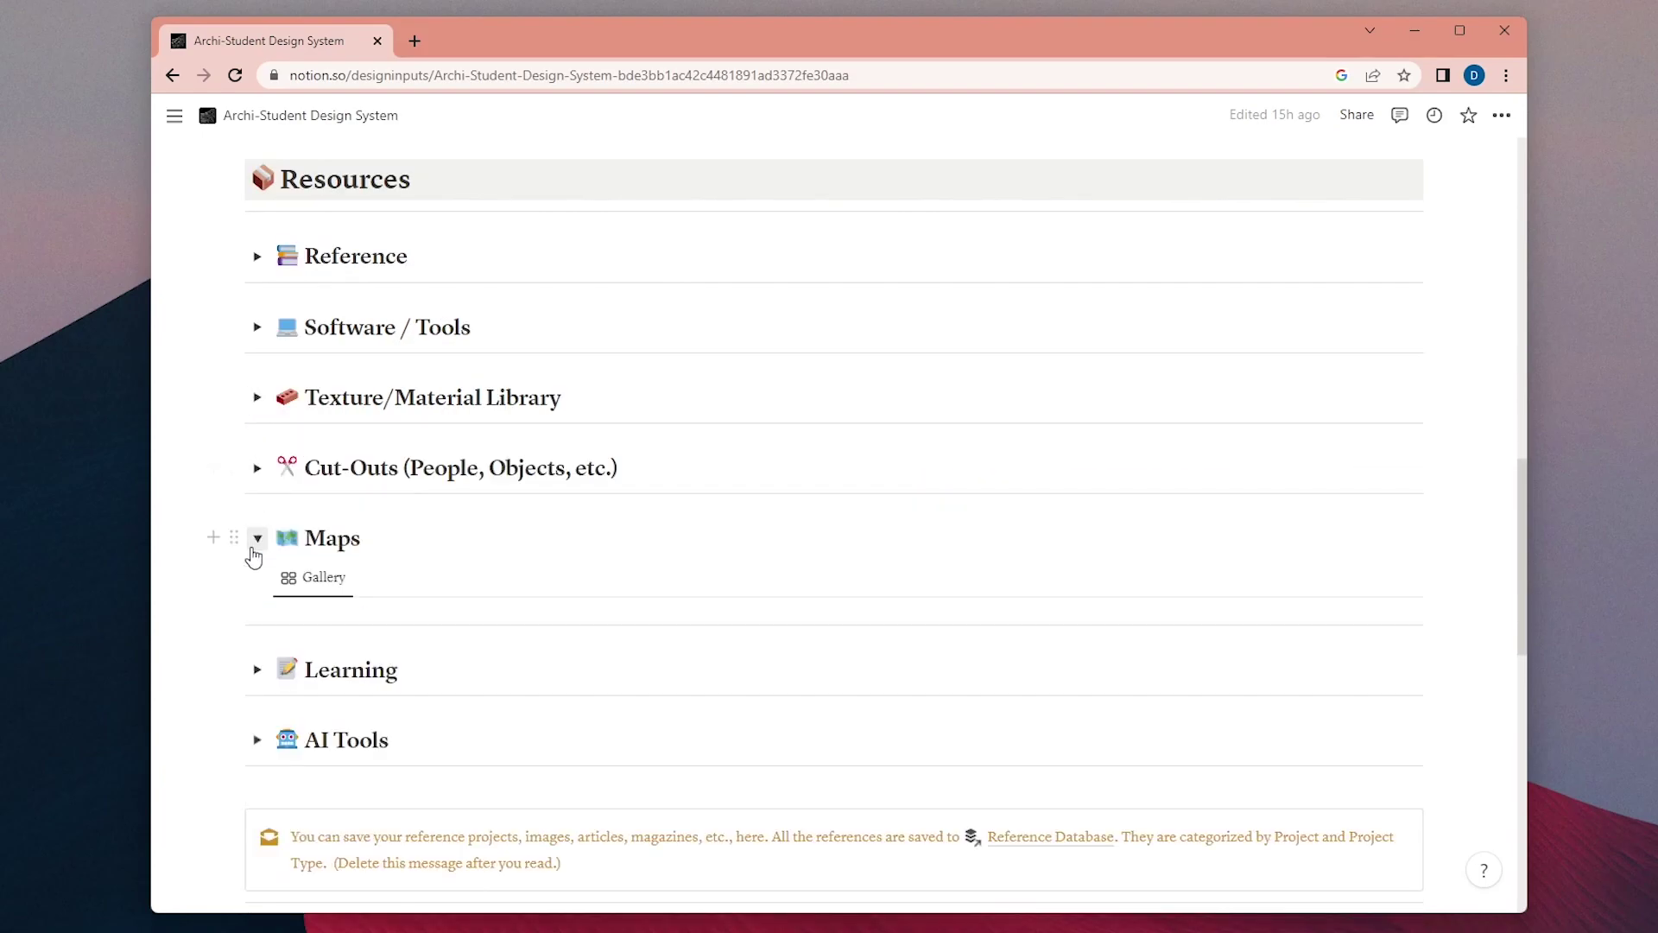
scroll(252, 555, down, 1)
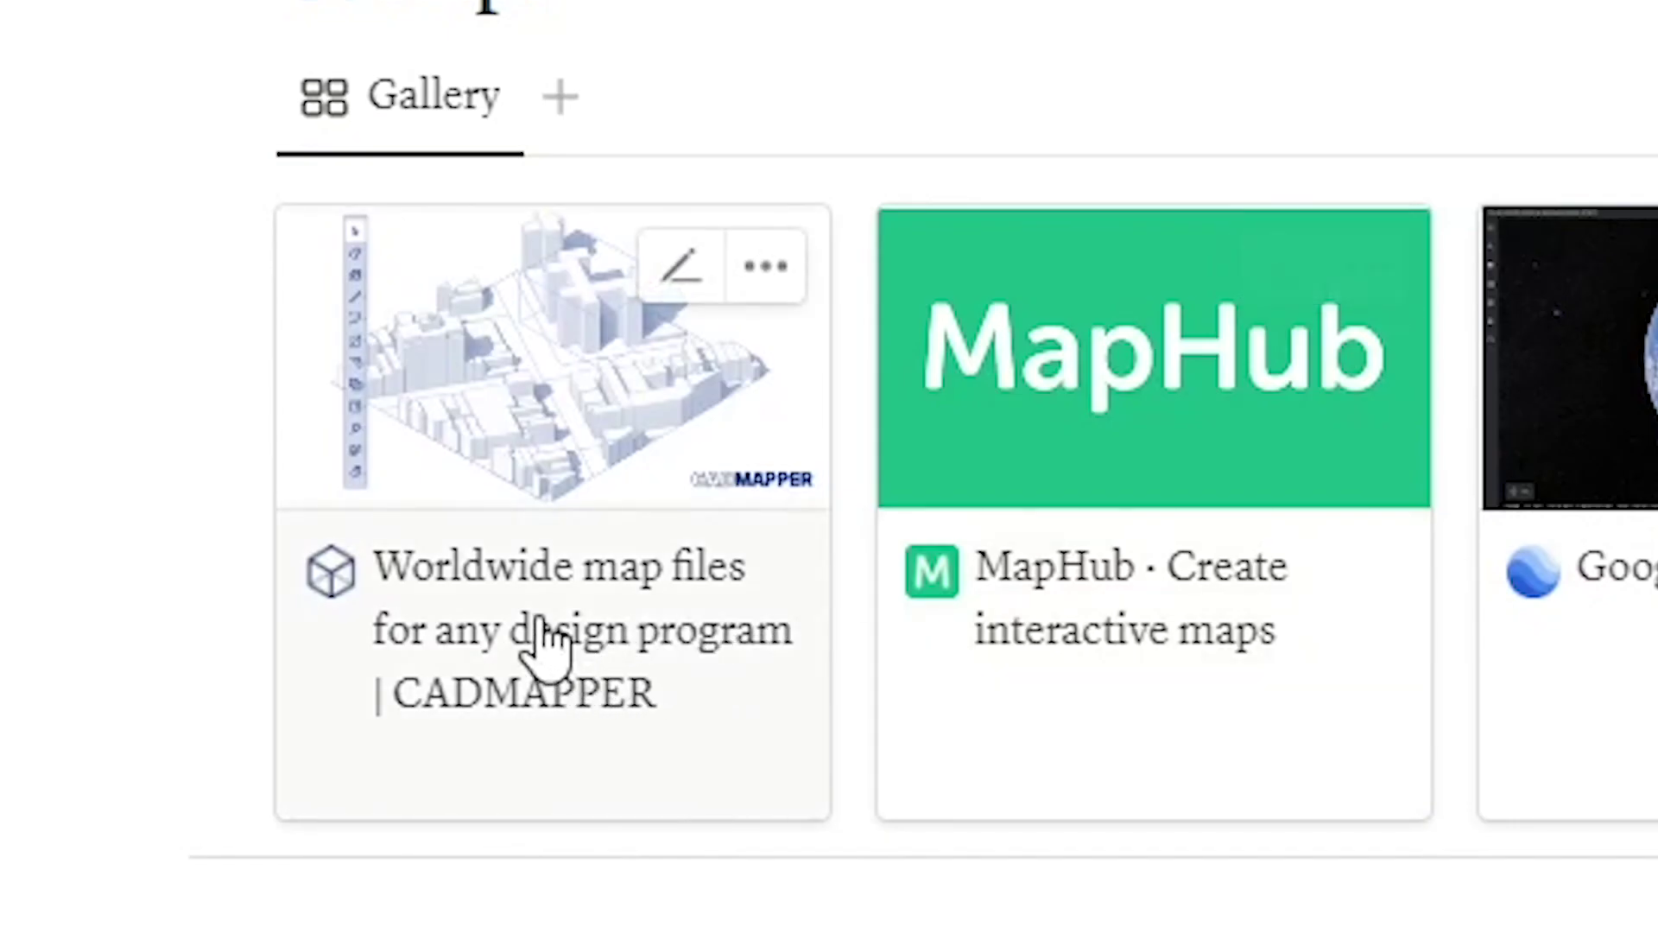
click(464, 447)
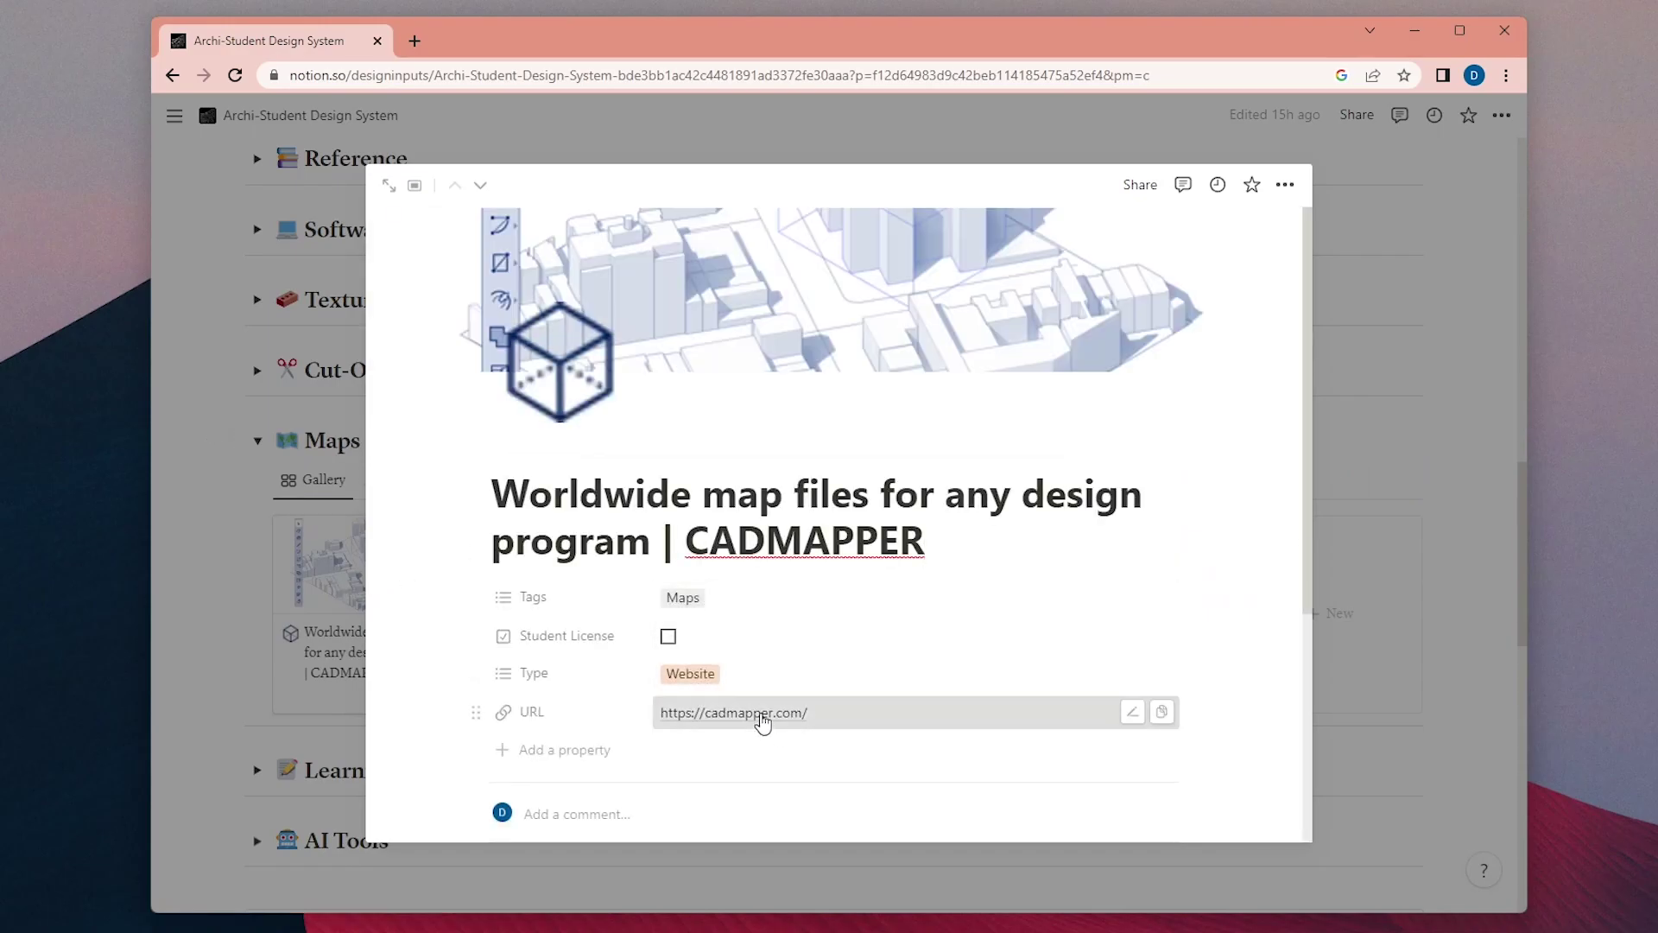
click(760, 713)
scroll(760, 726, down, 4)
scroll(766, 735, down, 8)
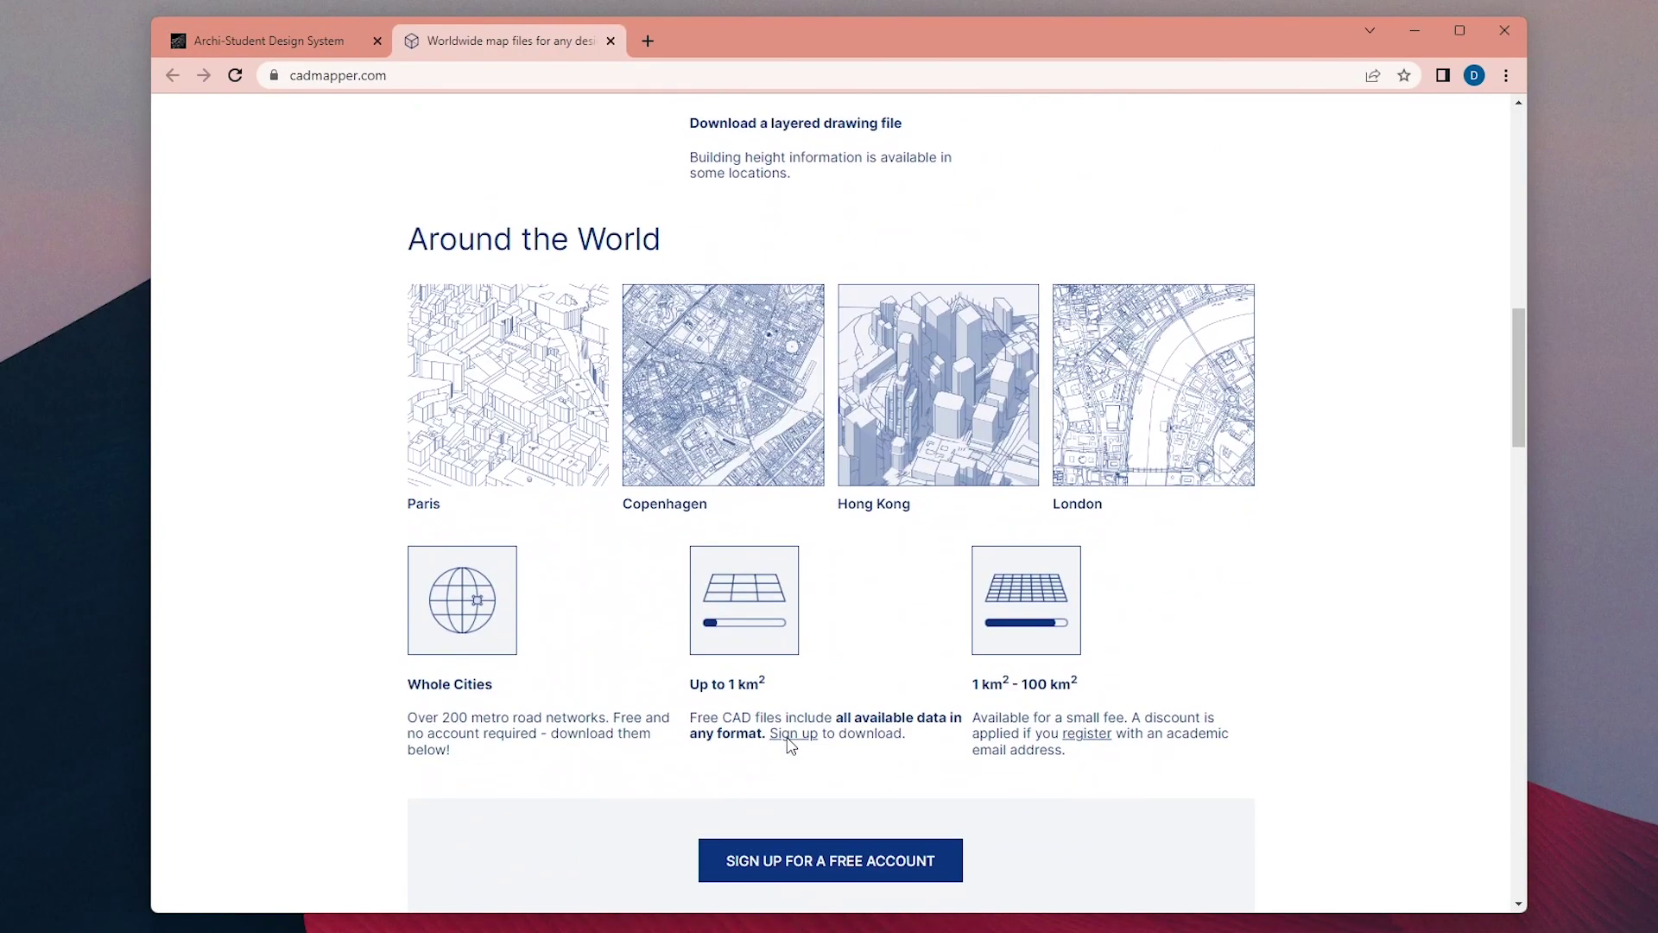
click(611, 41)
click(256, 341)
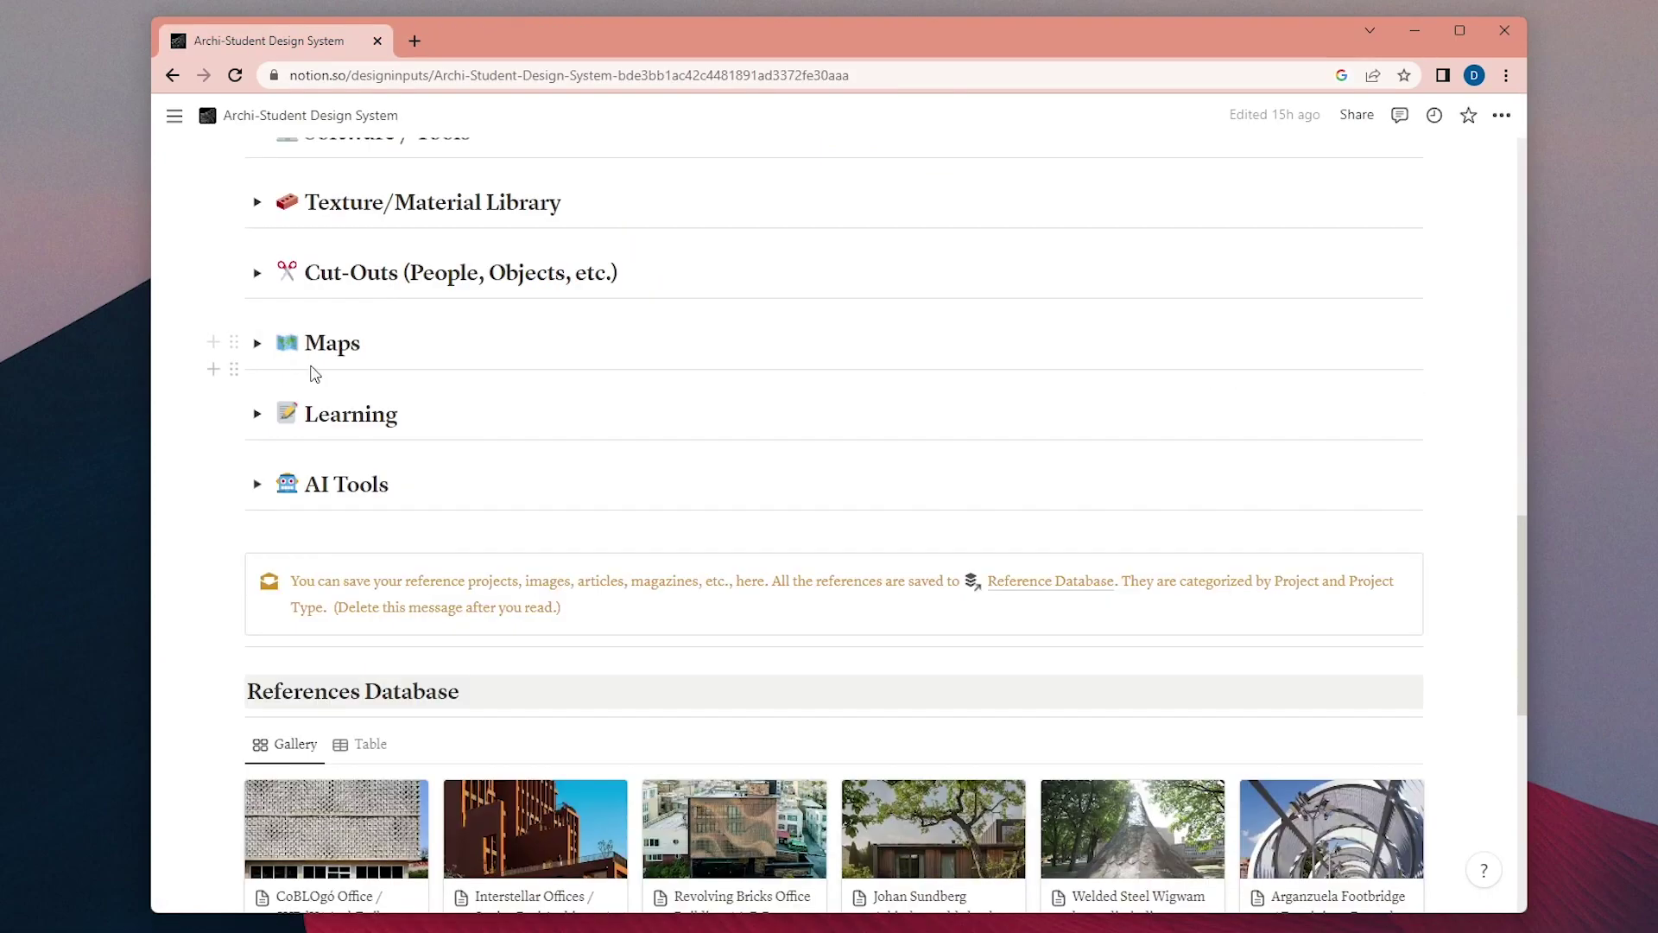
scroll(310, 372, down, 3)
scroll(309, 366, down, 2)
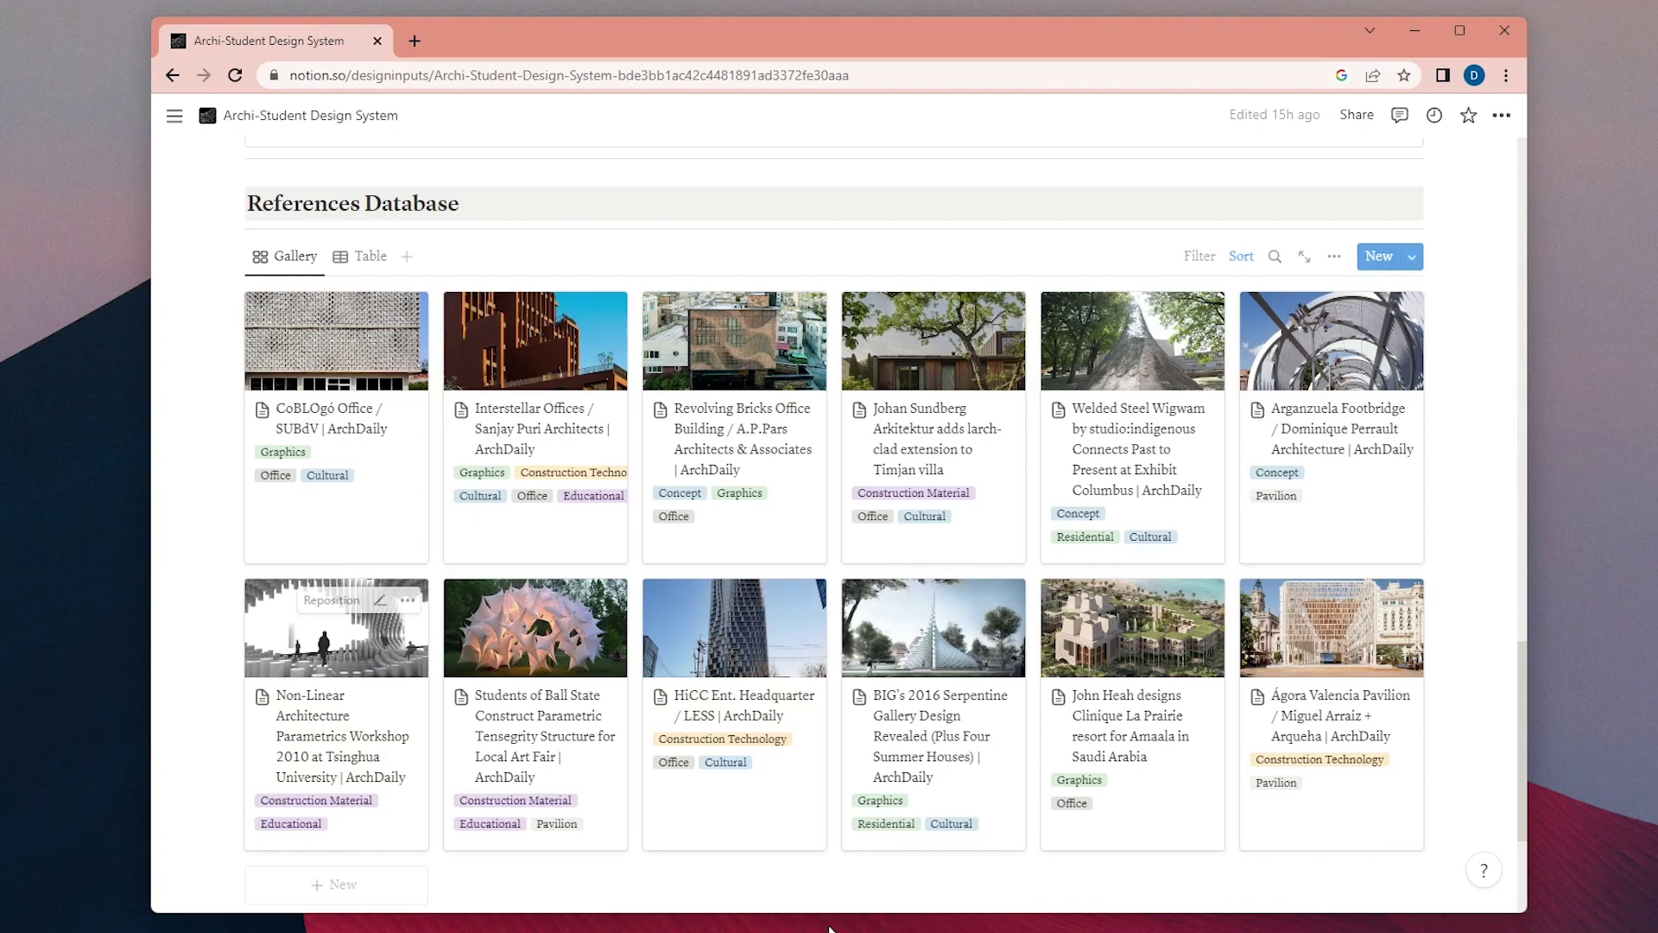
Open the CoBLOgó Office reference and view its ArchDaily source article via the URL property.
click(272, 355)
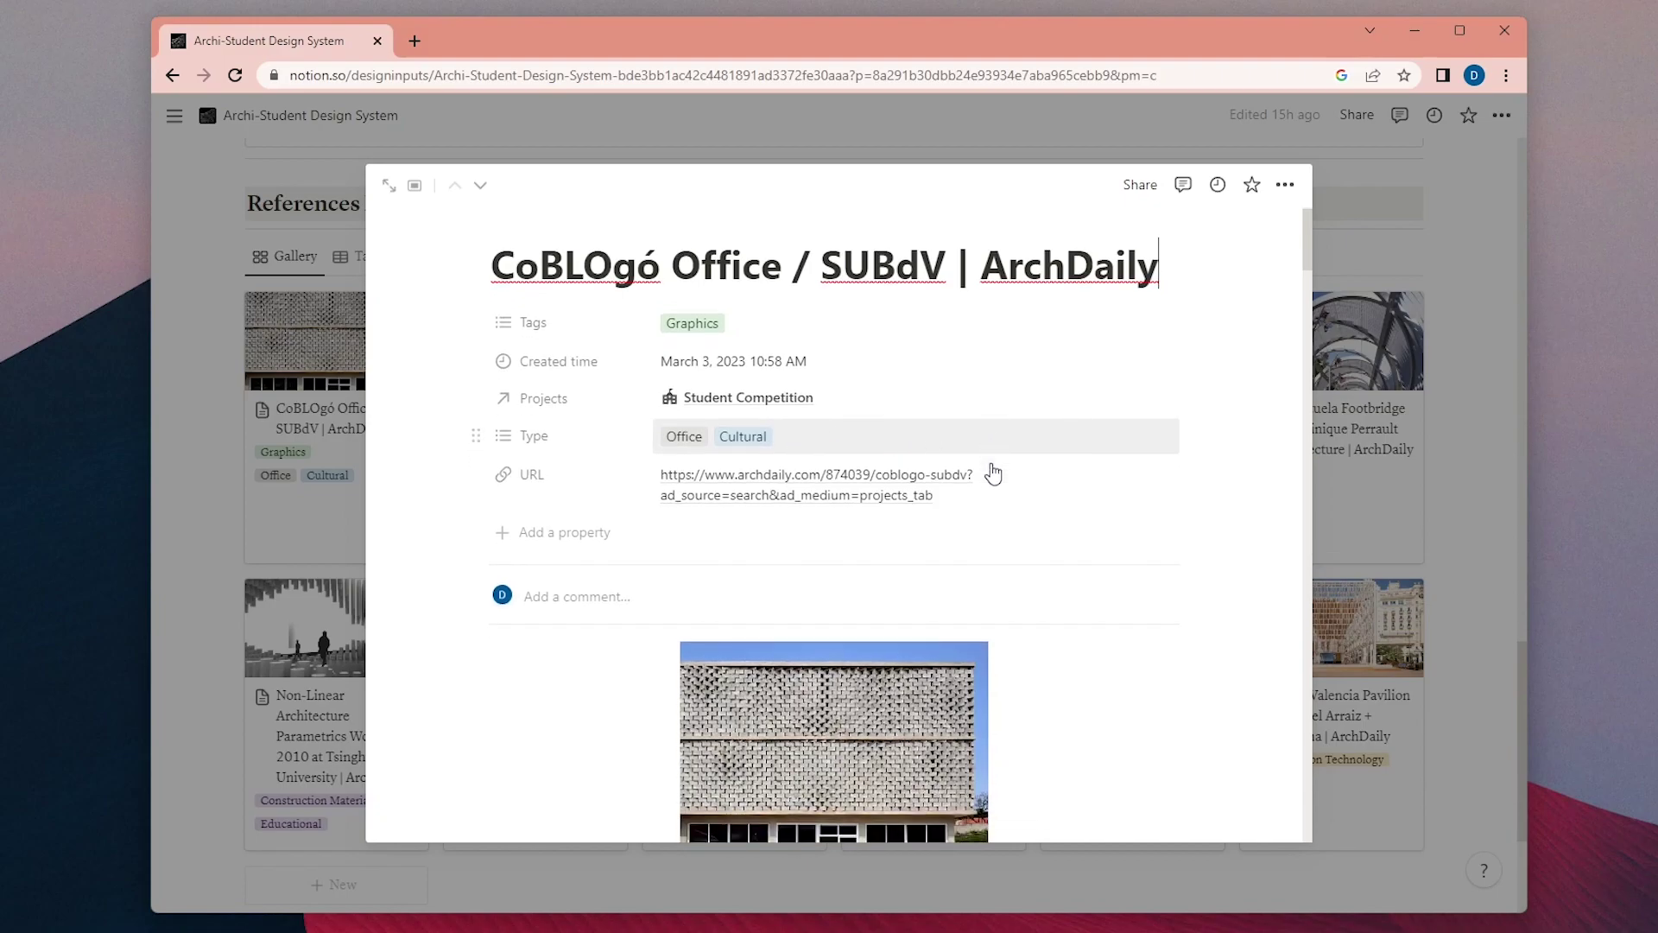
scroll(993, 473, down, 2)
drag(1308, 256, 1252, 288)
scroll(836, 426, up, 3)
click(836, 423)
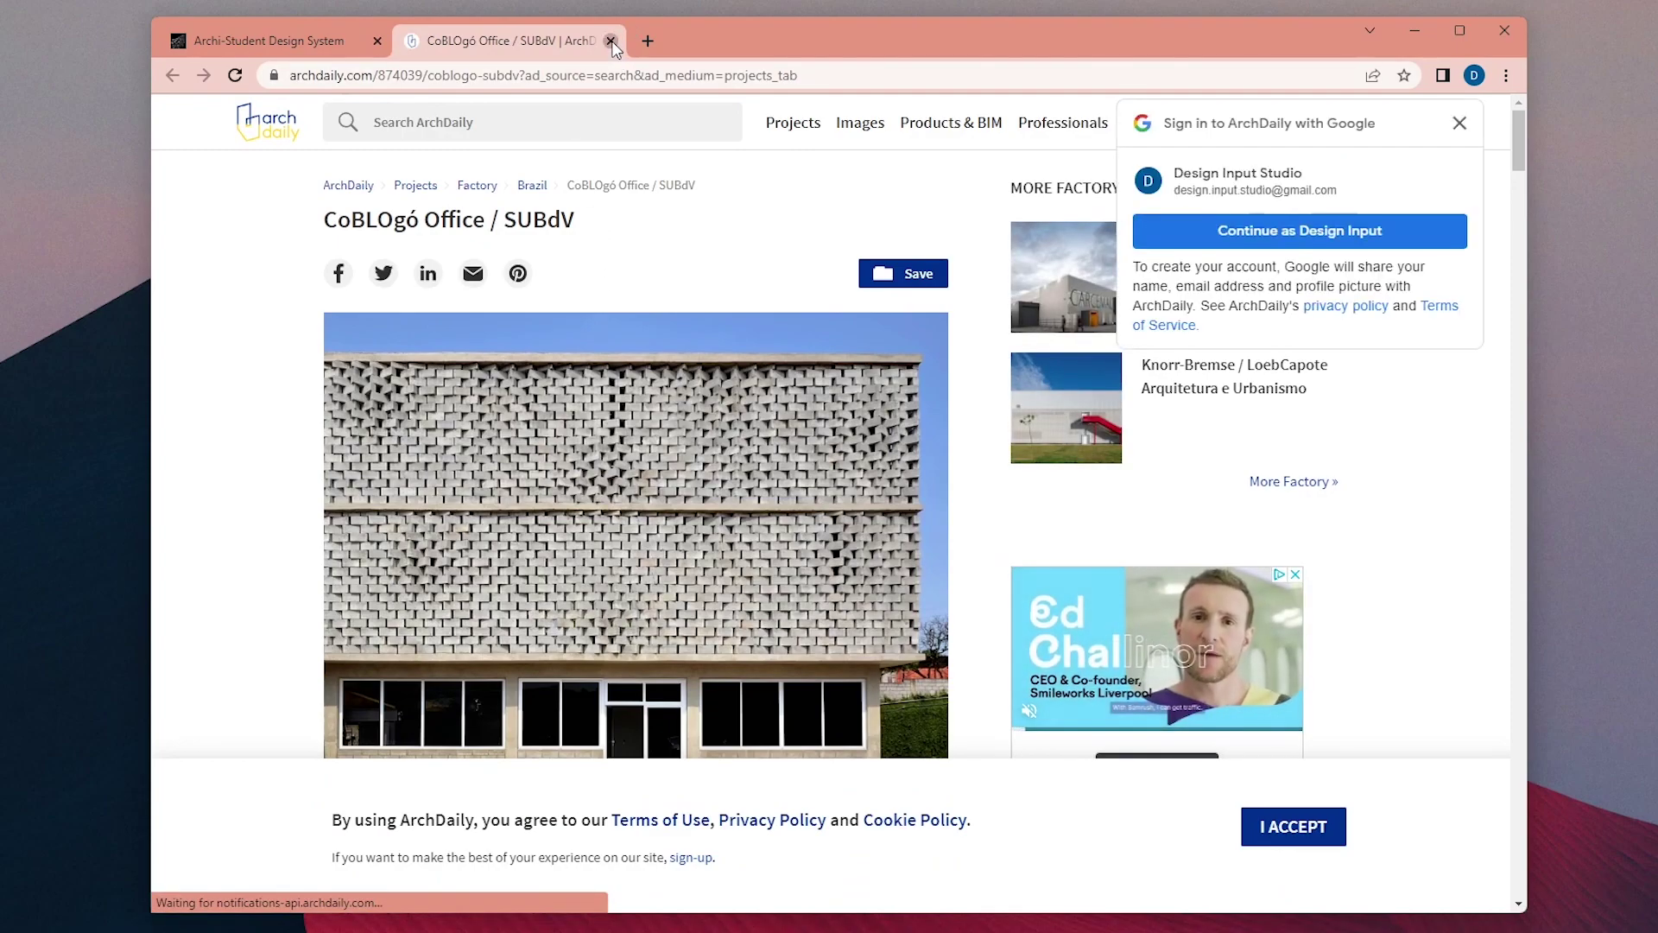
click(611, 39)
scroll(778, 346, up, 2)
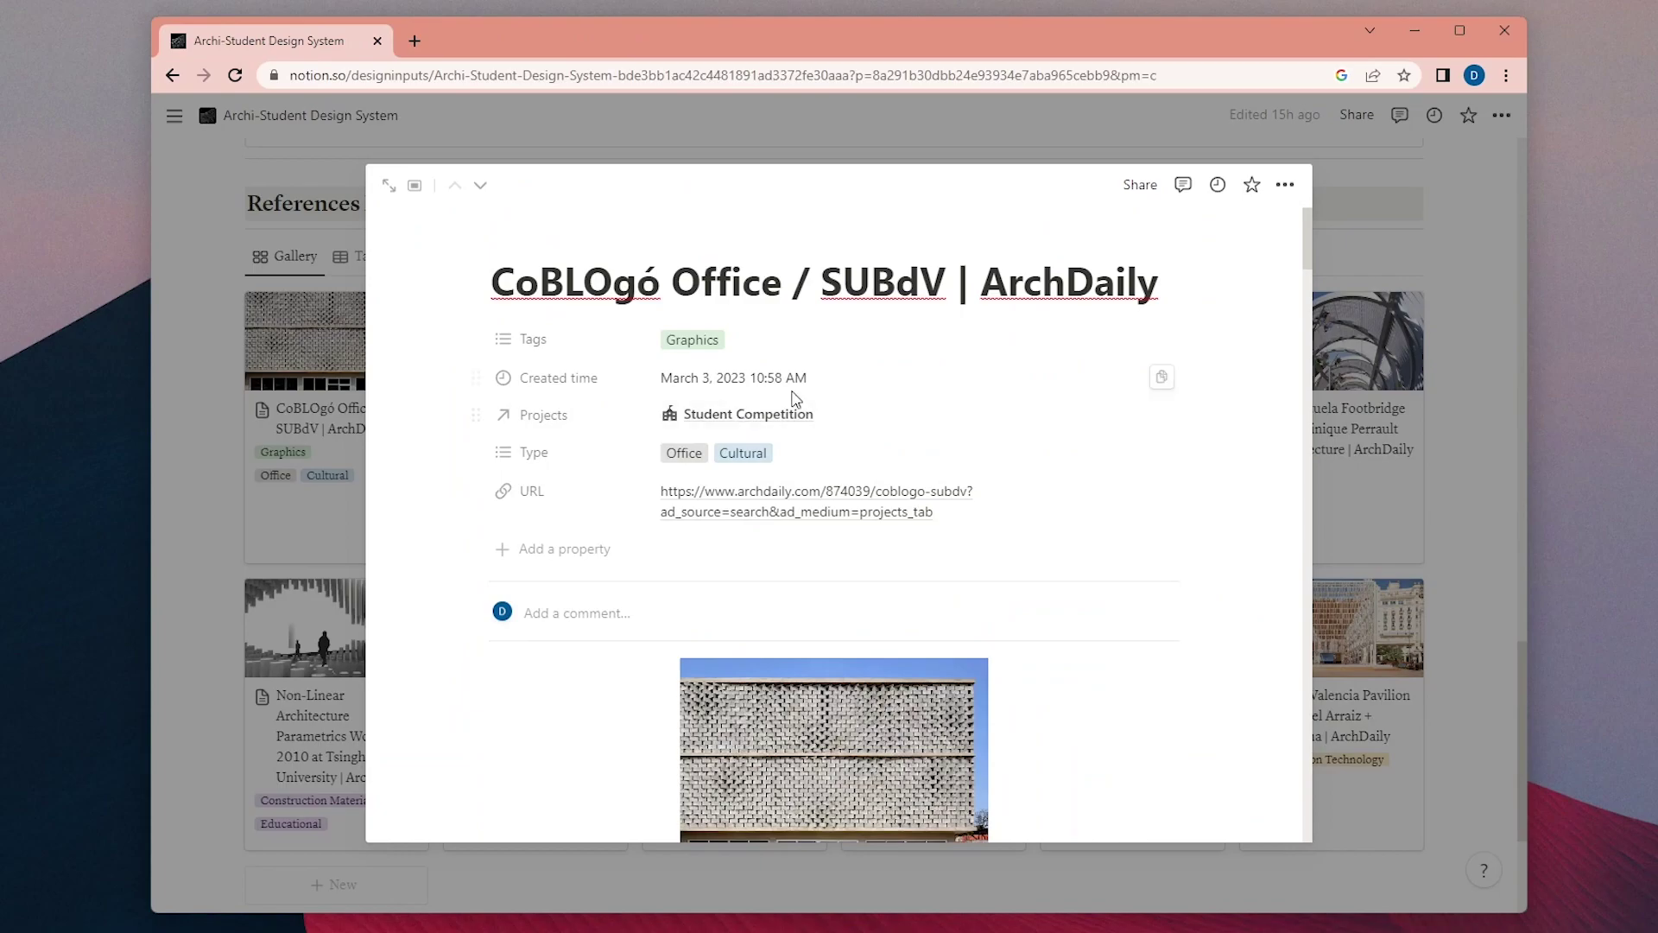
Open Student Competition and check its In Progress status and Competition type without changing them.
click(757, 422)
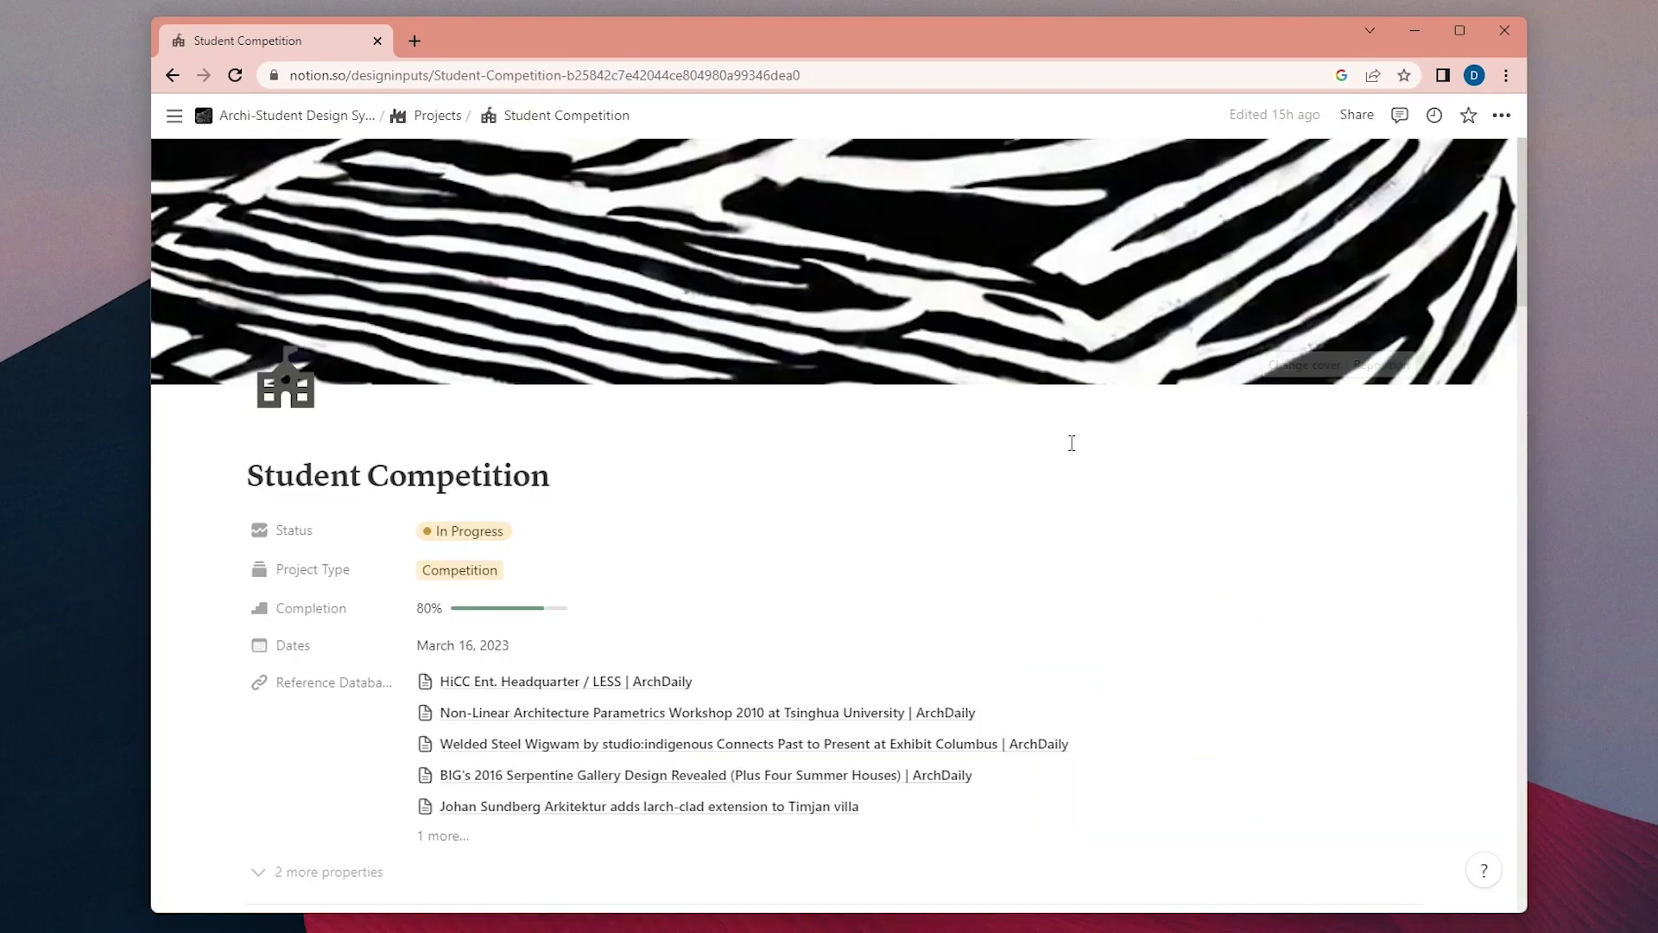
scroll(1070, 441, down, 1)
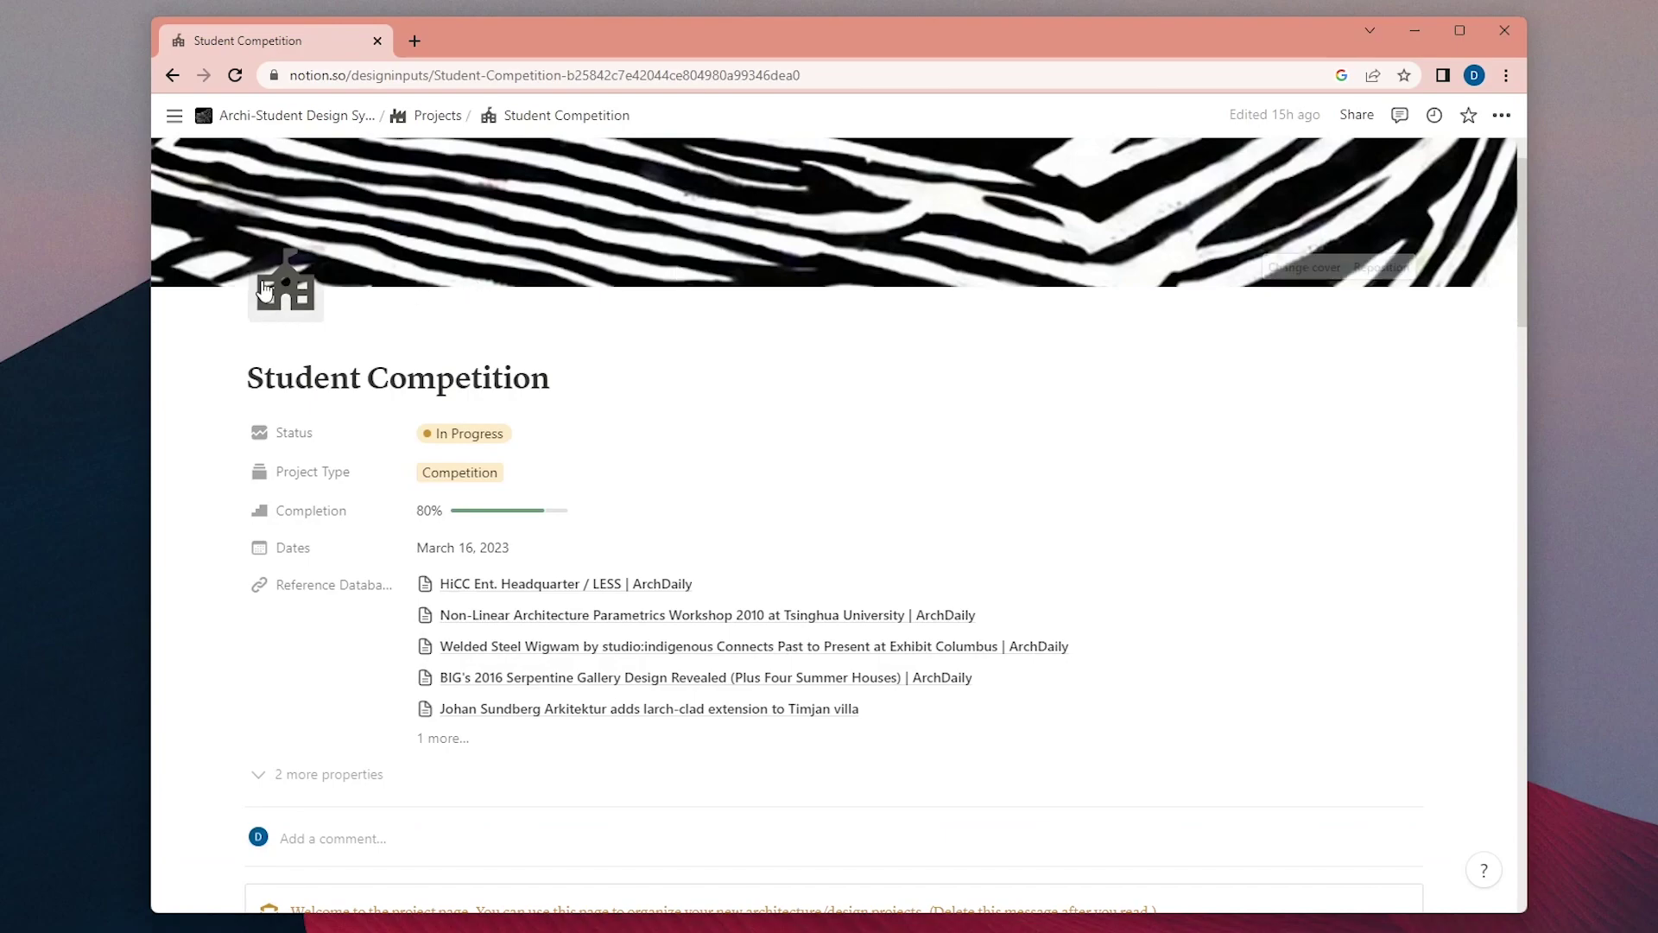
scroll(505, 383, down, 1)
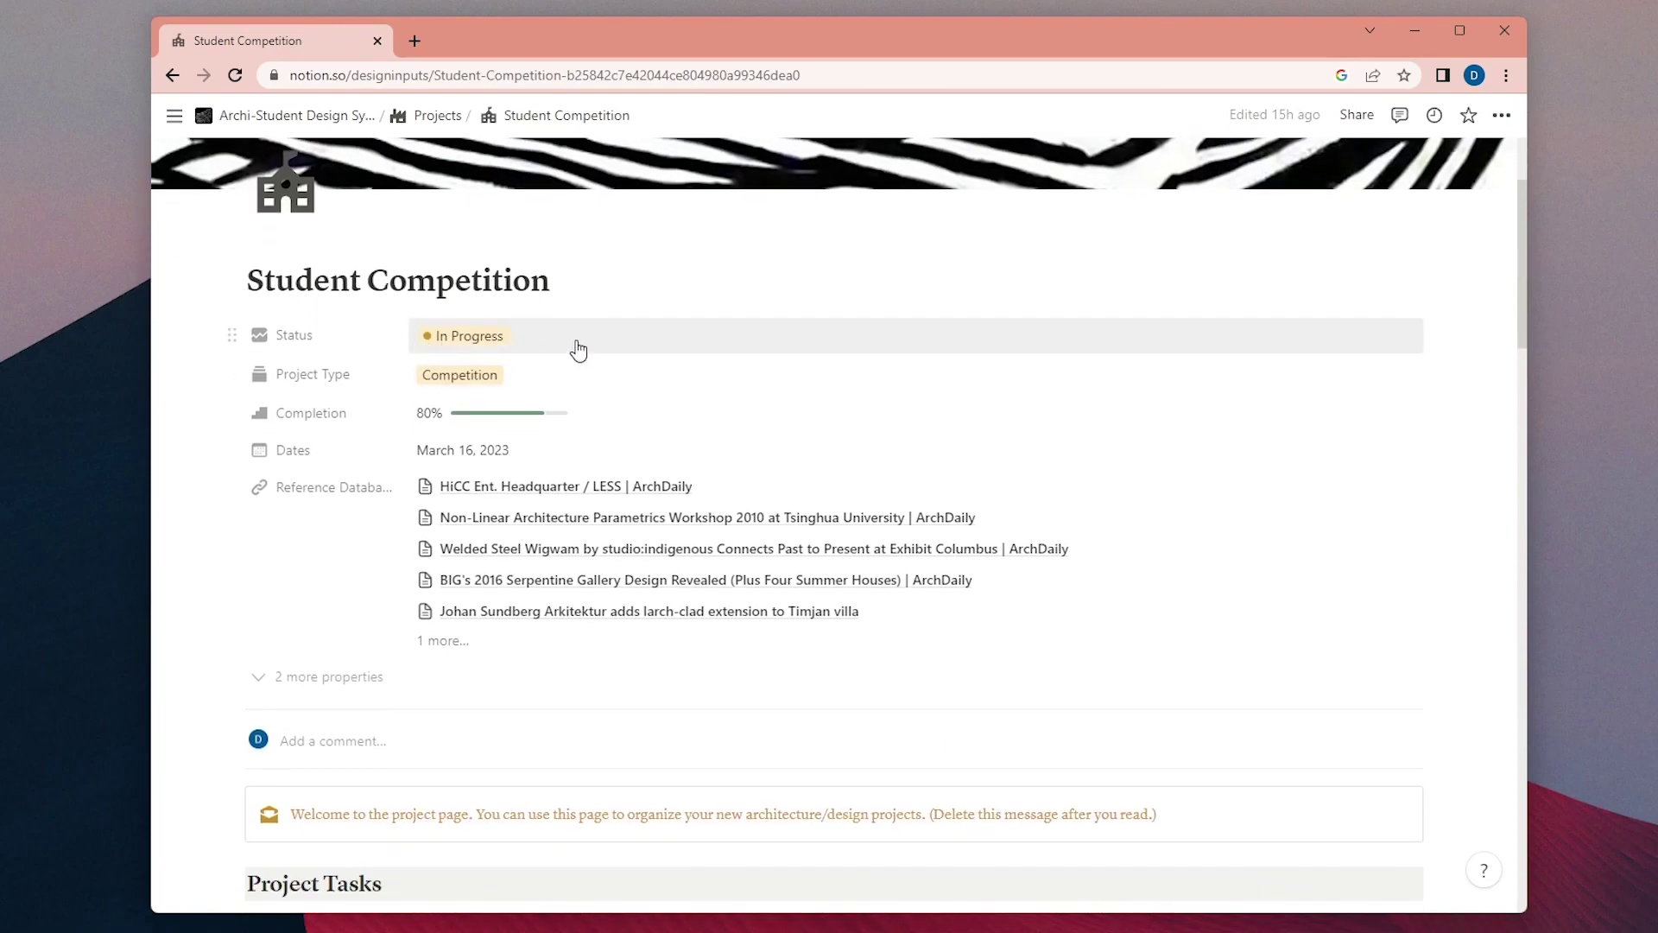
click(575, 345)
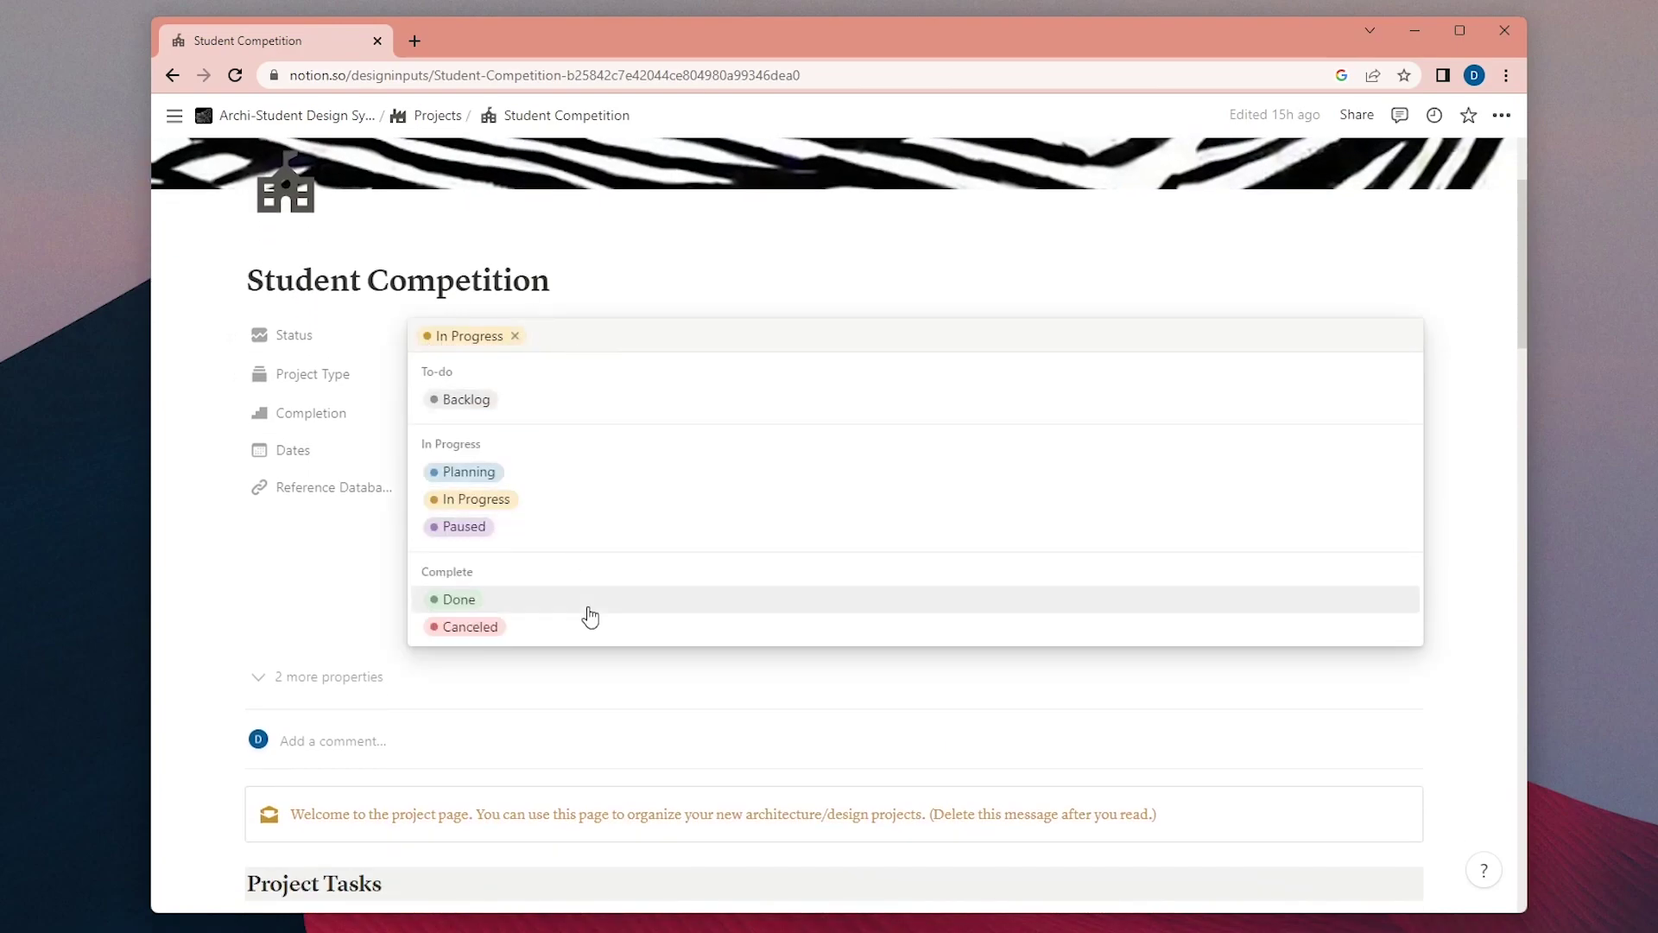
click(652, 256)
scroll(622, 281, down, 1)
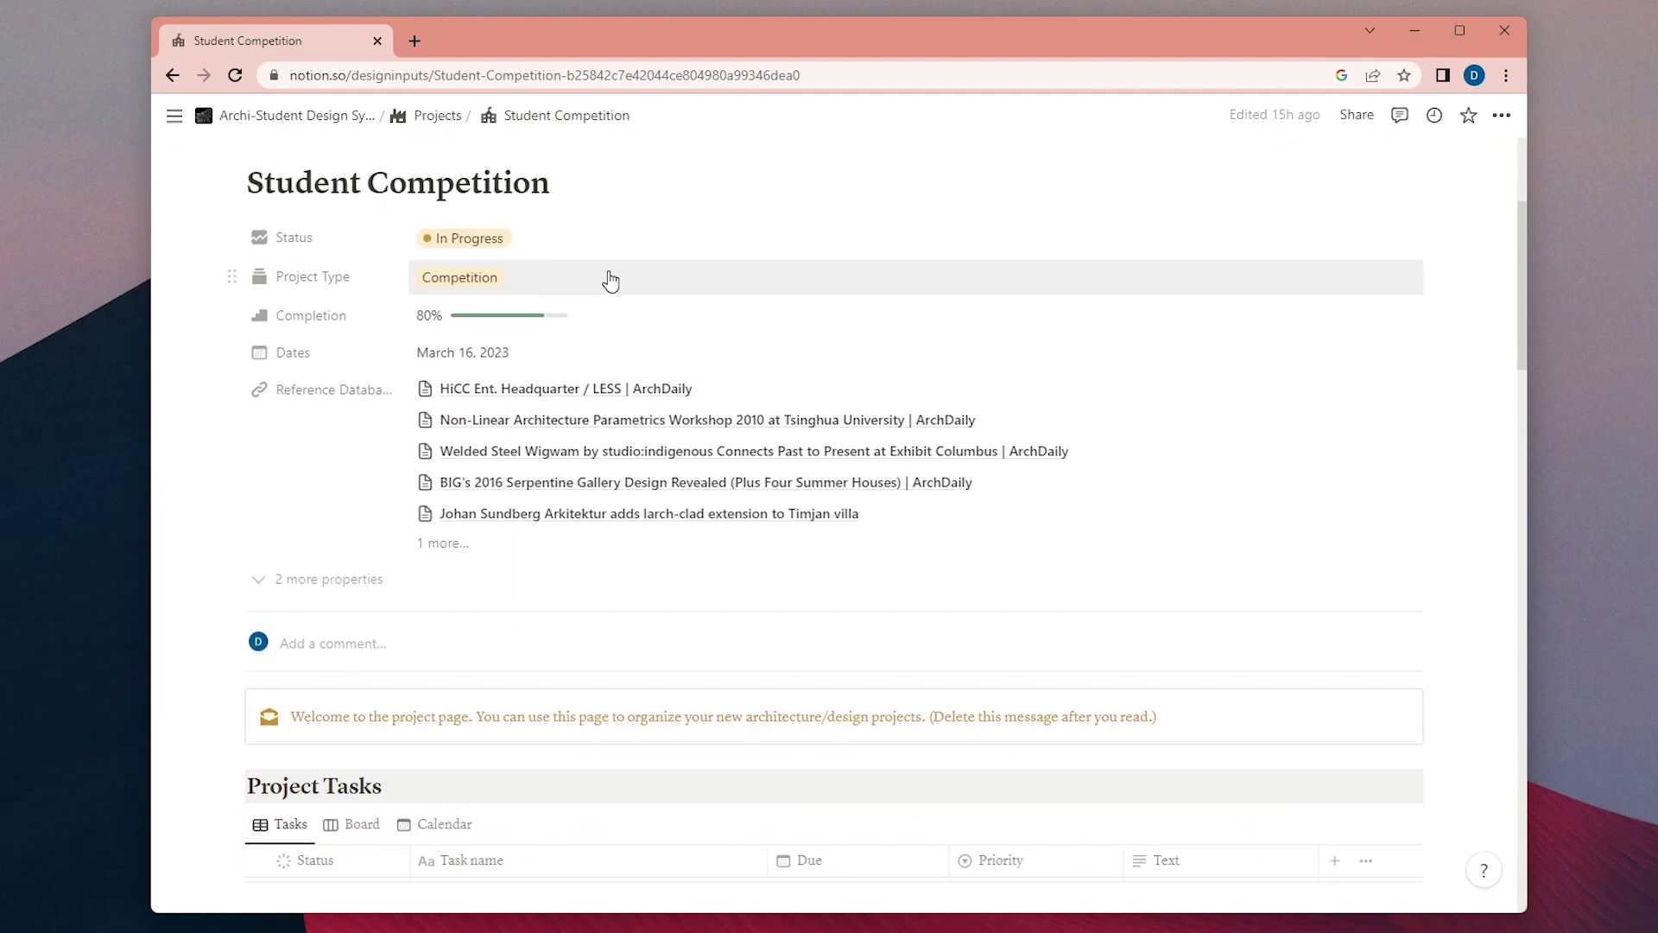
click(611, 275)
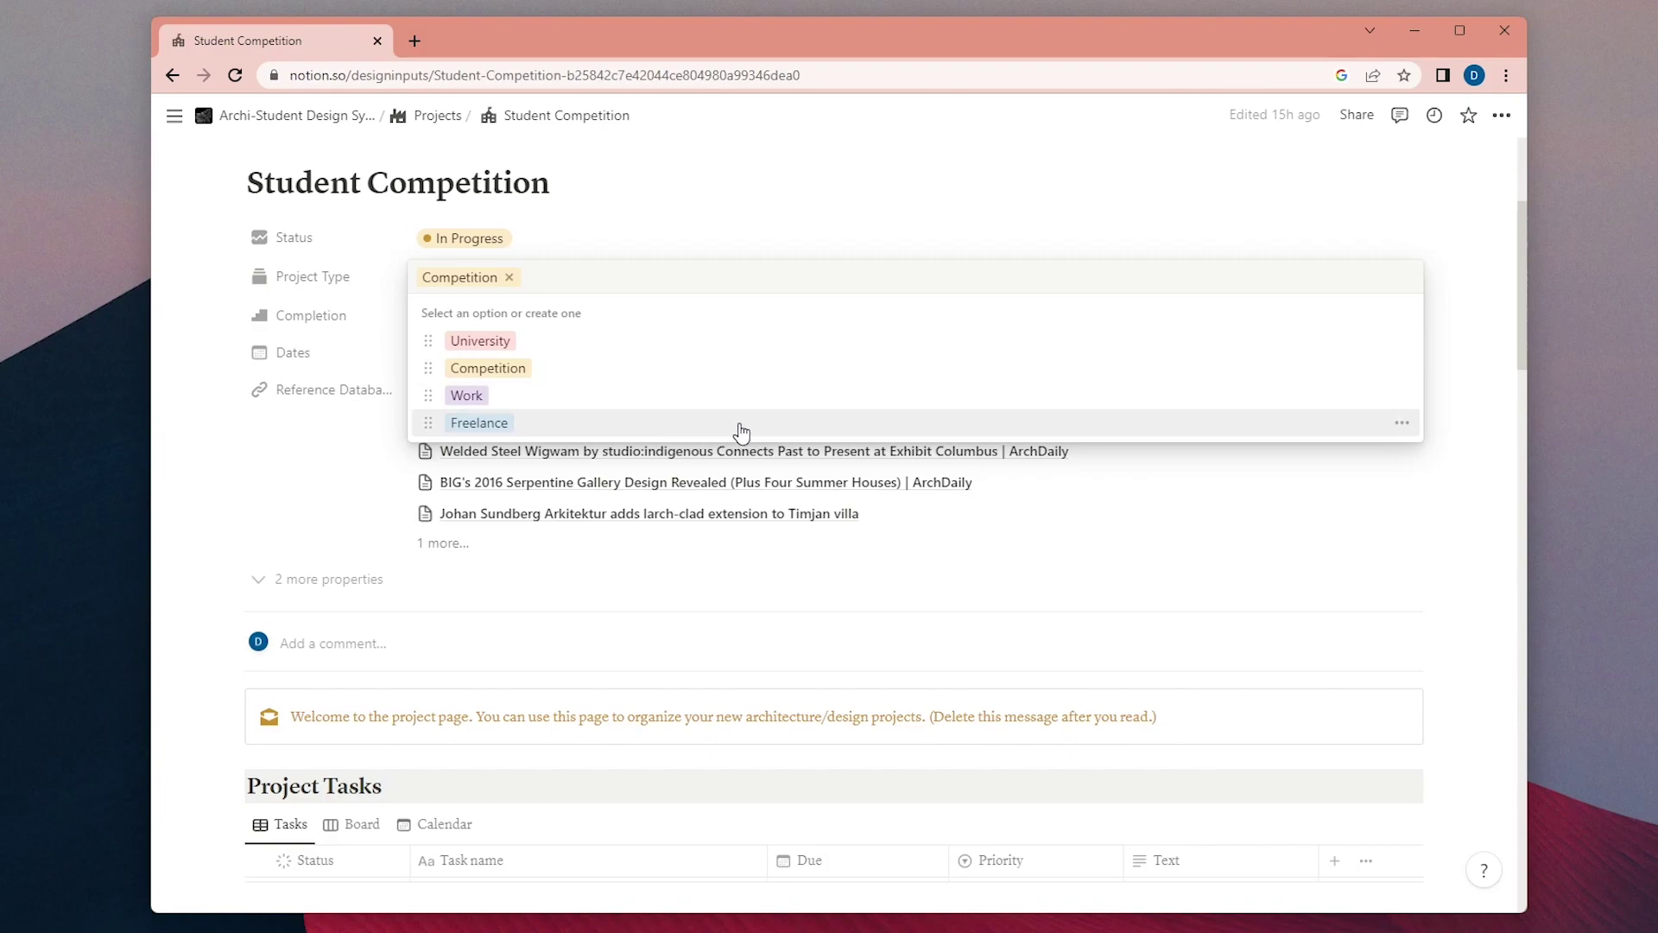
click(818, 218)
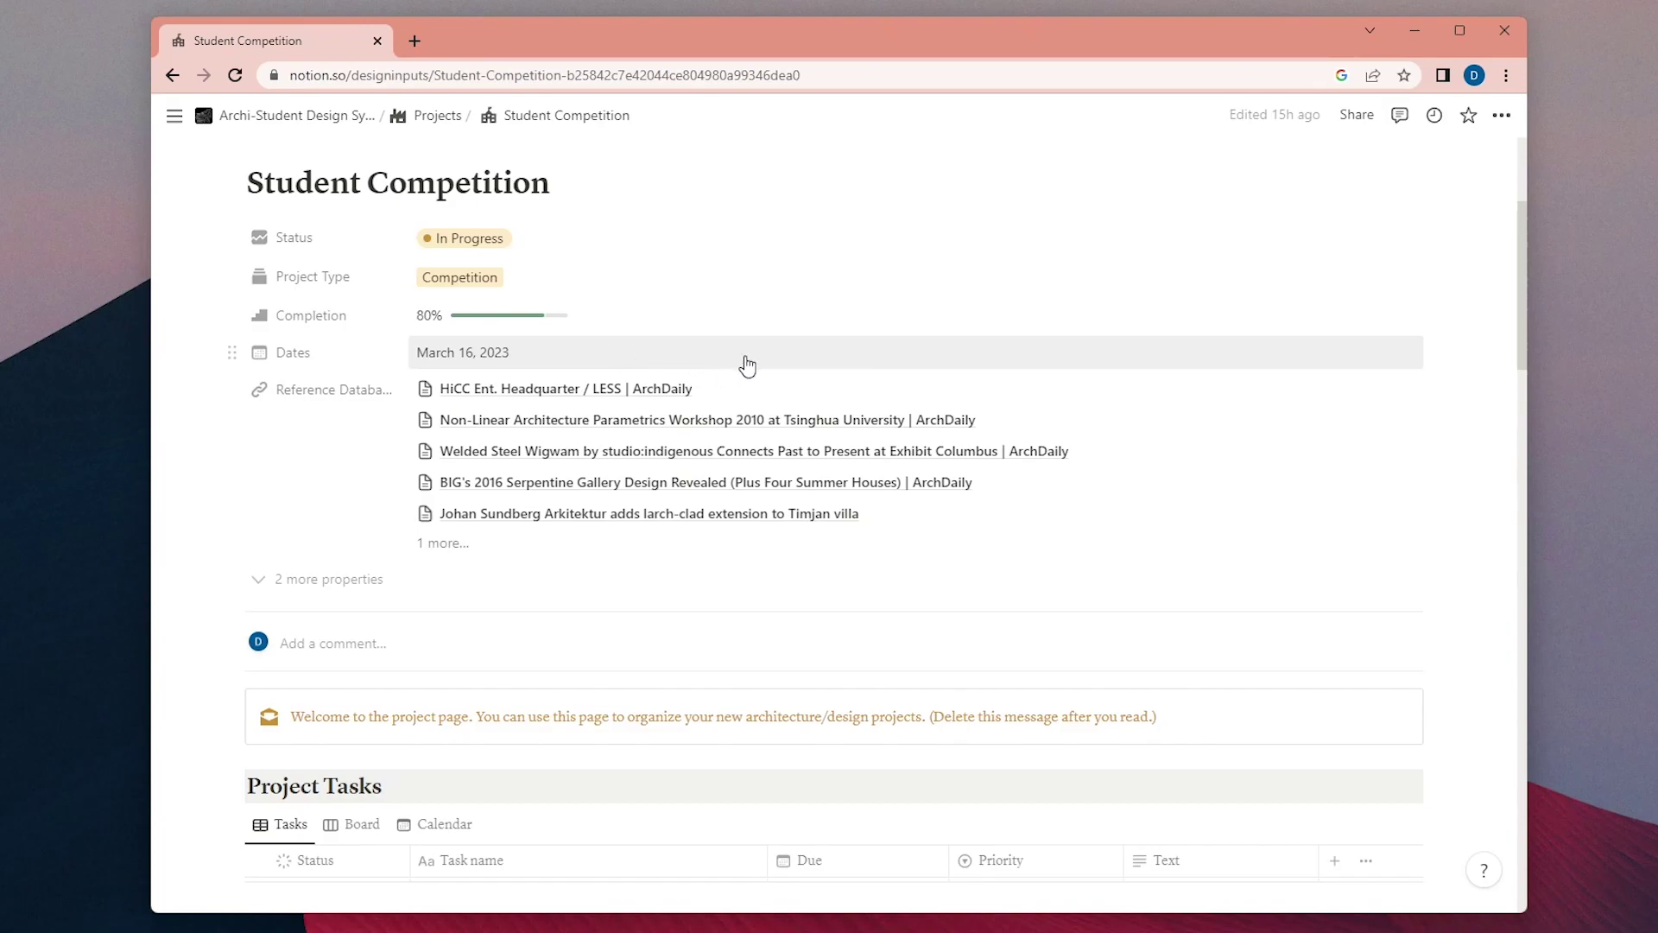
Set the 'finish the plans' task's Status to Done.
scroll(947, 380, down, 3)
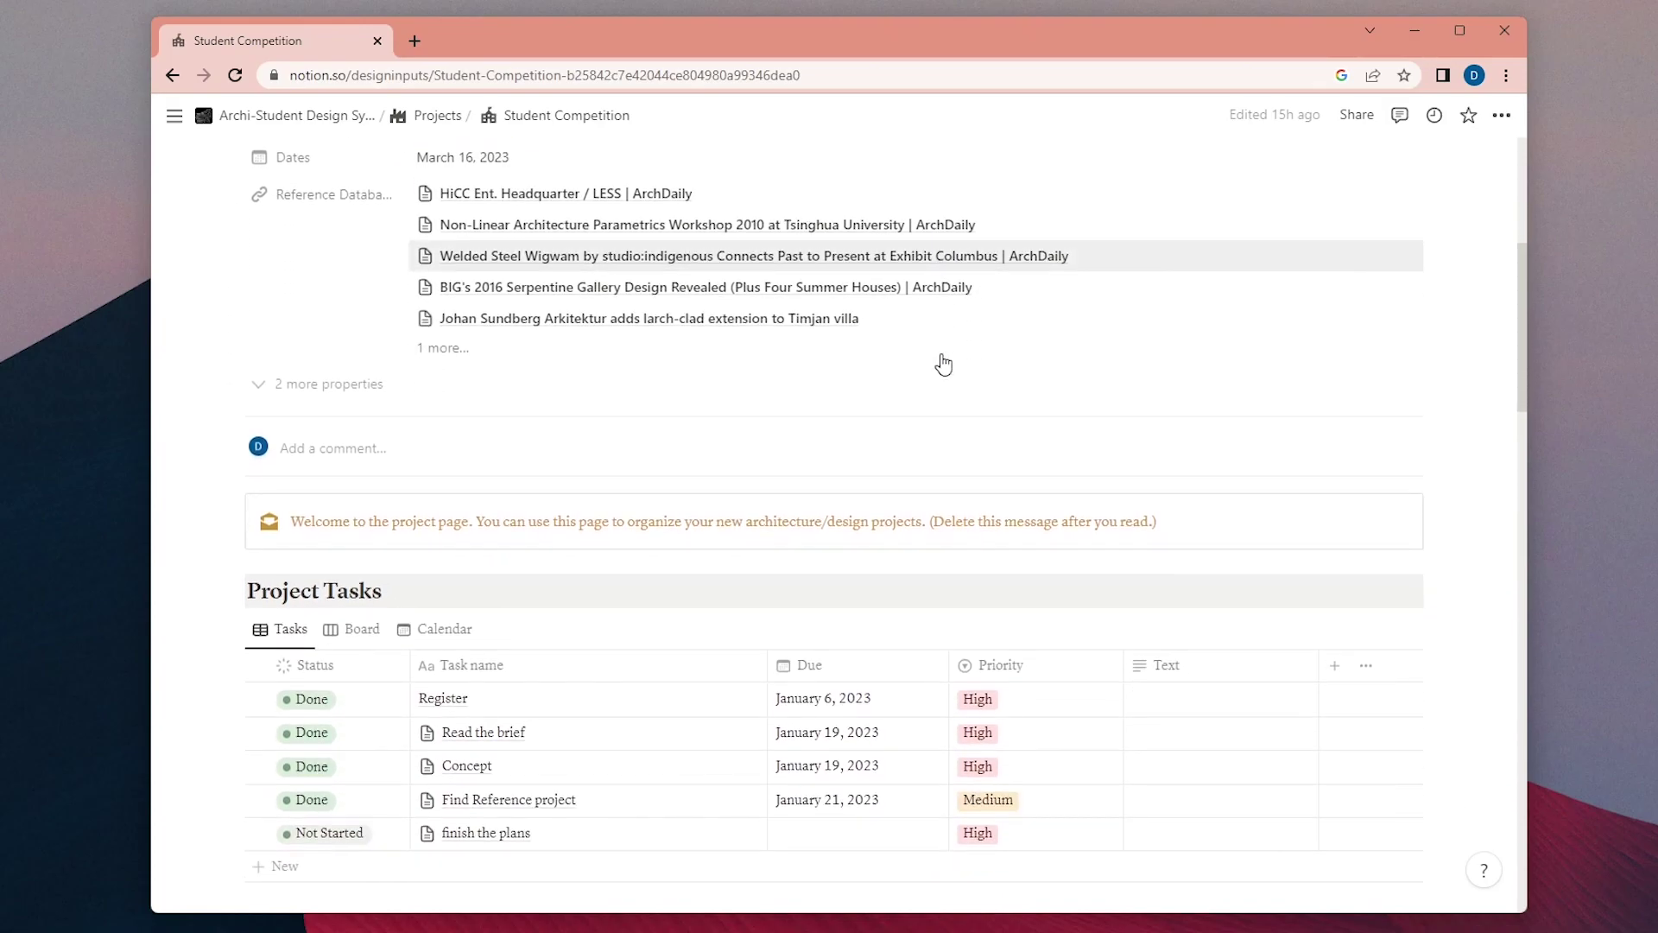
scroll(943, 366, down, 3)
scroll(915, 378, down, 1)
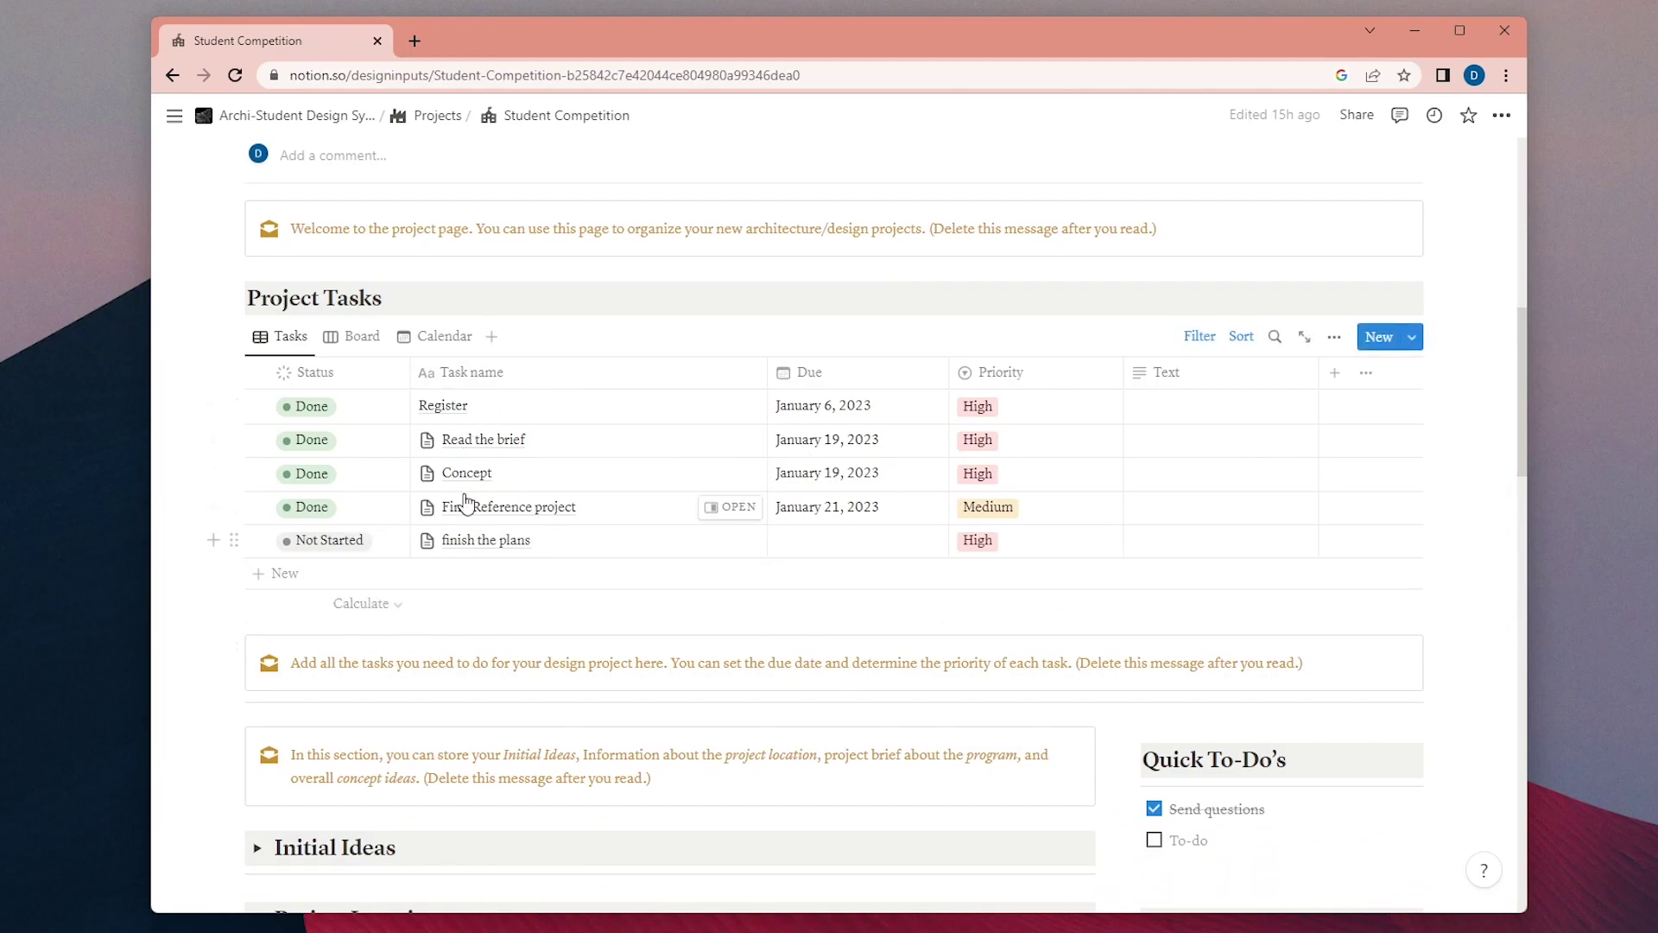
click(391, 544)
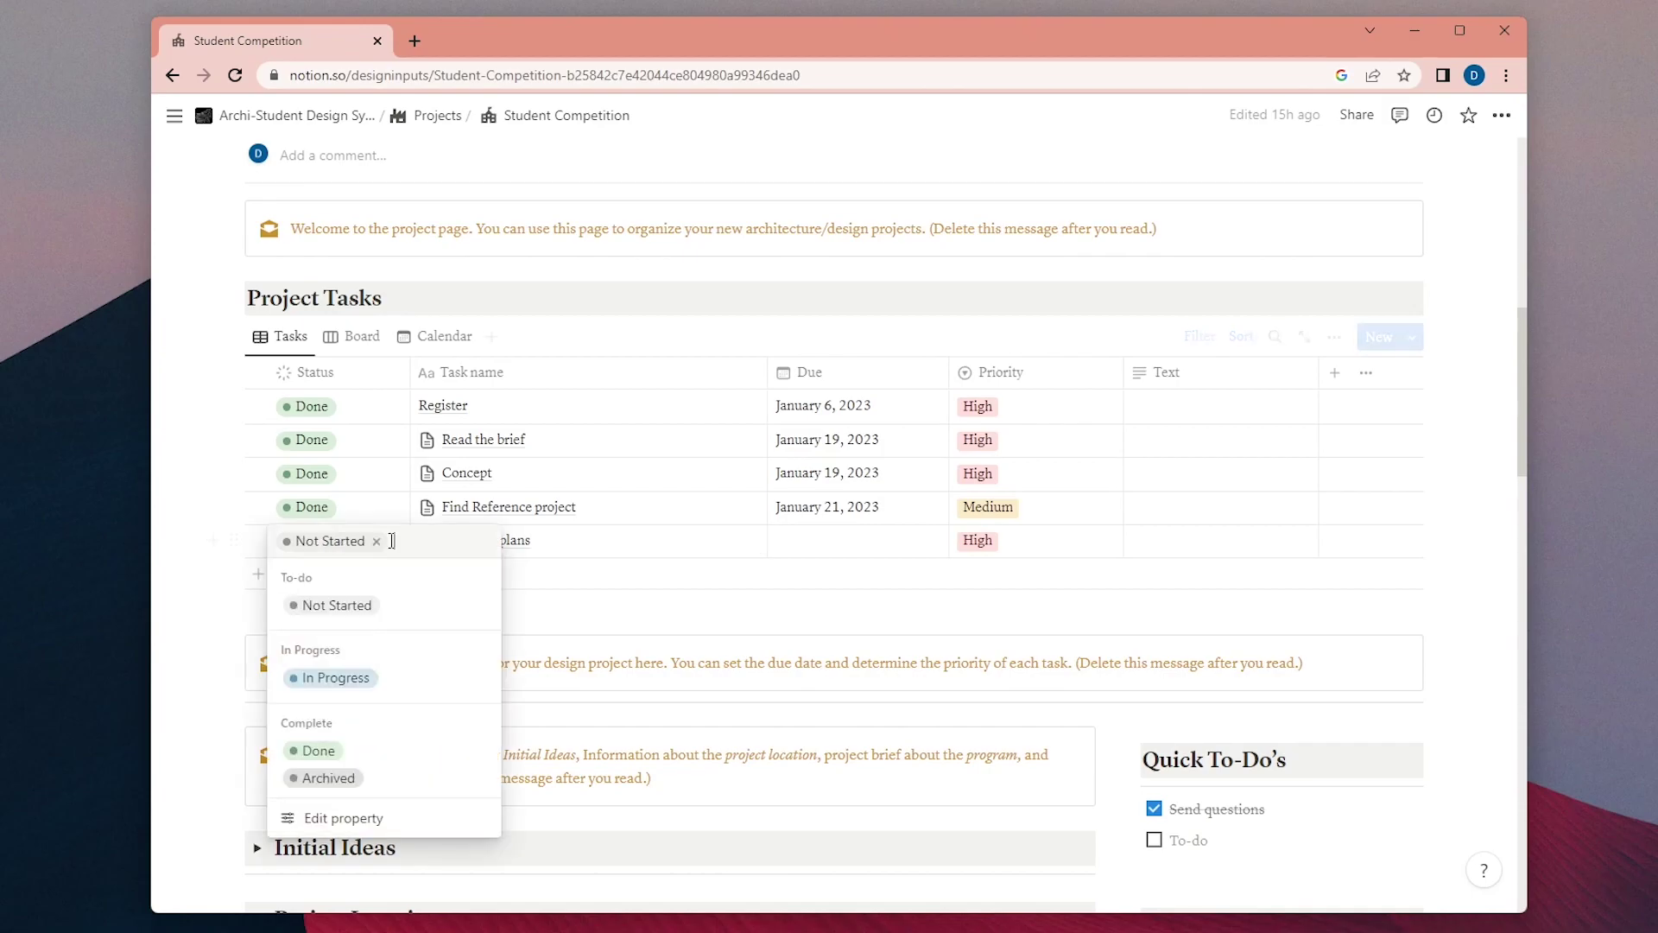
click(393, 754)
Add a 'New task' row to Project Tasks, due April 8, 2023, with Low priority.
scroll(394, 754, up, 5)
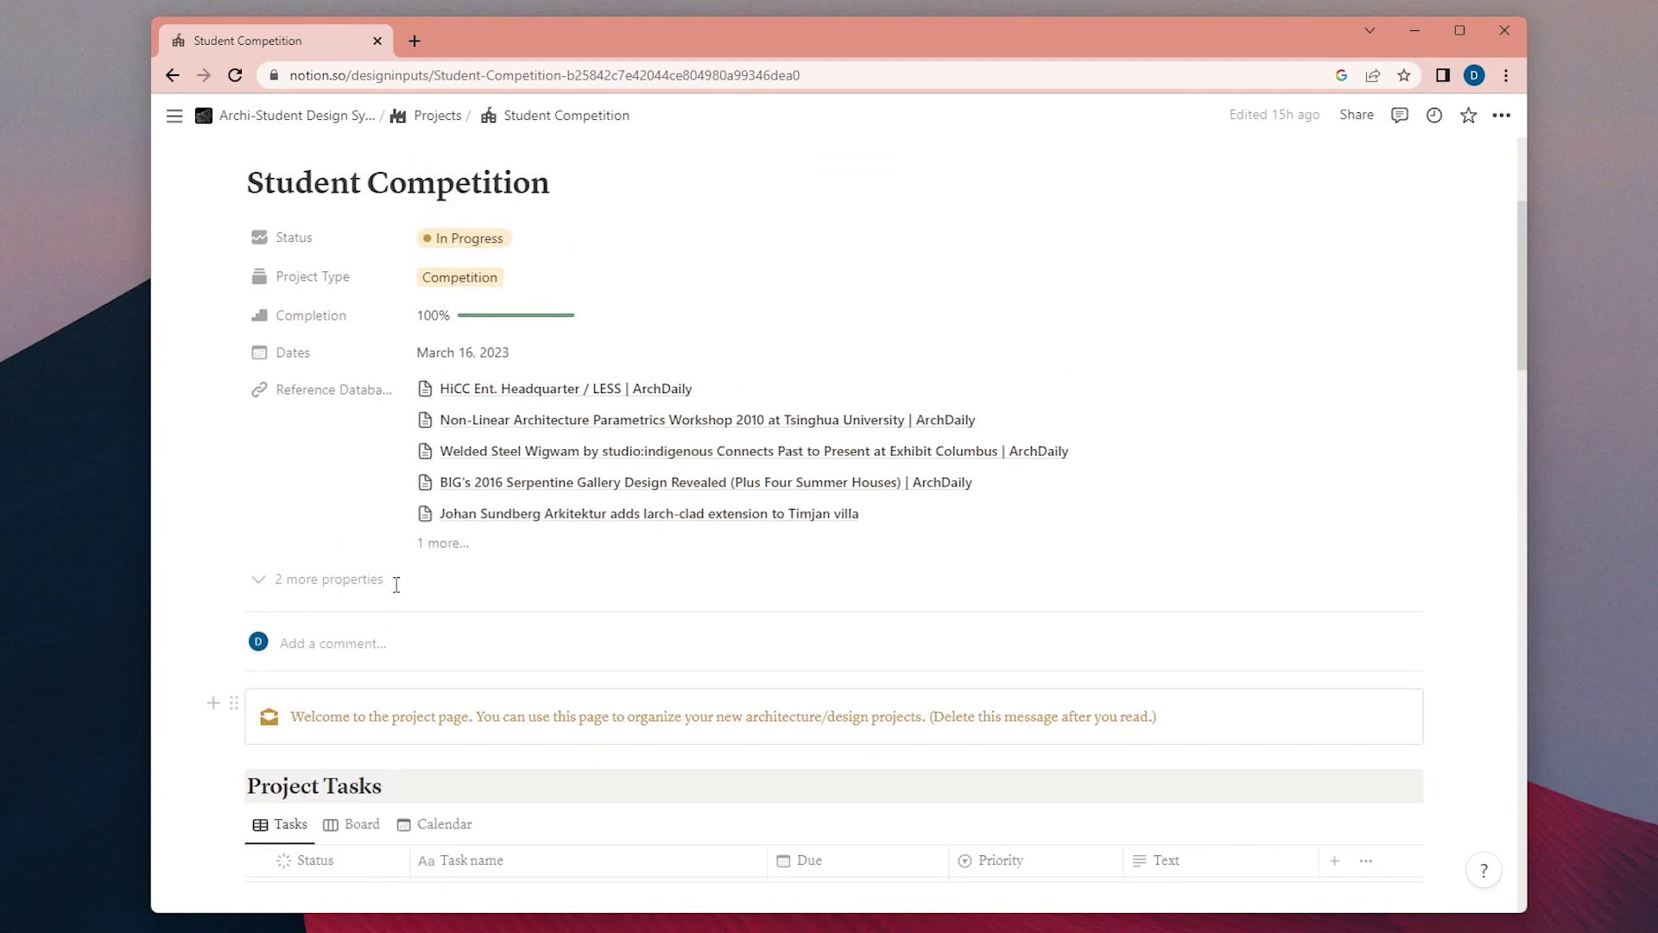
scroll(458, 323, down, 6)
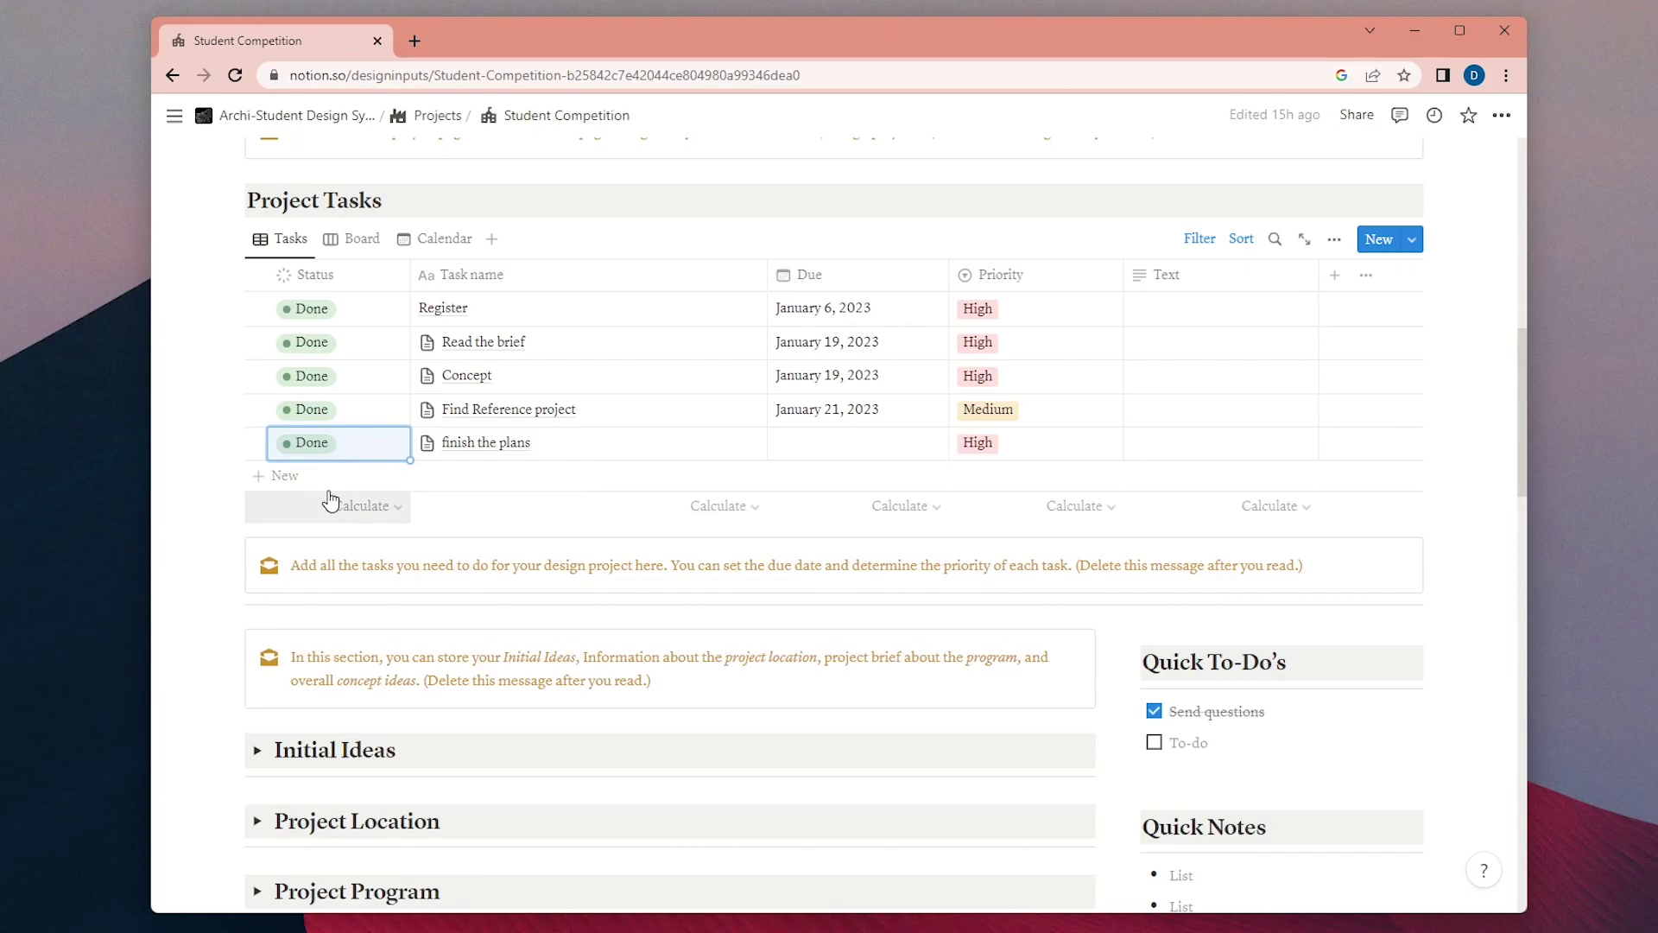
click(289, 477)
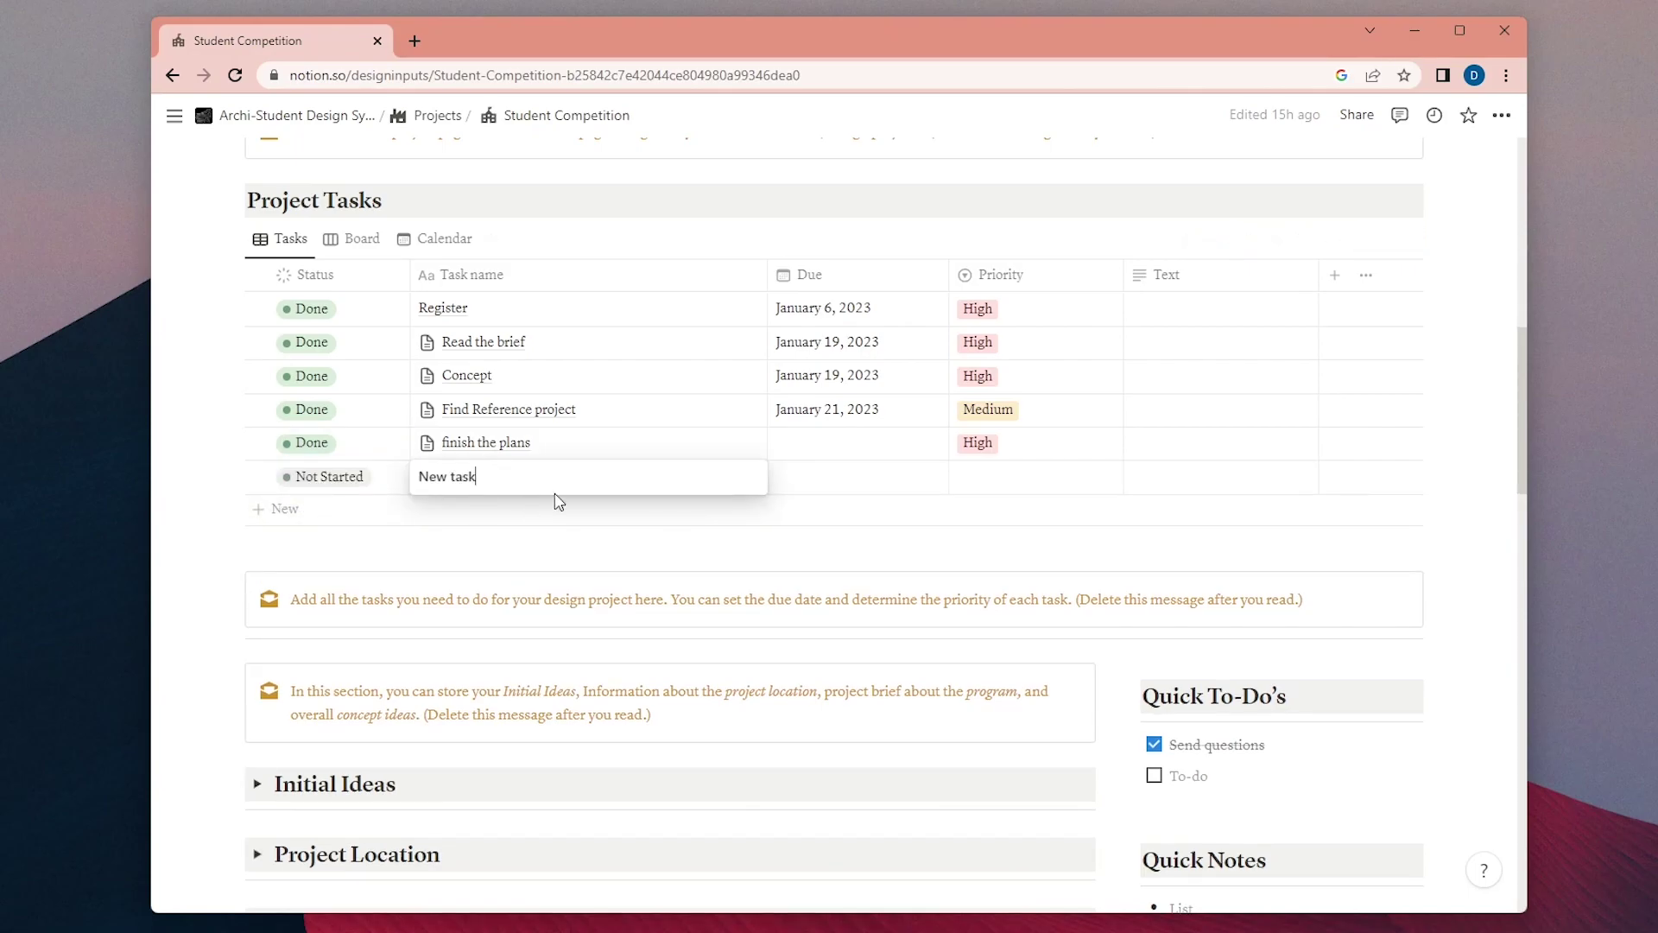
click(810, 476)
click(810, 476)
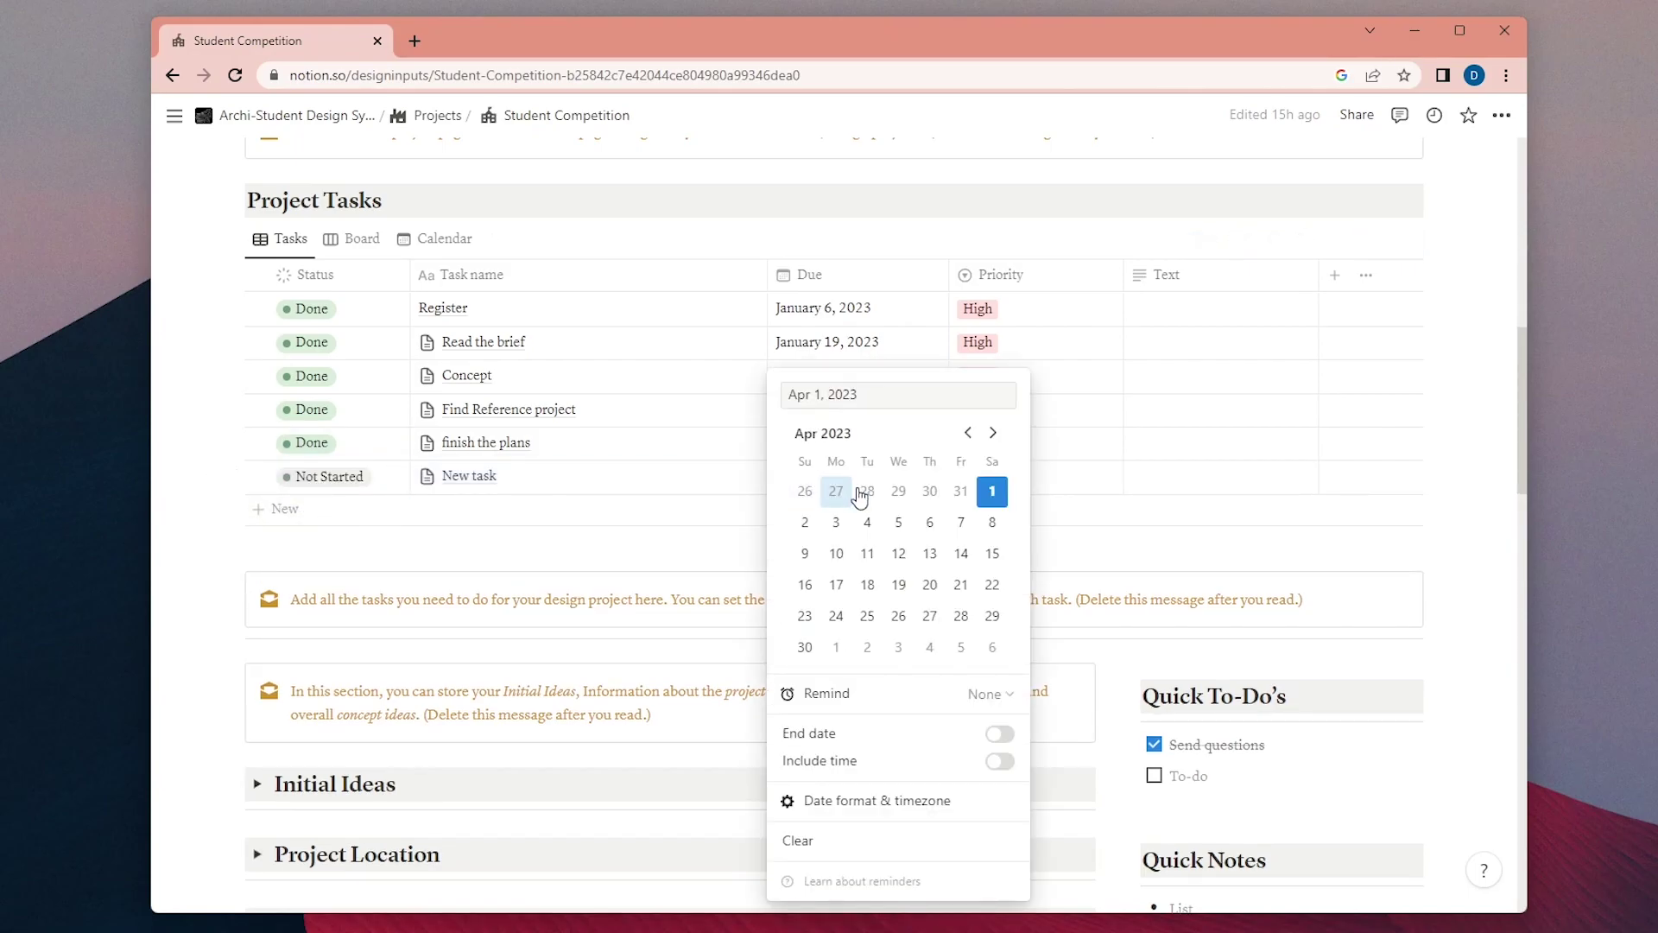
click(992, 523)
click(1116, 525)
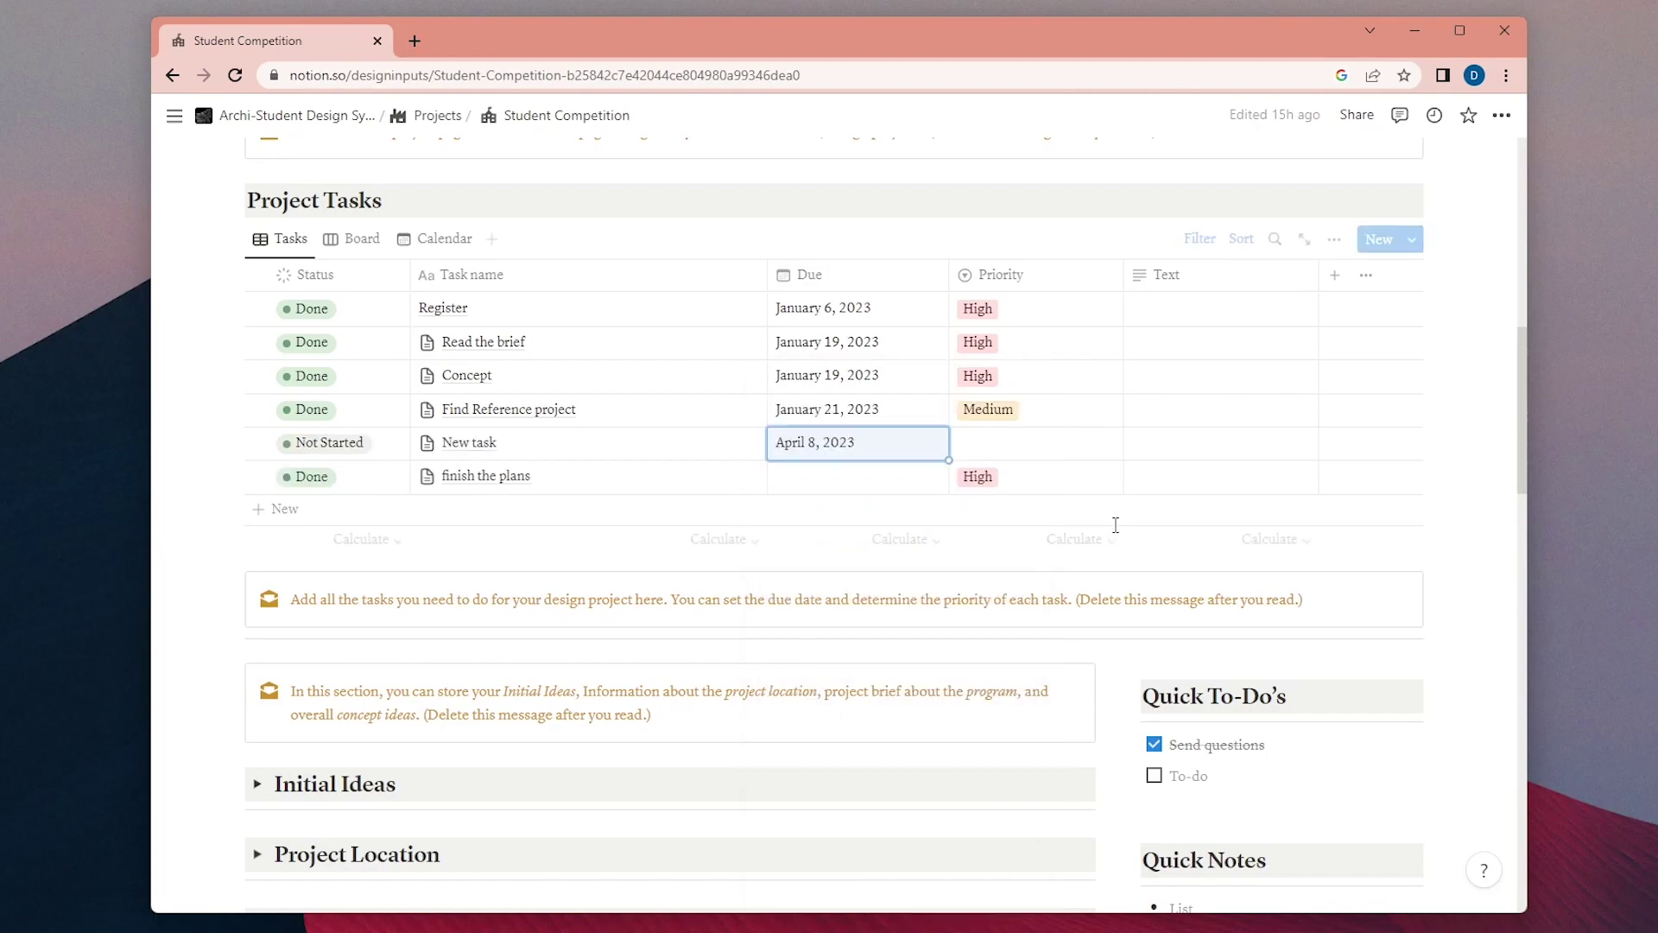
click(1047, 449)
click(1061, 513)
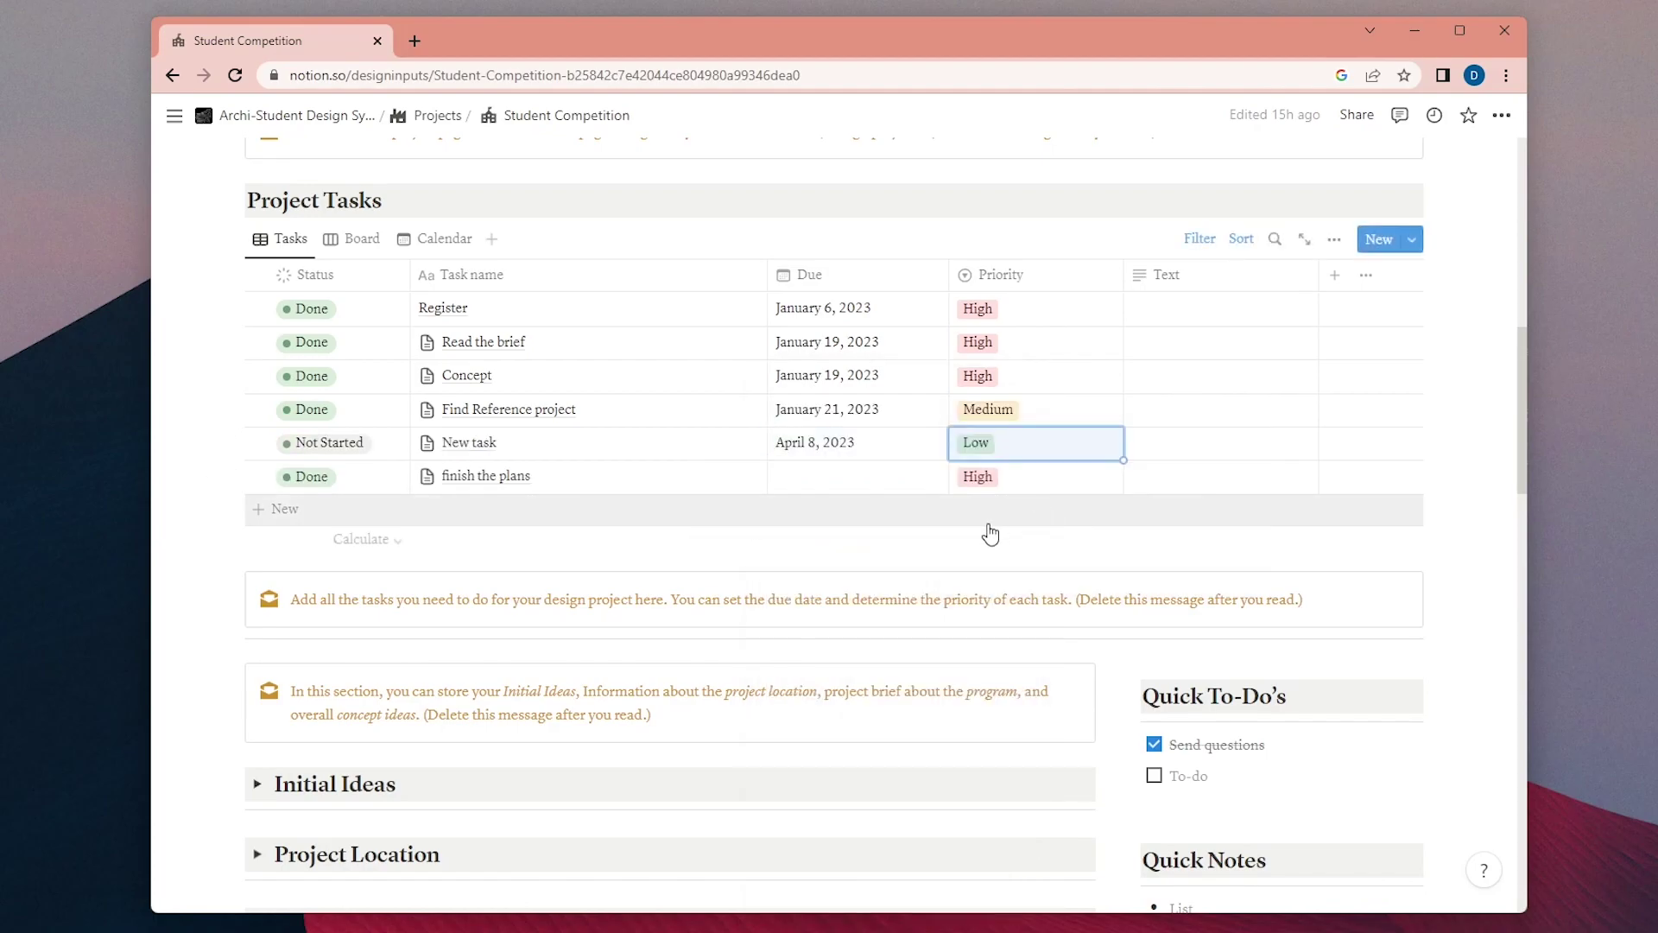
Finish the task row, then scroll down to Weekly Notes and peek inside Week 01.
click(203, 558)
scroll(614, 441, up, 8)
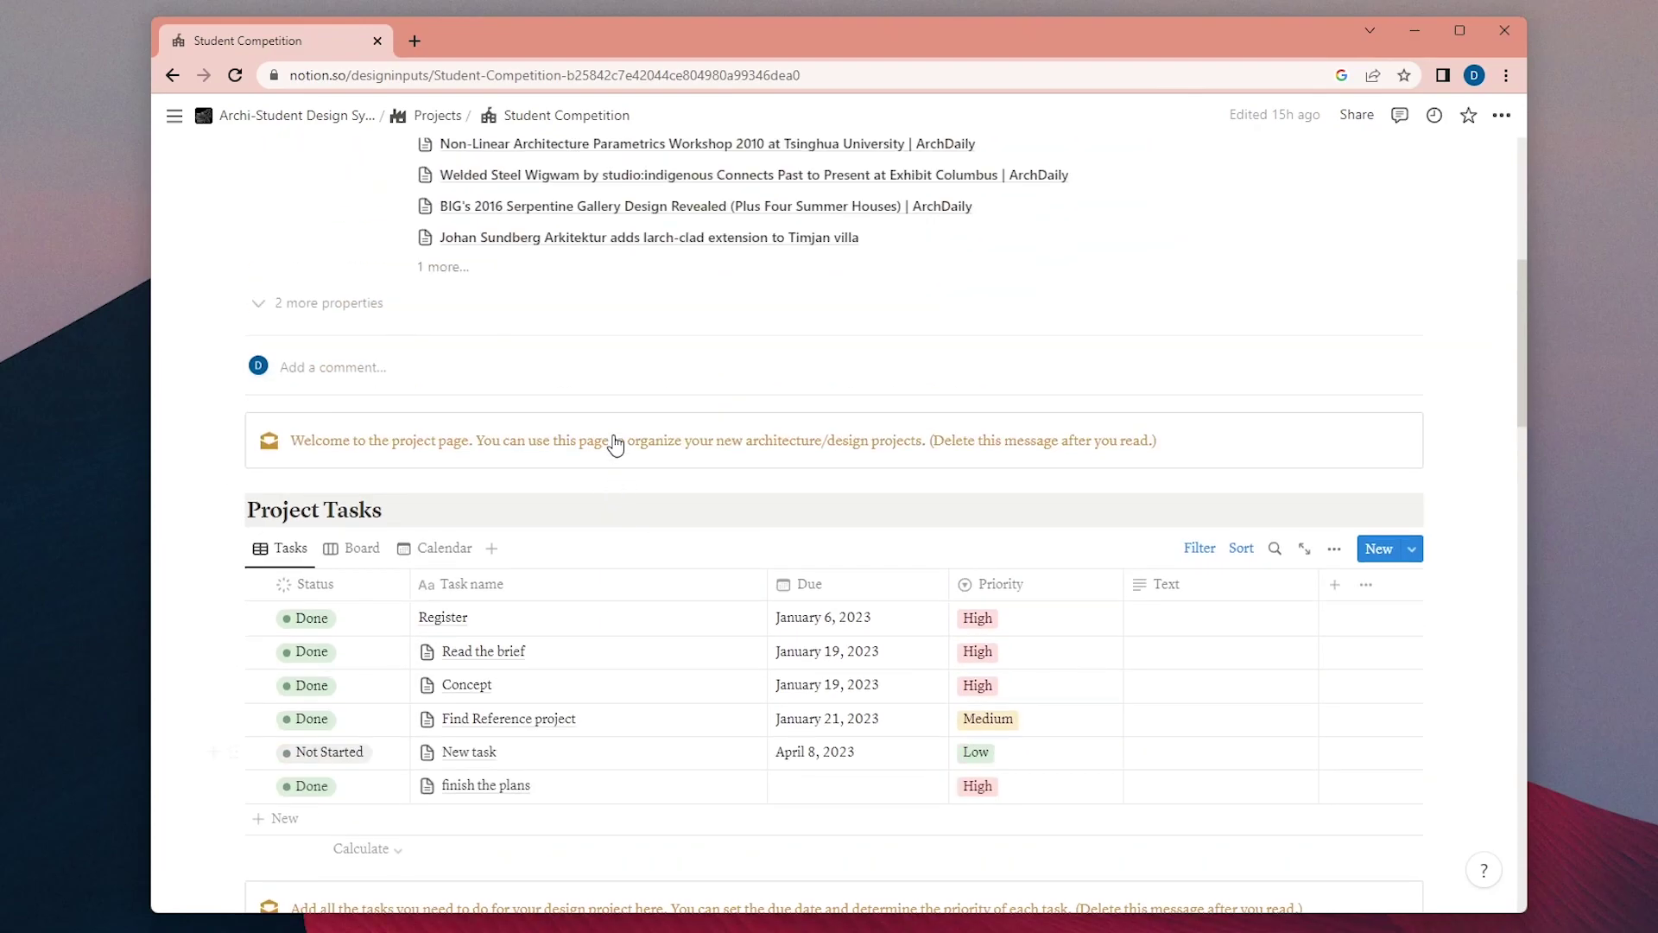
scroll(587, 416, down, 10)
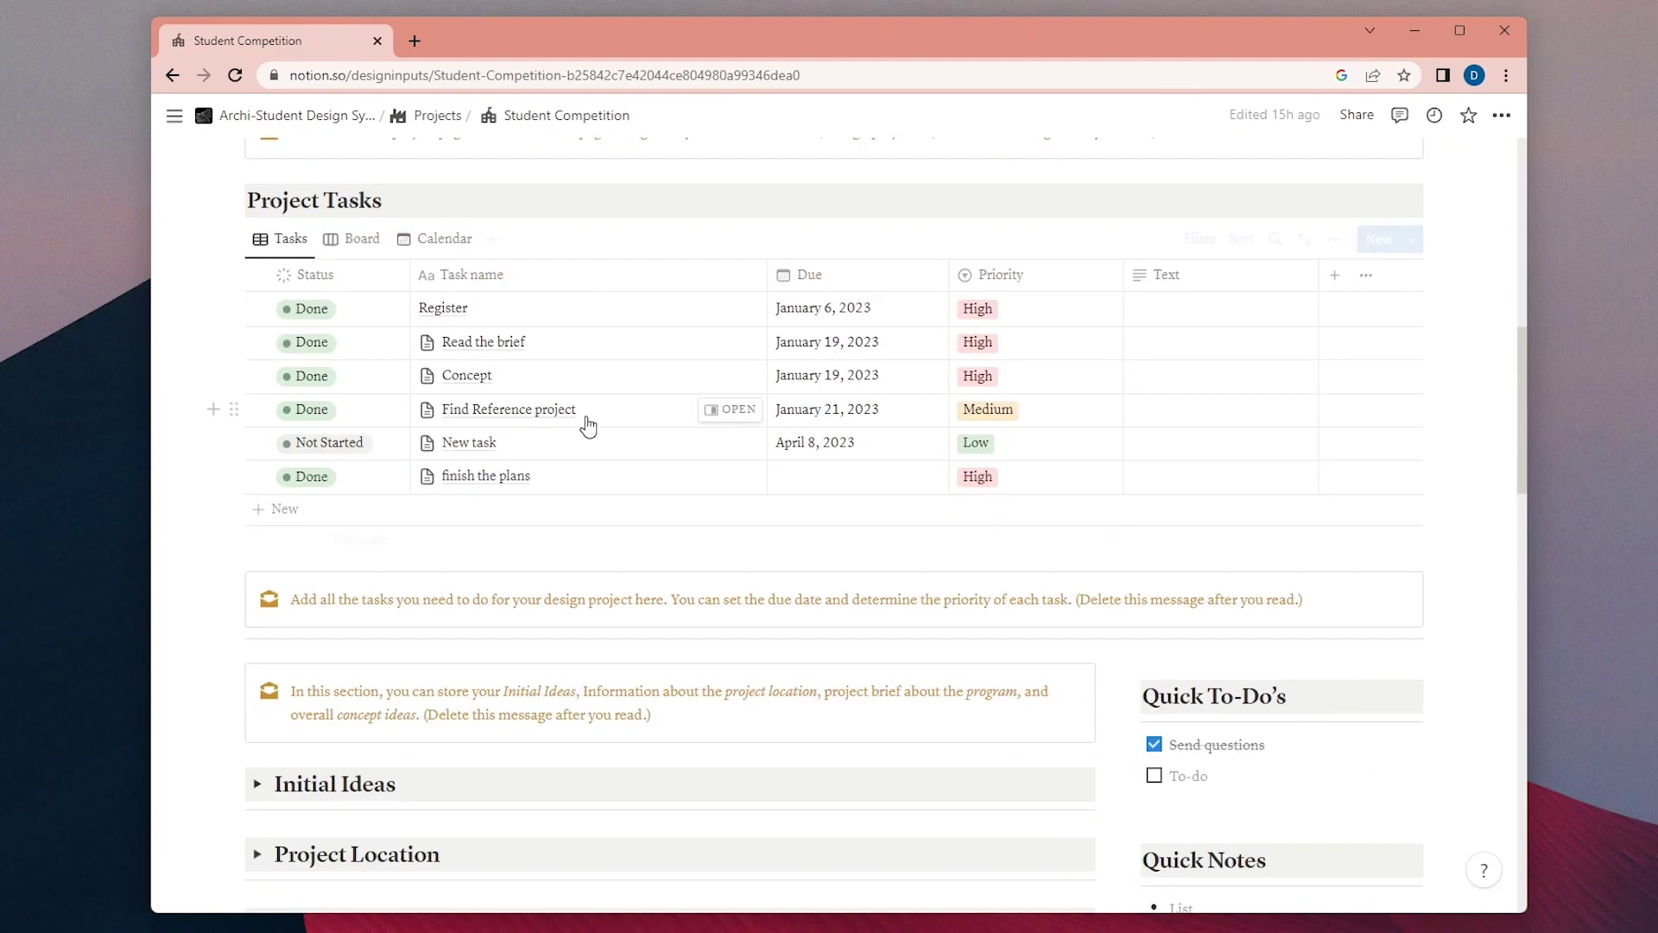
scroll(588, 413, down, 1)
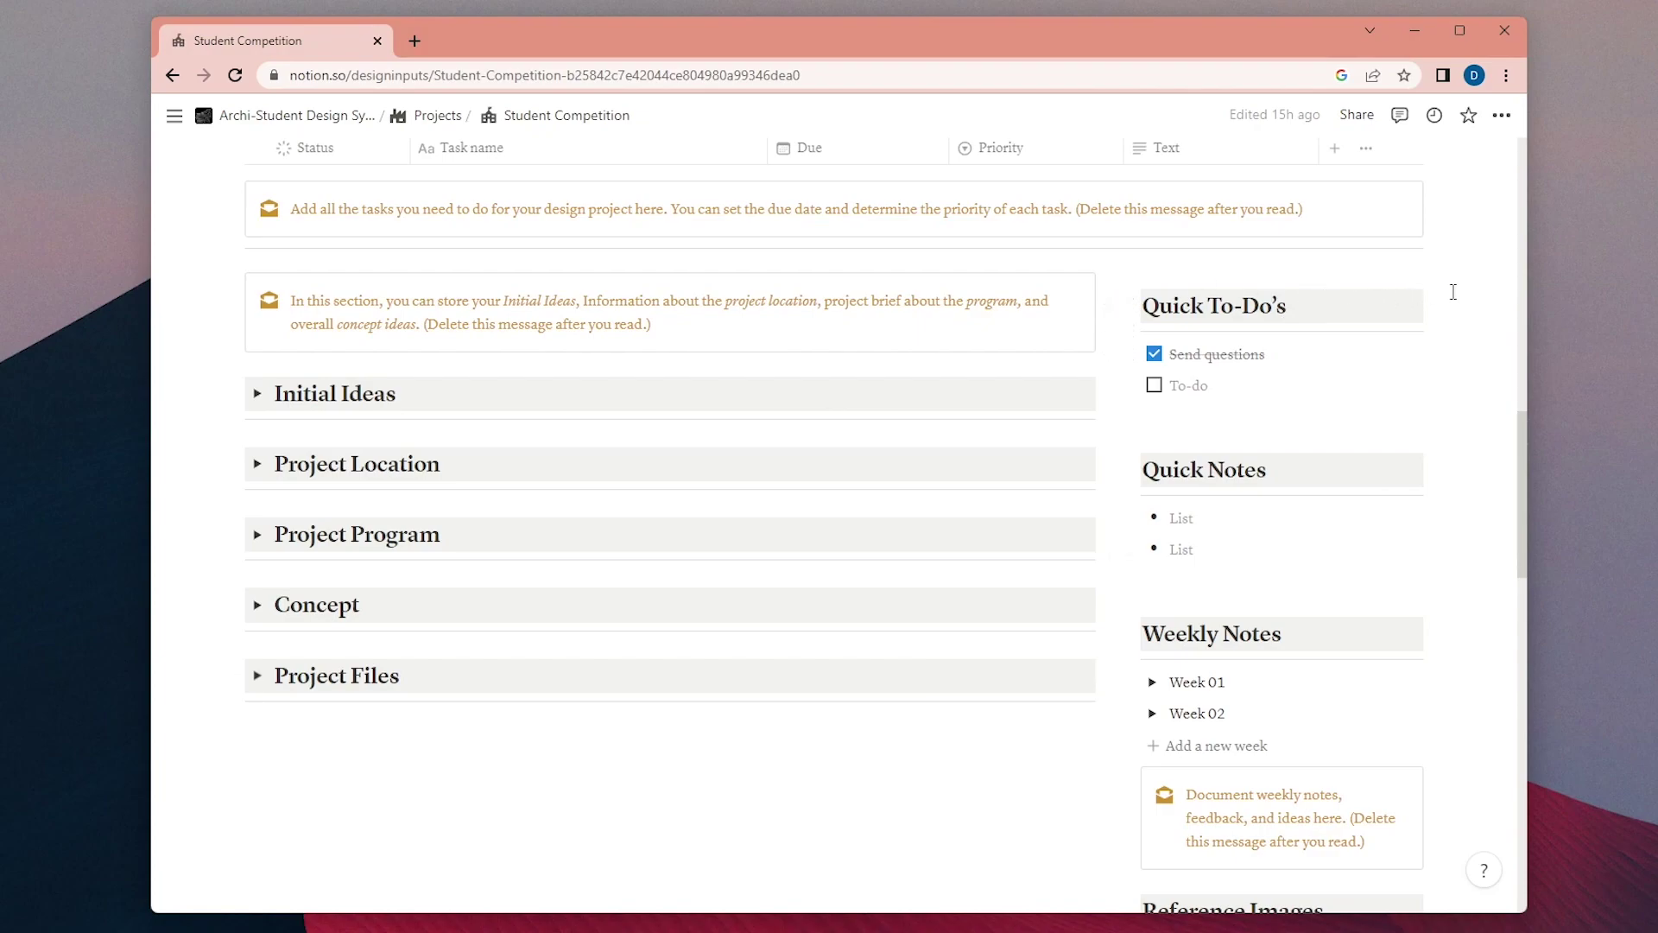
scroll(1382, 605, down, 1)
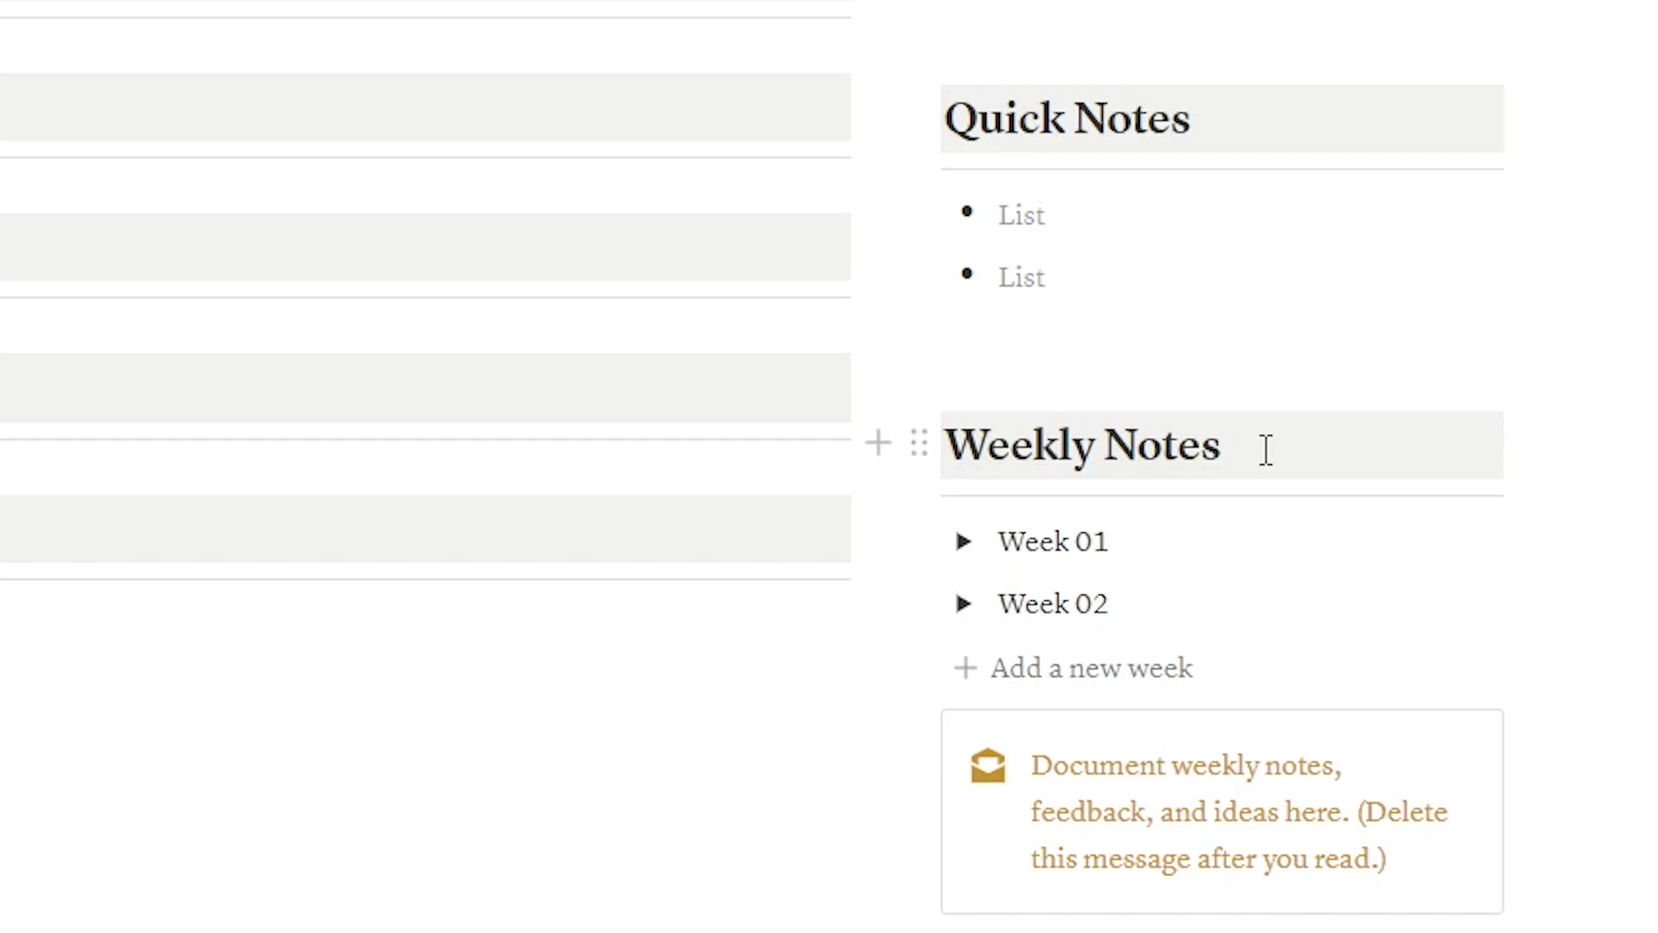
scroll(1266, 449, down, 2)
click(966, 349)
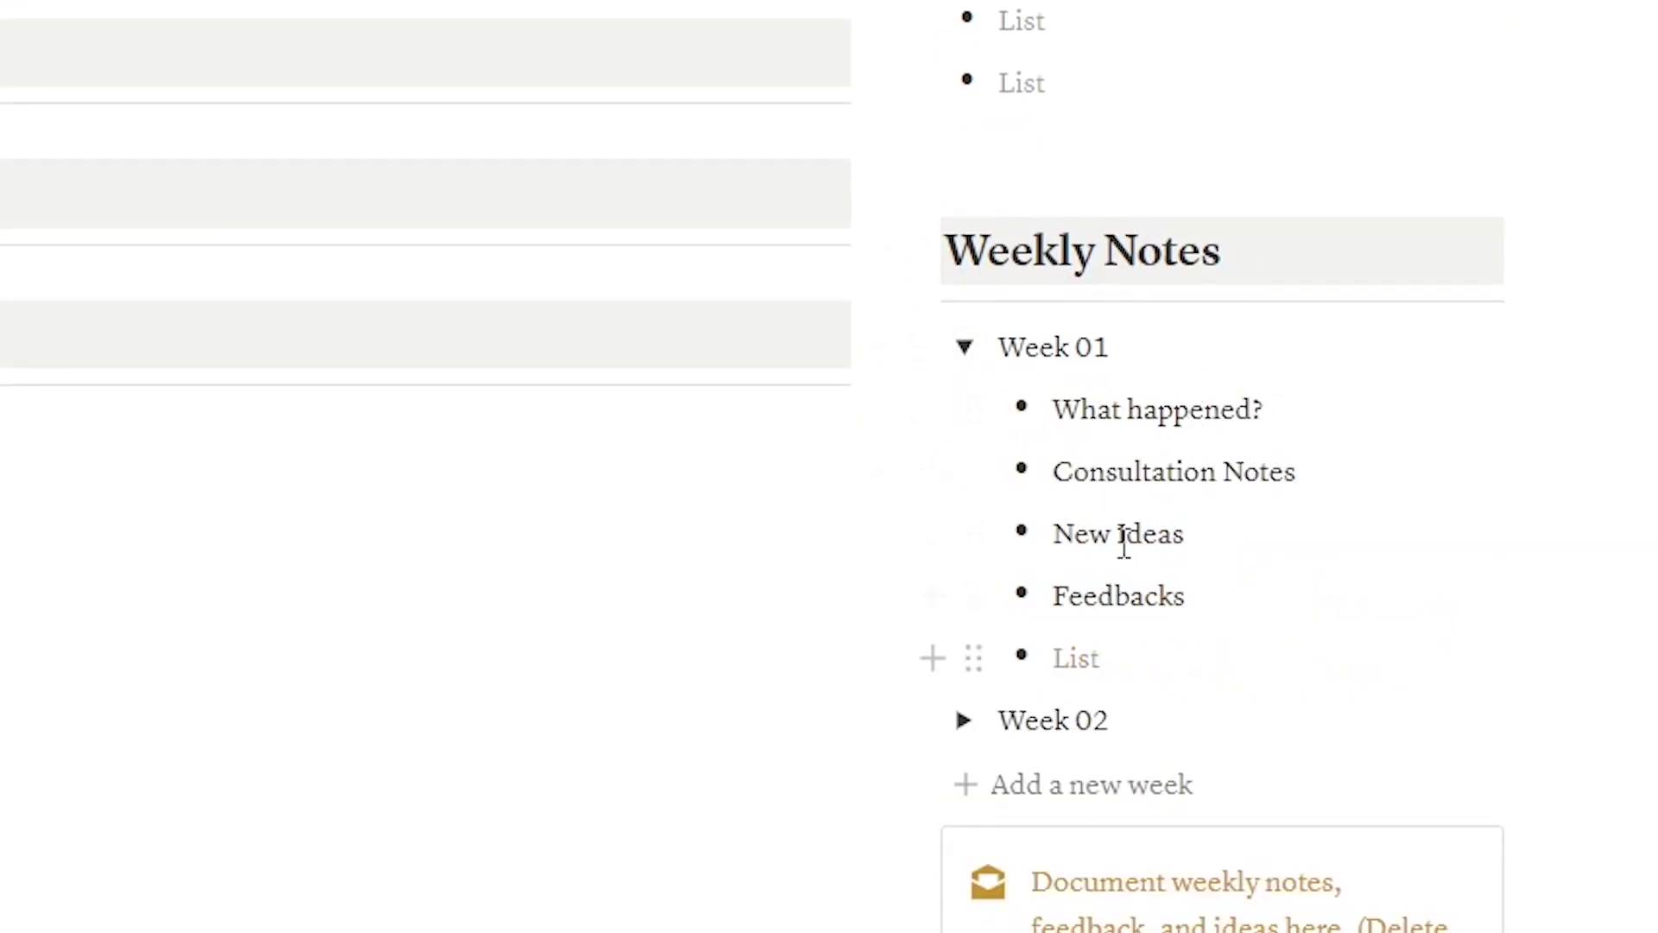
click(965, 347)
Add a Week 03 entry and move the Add a new week block below it.
click(1142, 480)
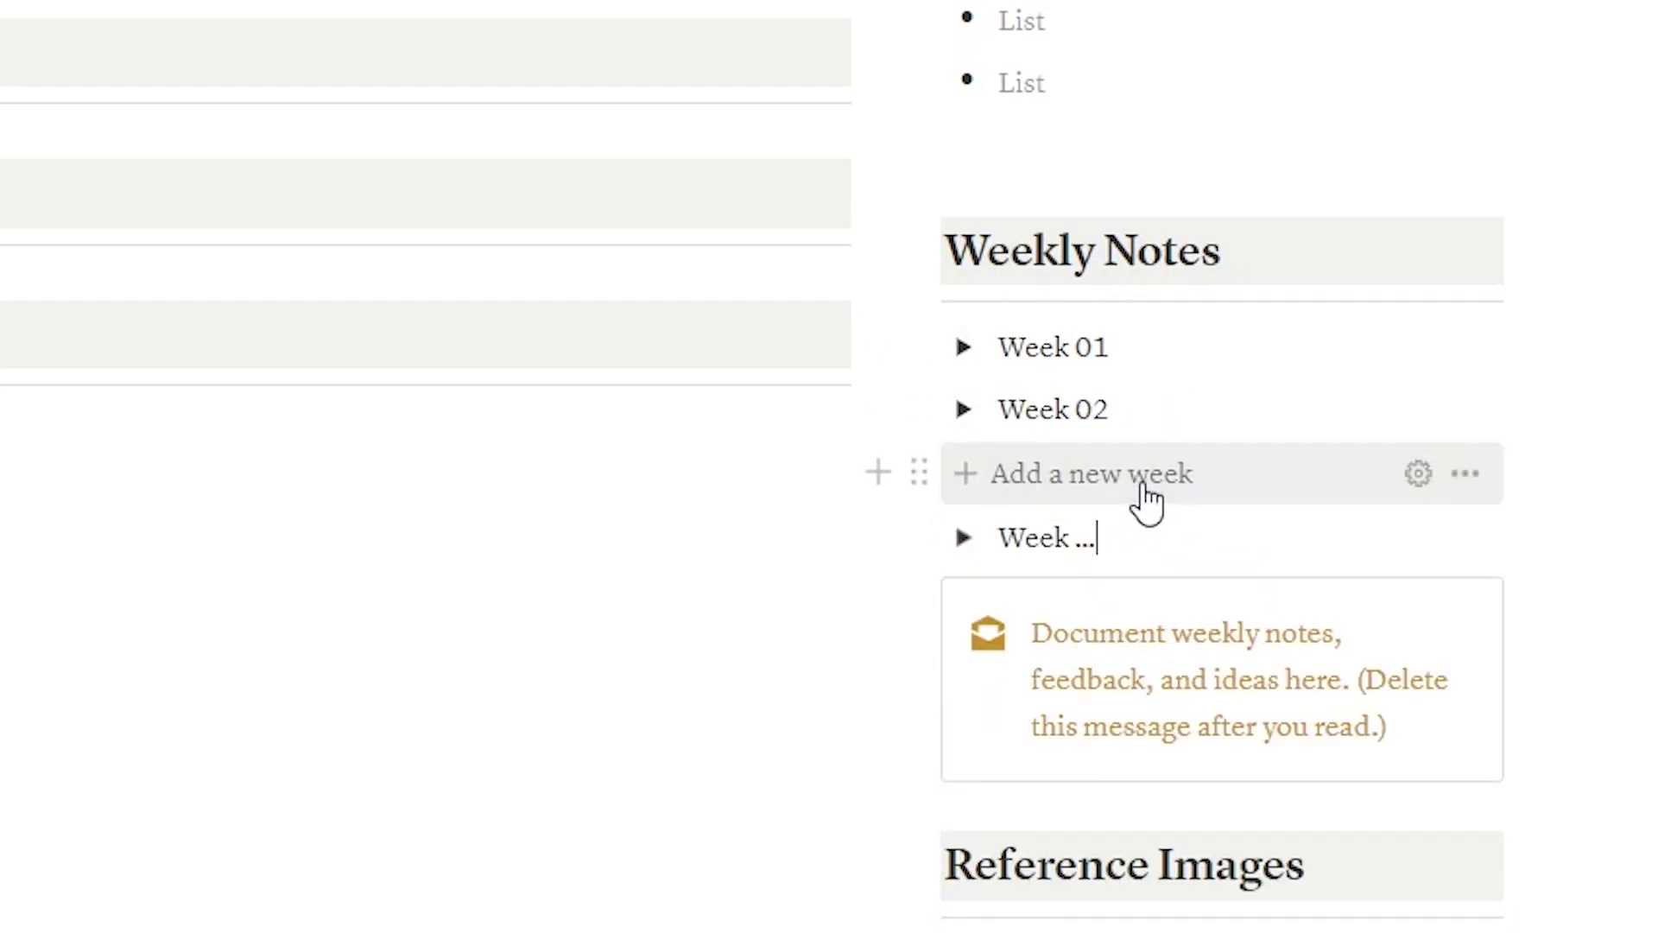
key(BackSpace)
key(BackSpace)
key(BackSpace)
key(BackSpace)
text(03)
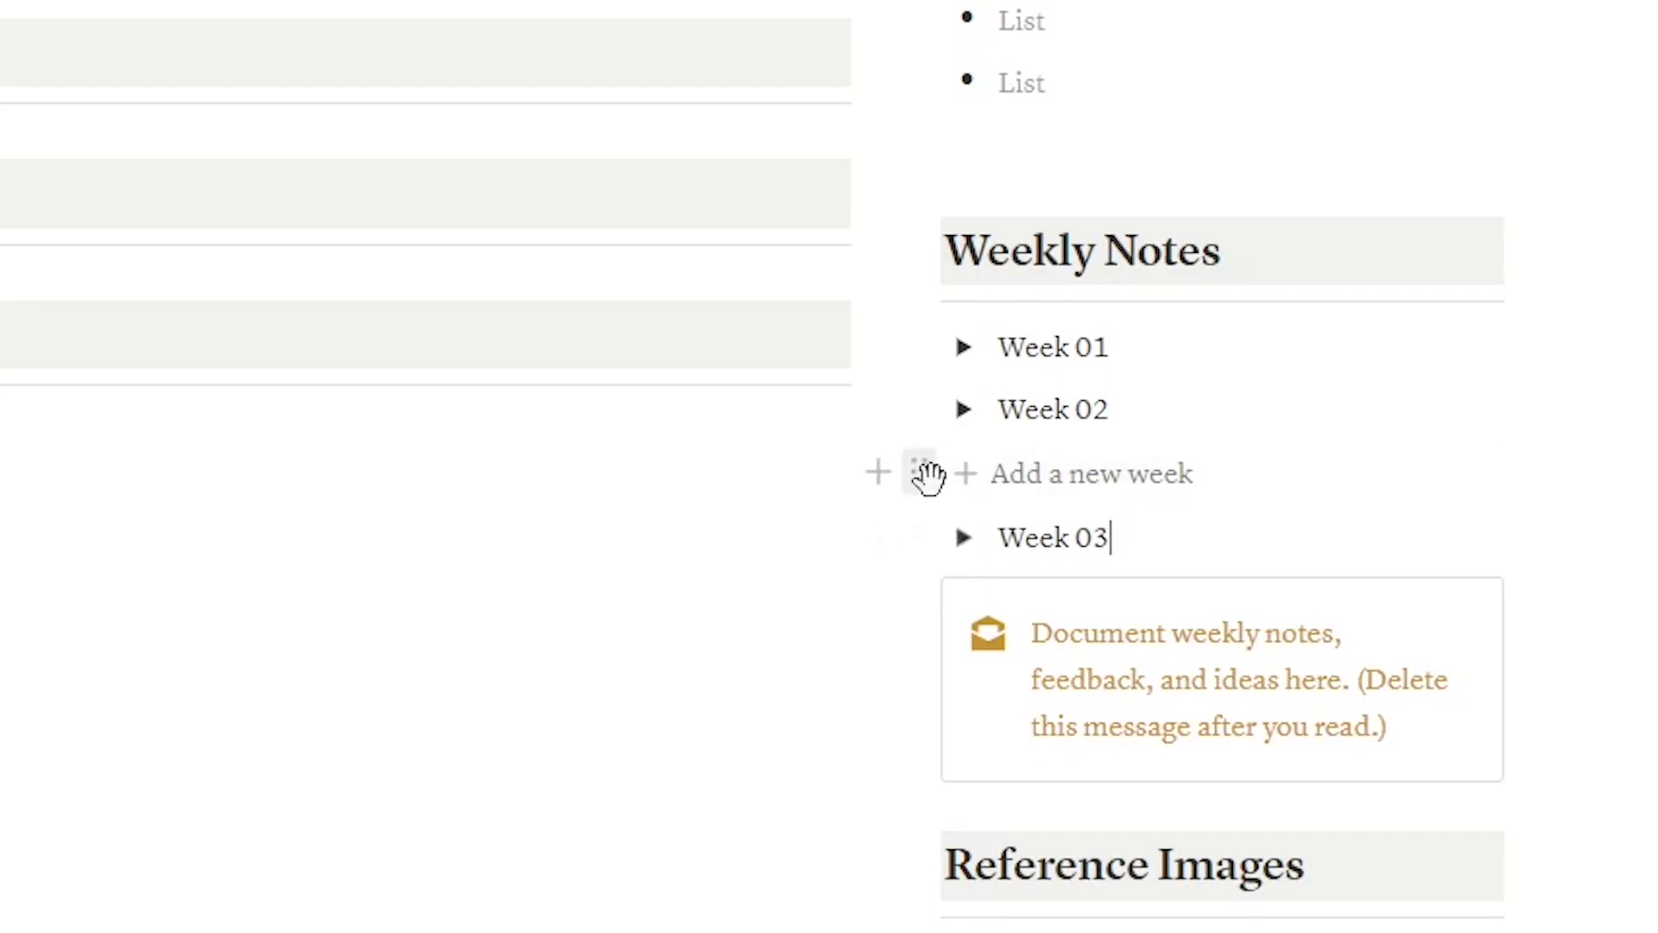
drag(925, 474, 951, 577)
click(965, 473)
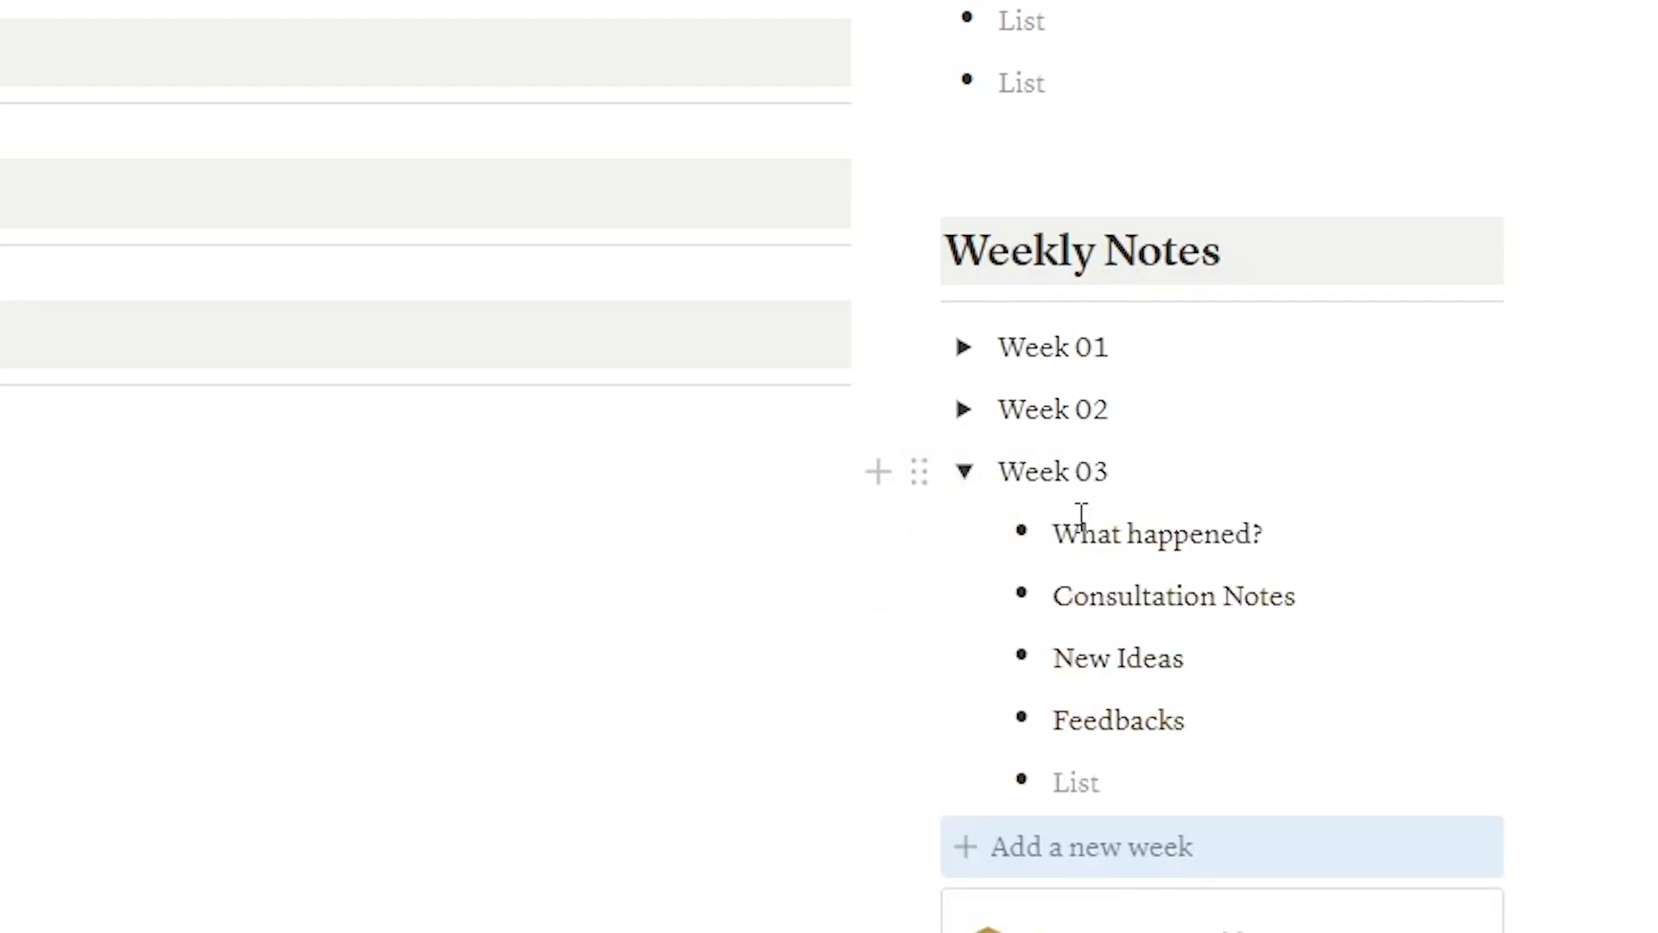
click(965, 473)
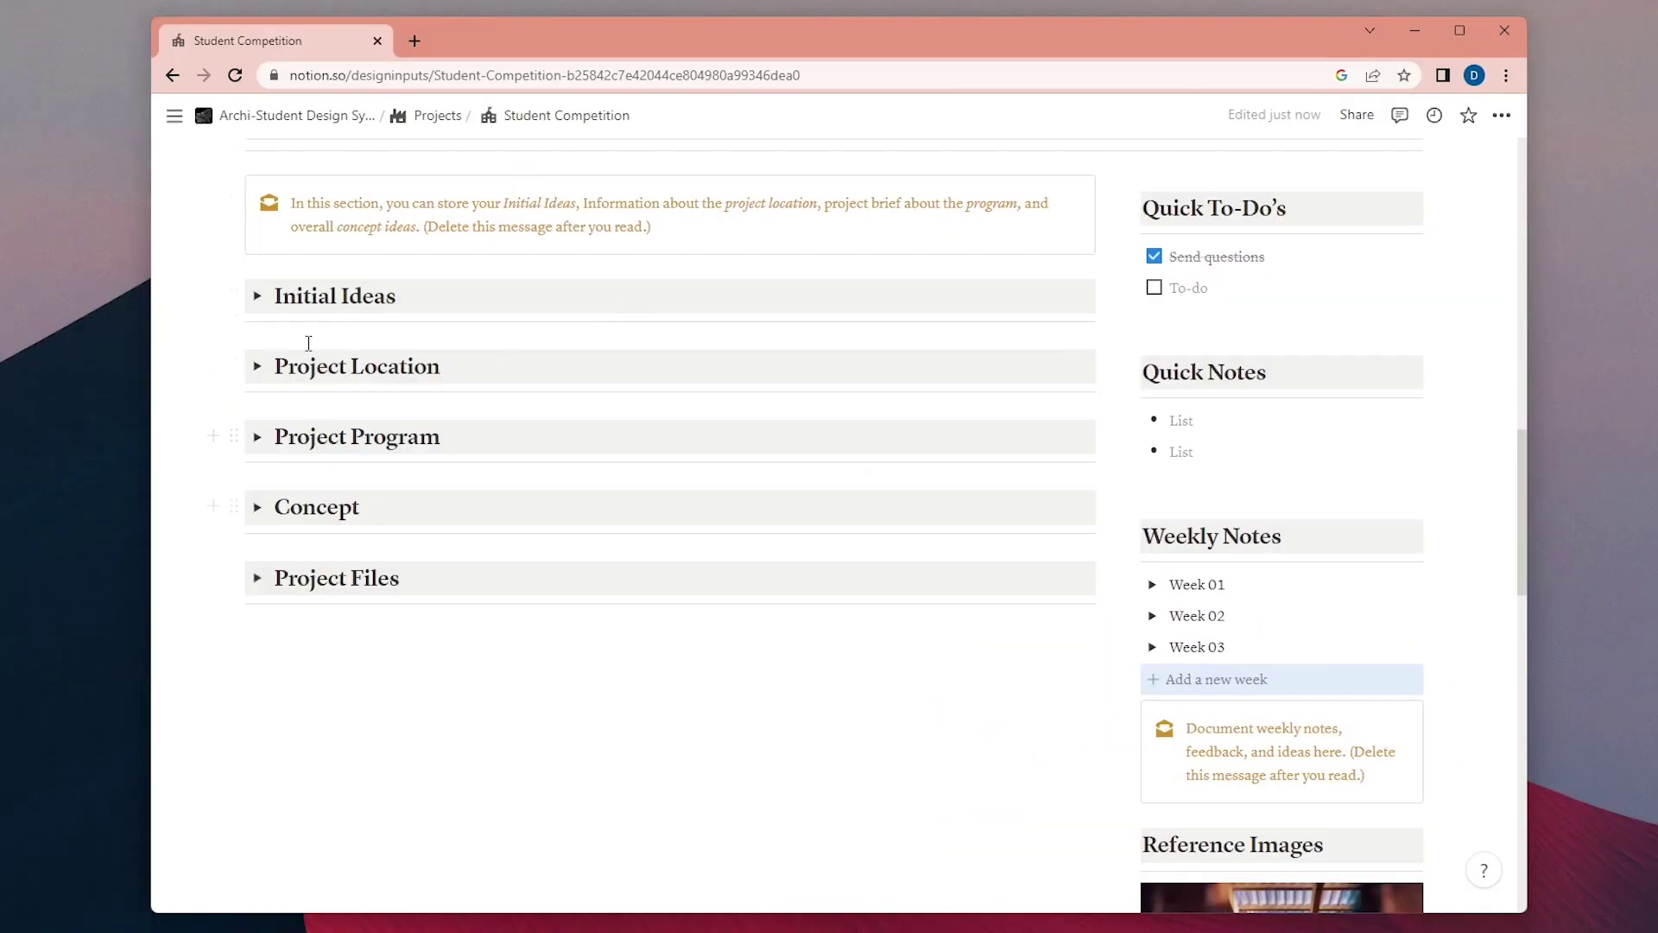
Expand the Initial Ideas and Project Location sections.
click(257, 295)
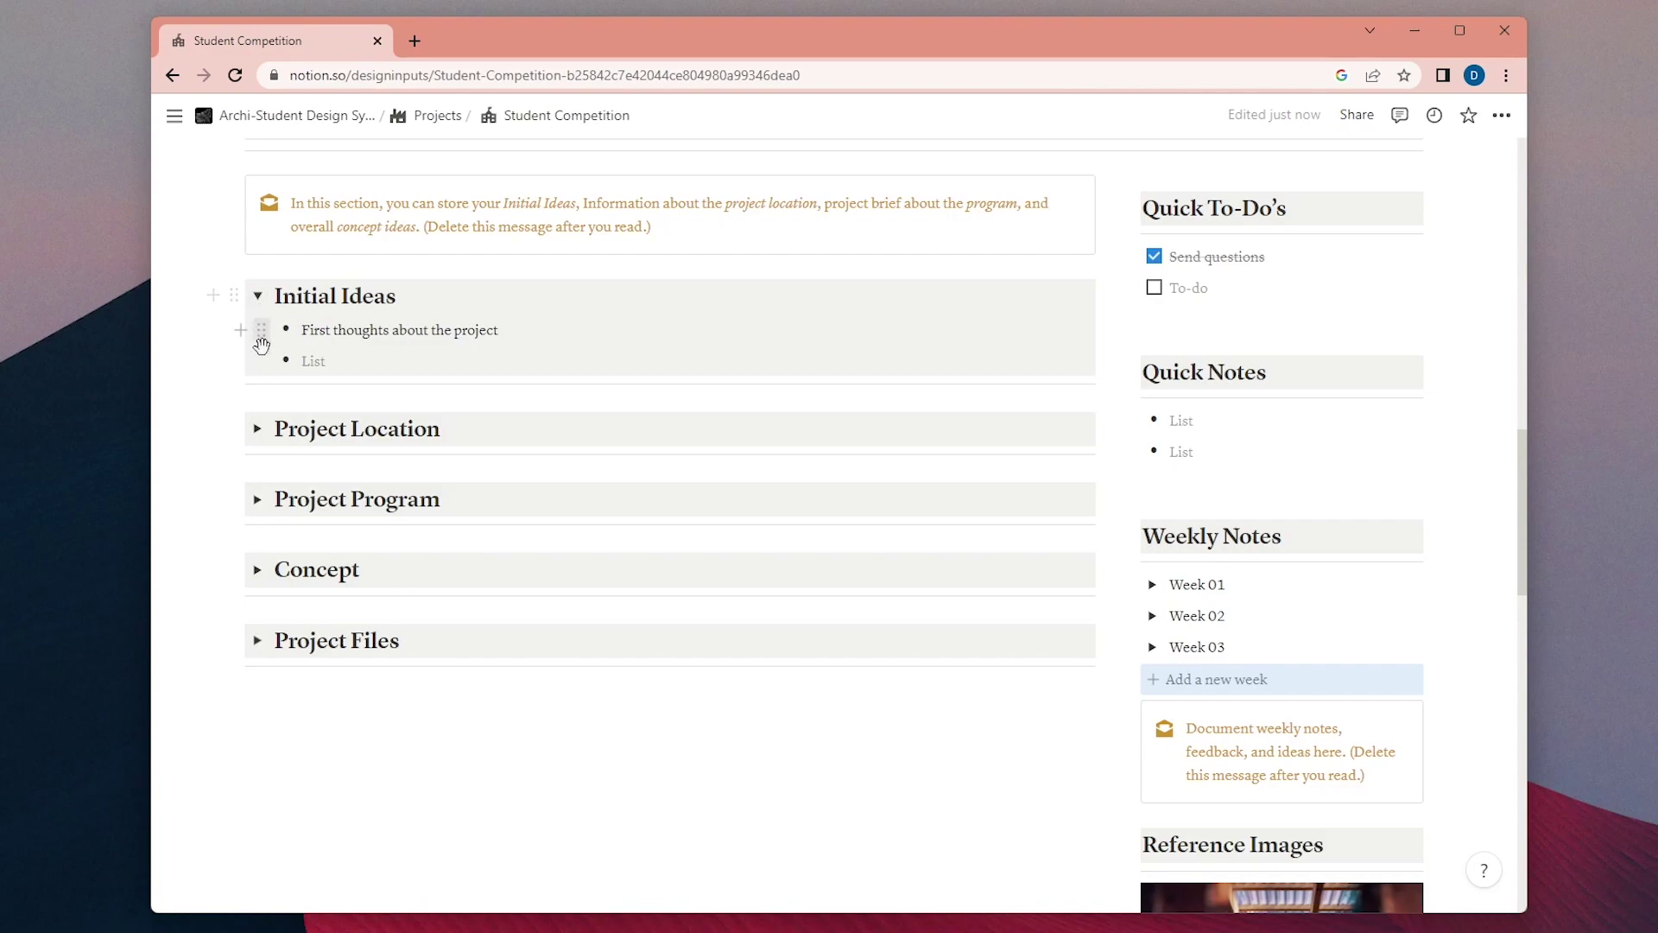
click(257, 429)
scroll(259, 432, down, 2)
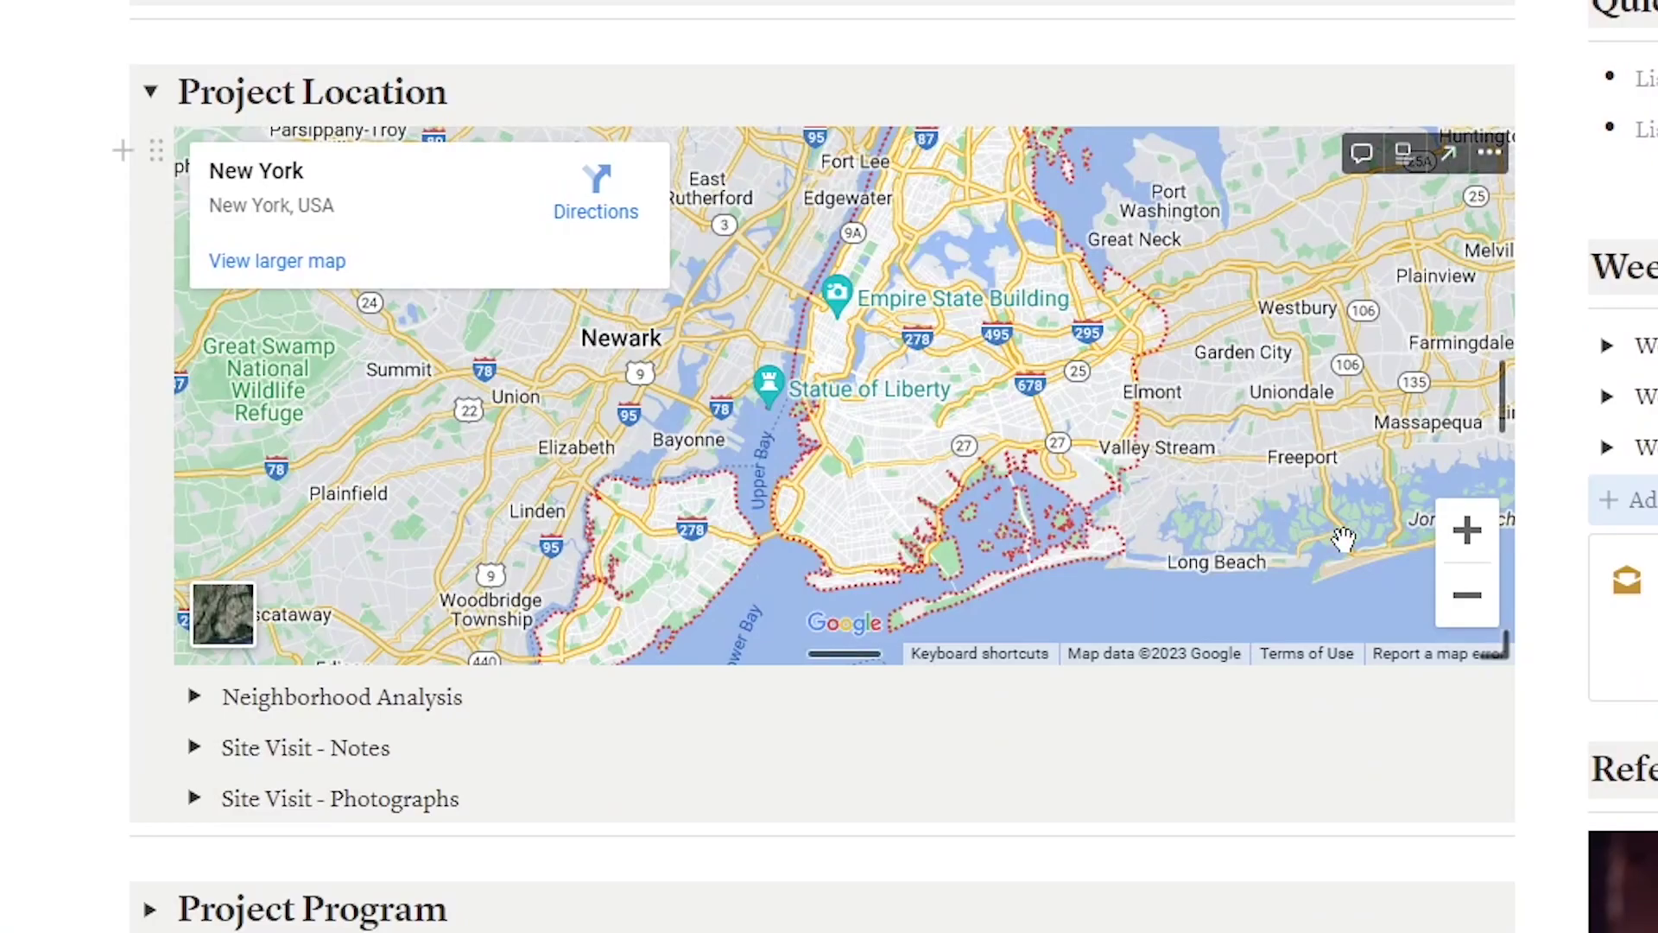
Make the map taller, zoom into Brooklyn and pan toward Atlantic Ave and Prospect Heights.
drag(883, 660, 883, 735)
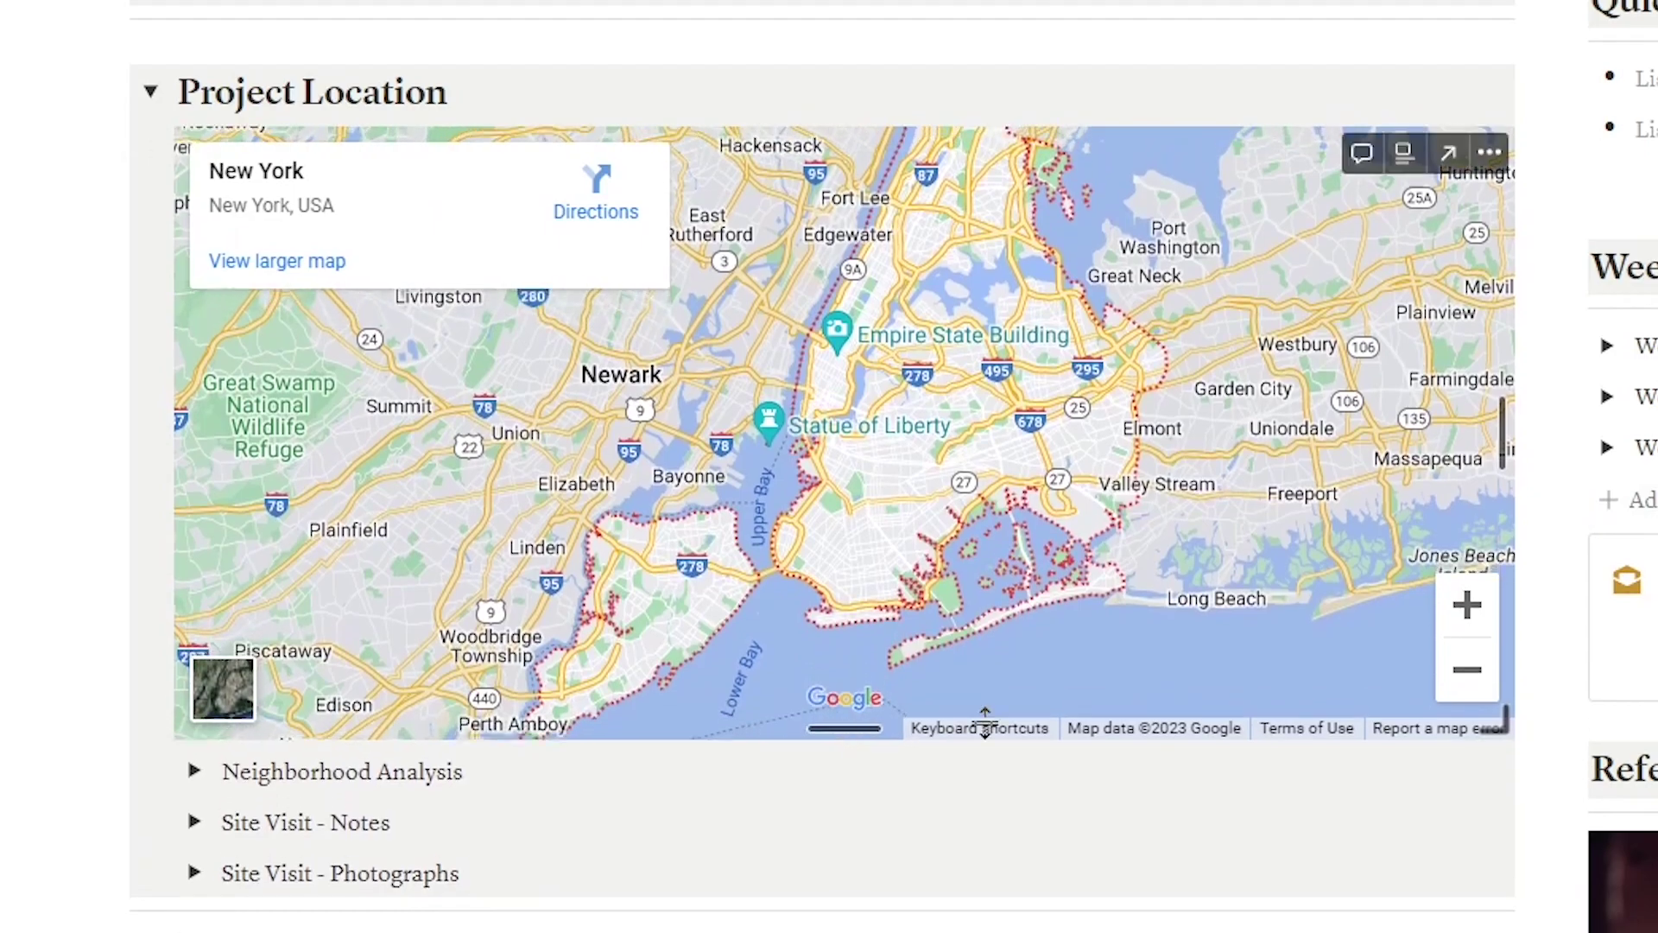
click(1466, 609)
click(1466, 609)
click(1467, 609)
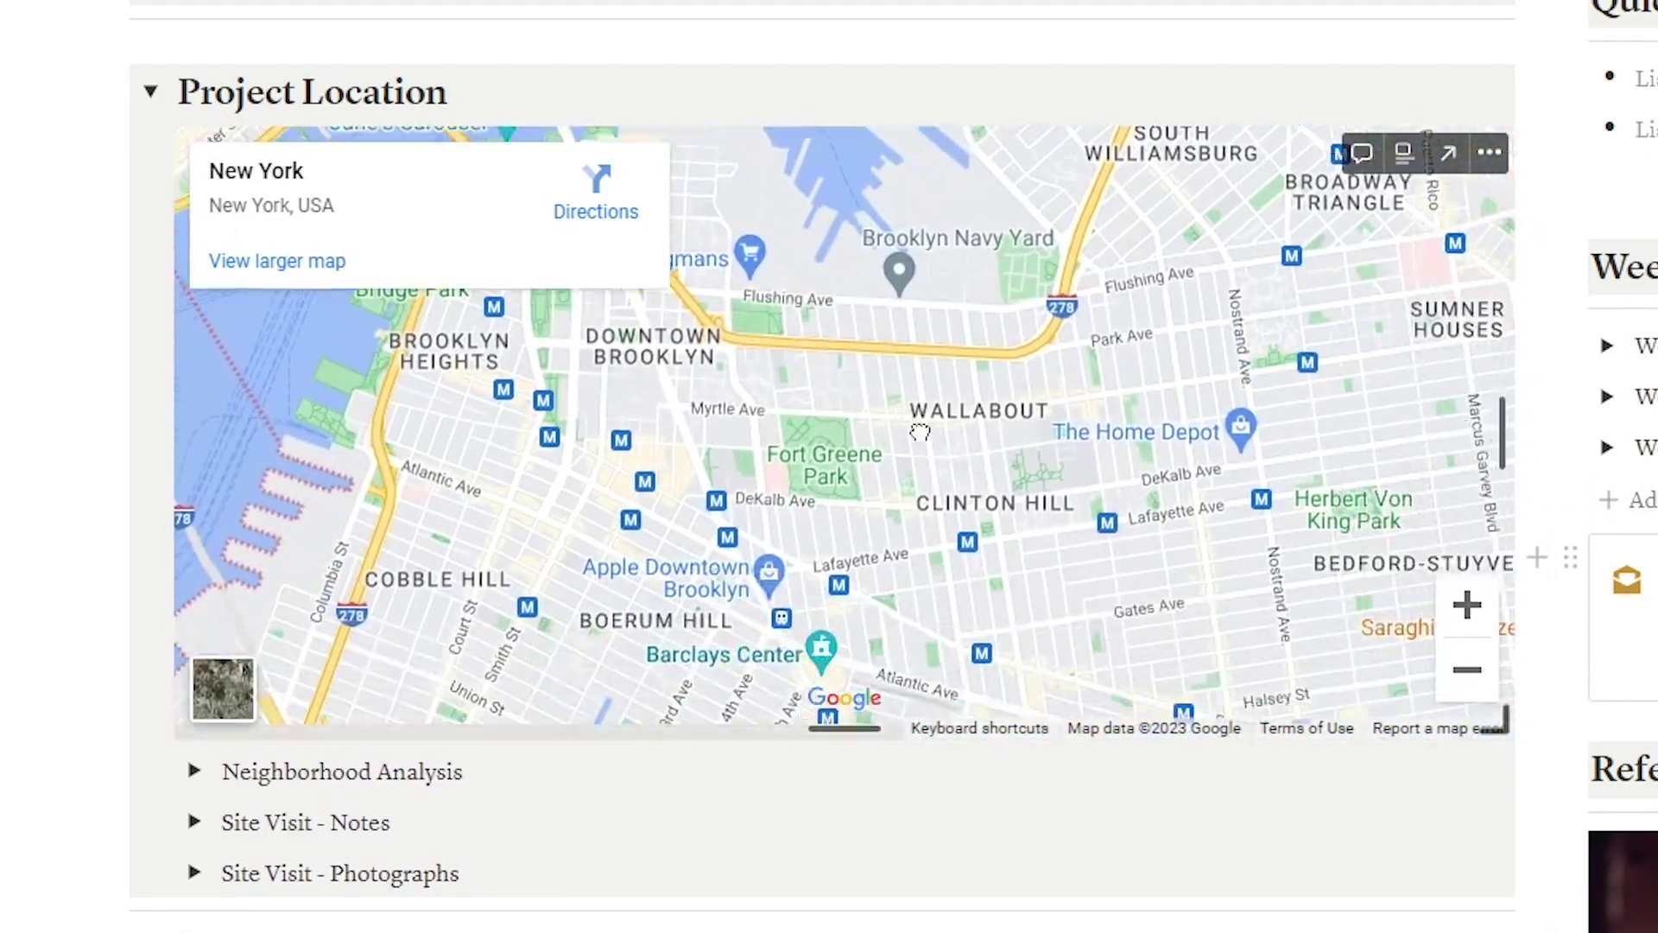
click(1468, 611)
click(1469, 610)
drag(1295, 637, 990, 501)
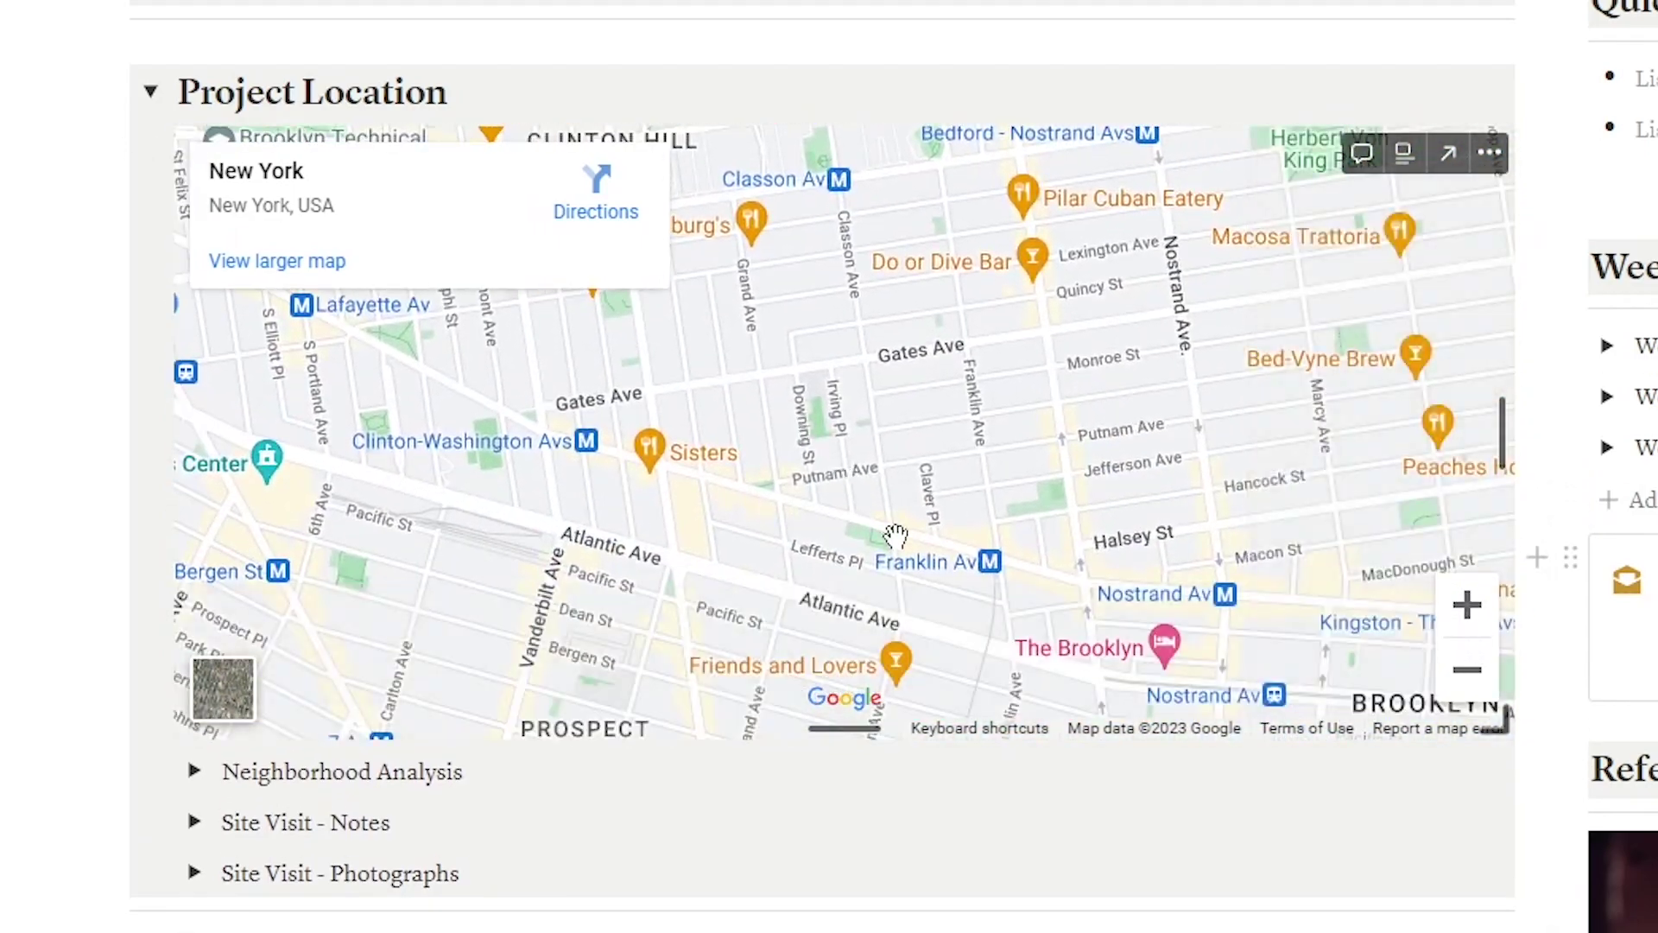
Inspect Neighborhood Analysis, Site Visit - Notes and Site Visit - Photographs, trying the image option.
scroll(562, 751, down, 3)
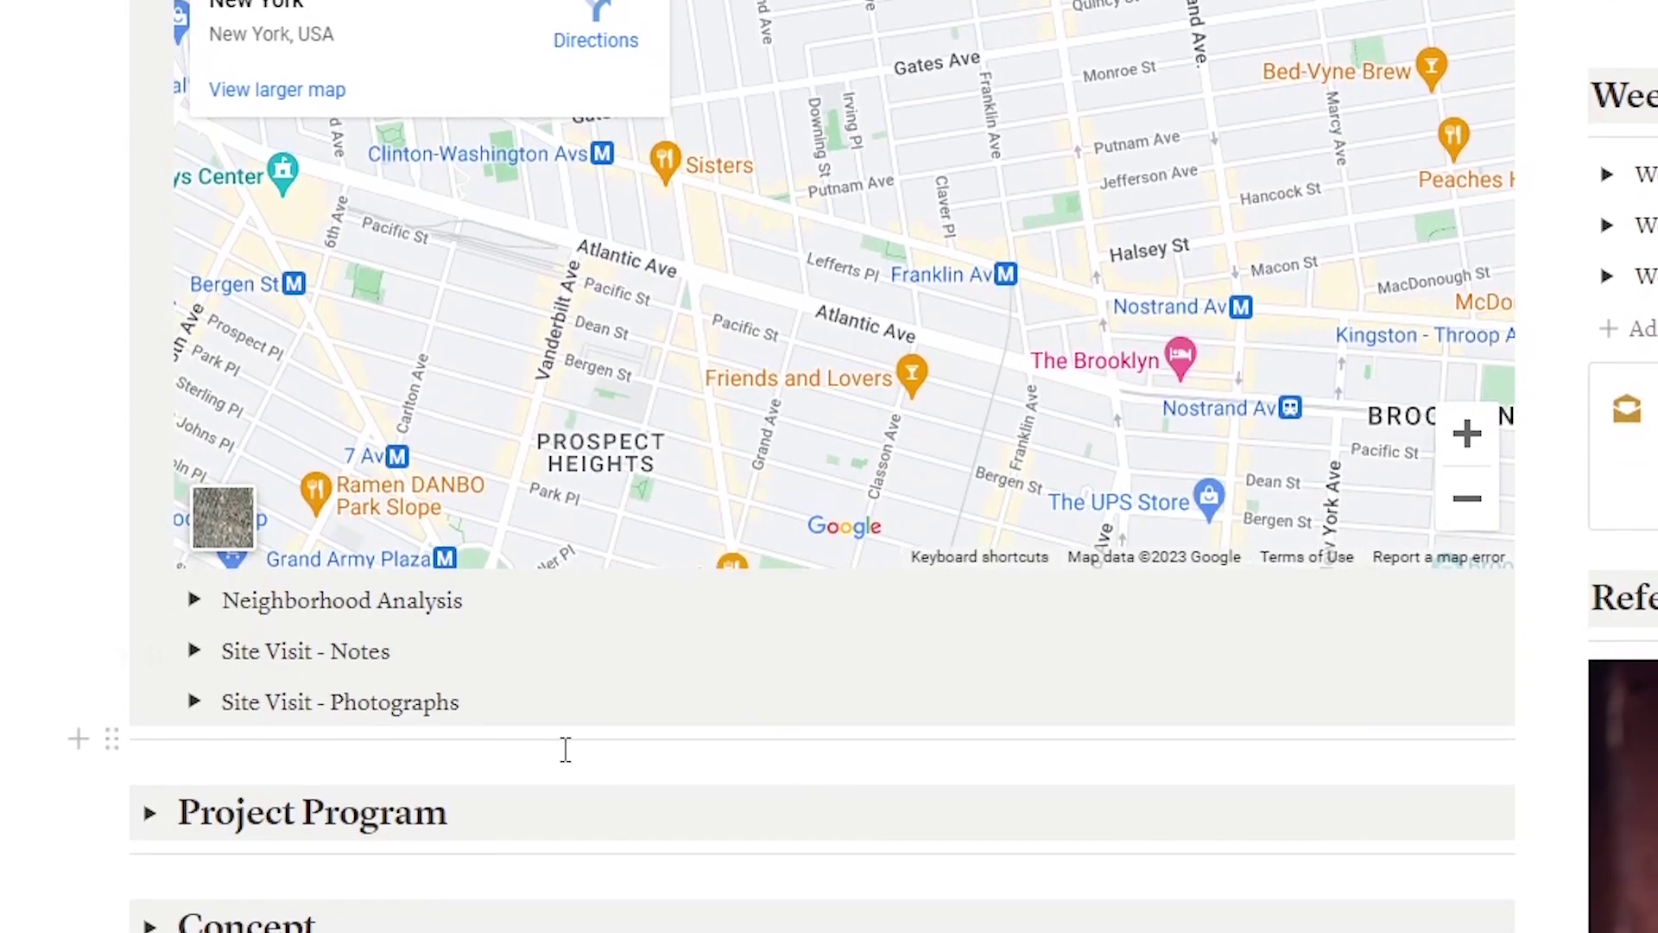
click(197, 553)
scroll(425, 536, down, 3)
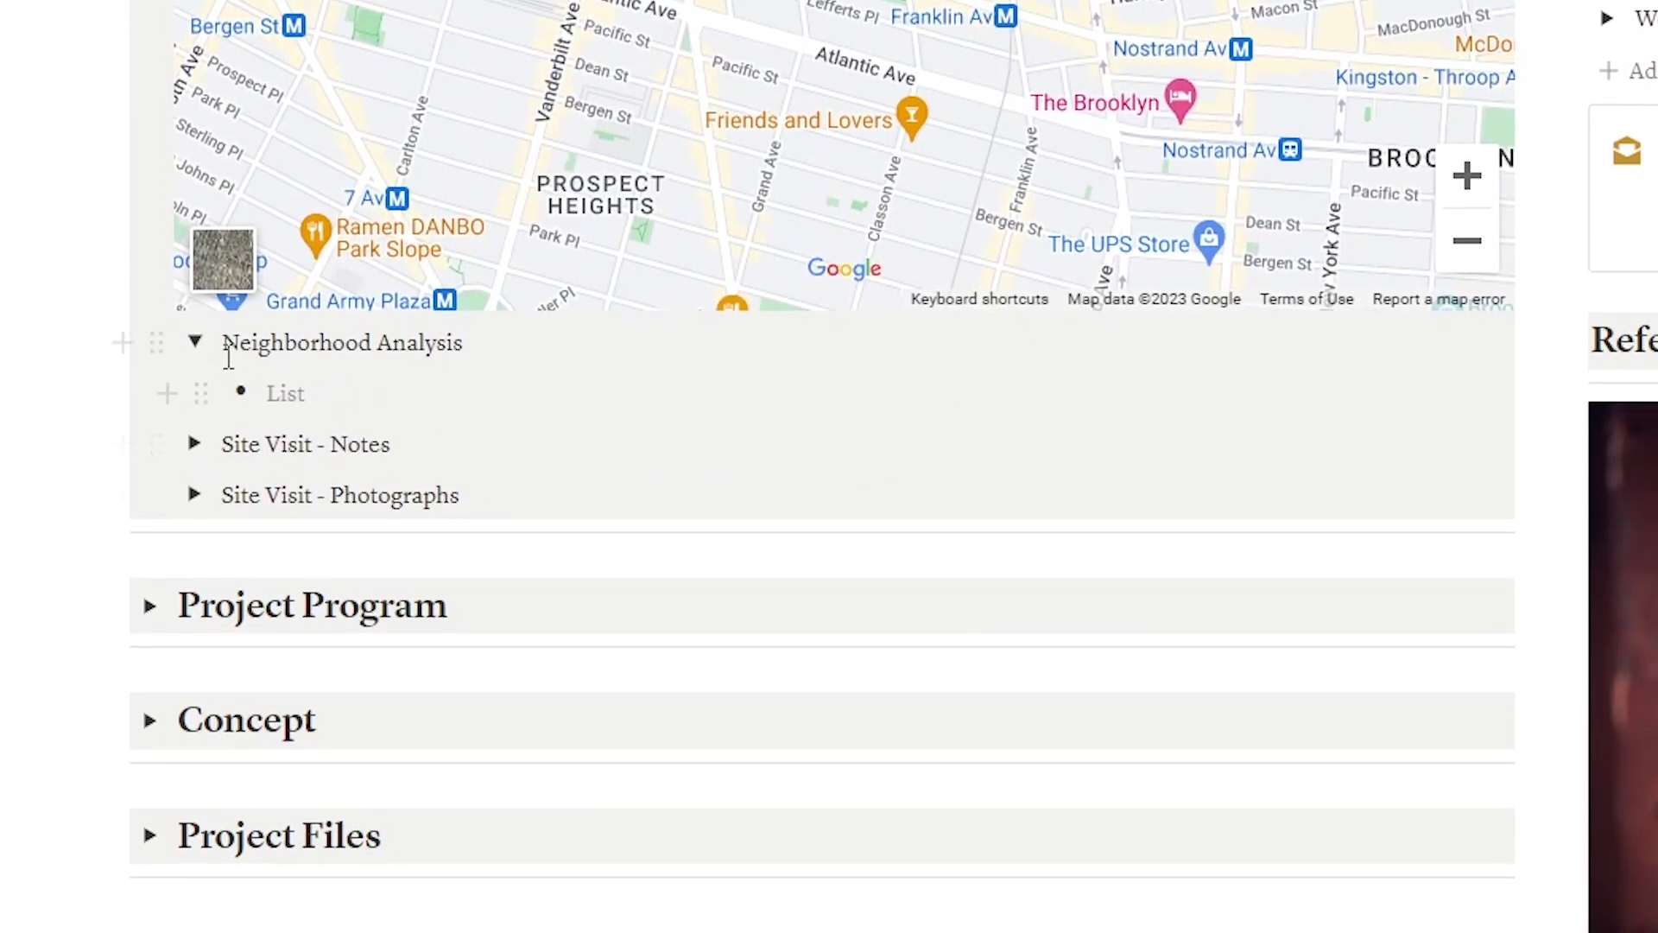
click(196, 316)
click(191, 354)
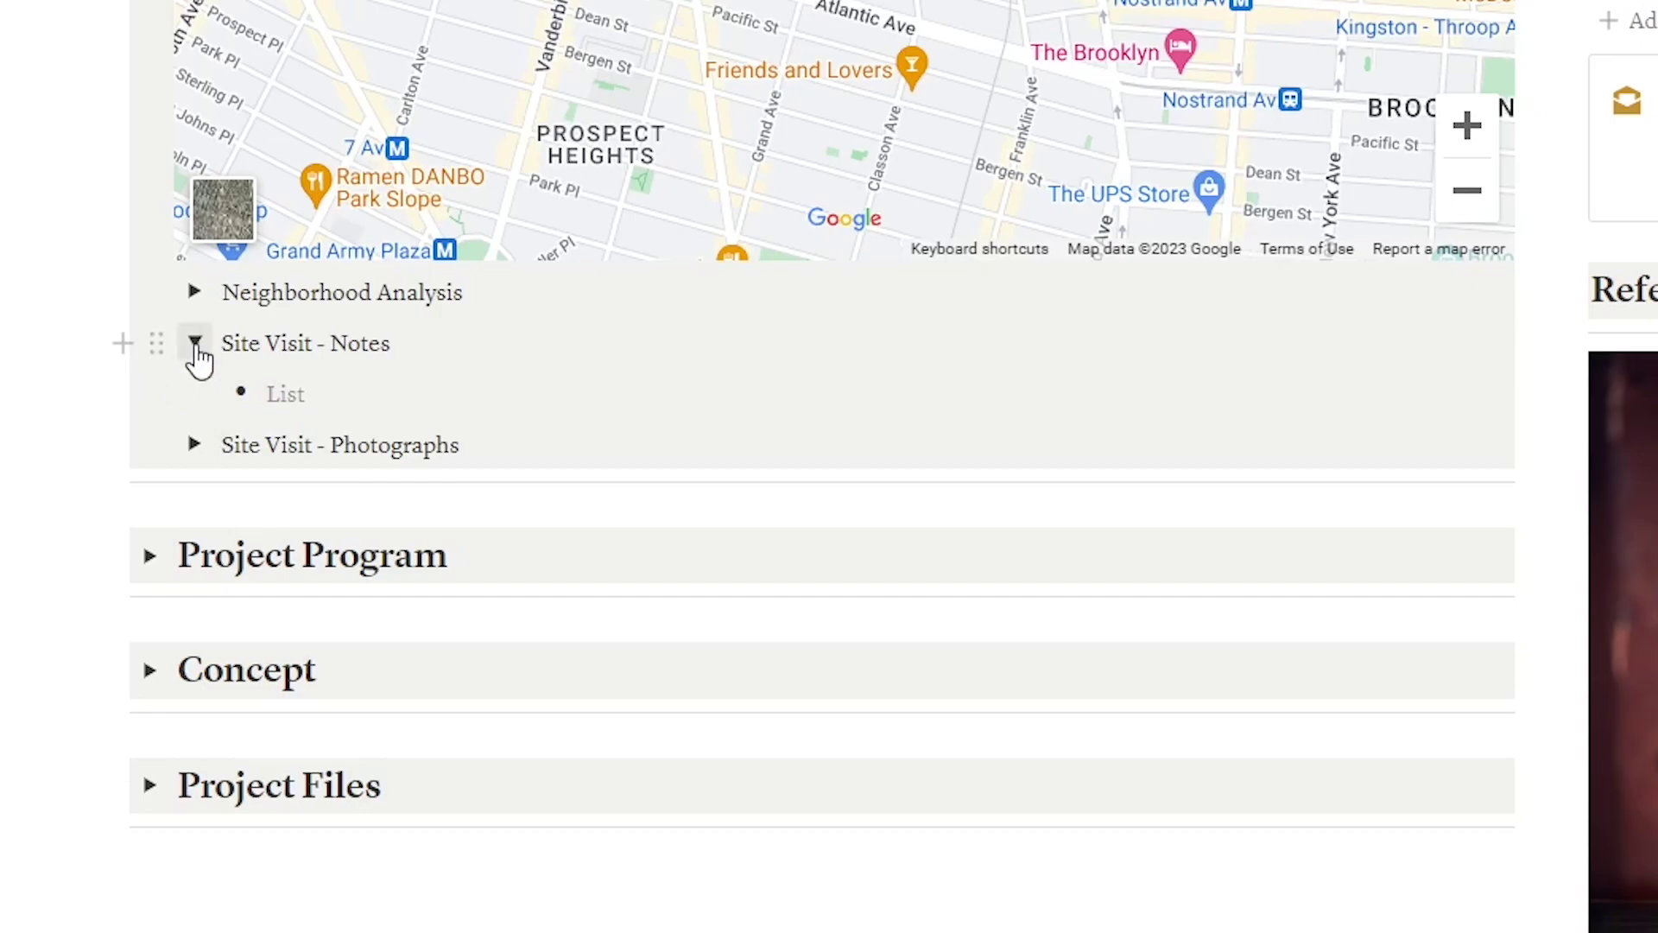
click(198, 356)
click(195, 394)
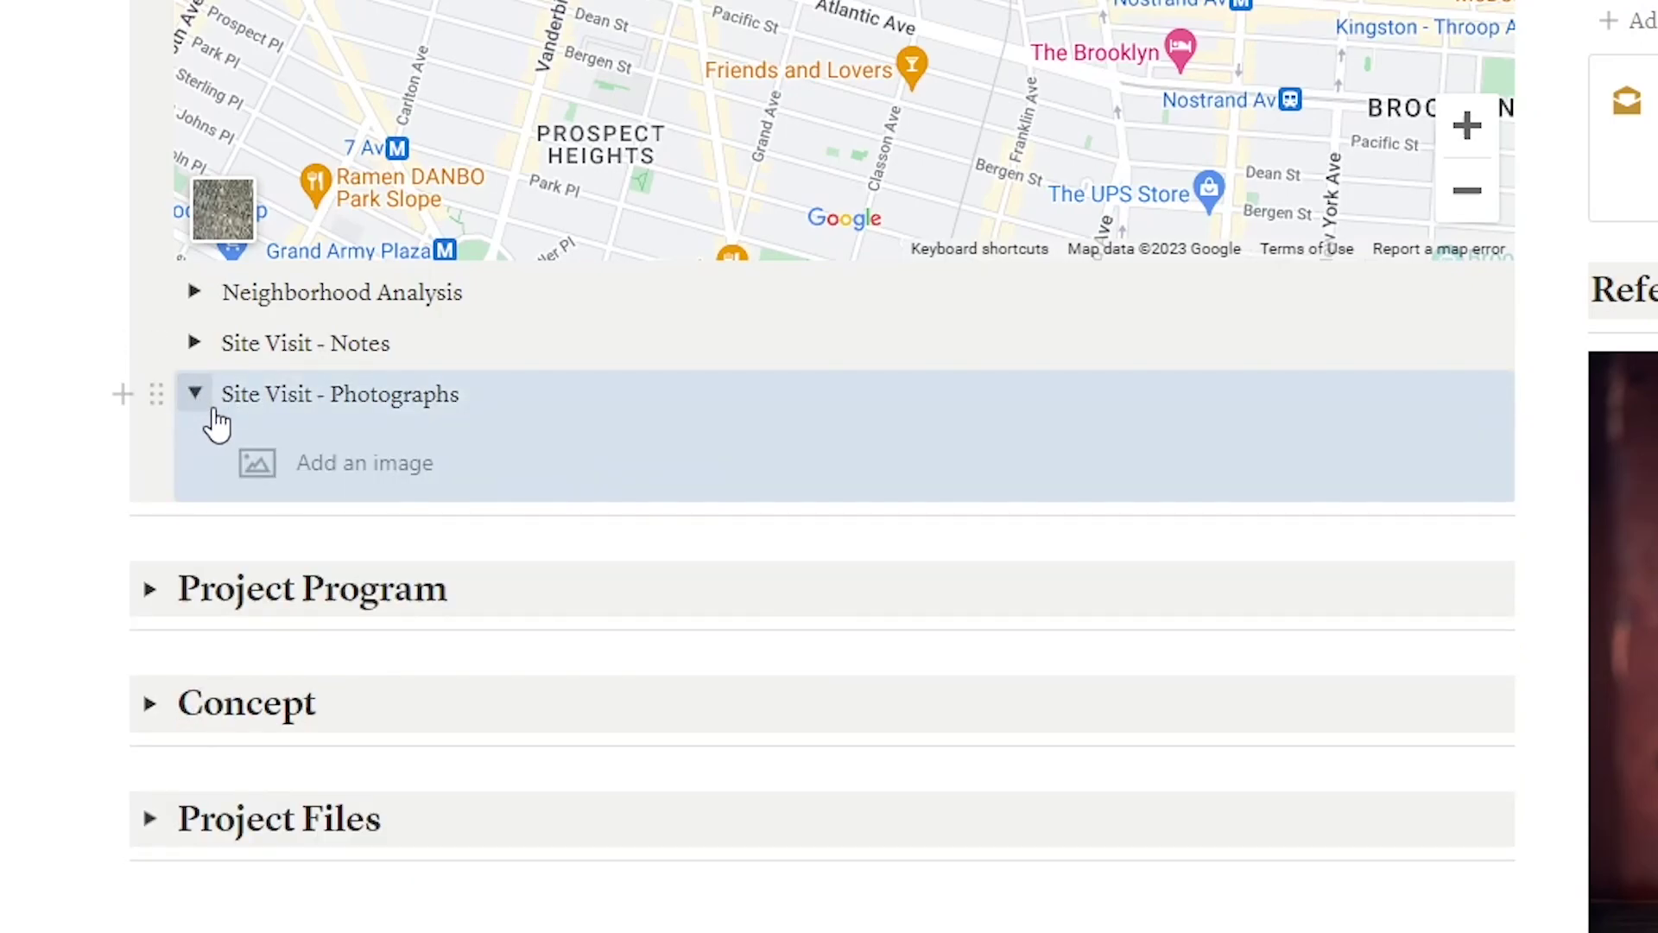
click(430, 467)
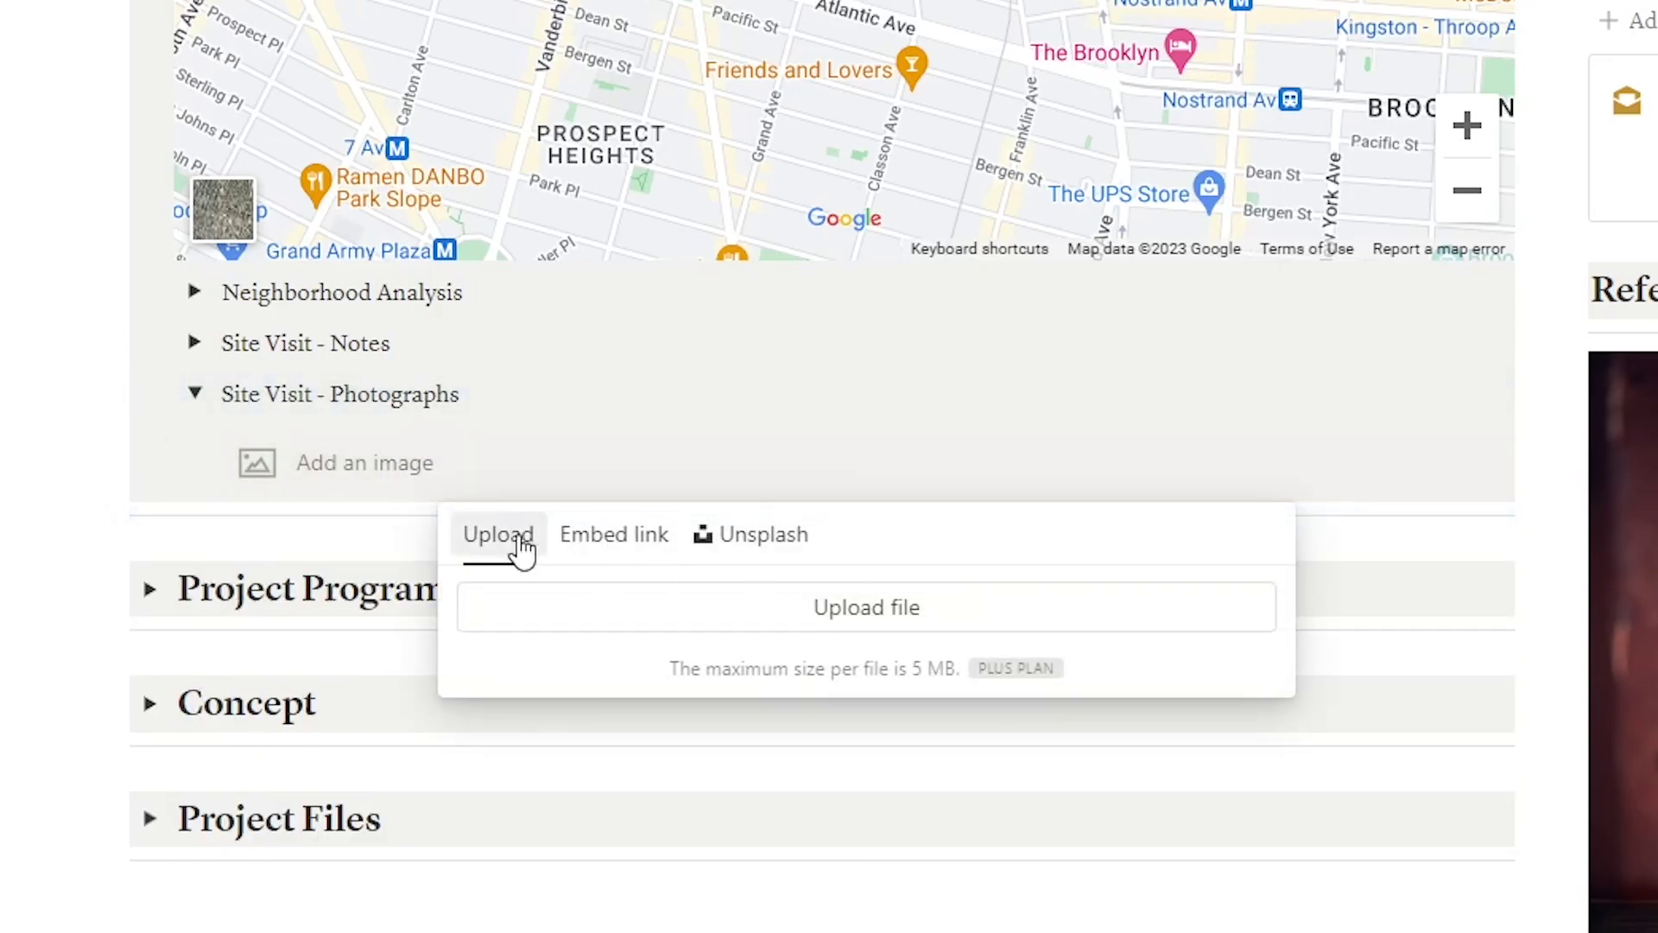
click(319, 546)
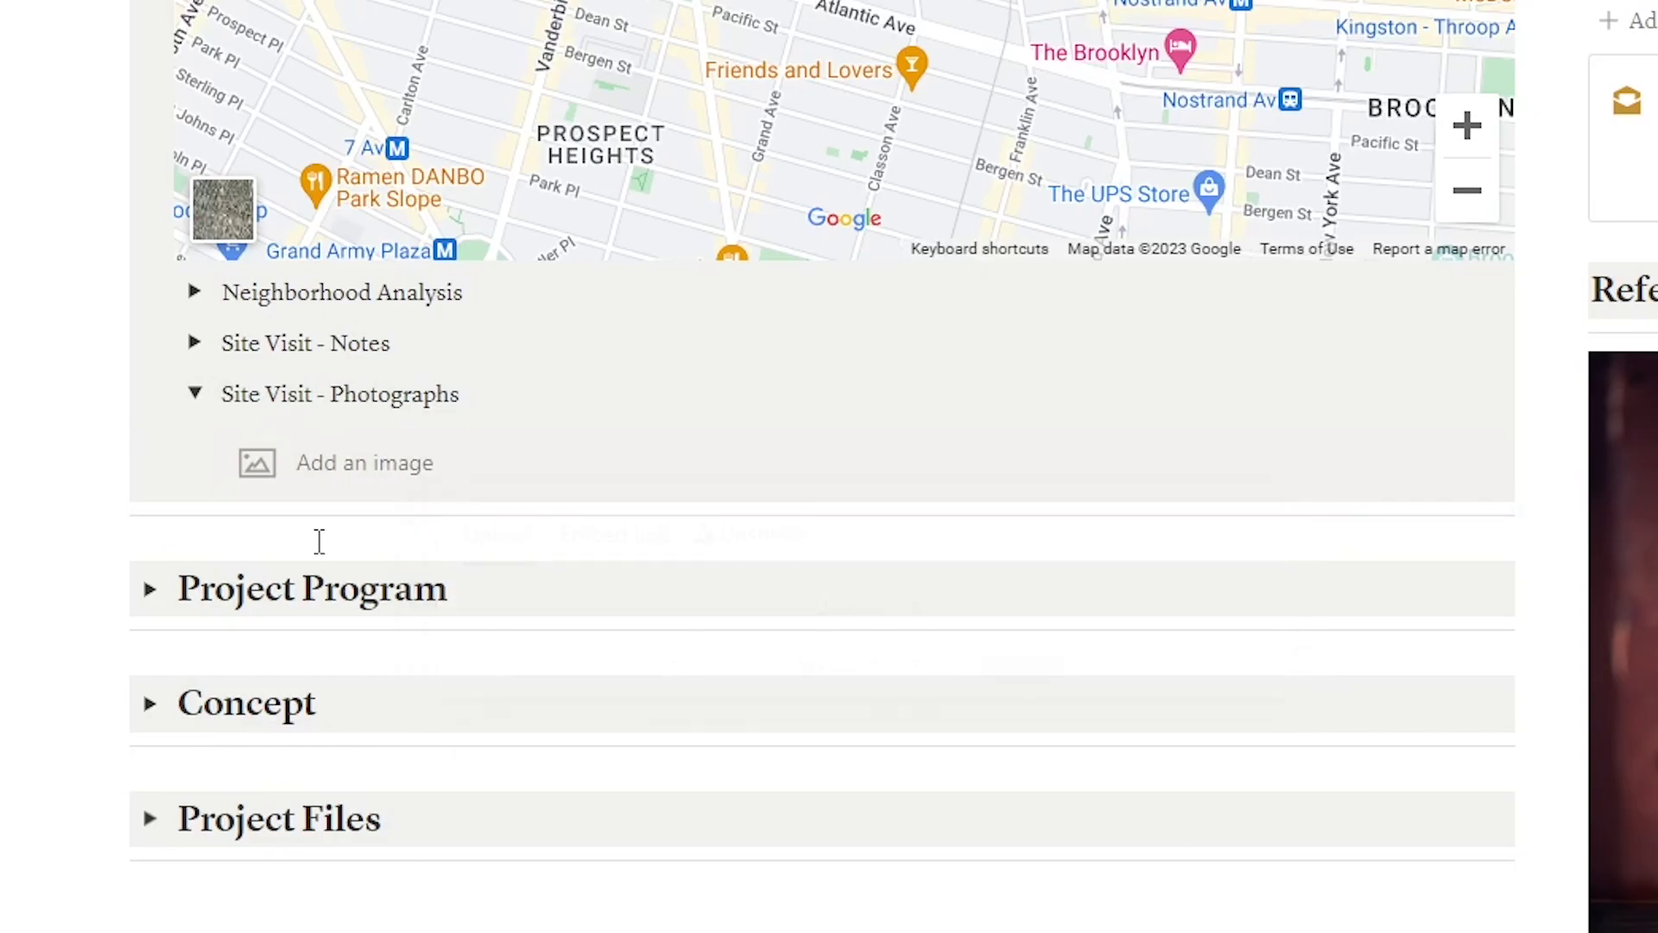
Inspect Project Program, Concept and Project Files, then collapse every toggle with Ctrl+Alt+T.
scroll(259, 519, down, 2)
click(150, 432)
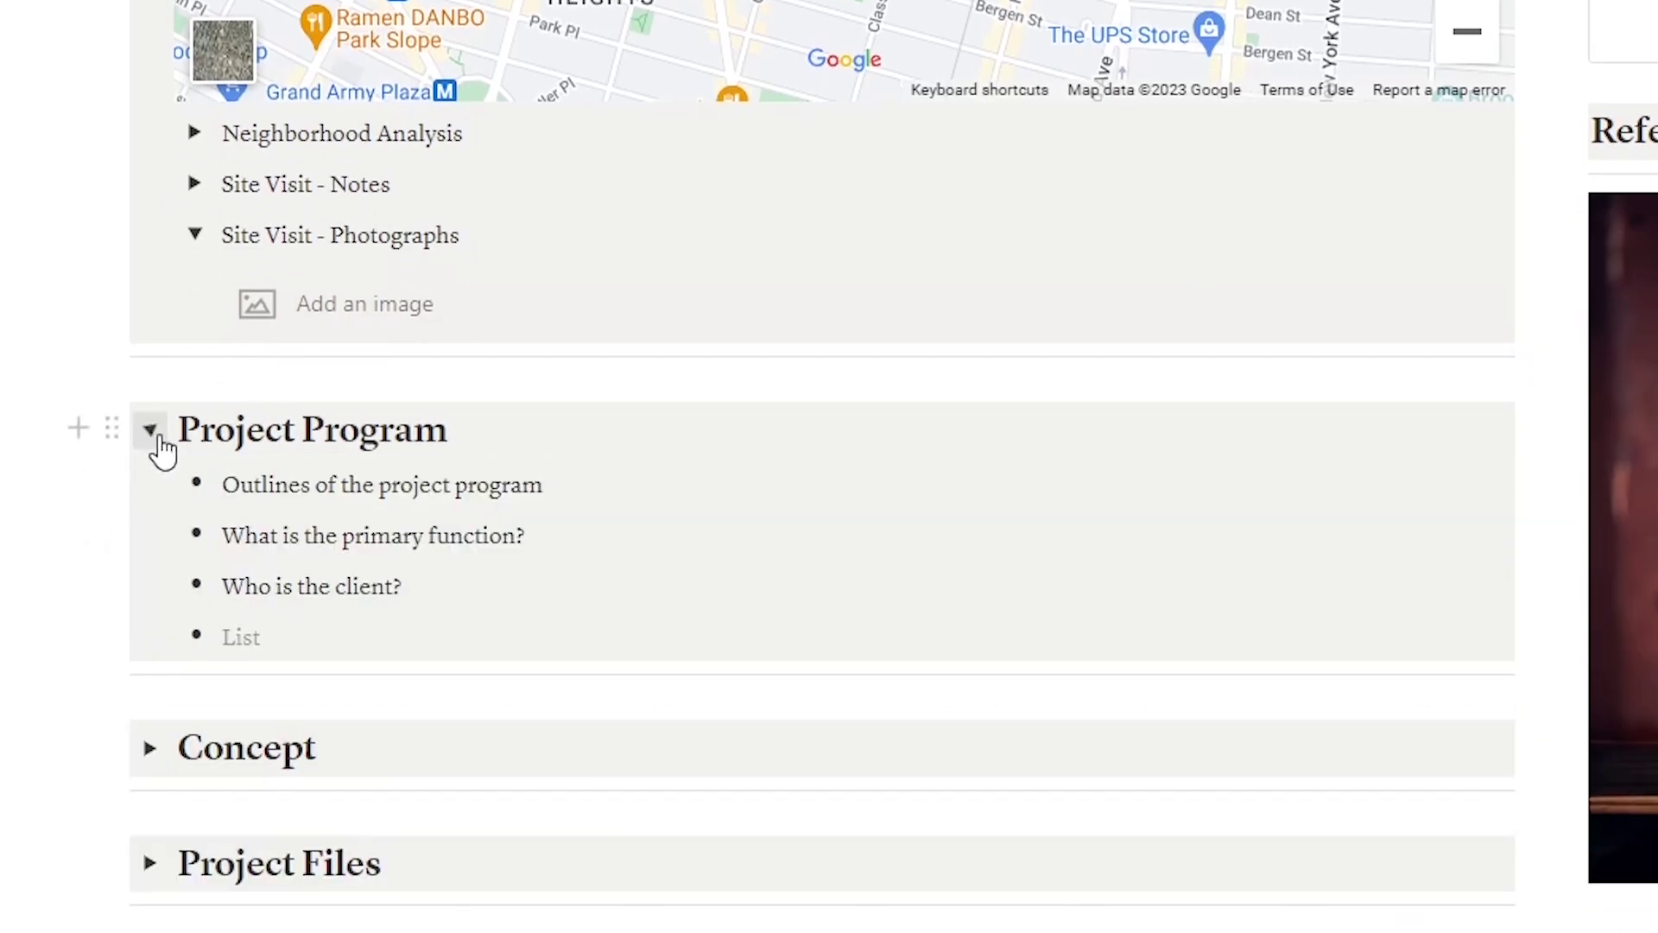
scroll(215, 618, down, 2)
click(150, 586)
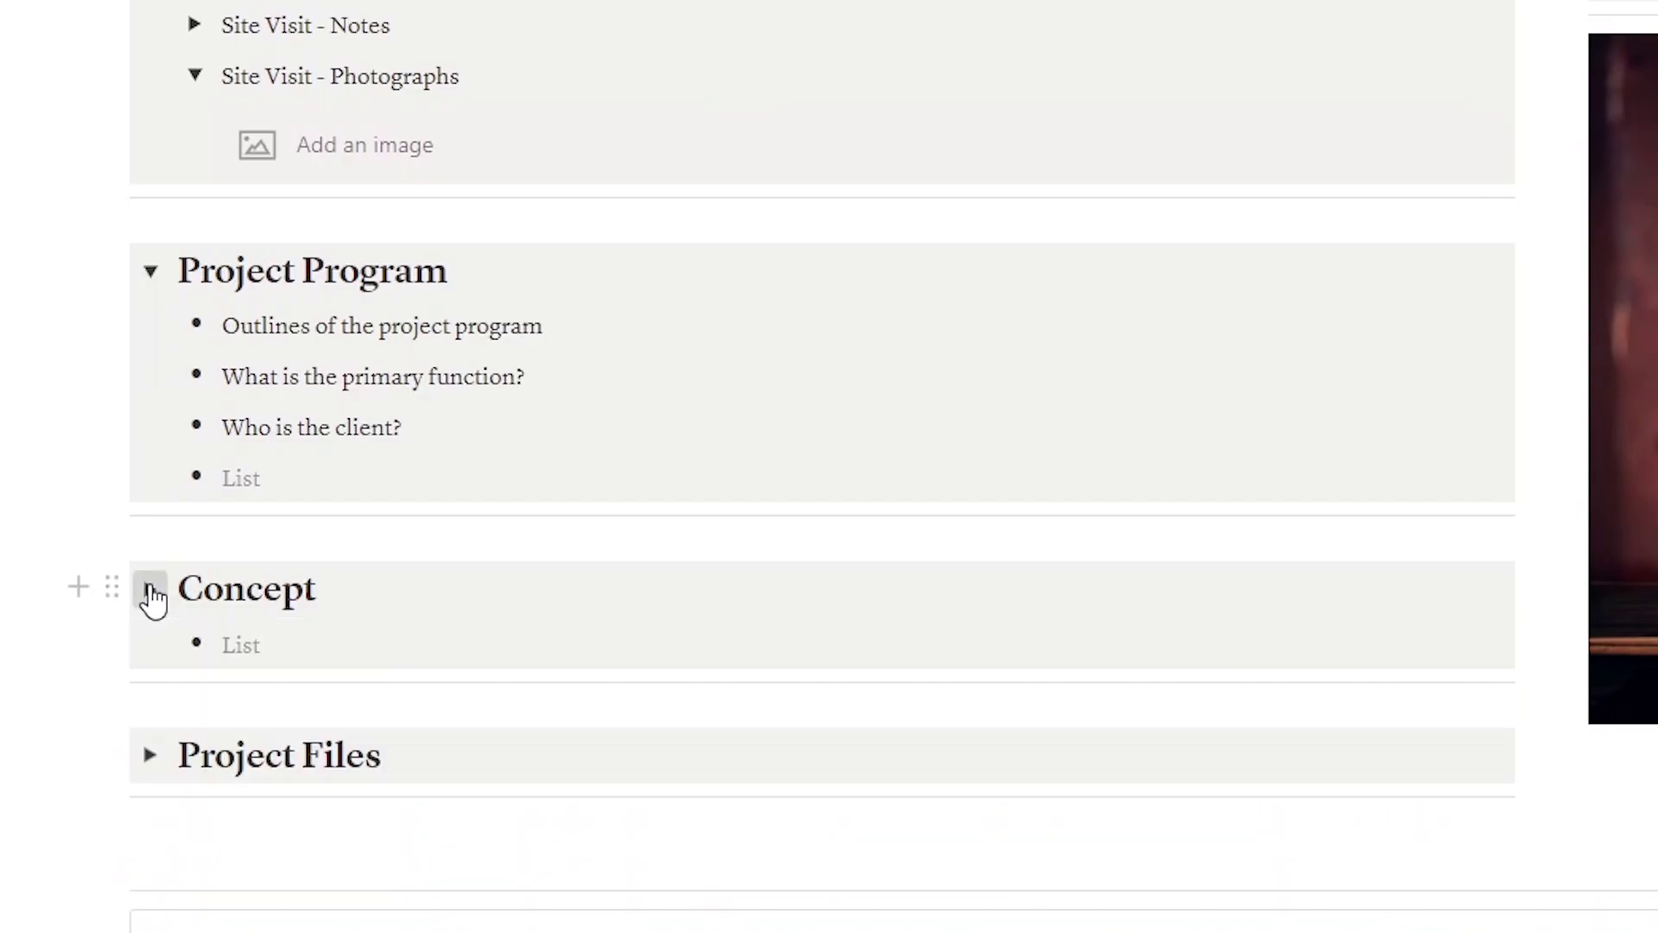
scroll(311, 581, down, 2)
click(150, 430)
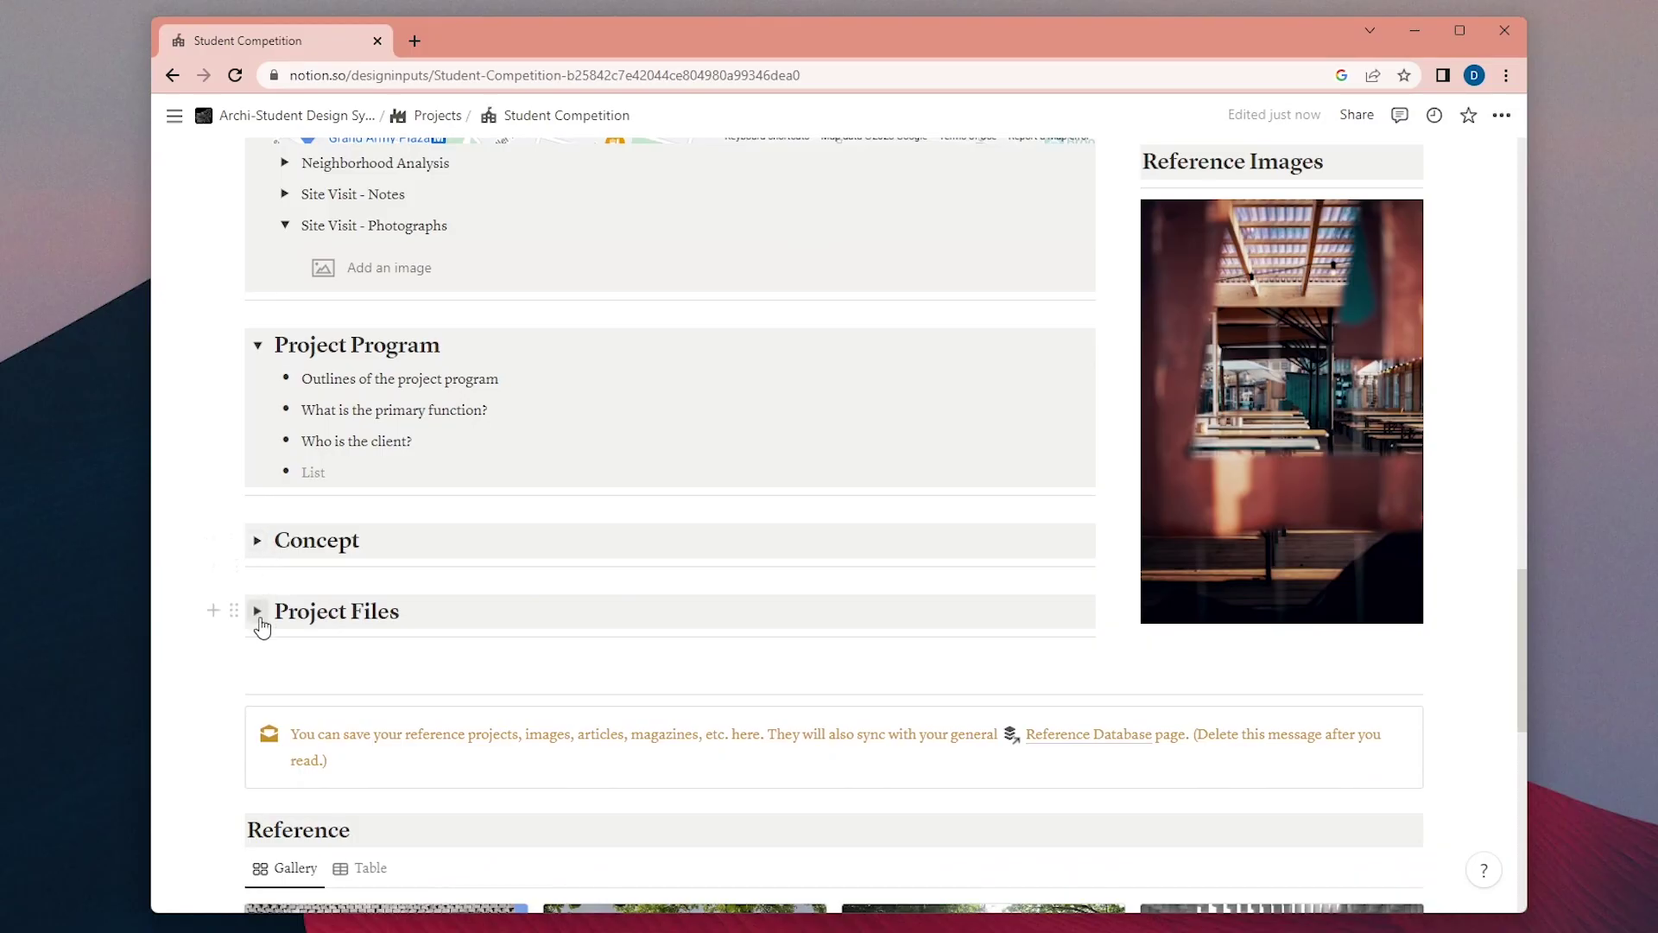
click(149, 545)
click(401, 718)
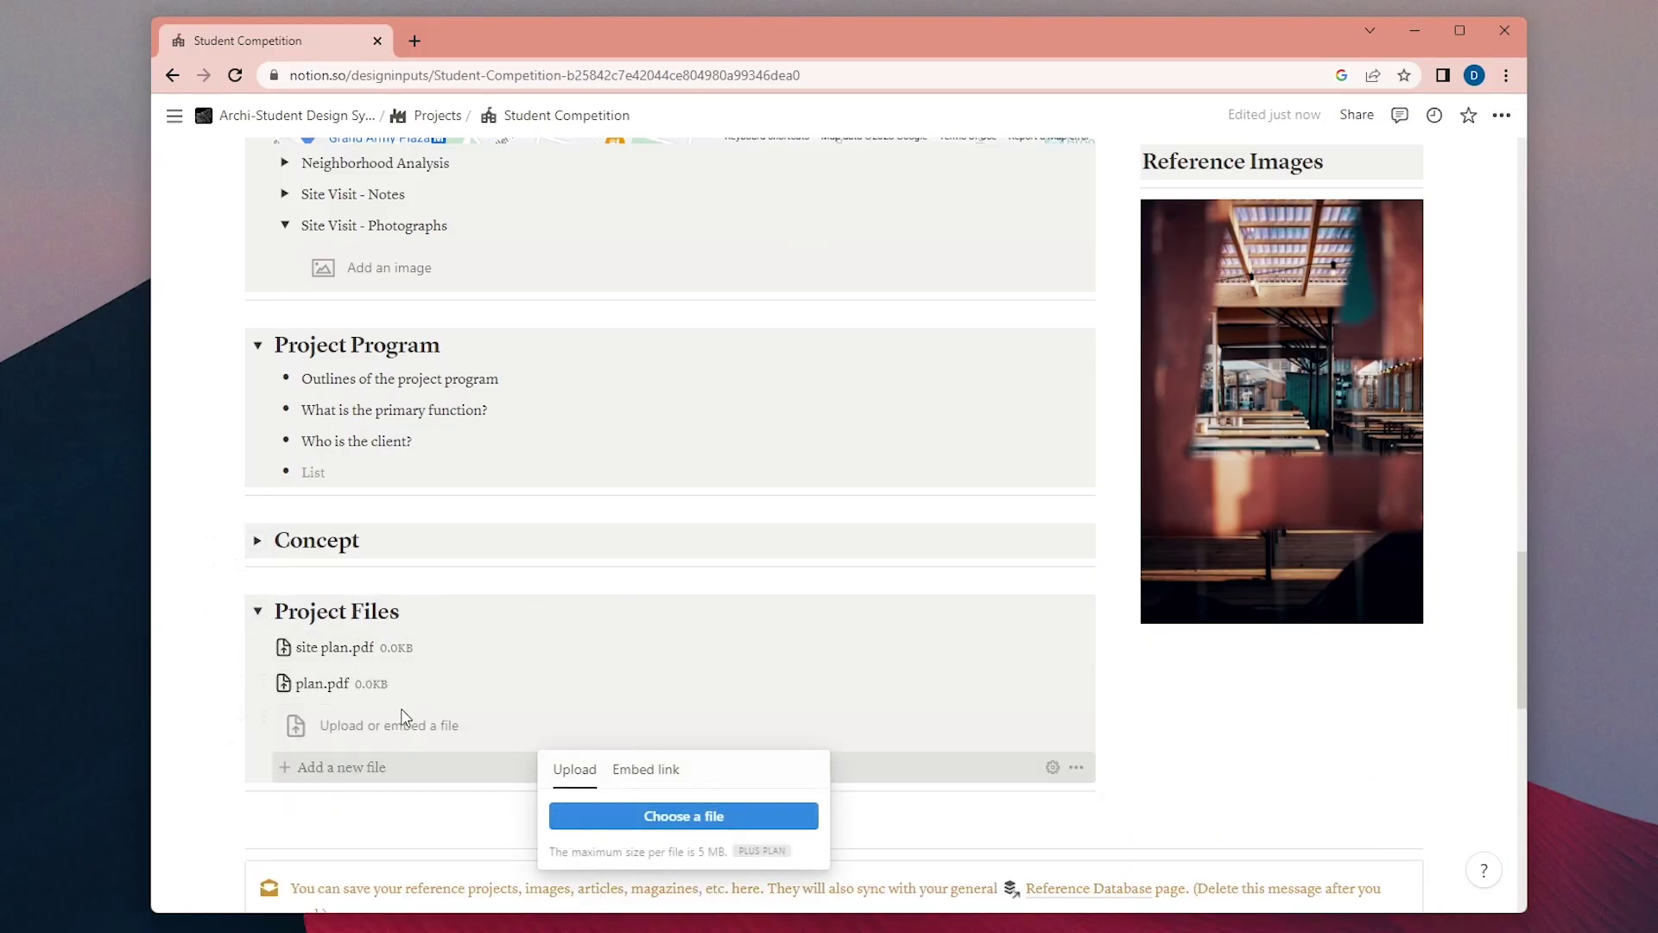
click(426, 835)
key(ctrl+alt+t)
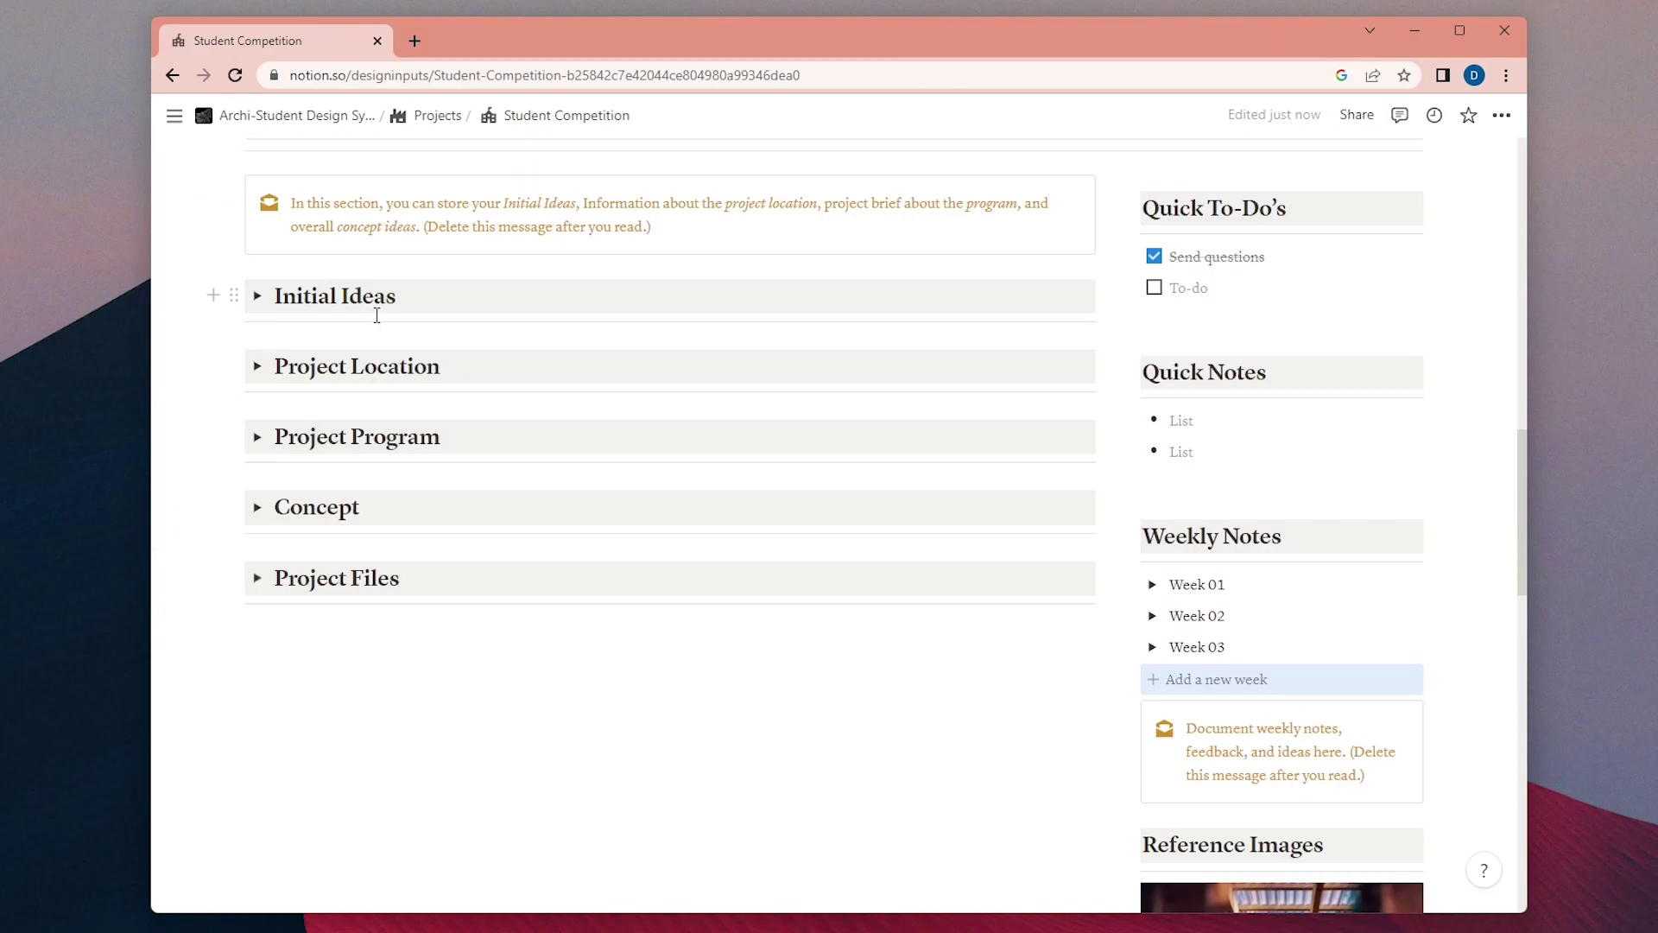
Scroll down to the Reference gallery with its six ArchDaily project cards.
scroll(376, 316, down, 5)
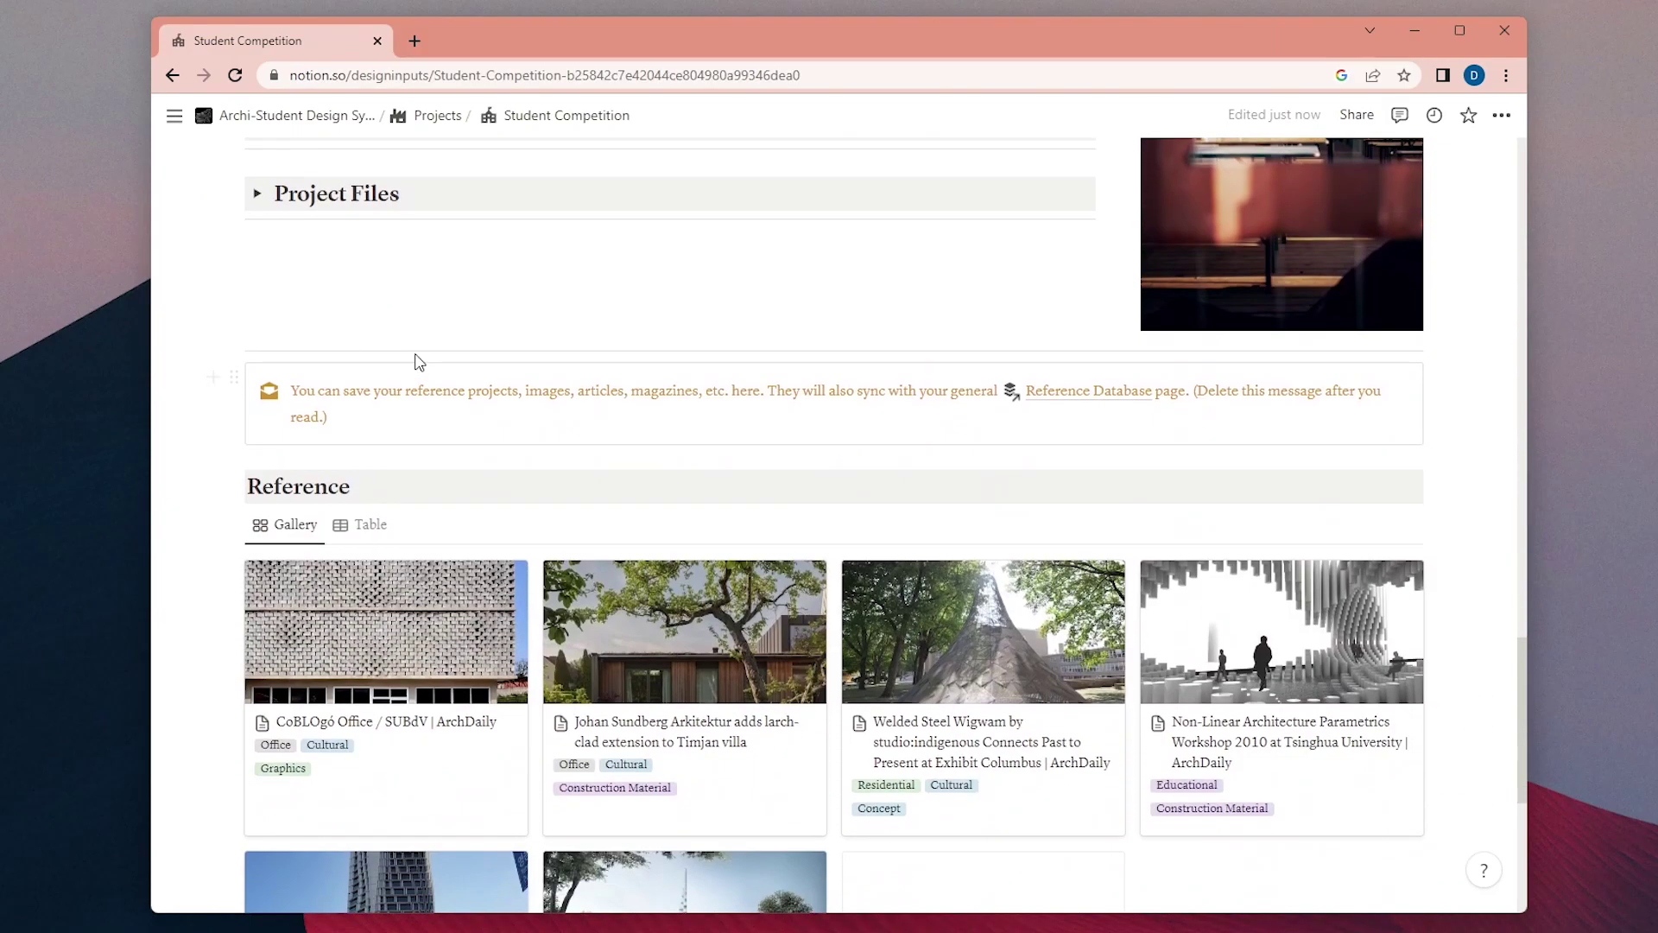
scroll(416, 358, down, 3)
scroll(385, 467, down, 1)
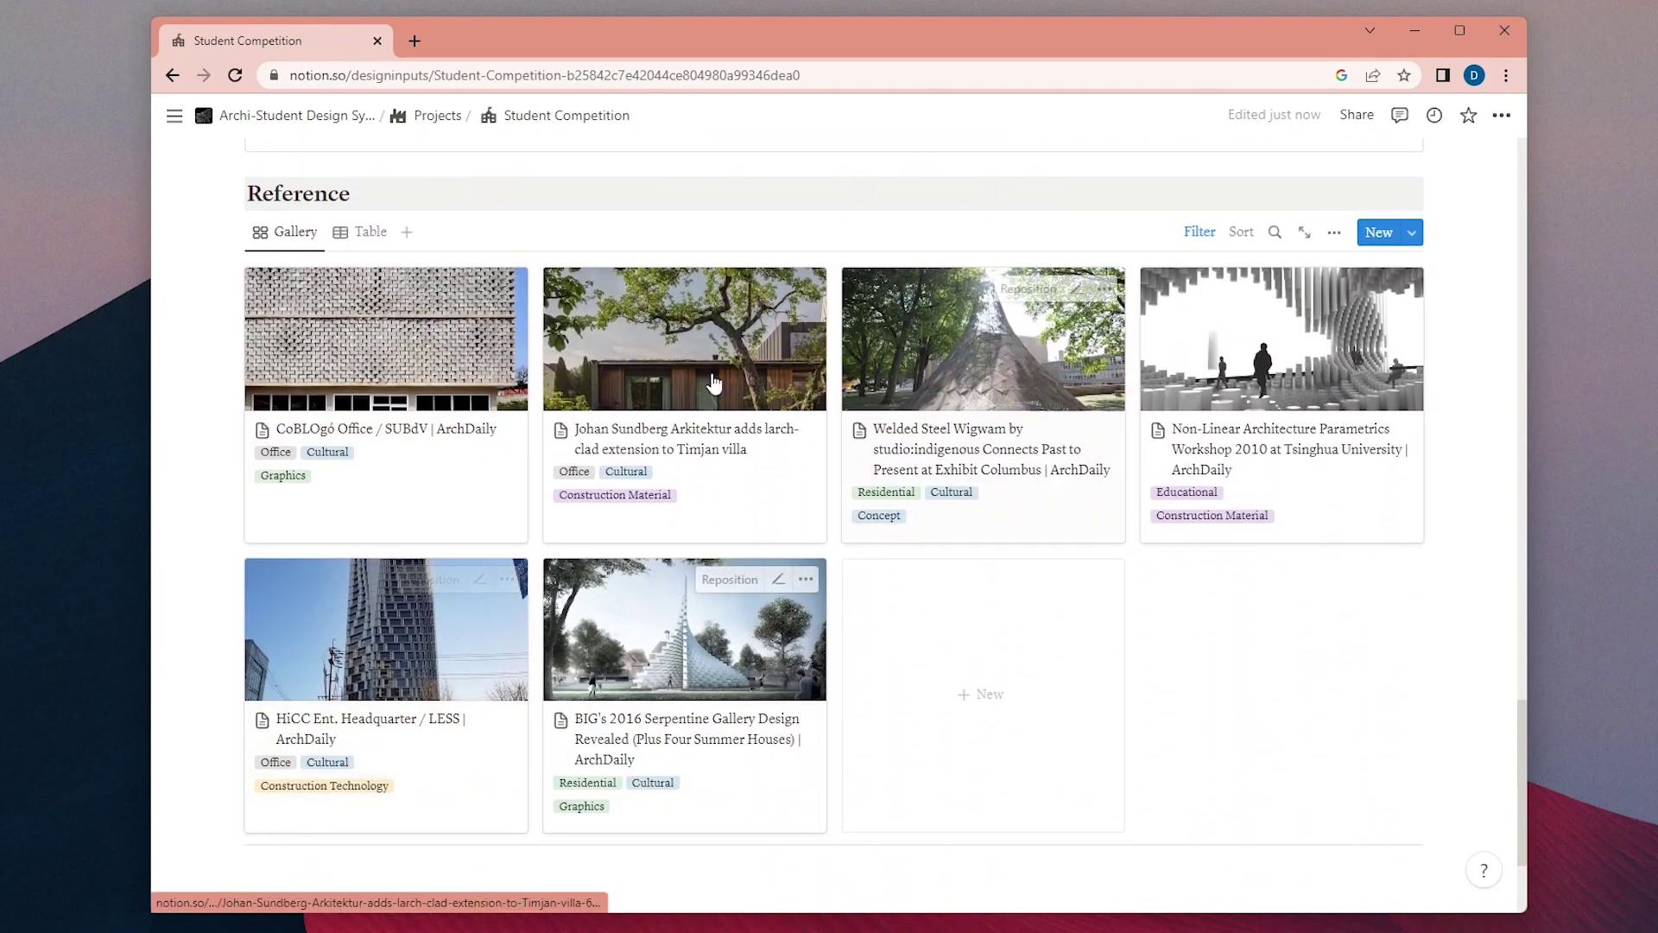
scroll(426, 536, down, 1)
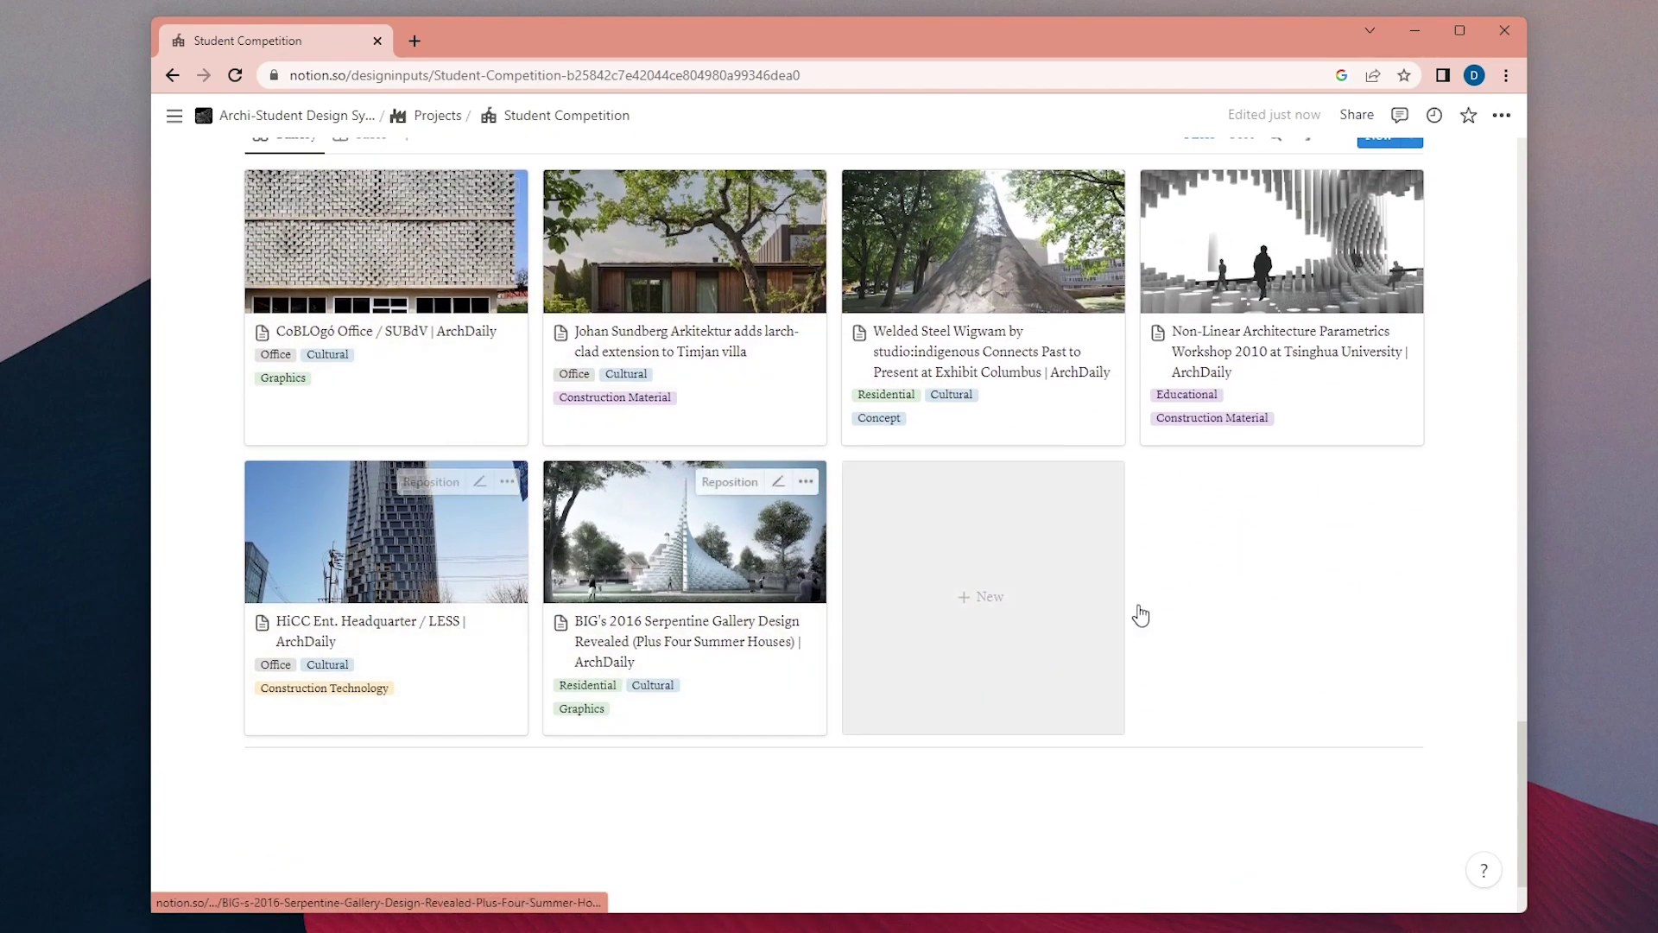
scroll(1043, 484, up, 1)
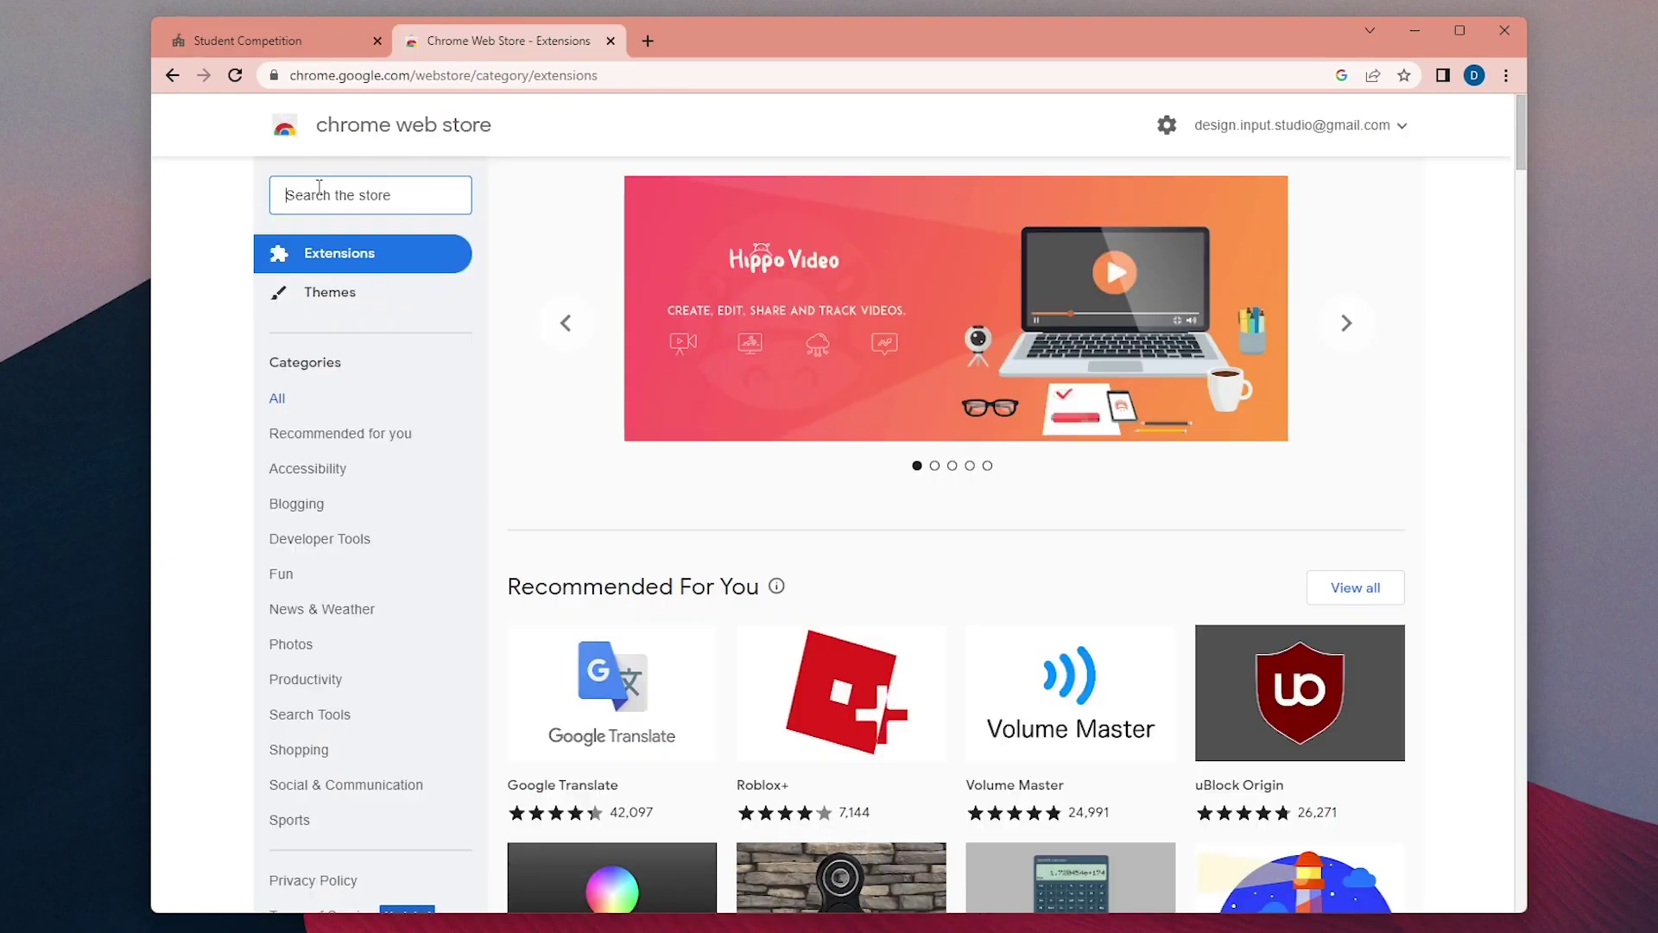
Search the Chrome Web Store for 'notion saver' and install the Save to Notion extension.
click(319, 194)
text(notion saver)
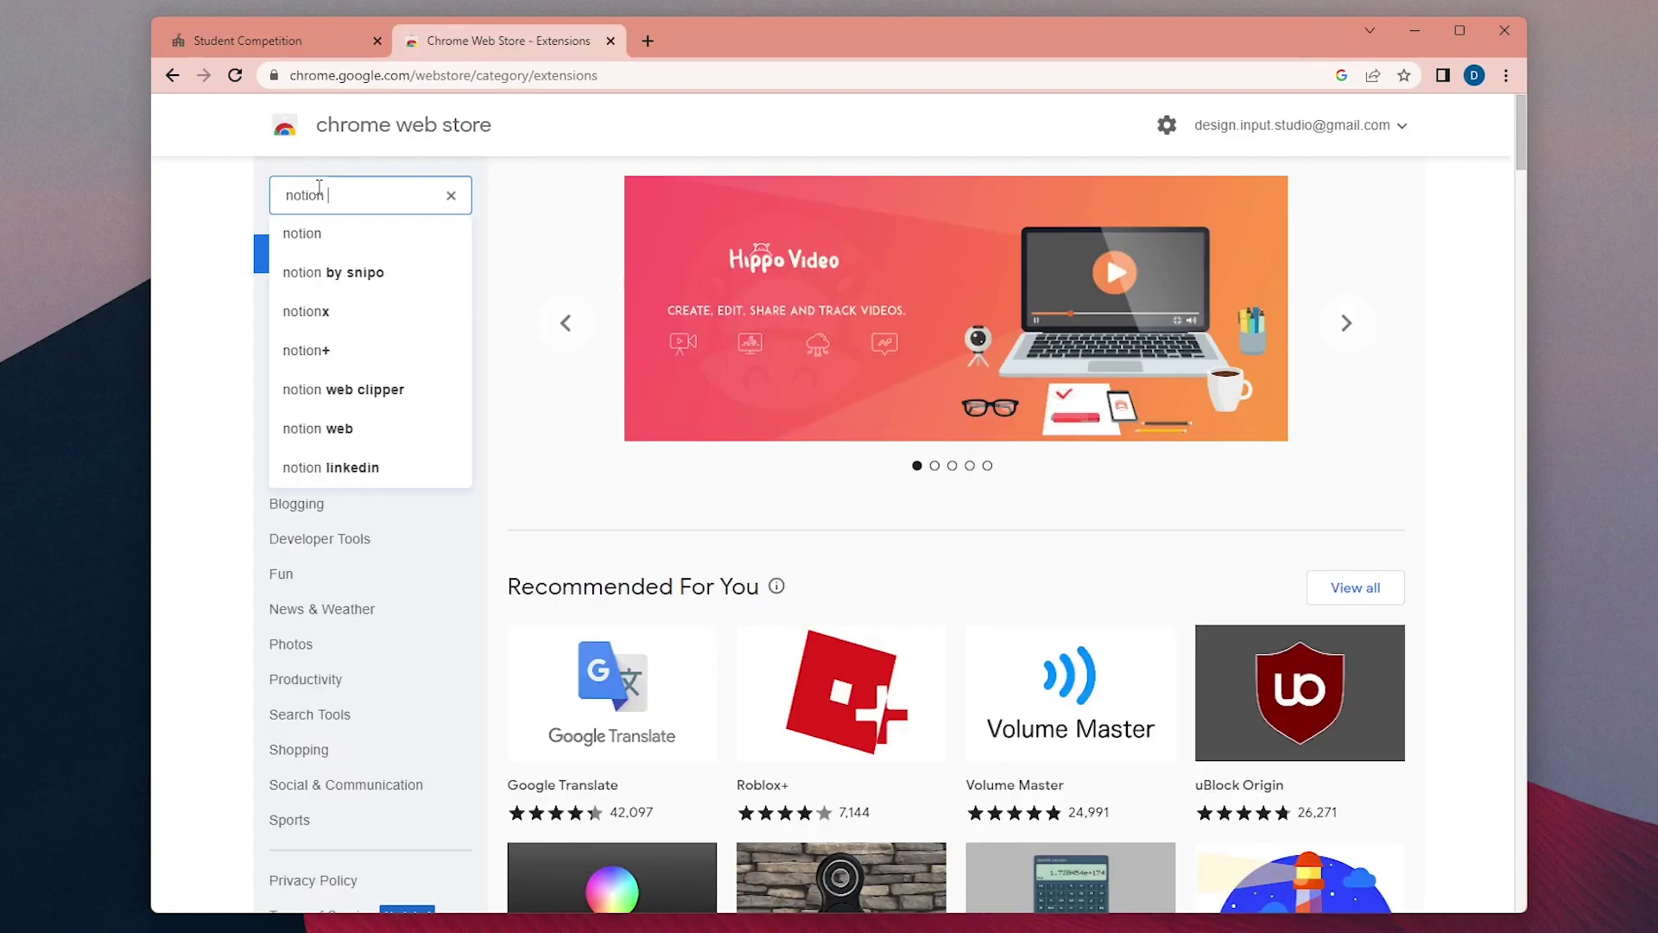
key(Return)
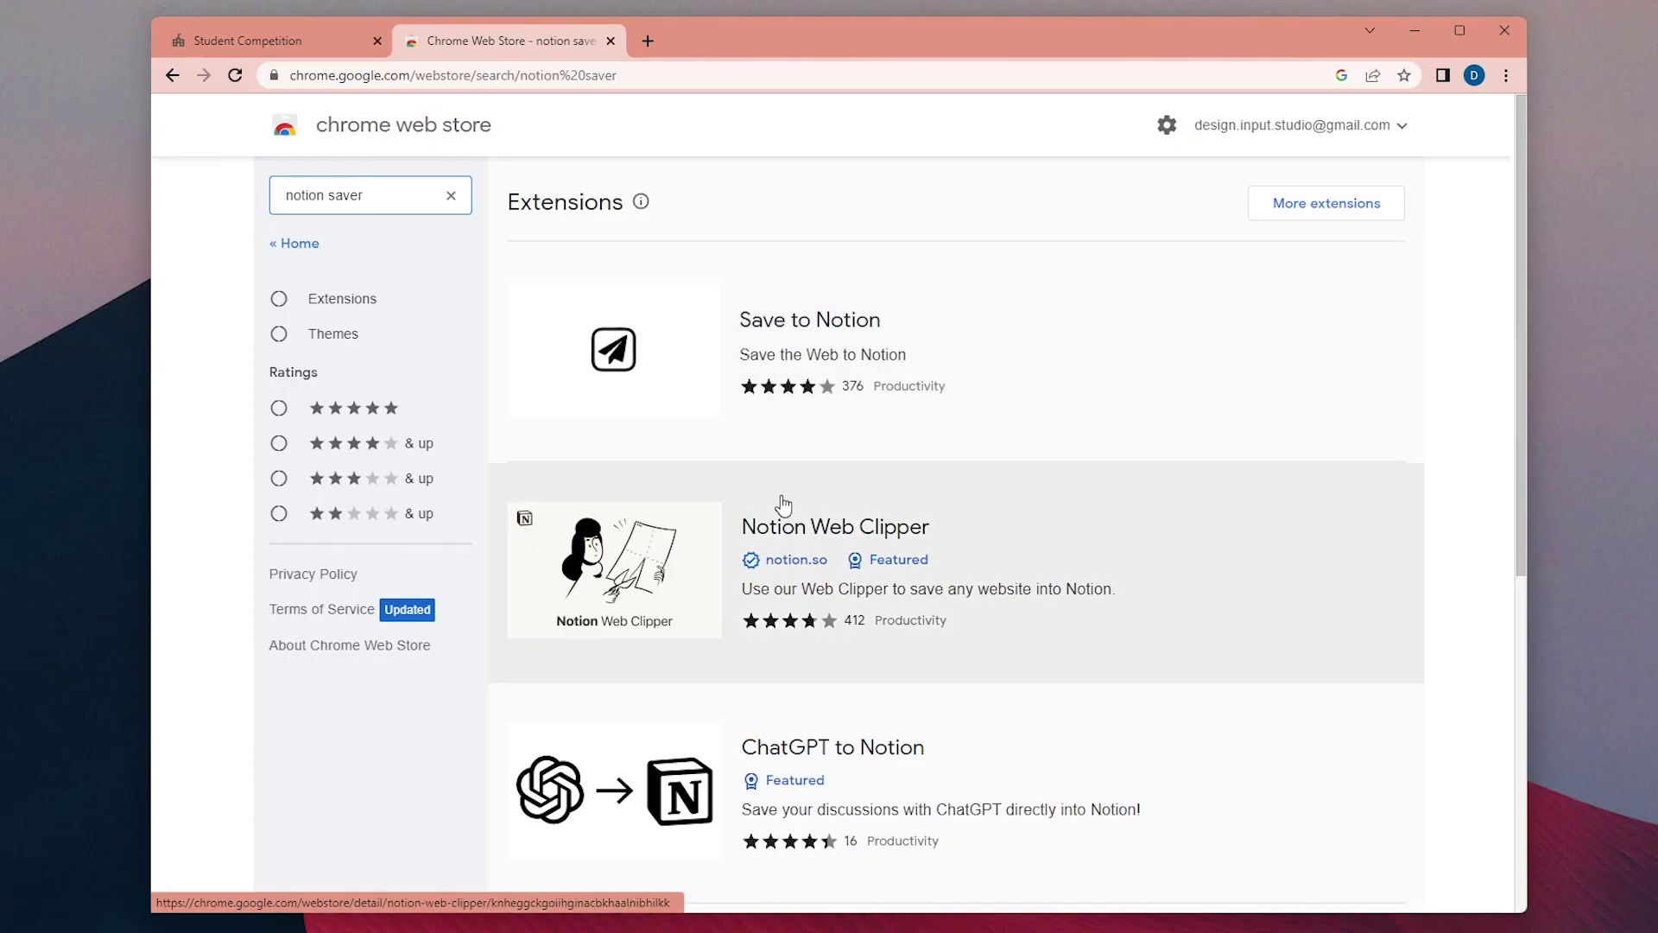
click(958, 321)
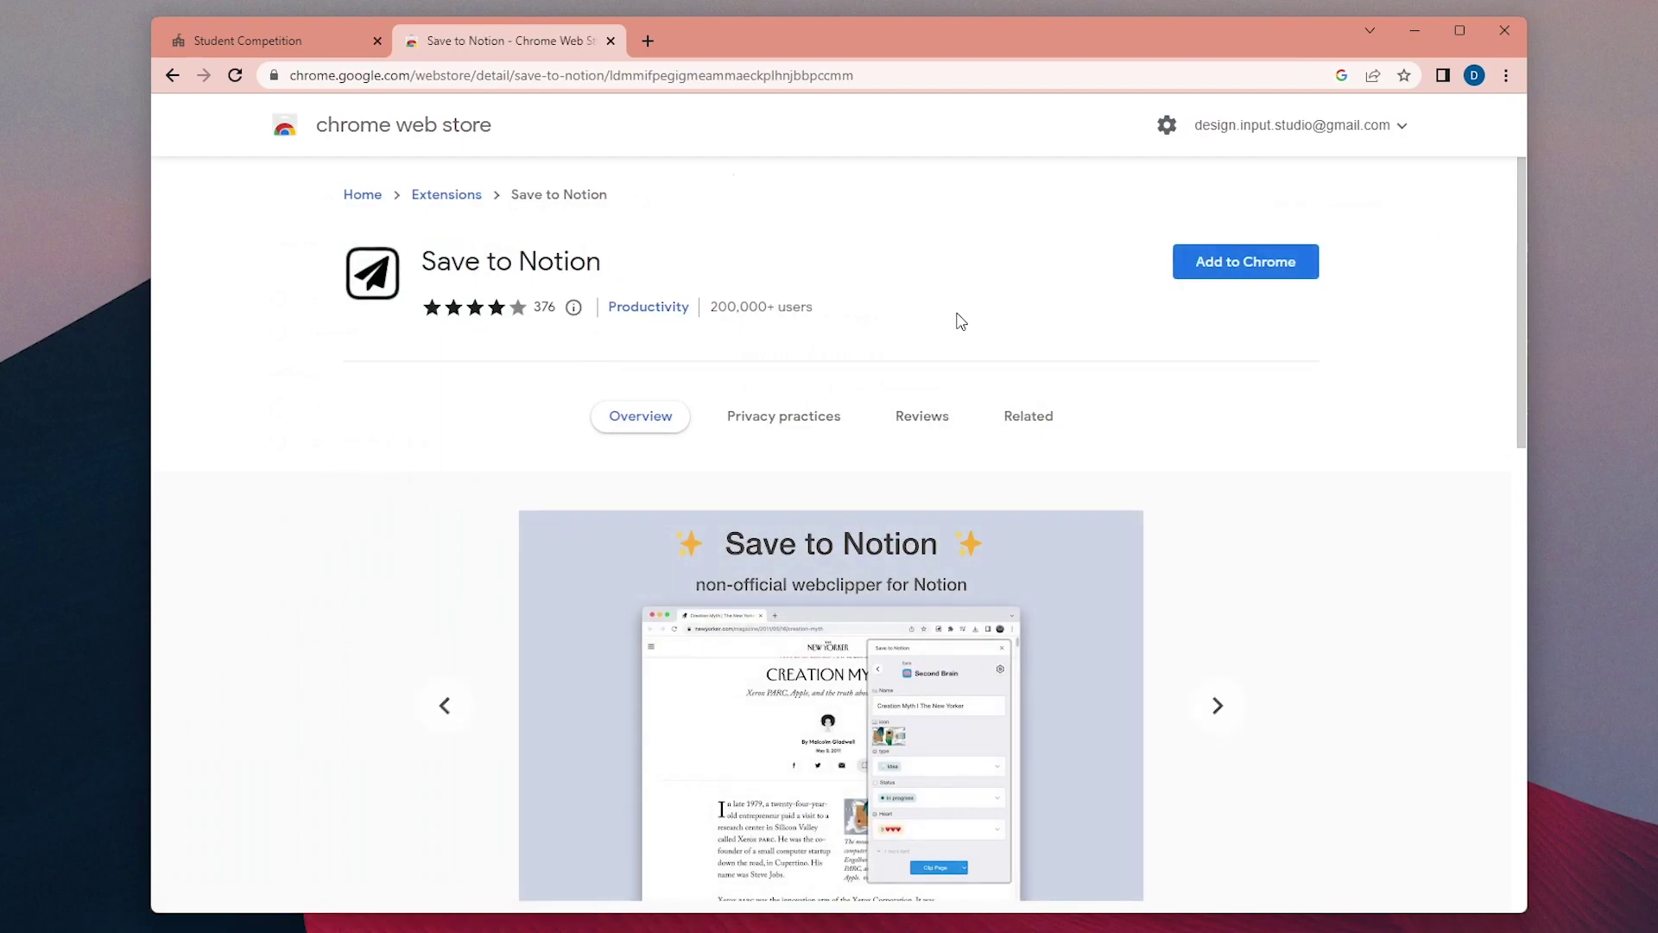
click(1215, 268)
click(886, 243)
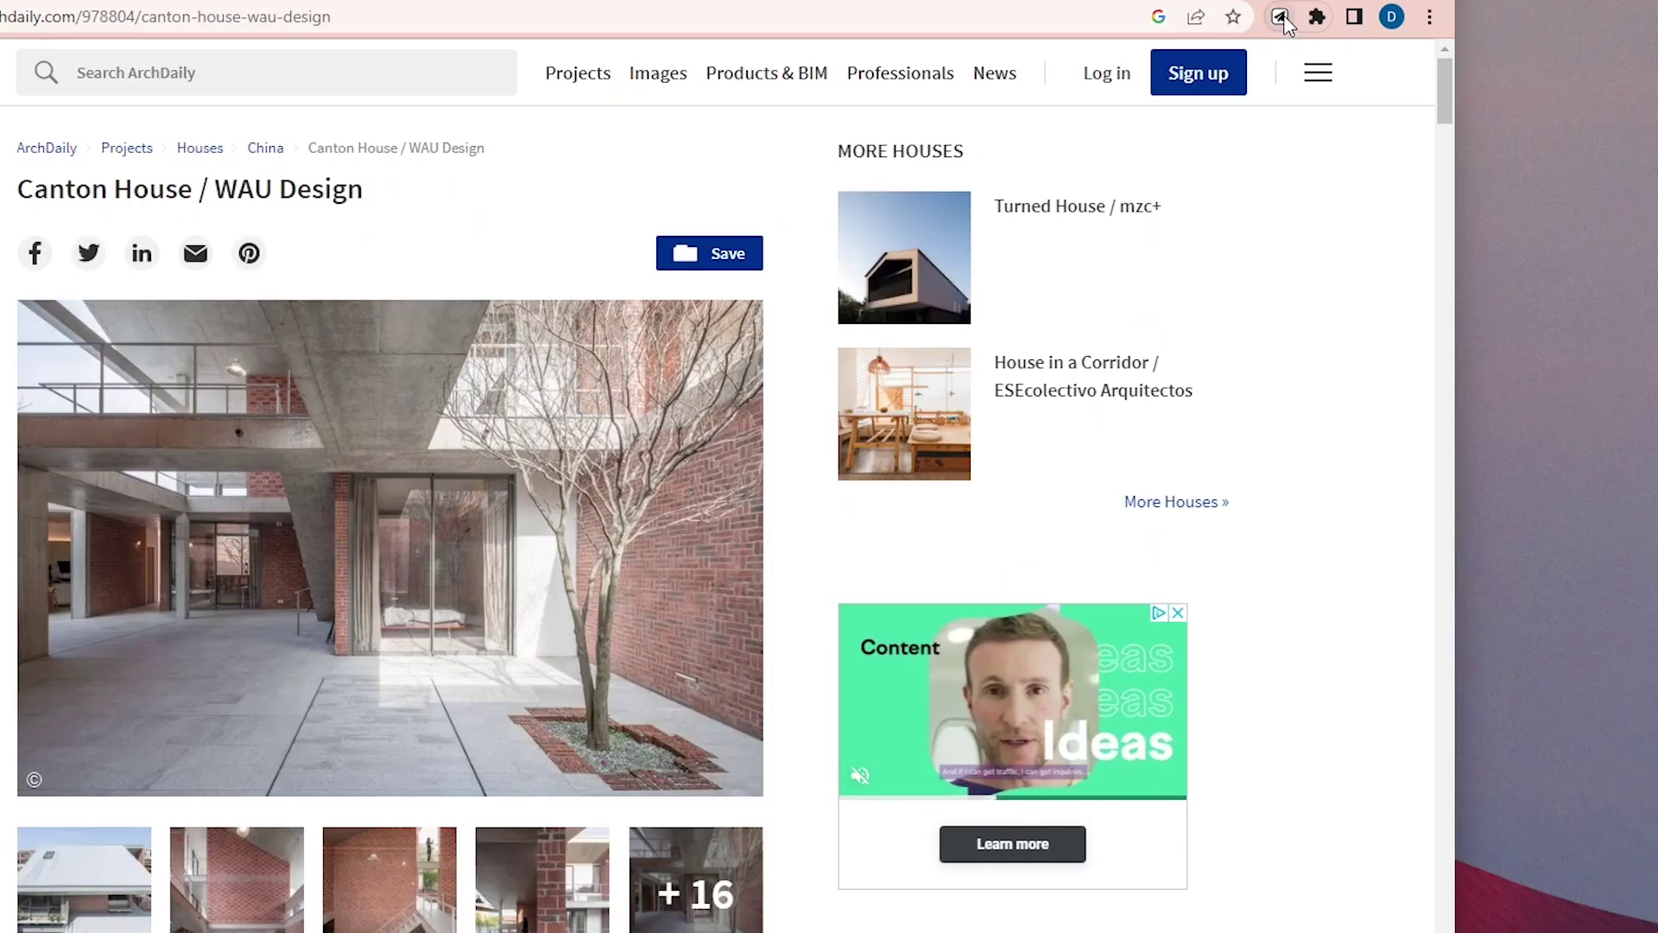
Create a Save to Notion form that saves to the Reference Database as Extract Content.
click(1383, 77)
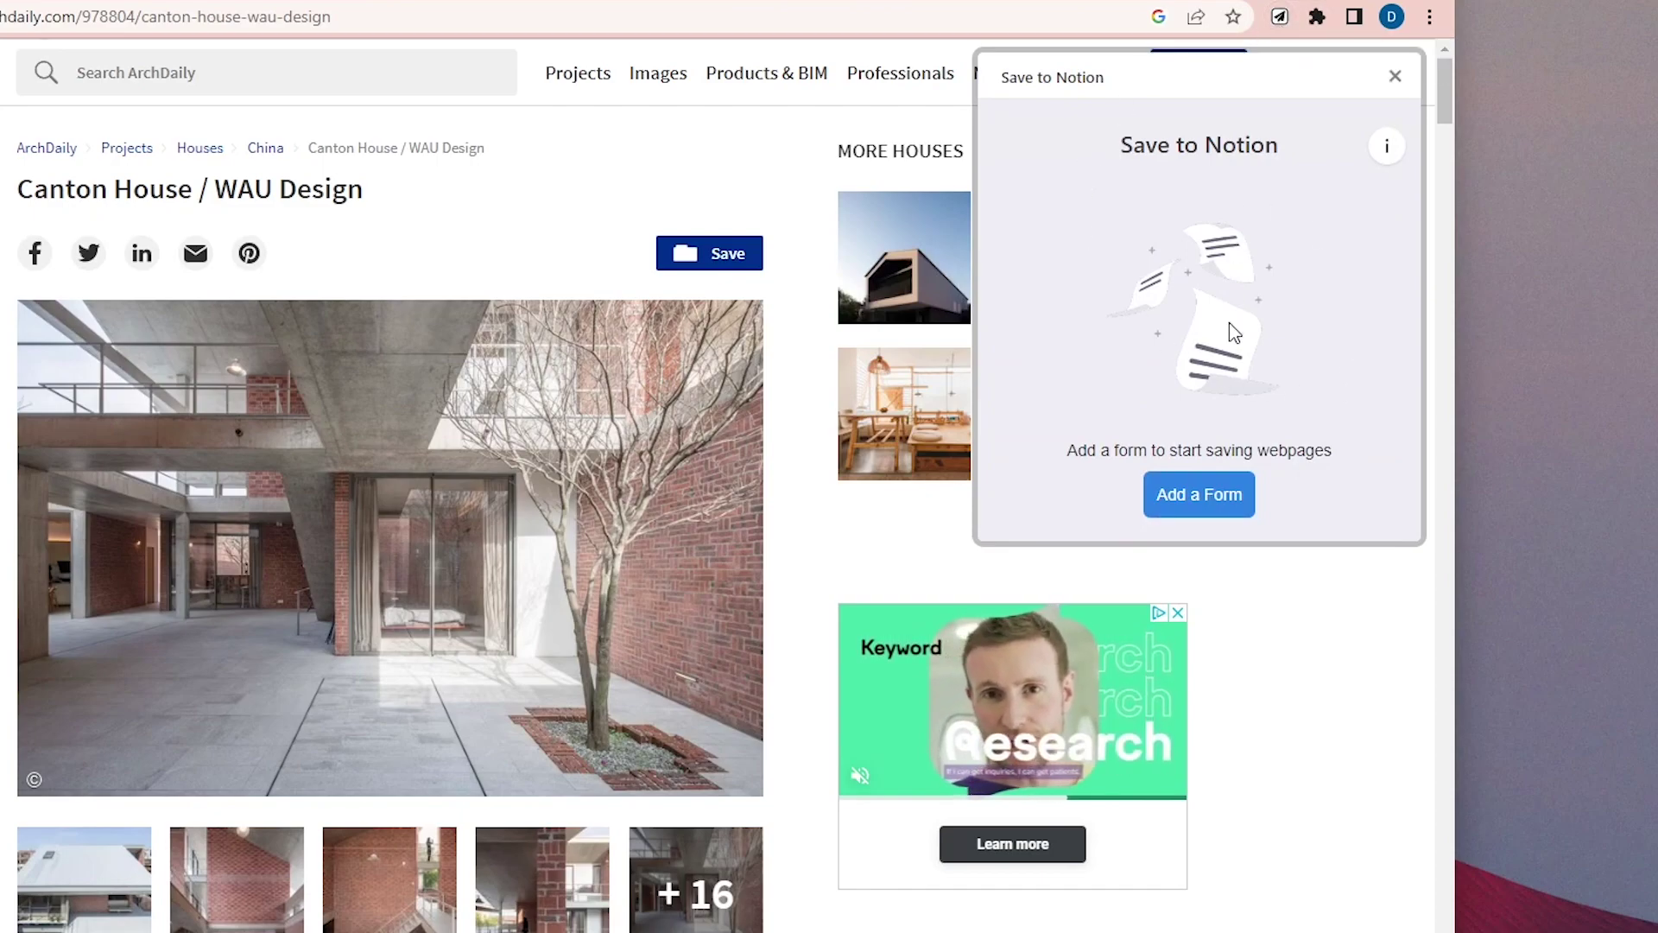
click(1226, 500)
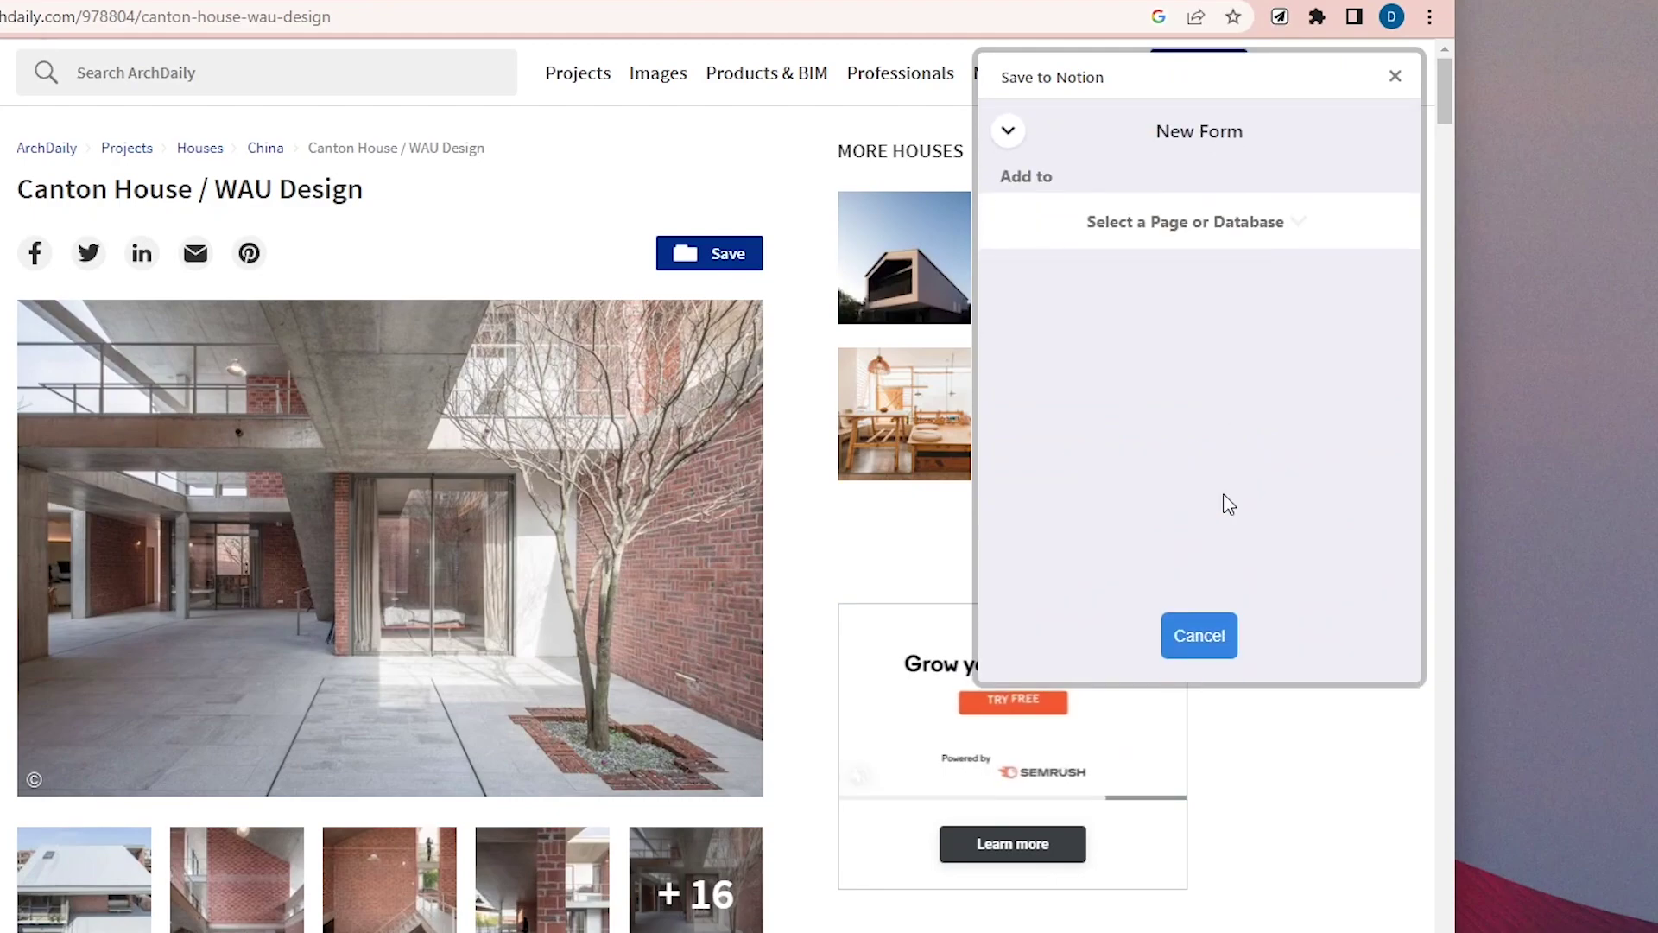
click(1219, 222)
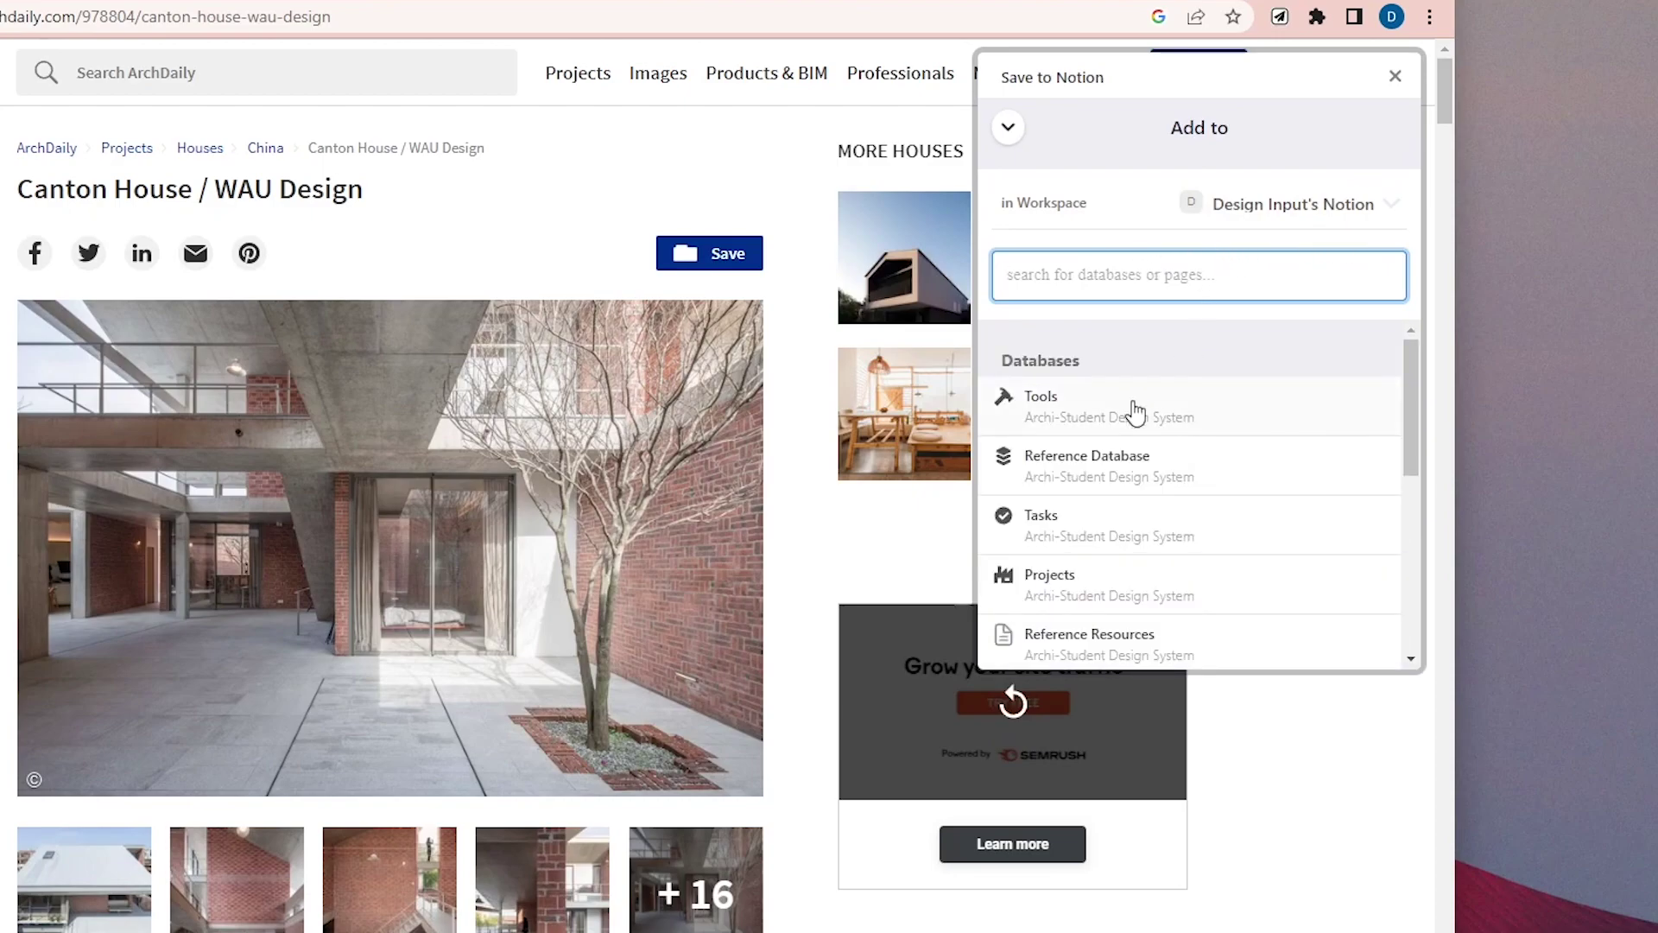
click(1095, 467)
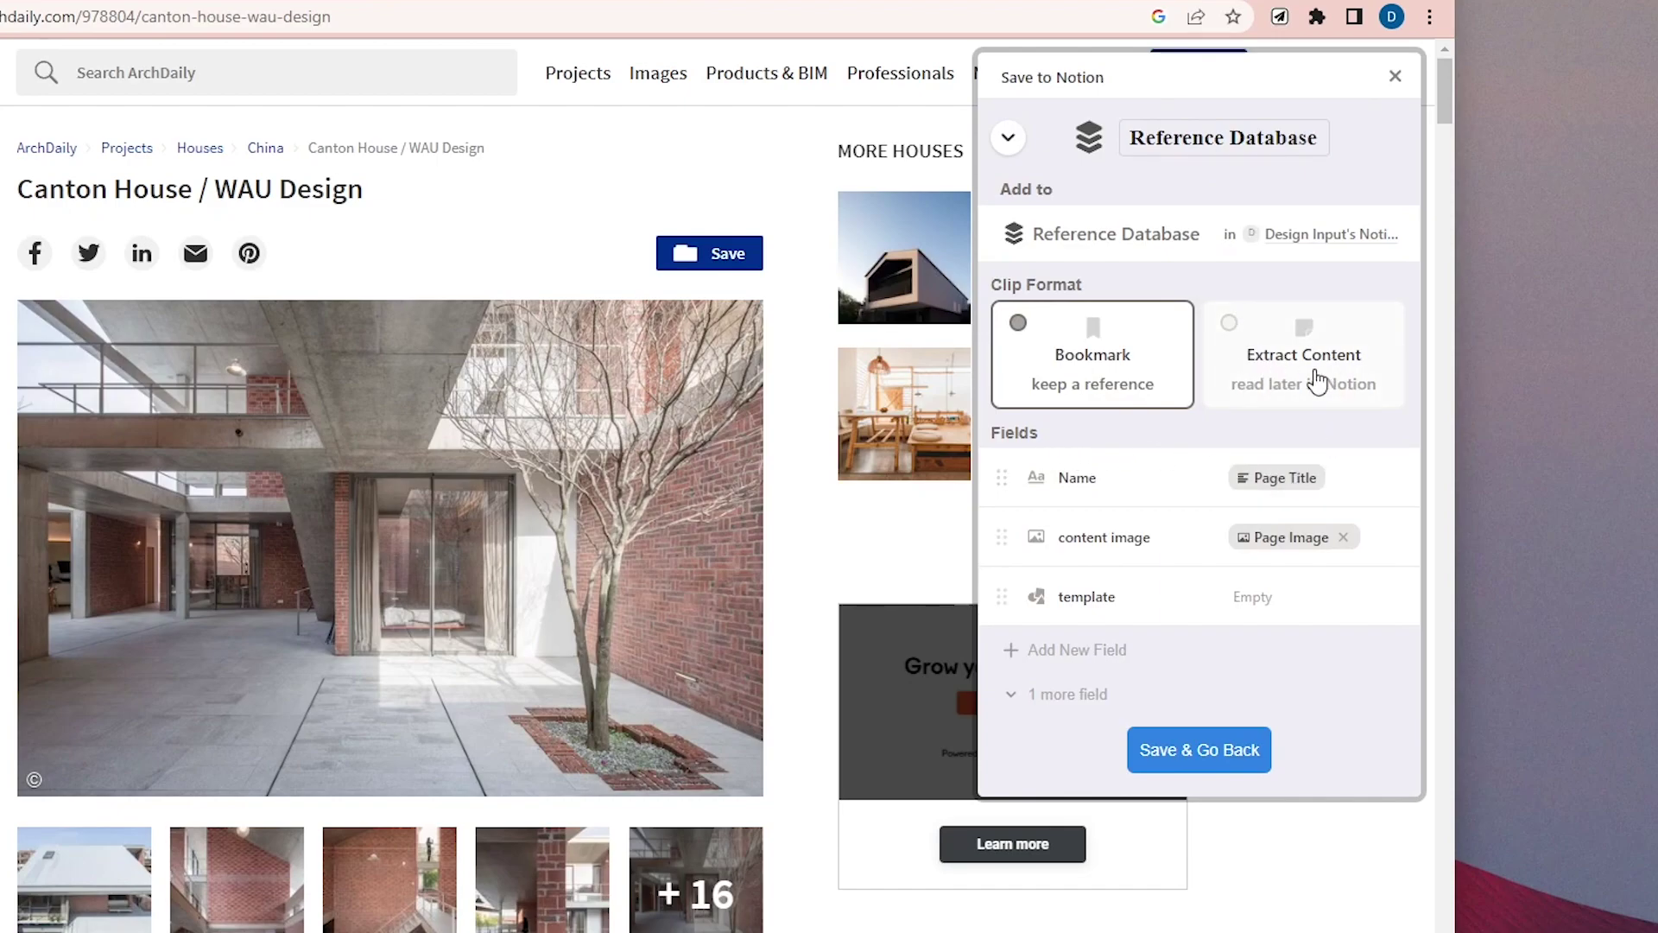
click(1288, 344)
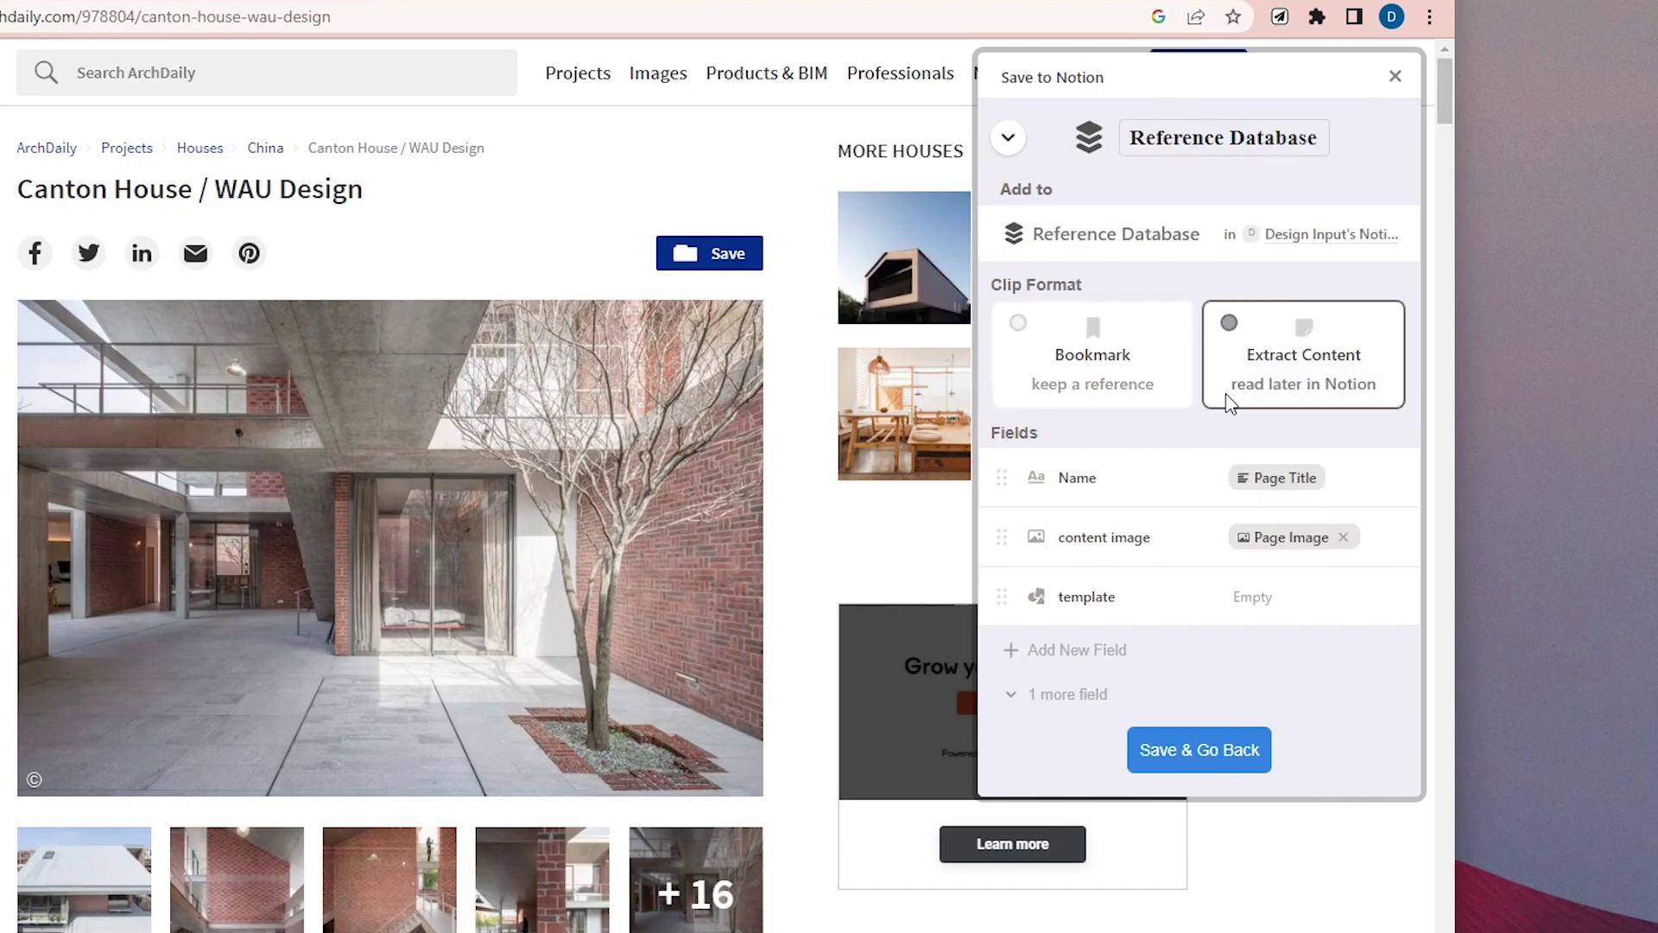
Remove the template field, show URL, and add Projects, Type and Tags fields.
click(1001, 592)
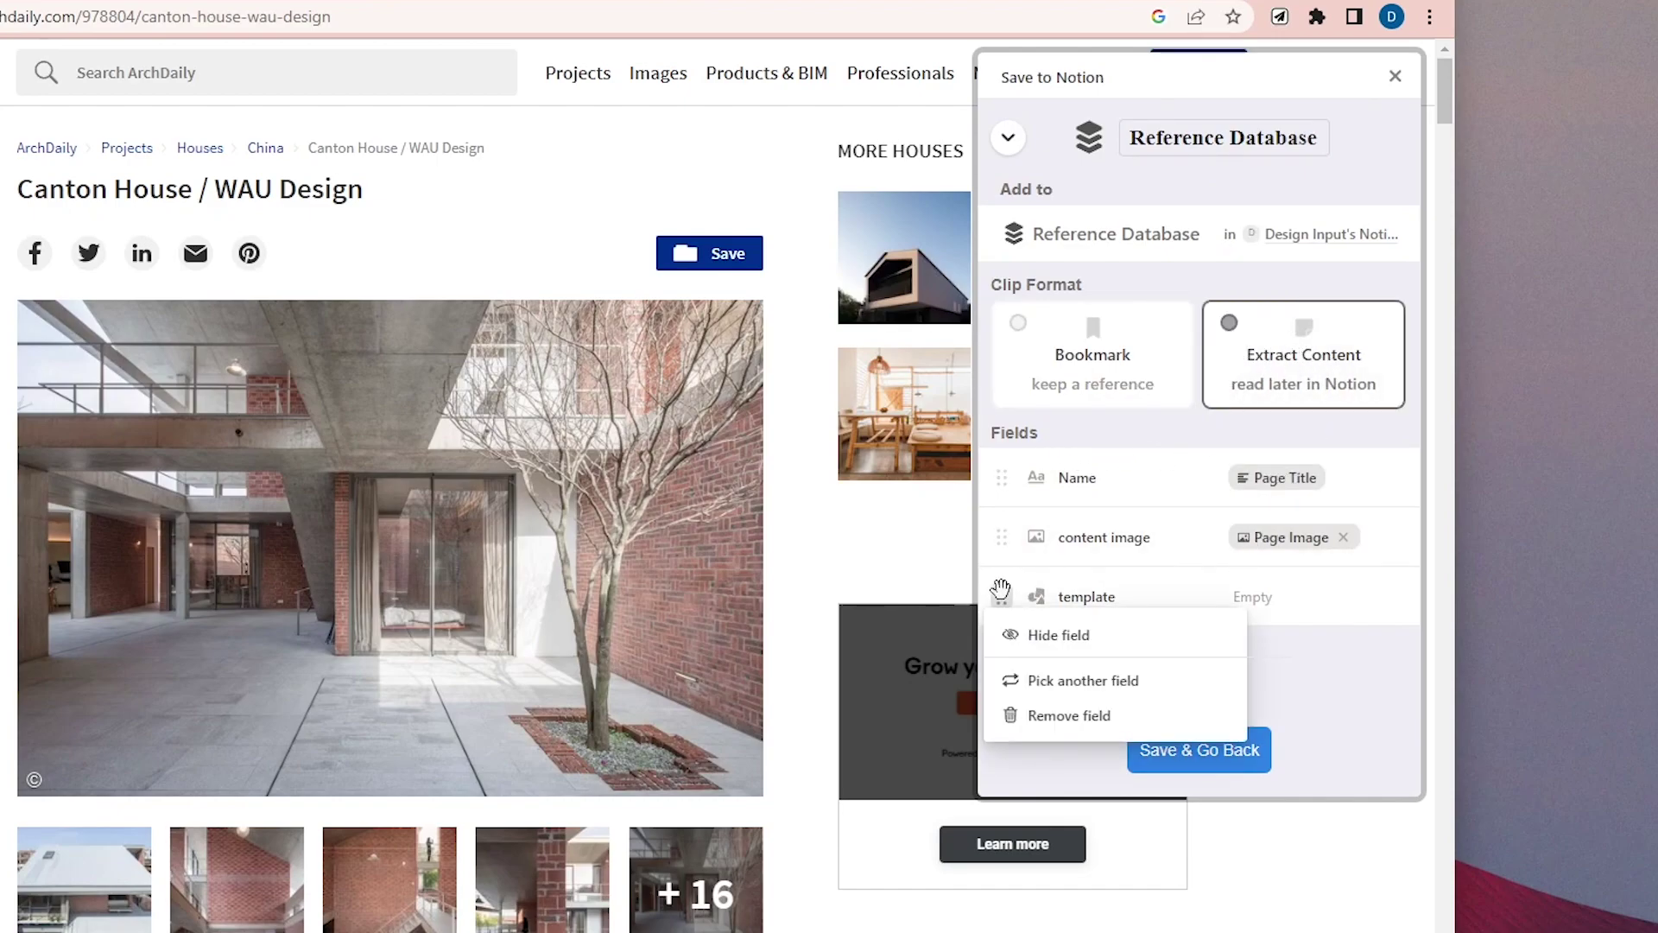
click(1071, 716)
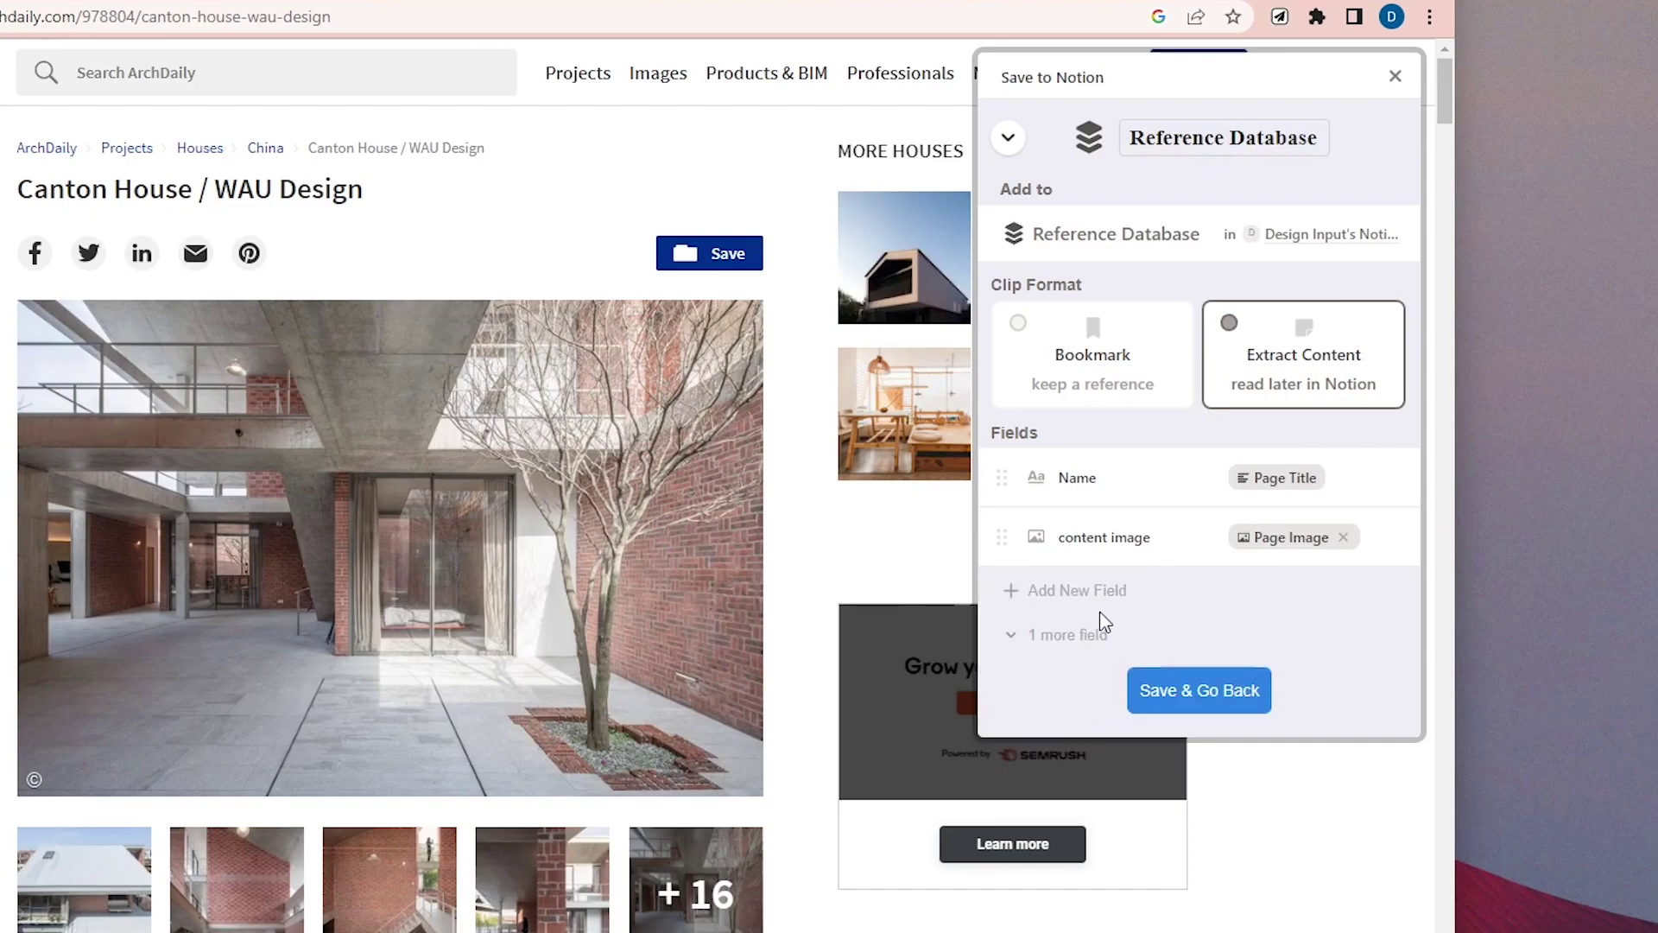
click(1096, 635)
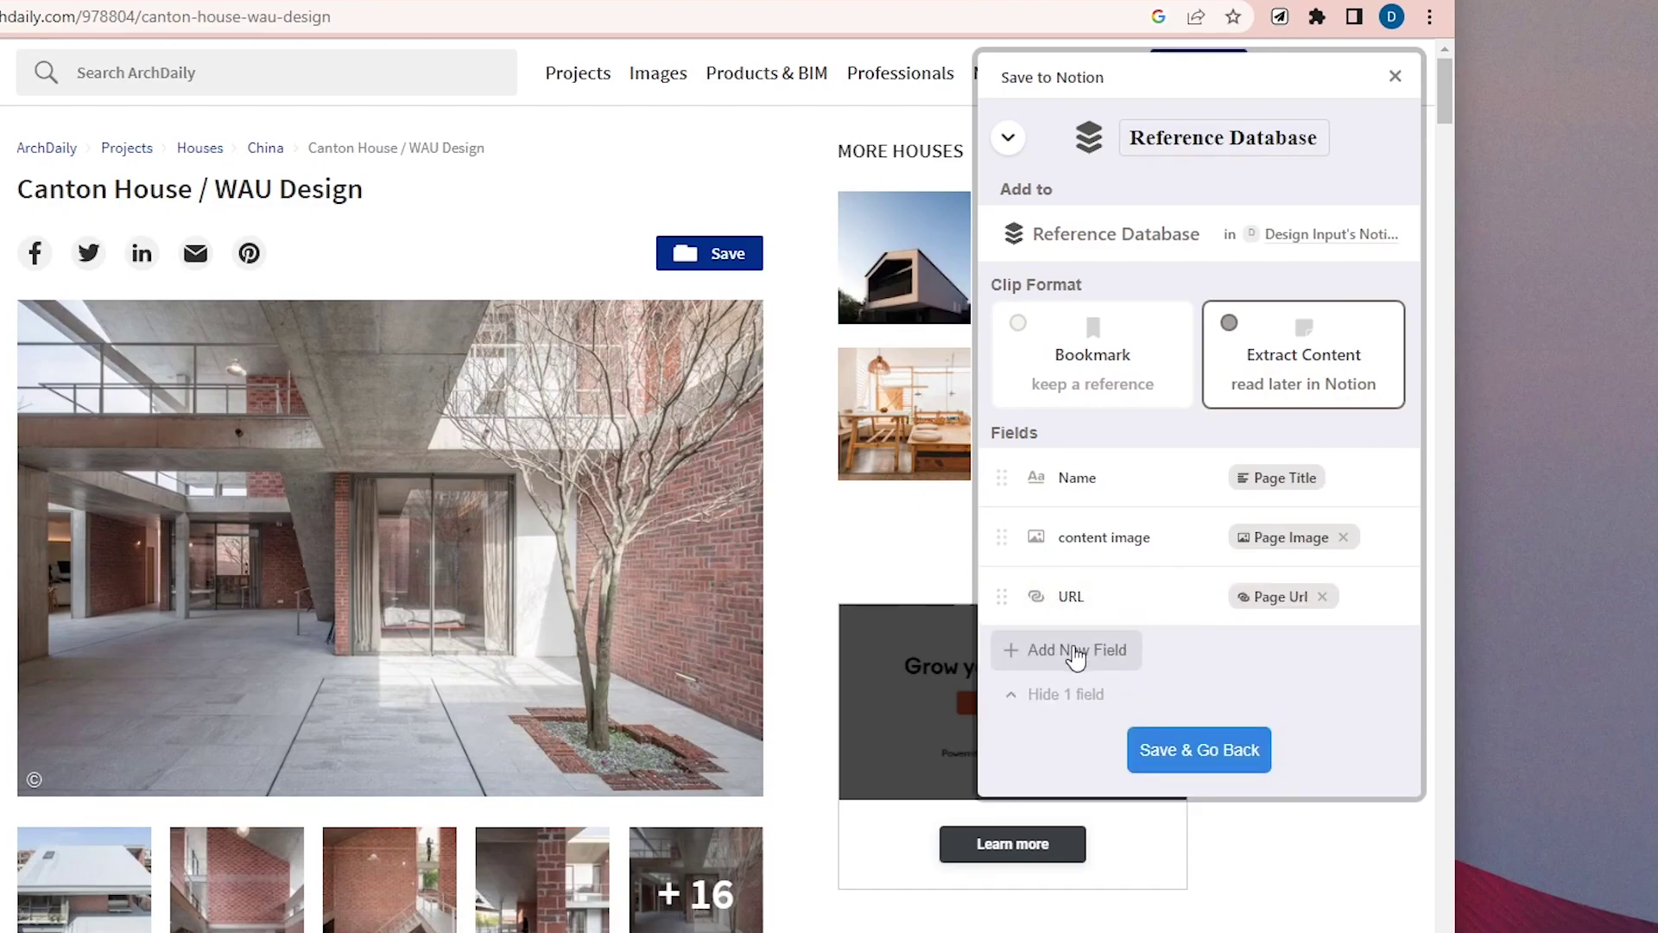
click(1076, 655)
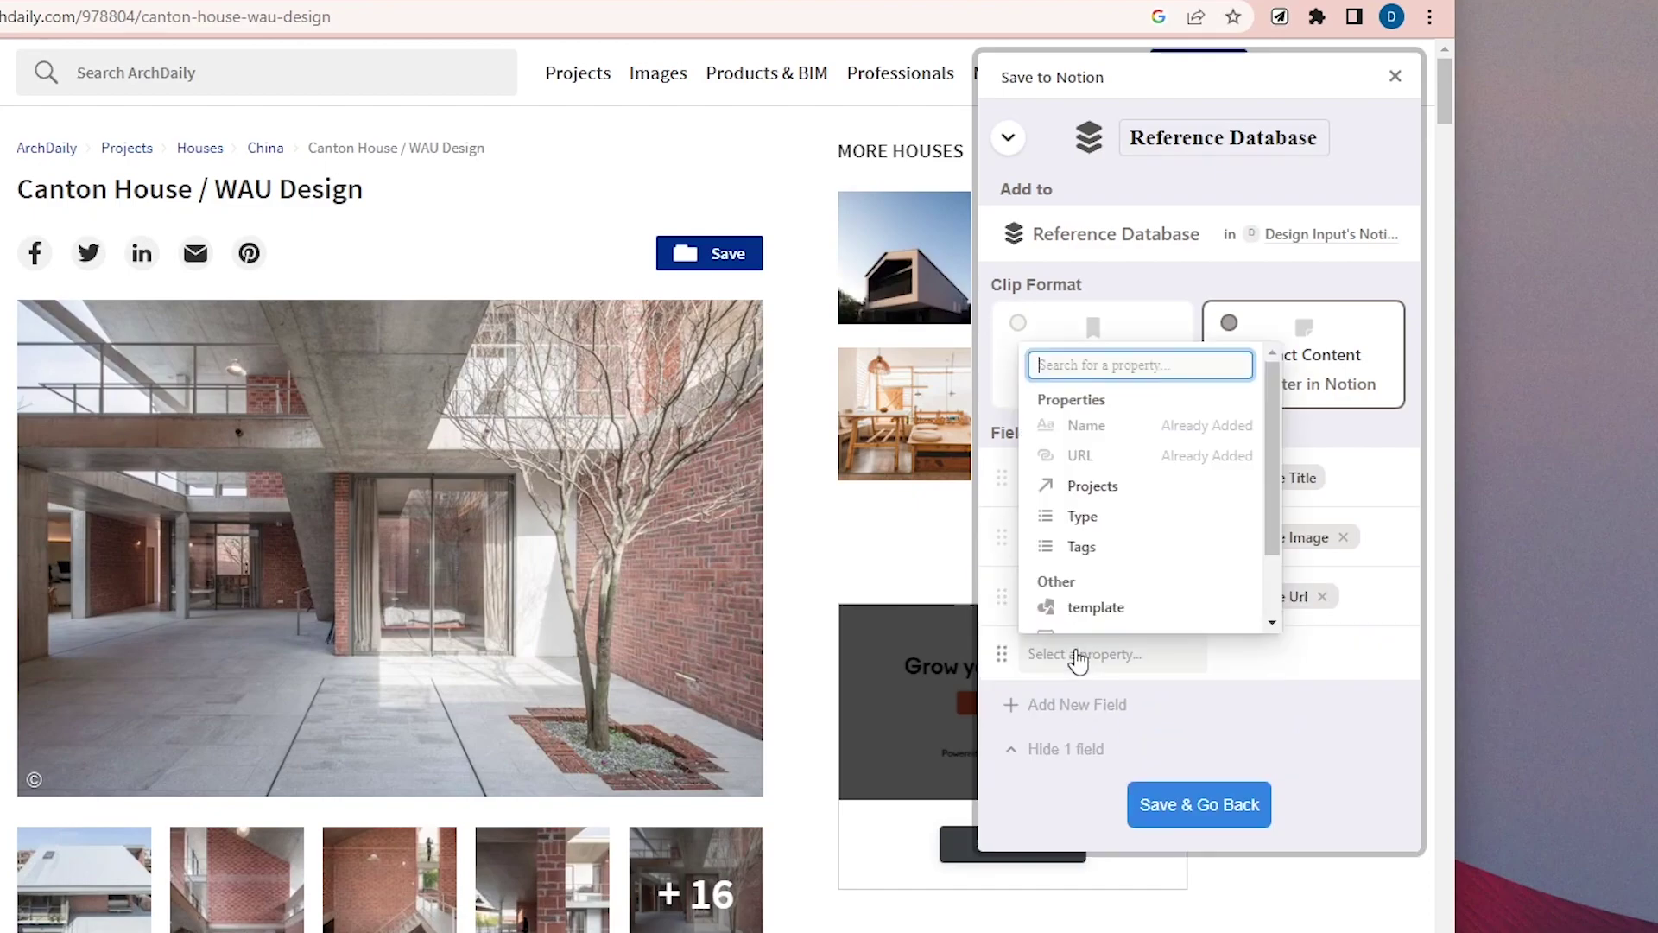
click(1078, 488)
click(1089, 705)
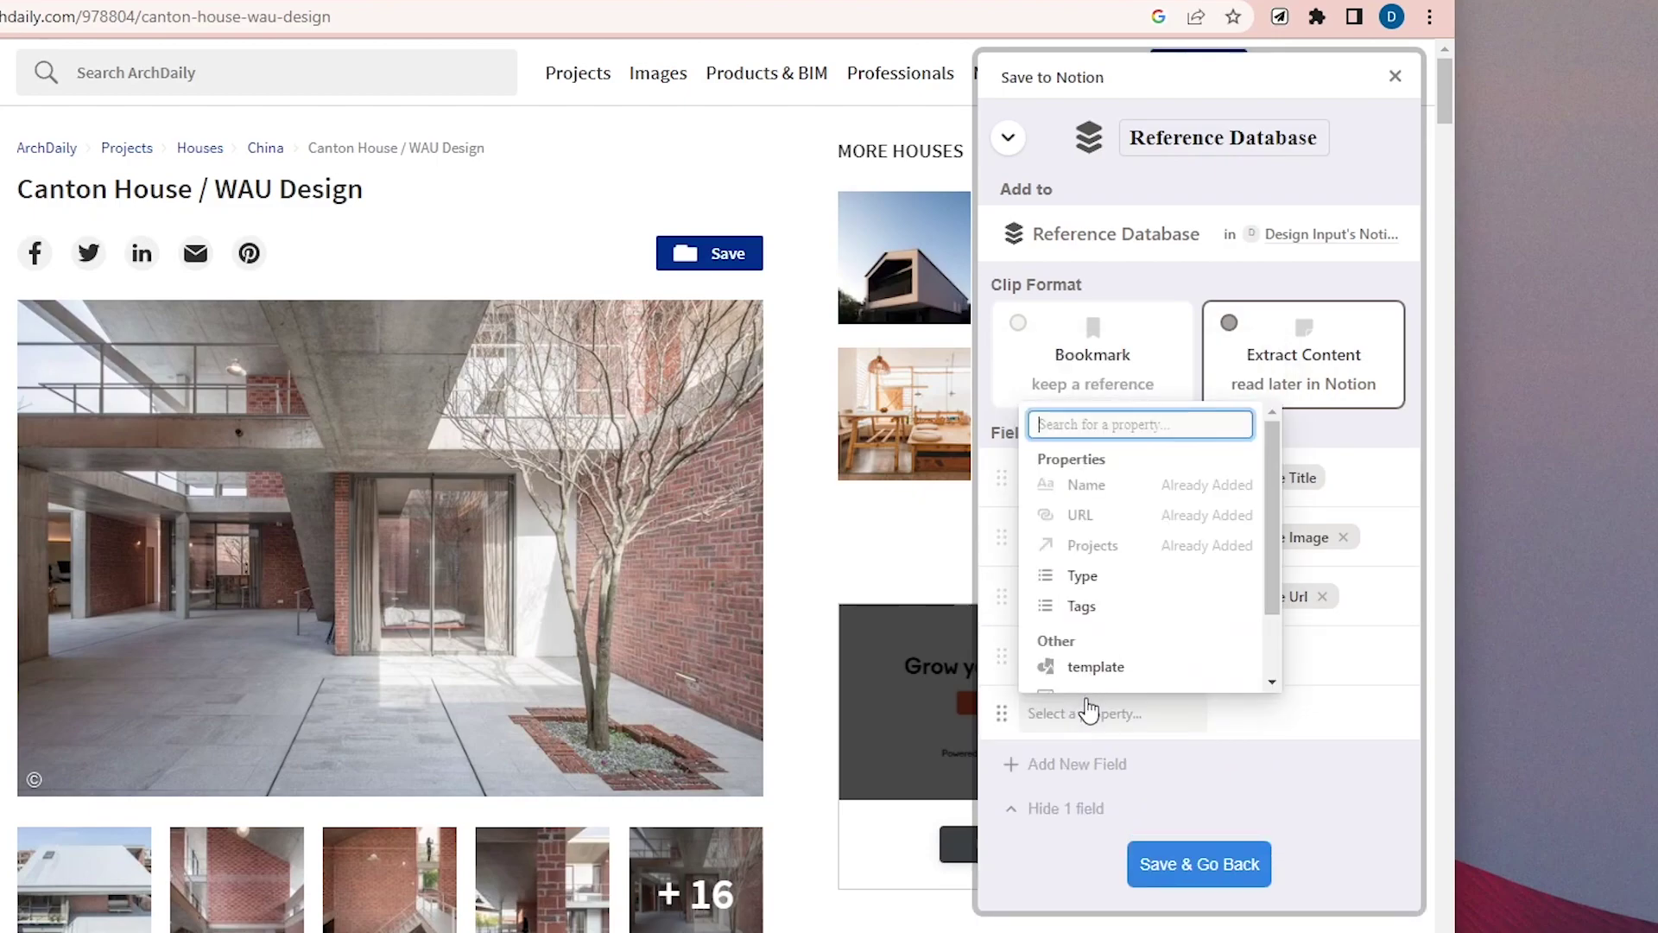
click(1119, 581)
click(1099, 766)
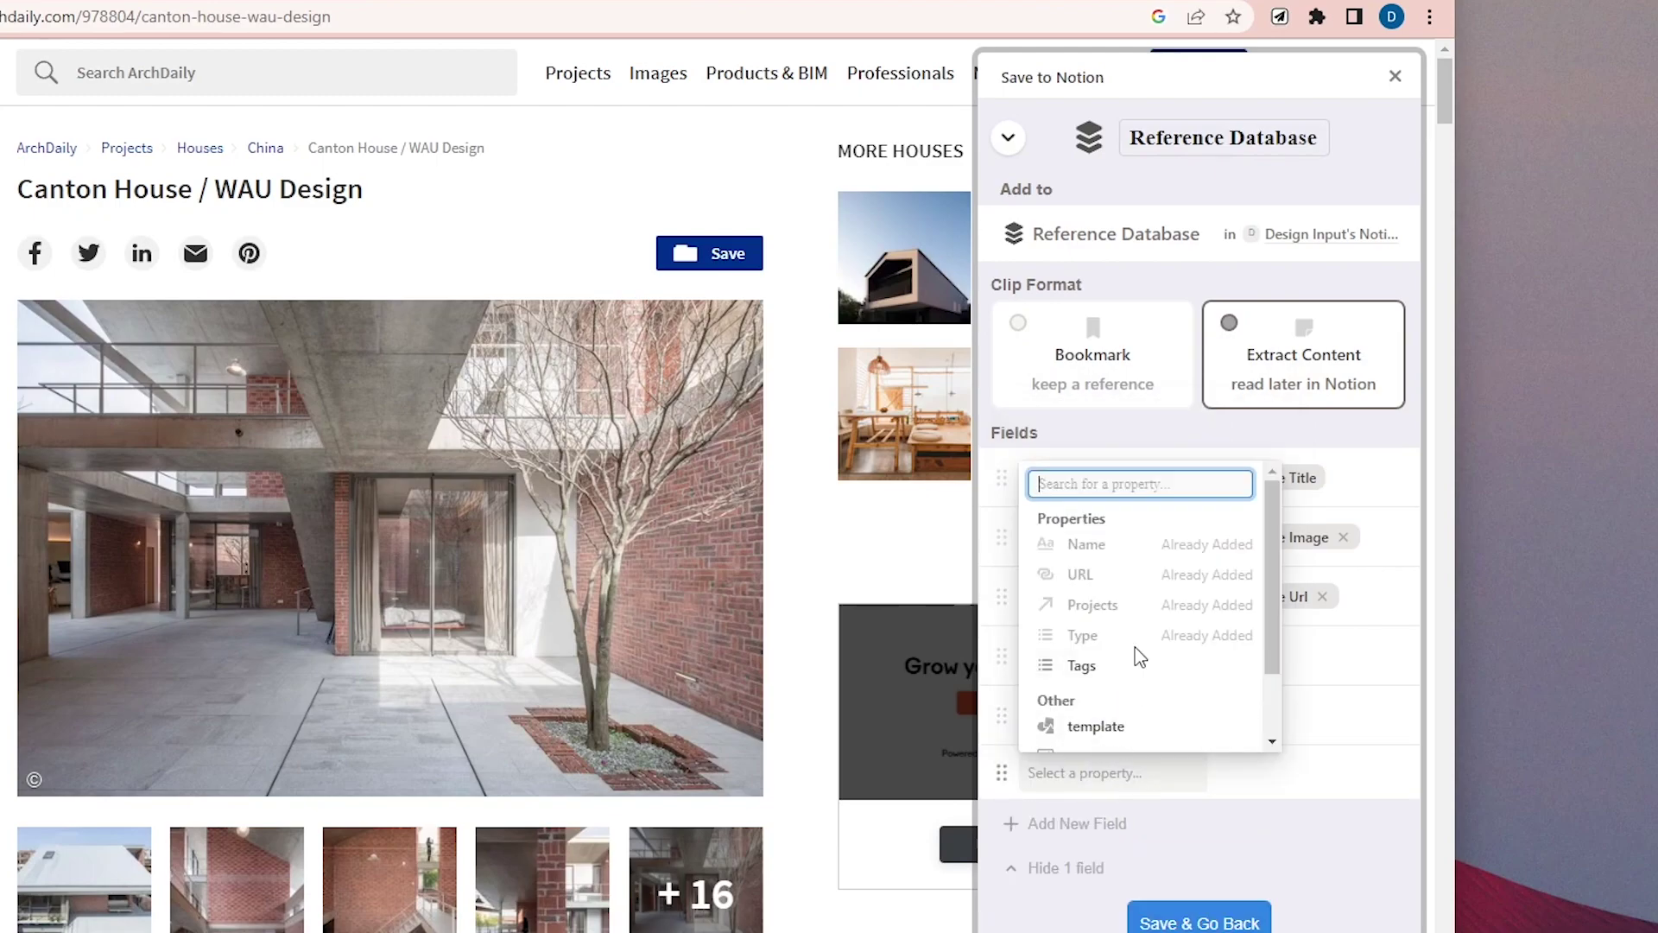
click(1138, 669)
scroll(1118, 685, down, 1)
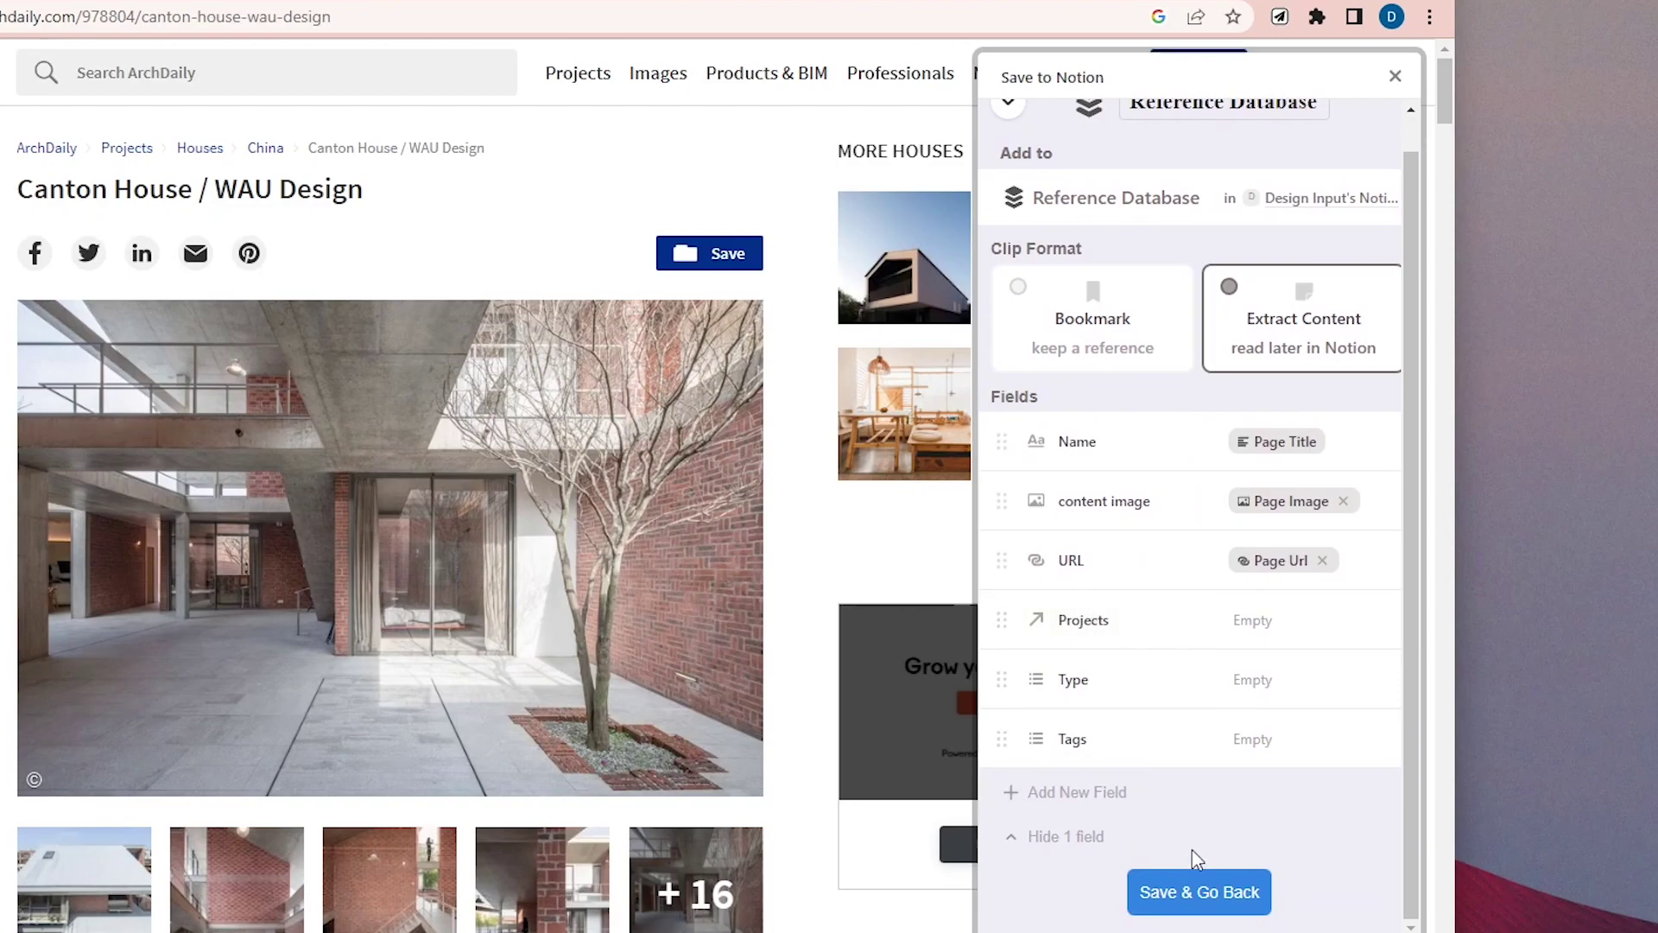
Clip Canton House with Projects Student Competition, Type Residential and tag Construction Material.
click(1198, 891)
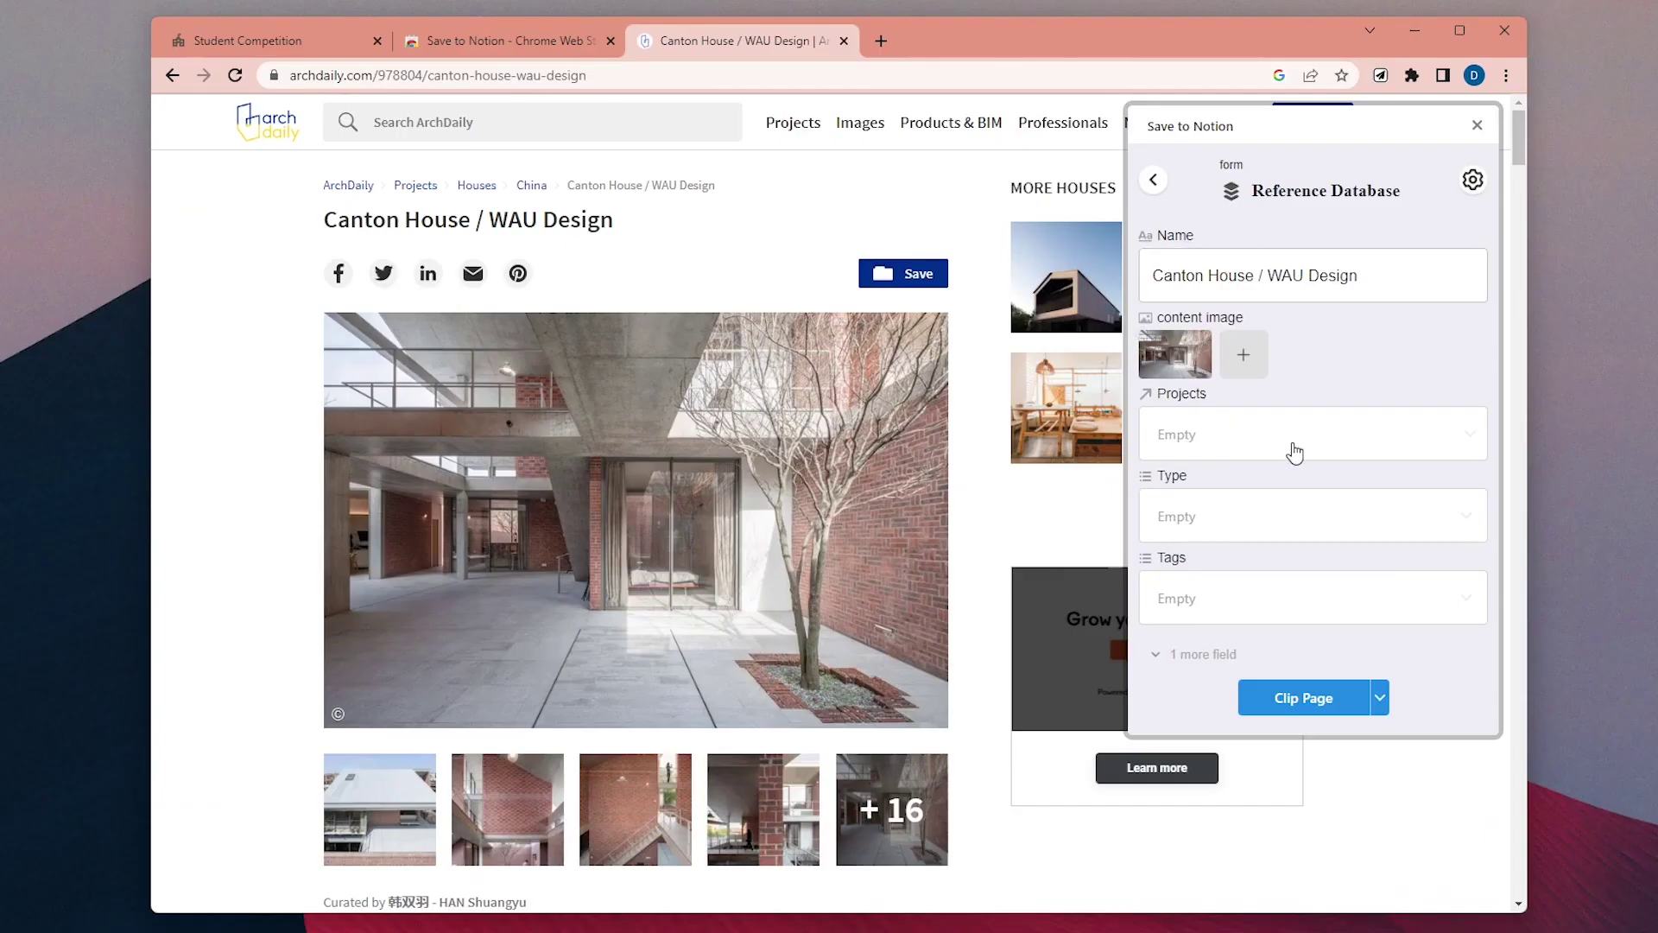
click(1295, 453)
click(1278, 640)
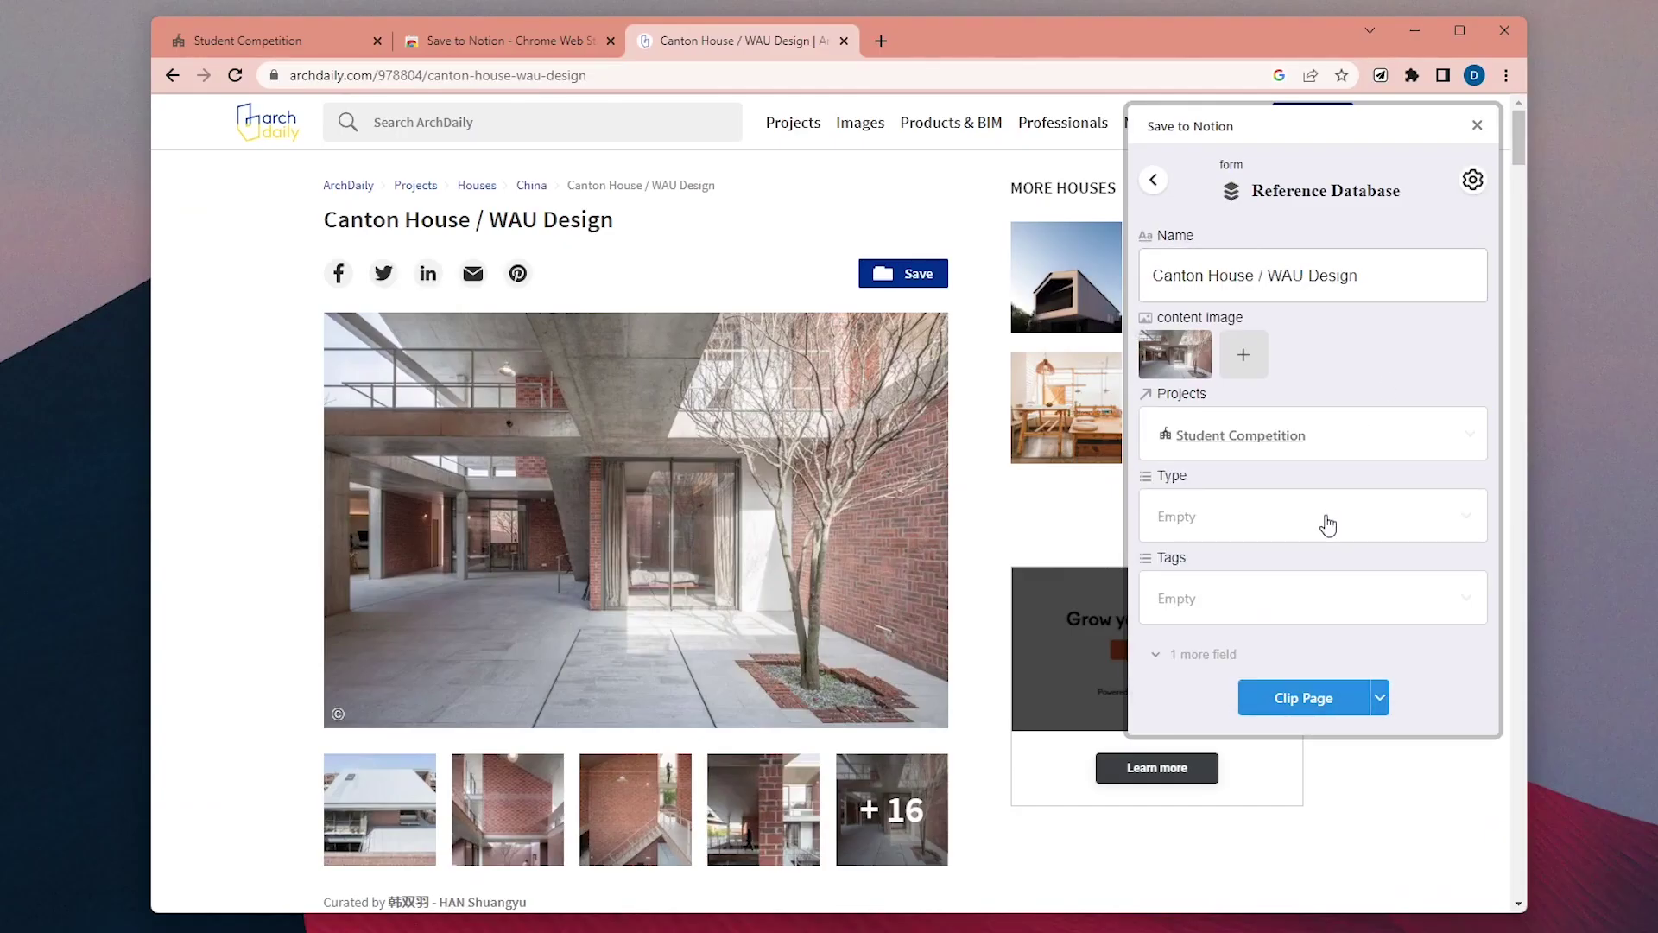
click(1328, 524)
click(1278, 291)
click(1252, 598)
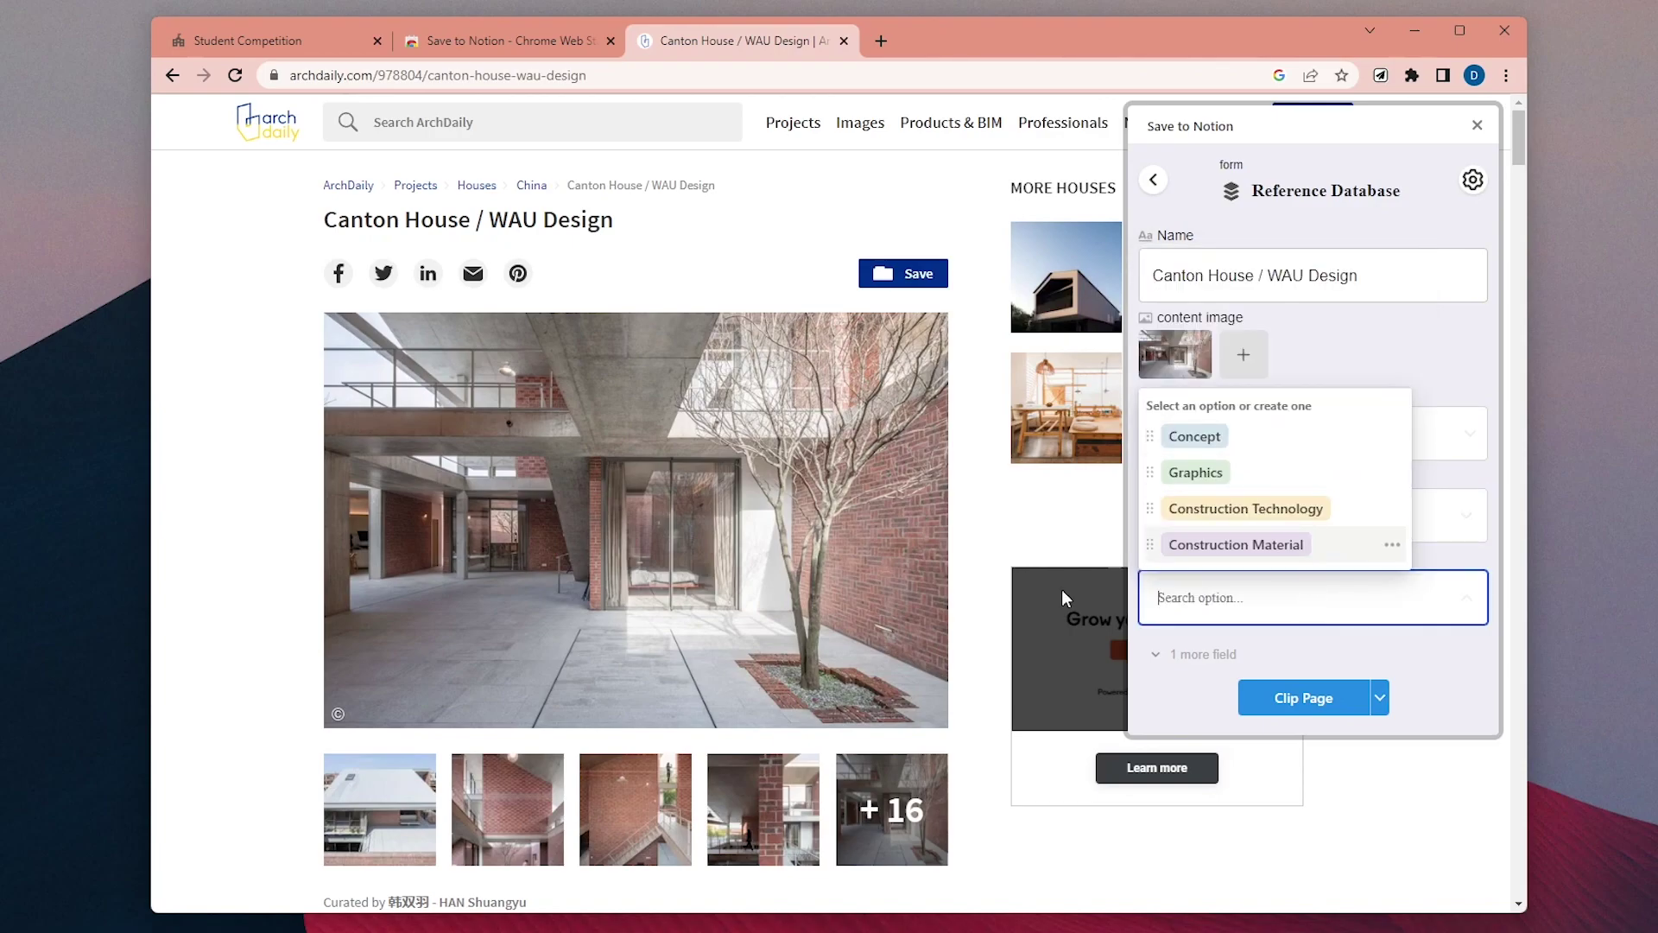
click(1236, 544)
click(1434, 354)
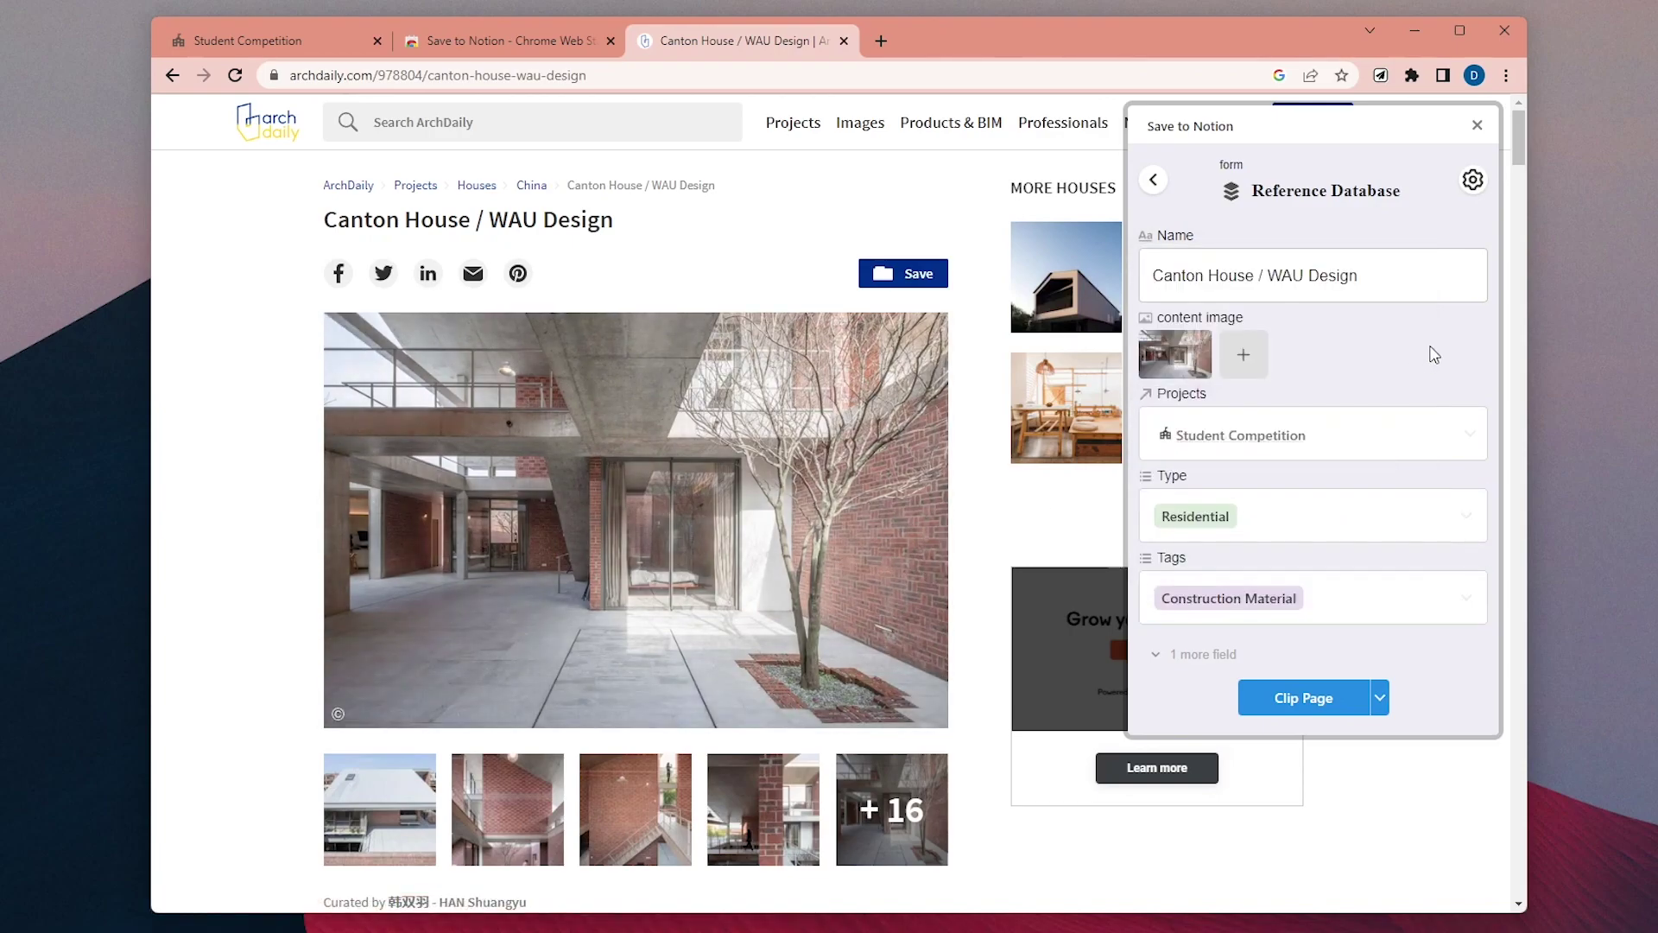
scroll(1374, 519, down, 1)
click(1304, 698)
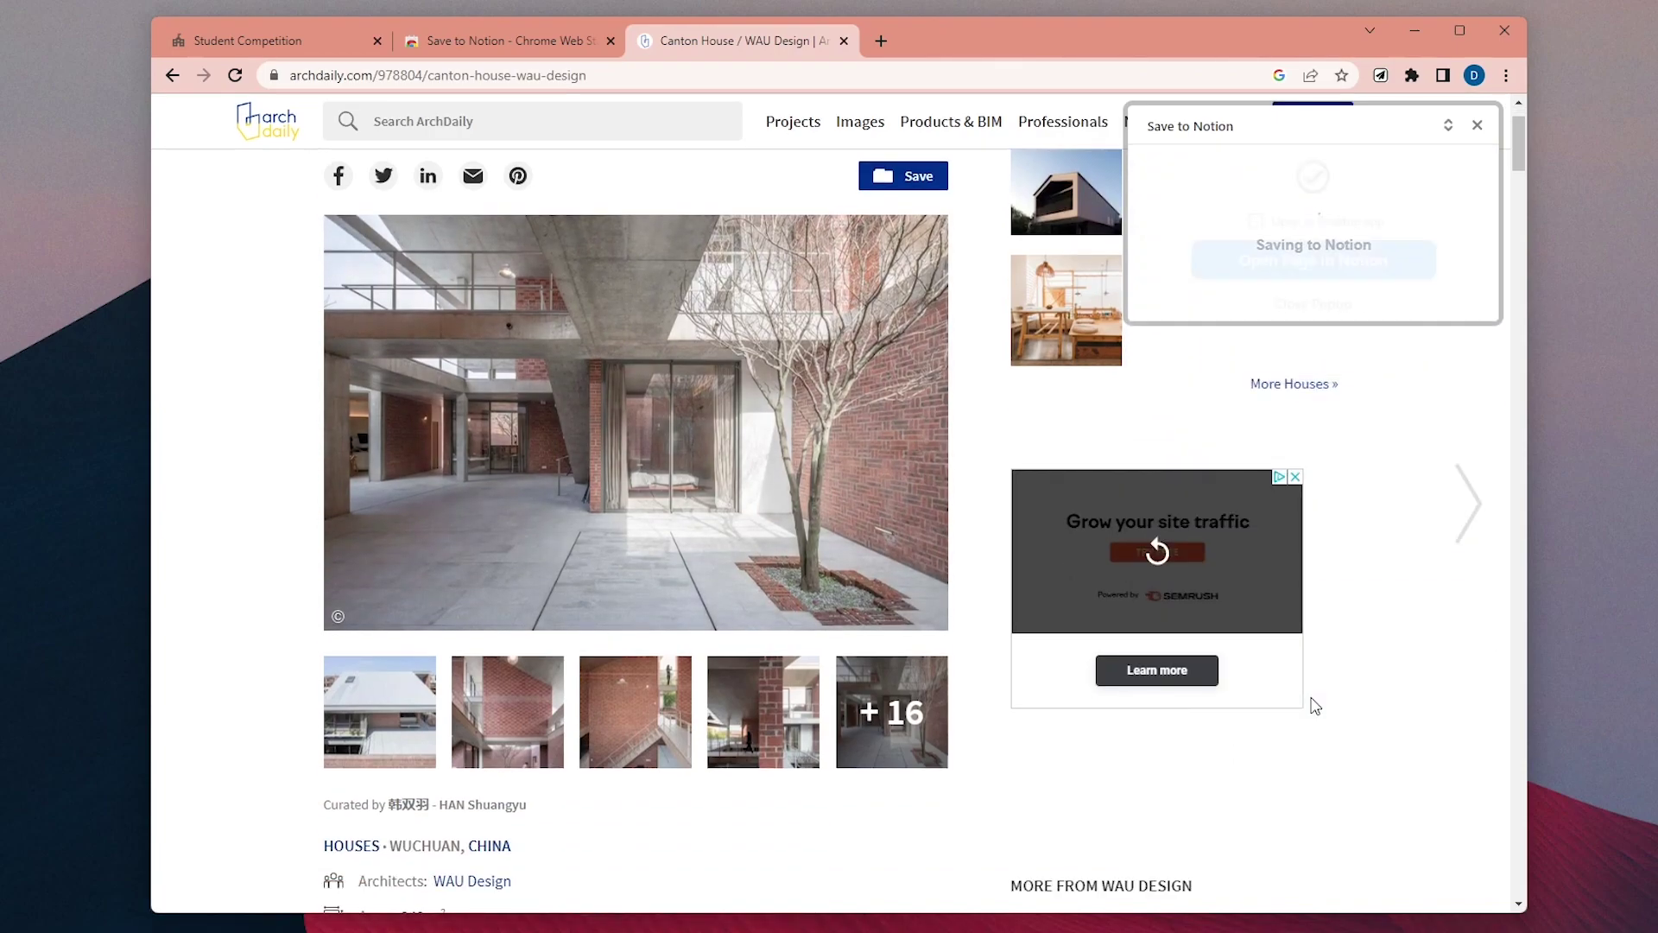
click(1480, 123)
Return to the Student Competition page and open the Canton House reference from the gallery.
click(242, 40)
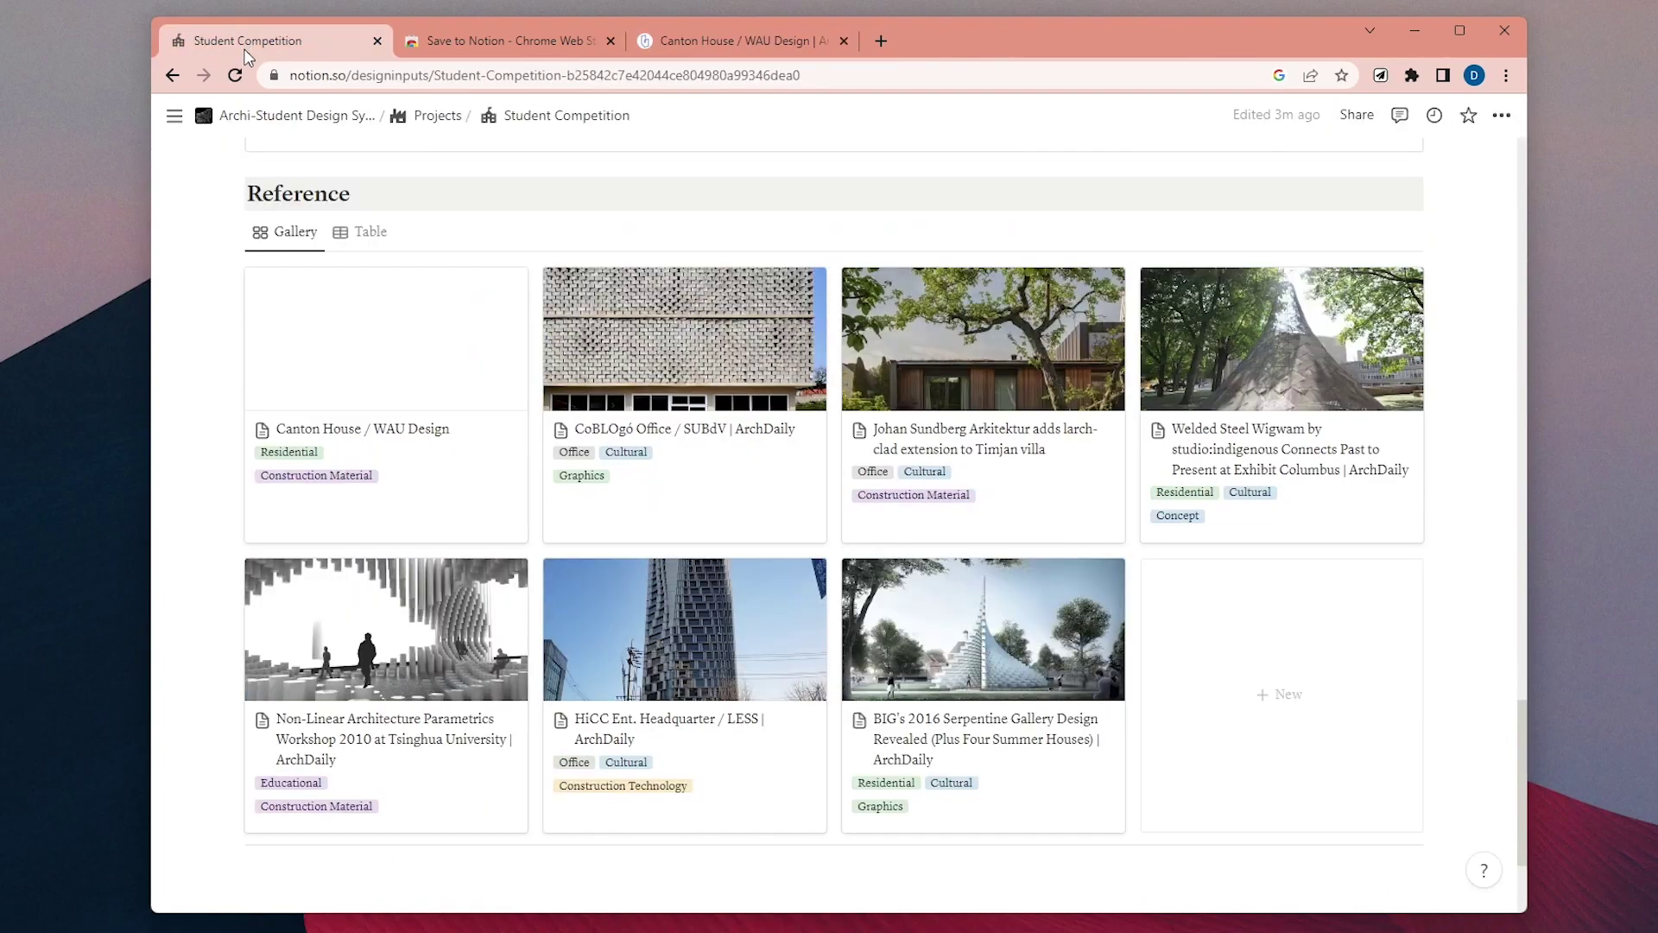
scroll(432, 311, up, 1)
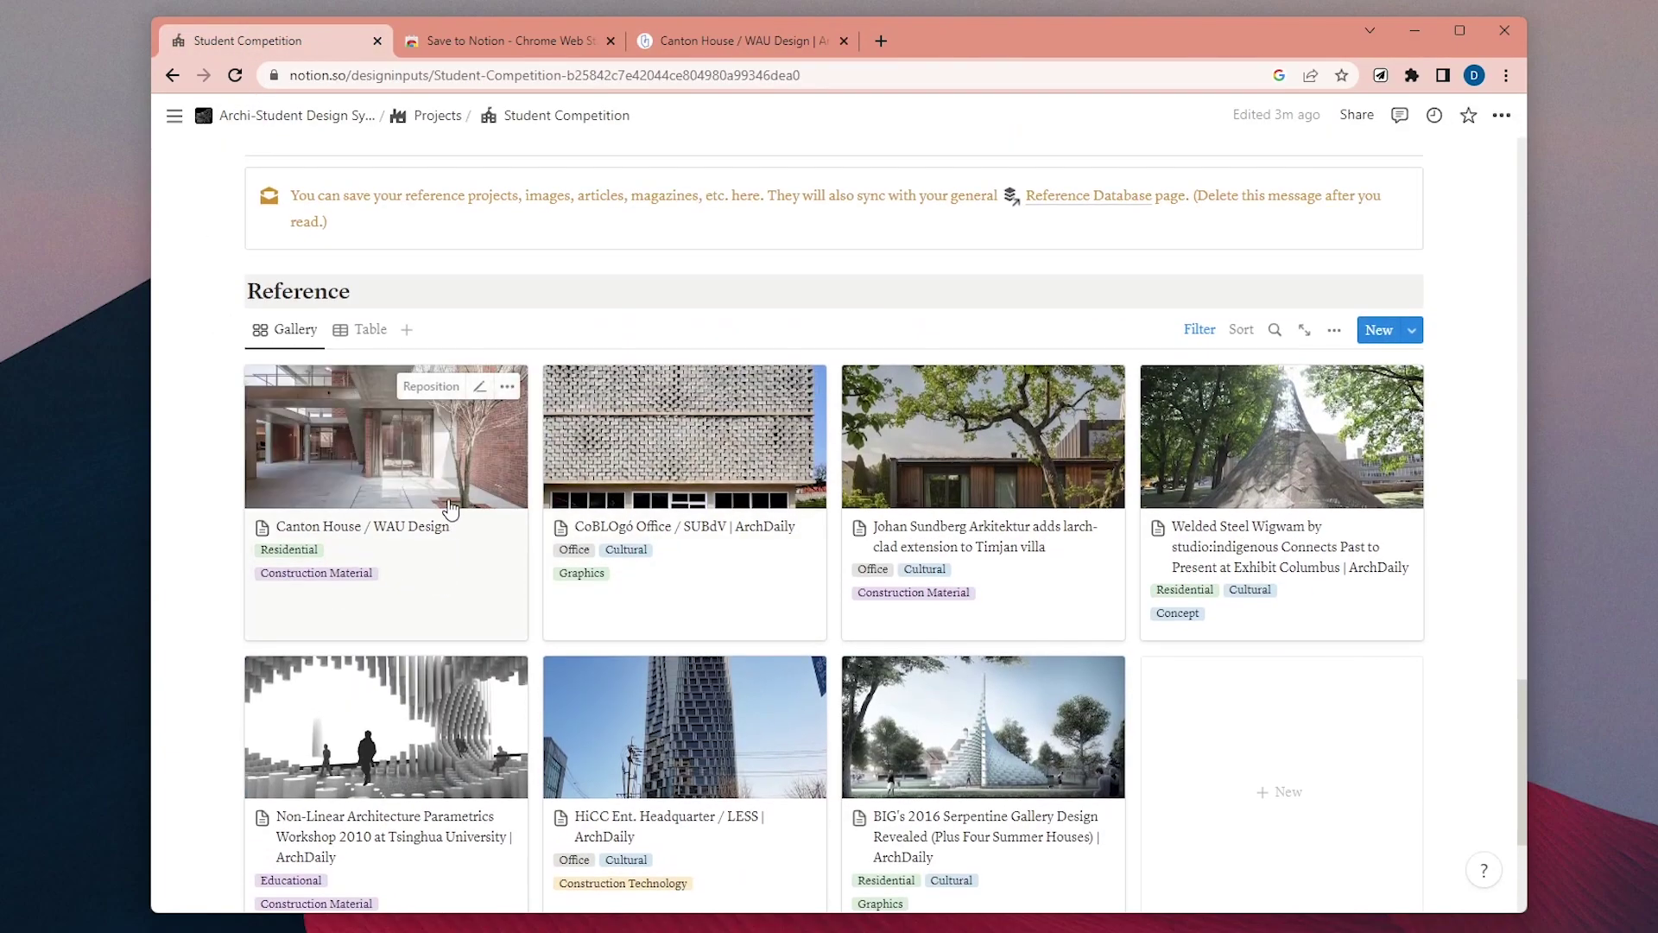
click(389, 459)
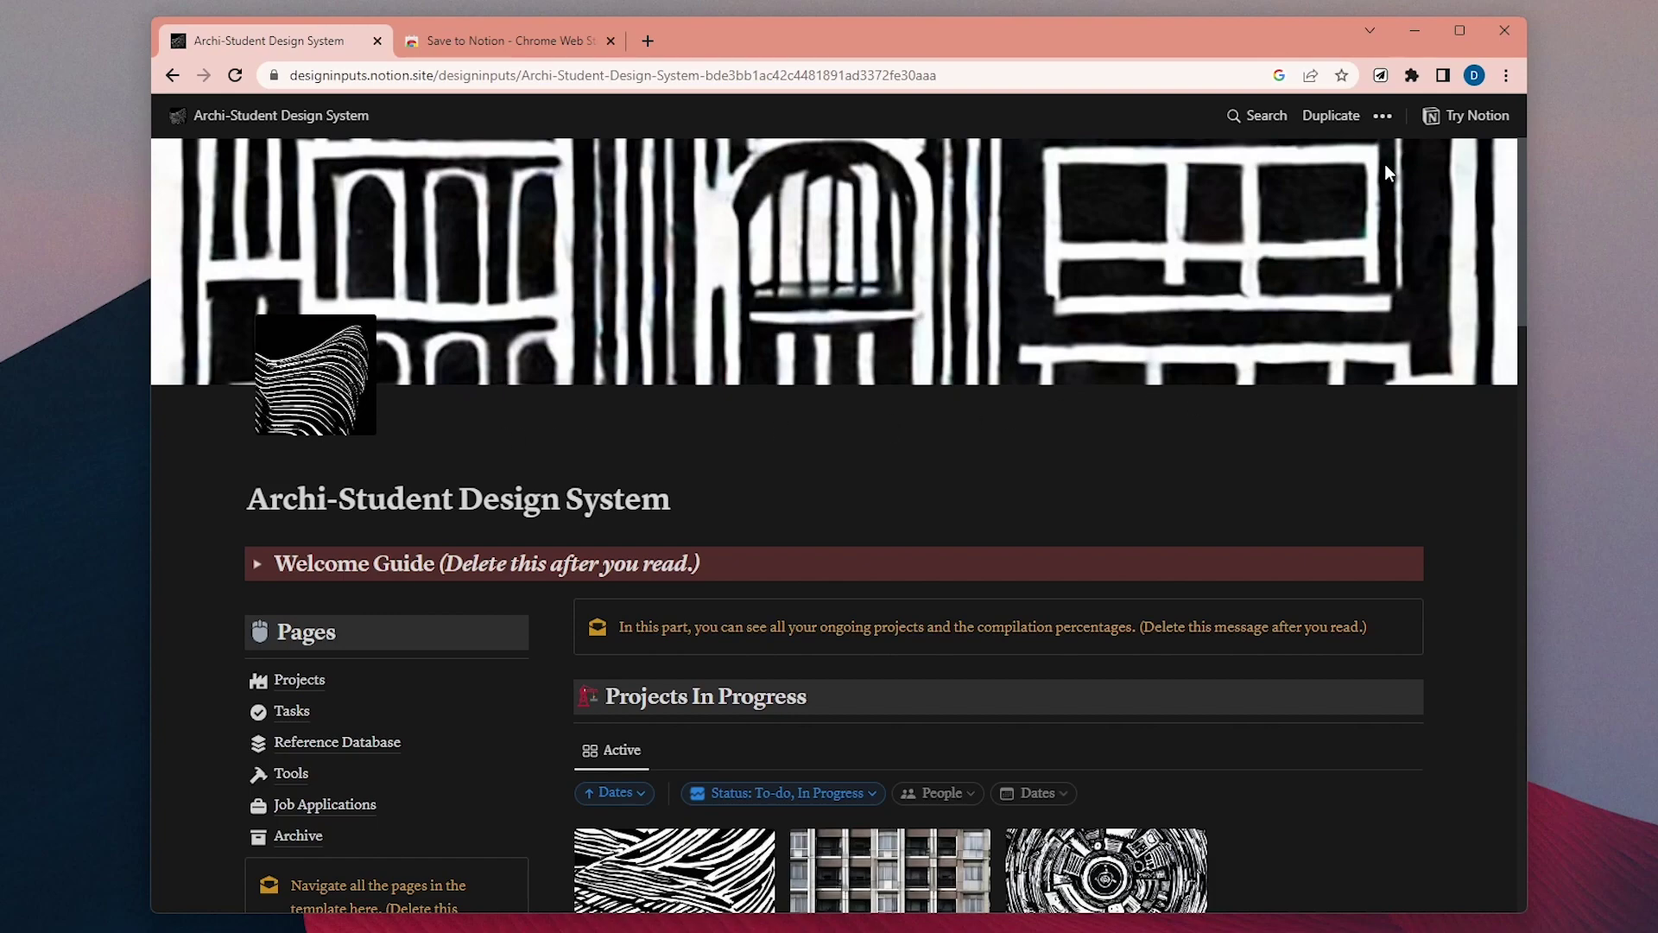
Duplicate the template, confirm leaving the site, and sign in with Google.
click(1322, 117)
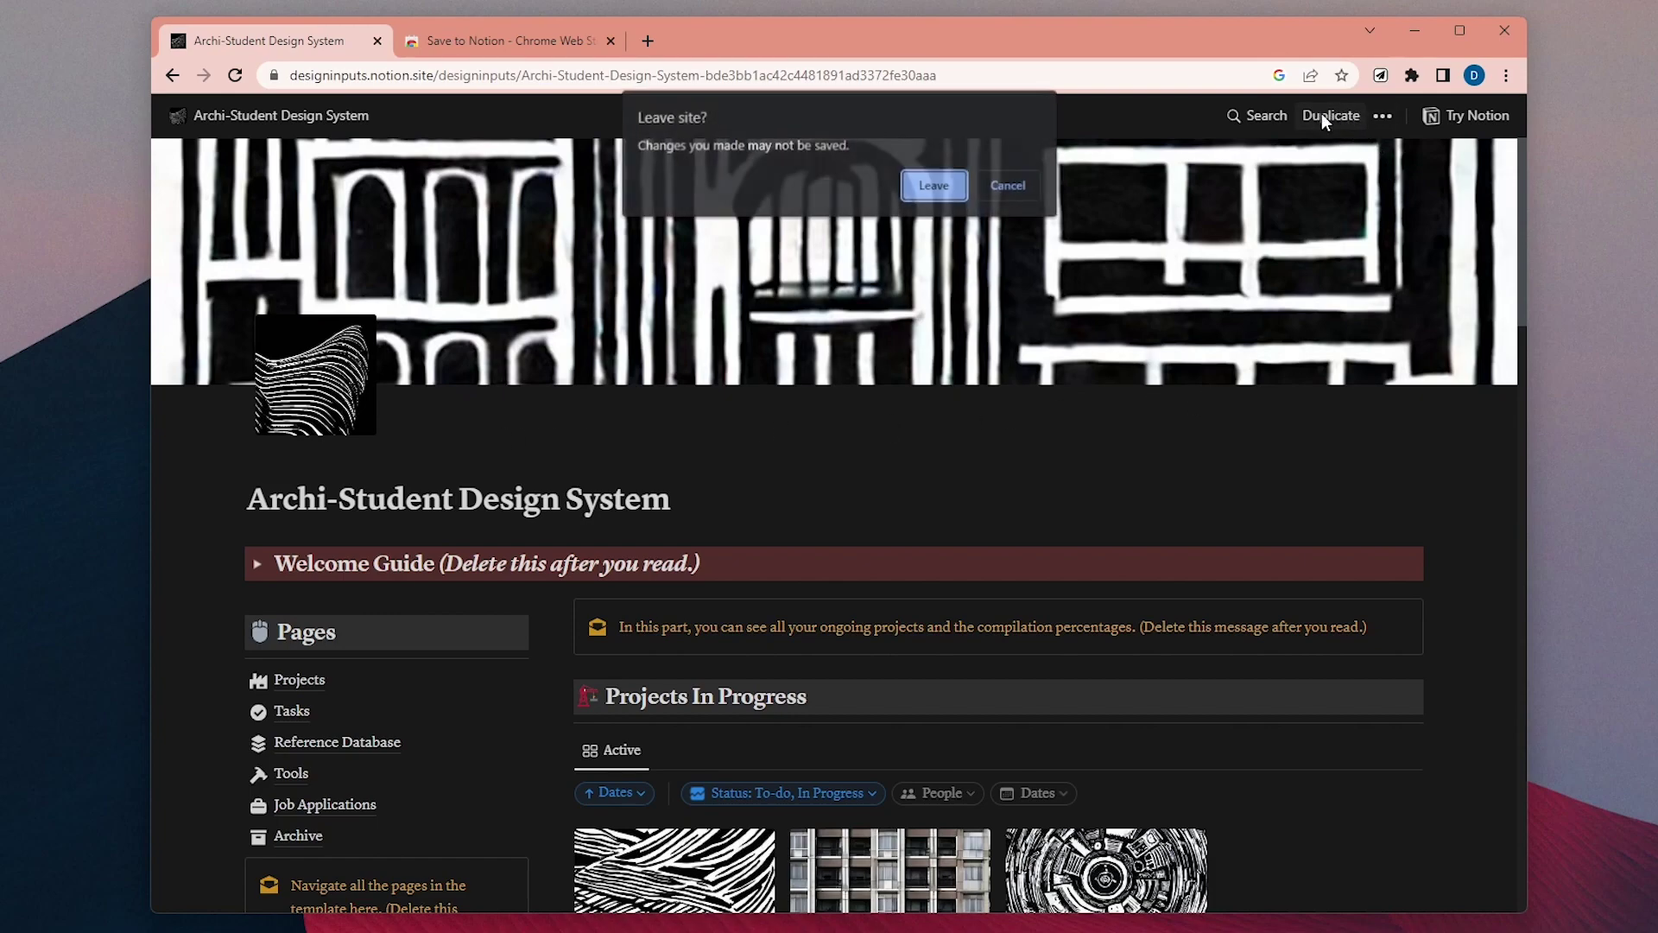
click(961, 185)
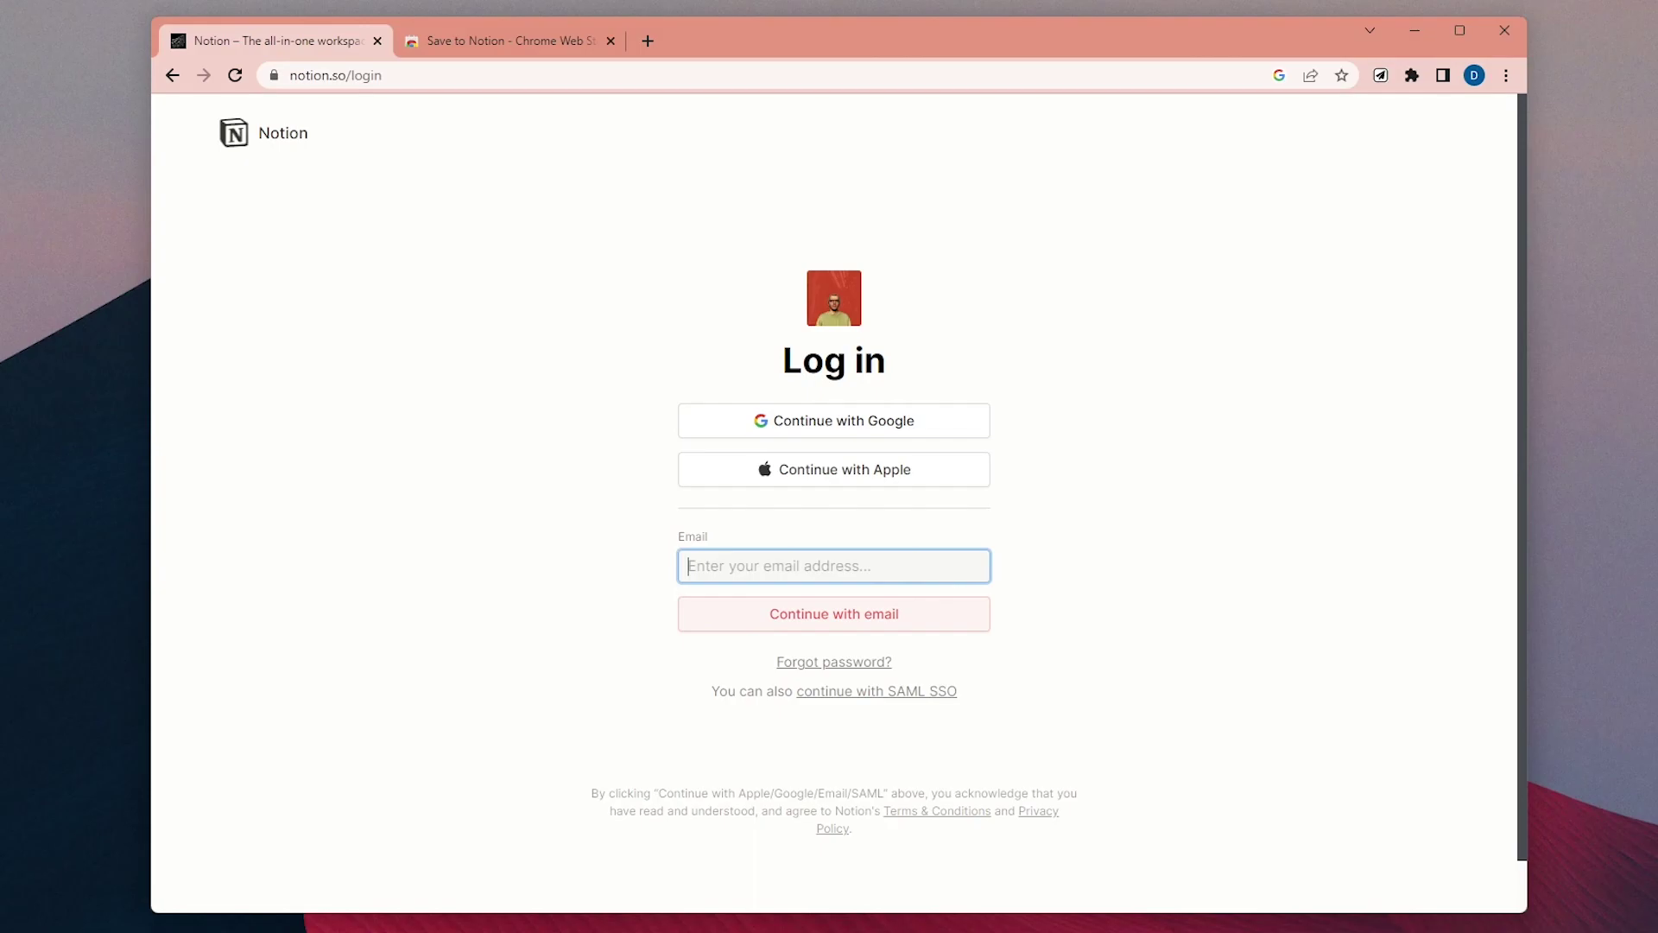
click(837, 434)
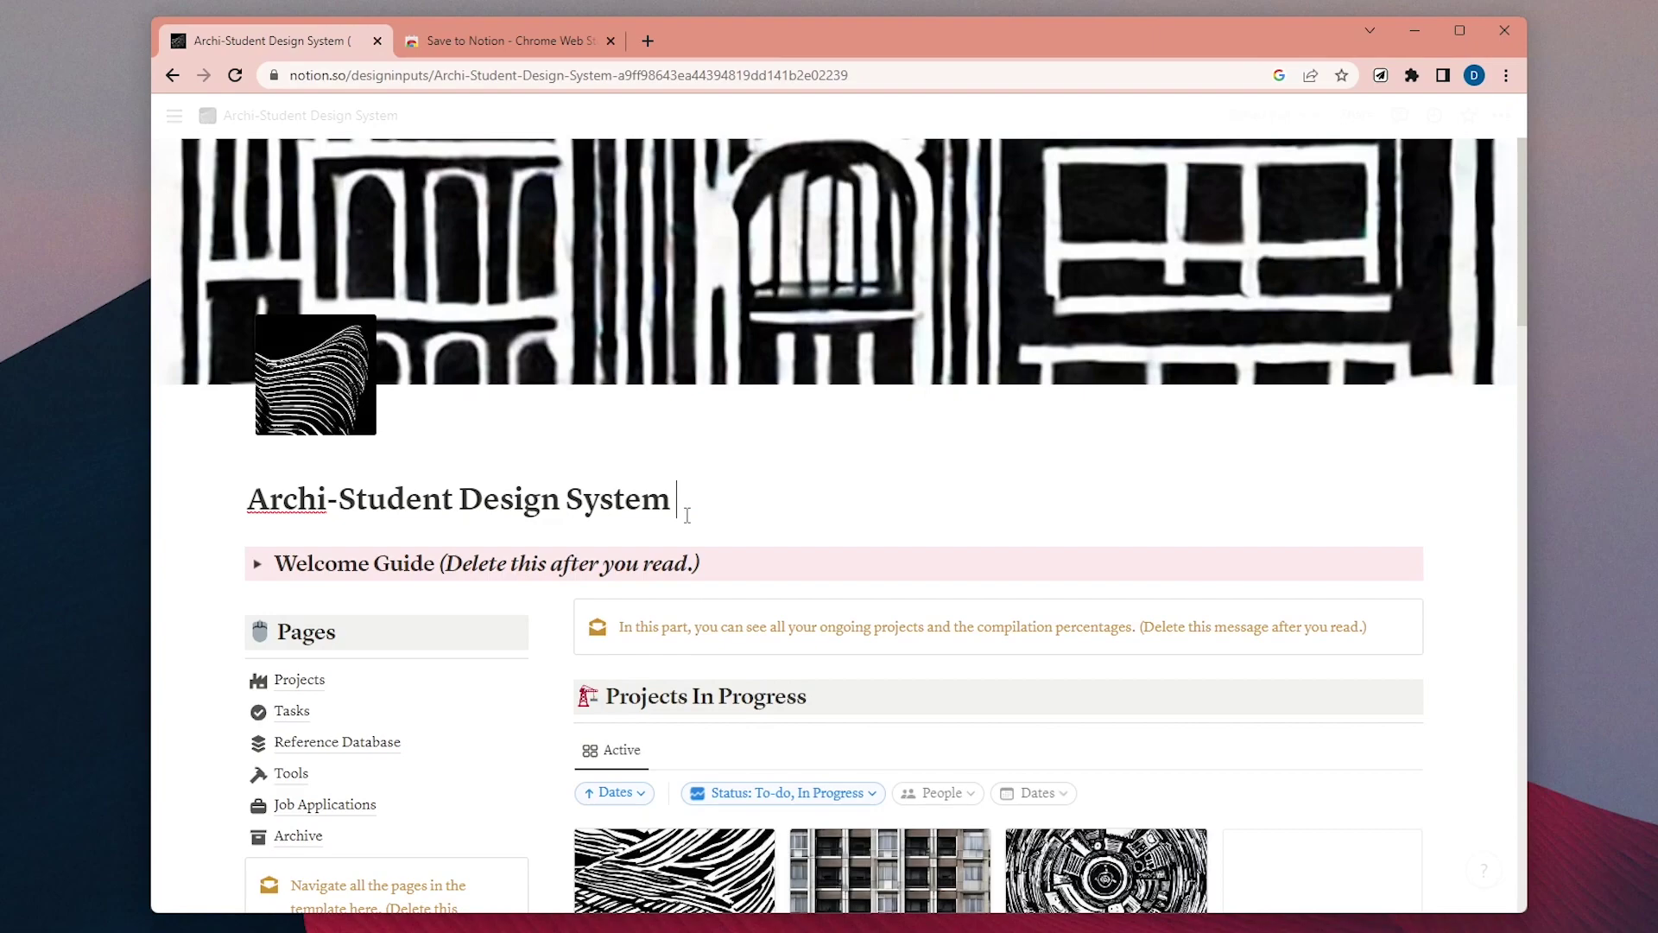
Delete the Welcome Guide toggle and the instruction tip callouts.
scroll(687, 515, down, 2)
click(230, 372)
click(345, 256)
click(563, 367)
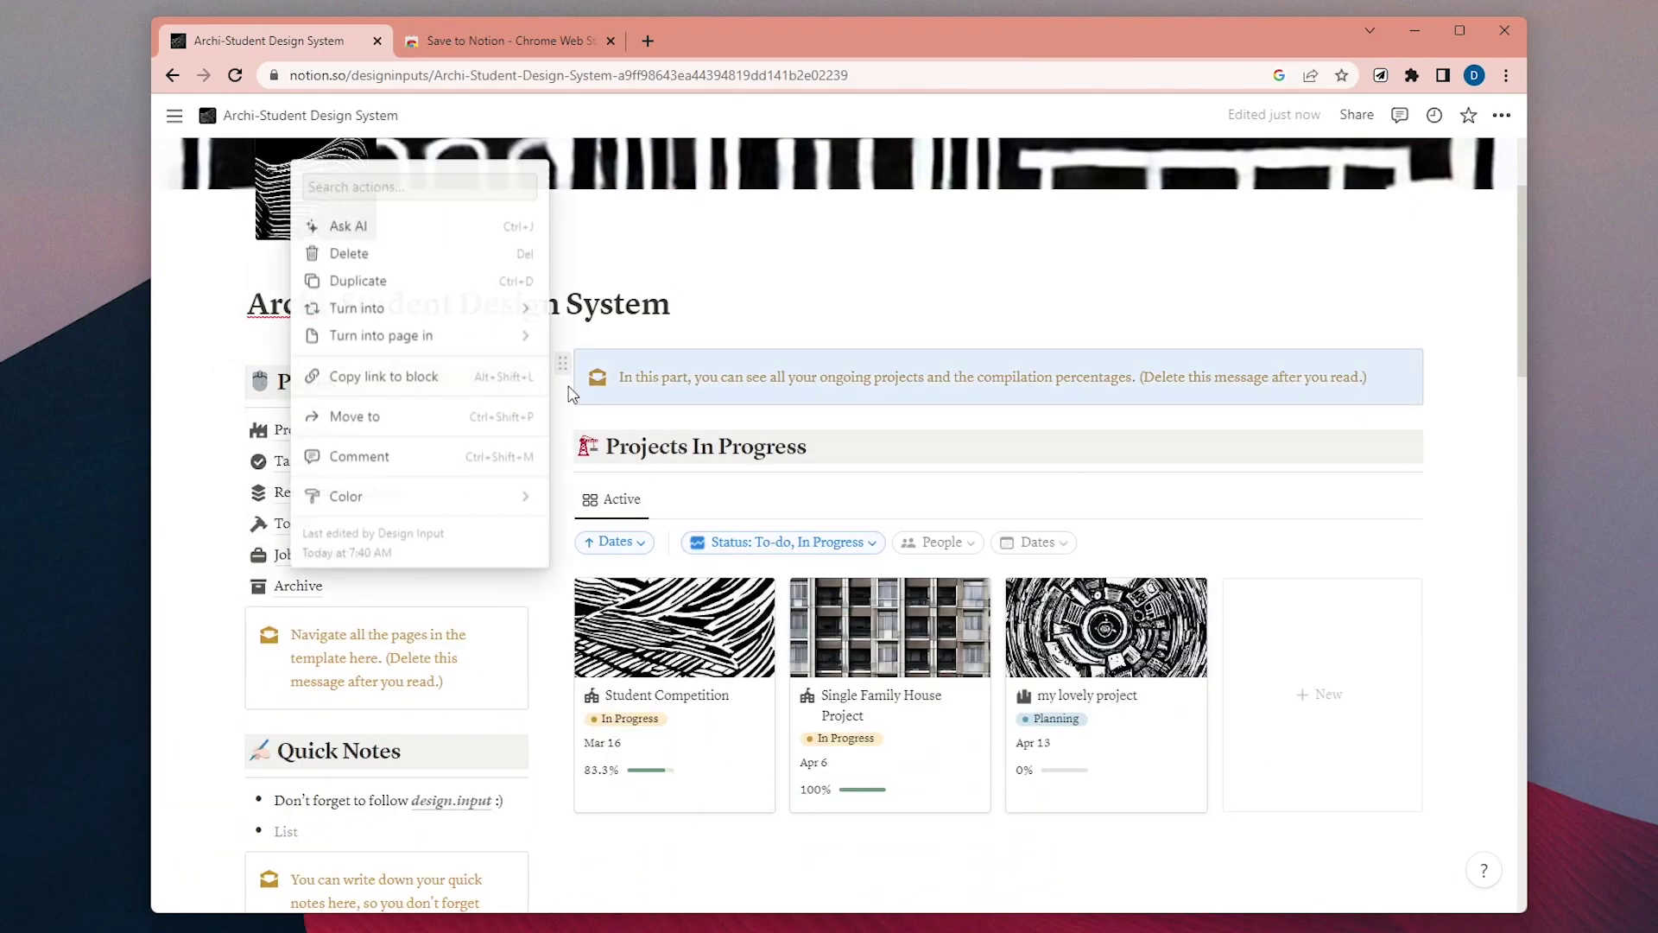
key(Delete)
click(231, 622)
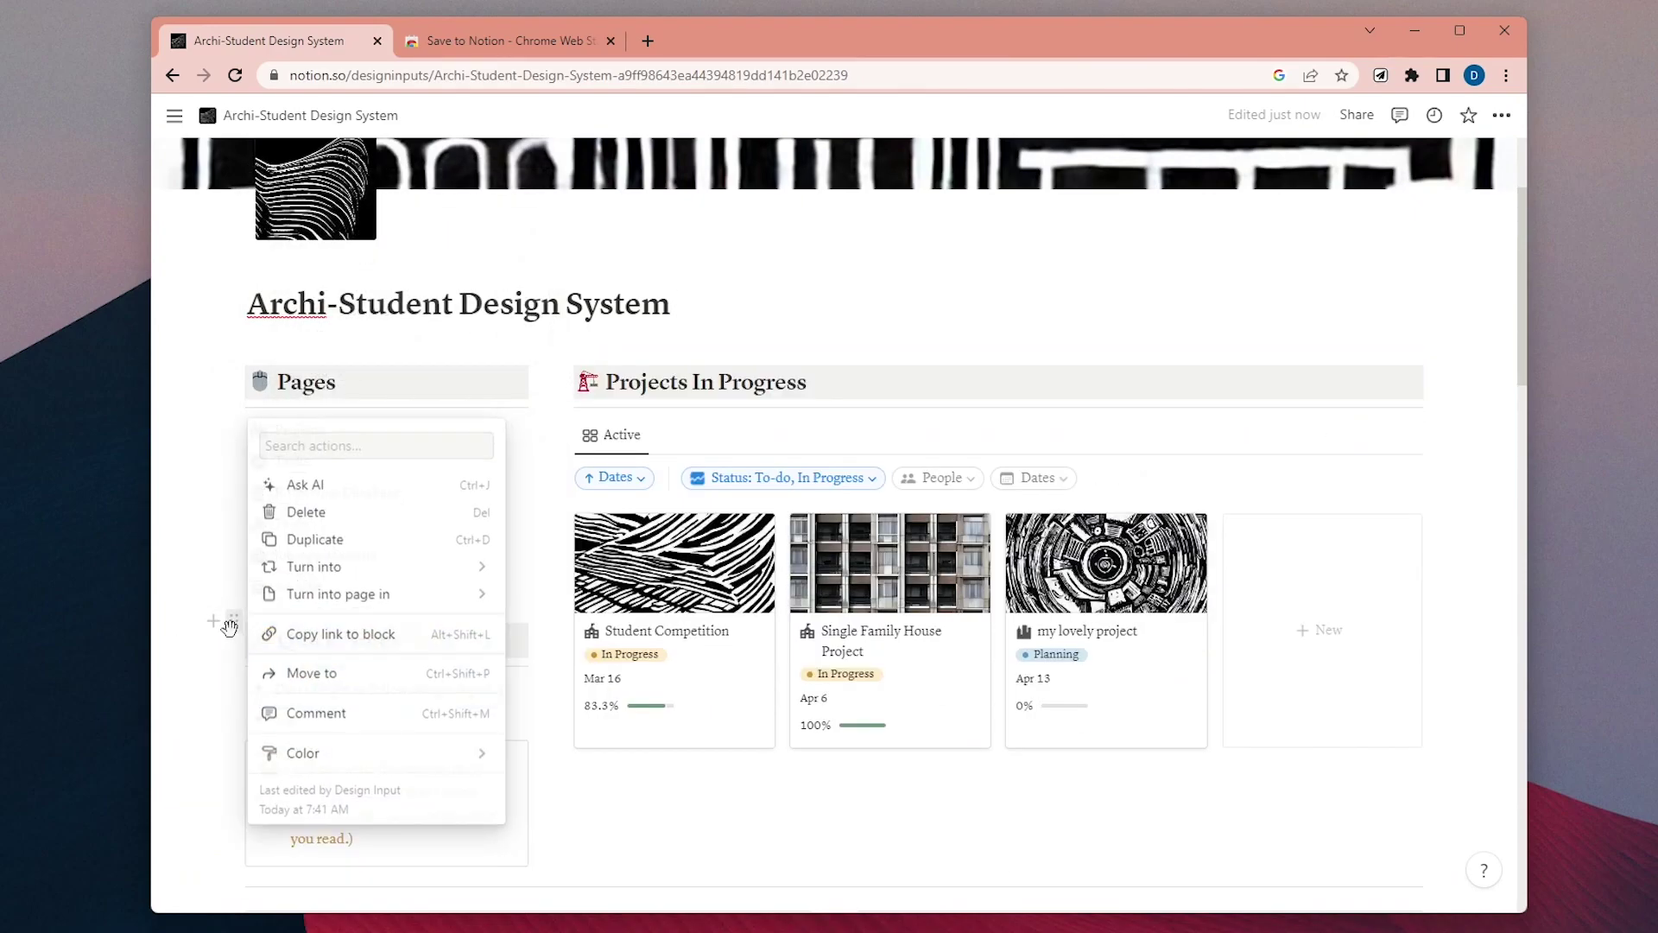
key(Delete)
scroll(229, 605, down, 3)
click(230, 569)
key(Delete)
drag(189, 637, 1041, 695)
key(Delete)
key(BackSpace)
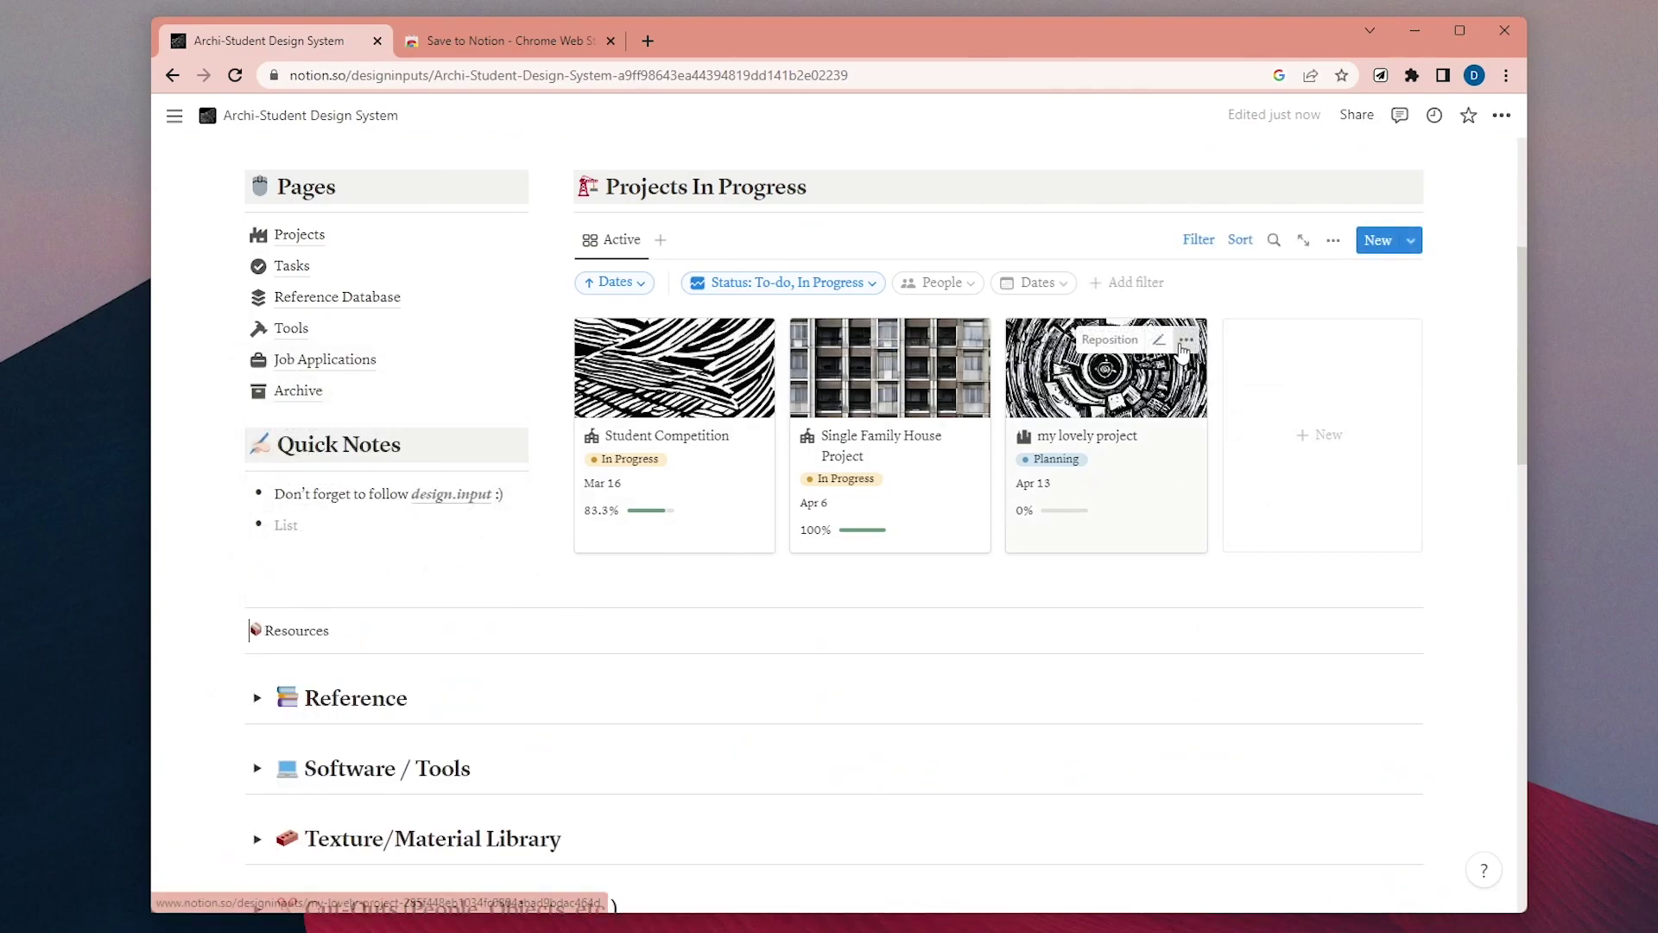
Delete the my lovely project, Single Family House Project and Student Competition cards.
click(1185, 339)
click(1205, 411)
click(969, 339)
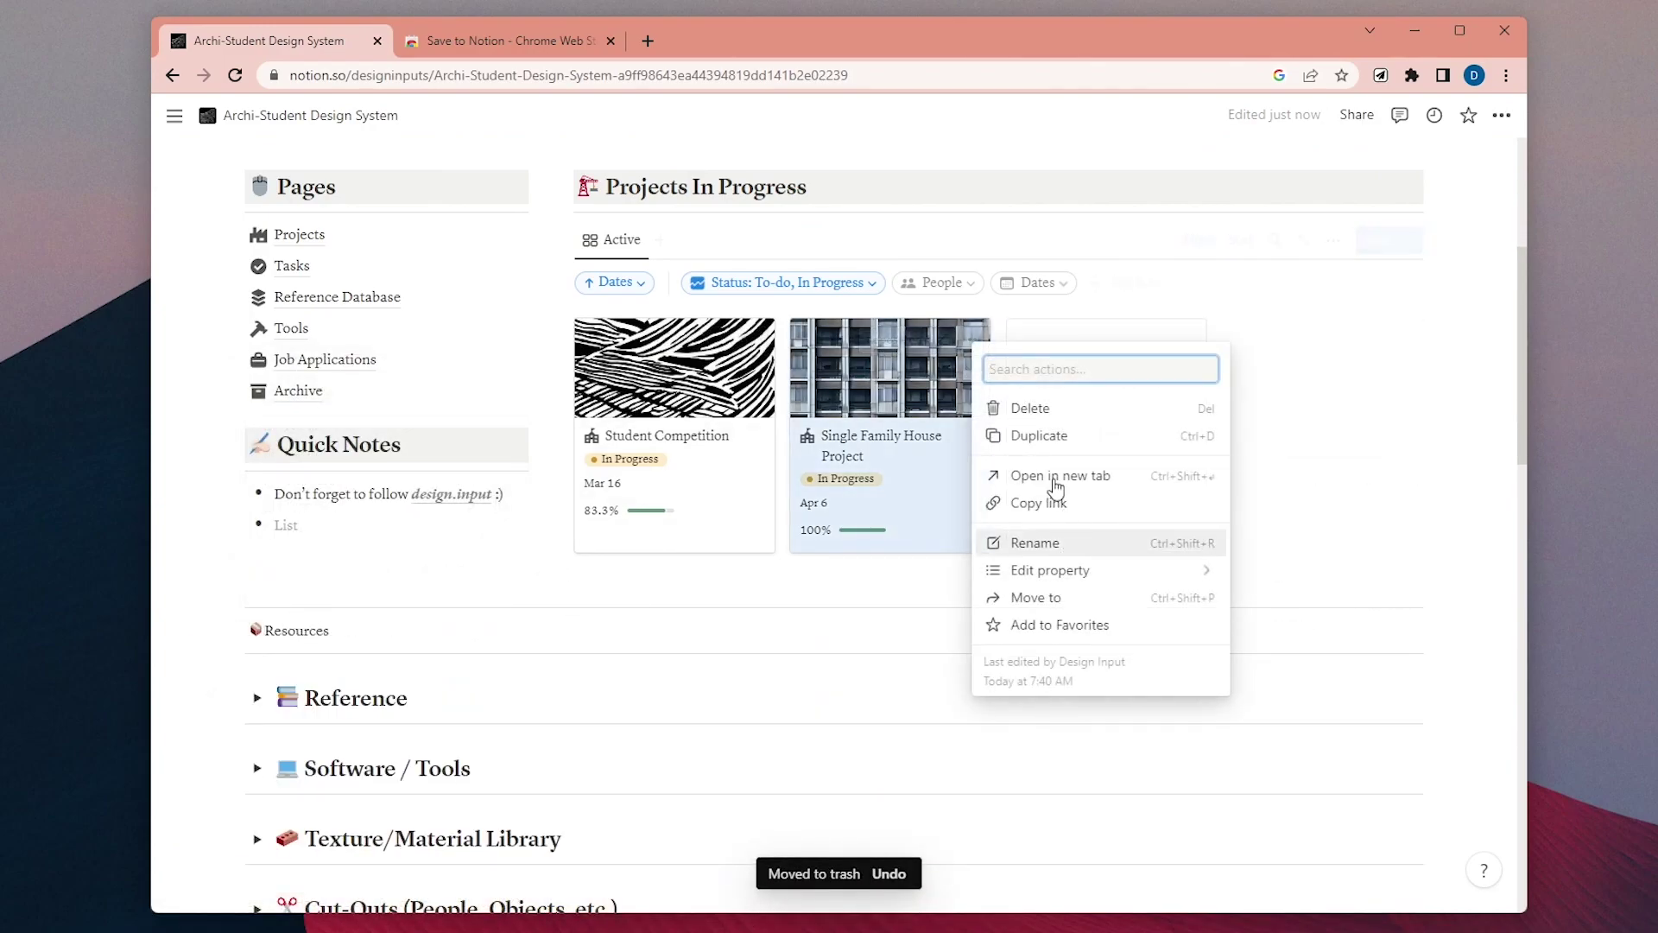
click(1029, 408)
click(753, 340)
click(814, 407)
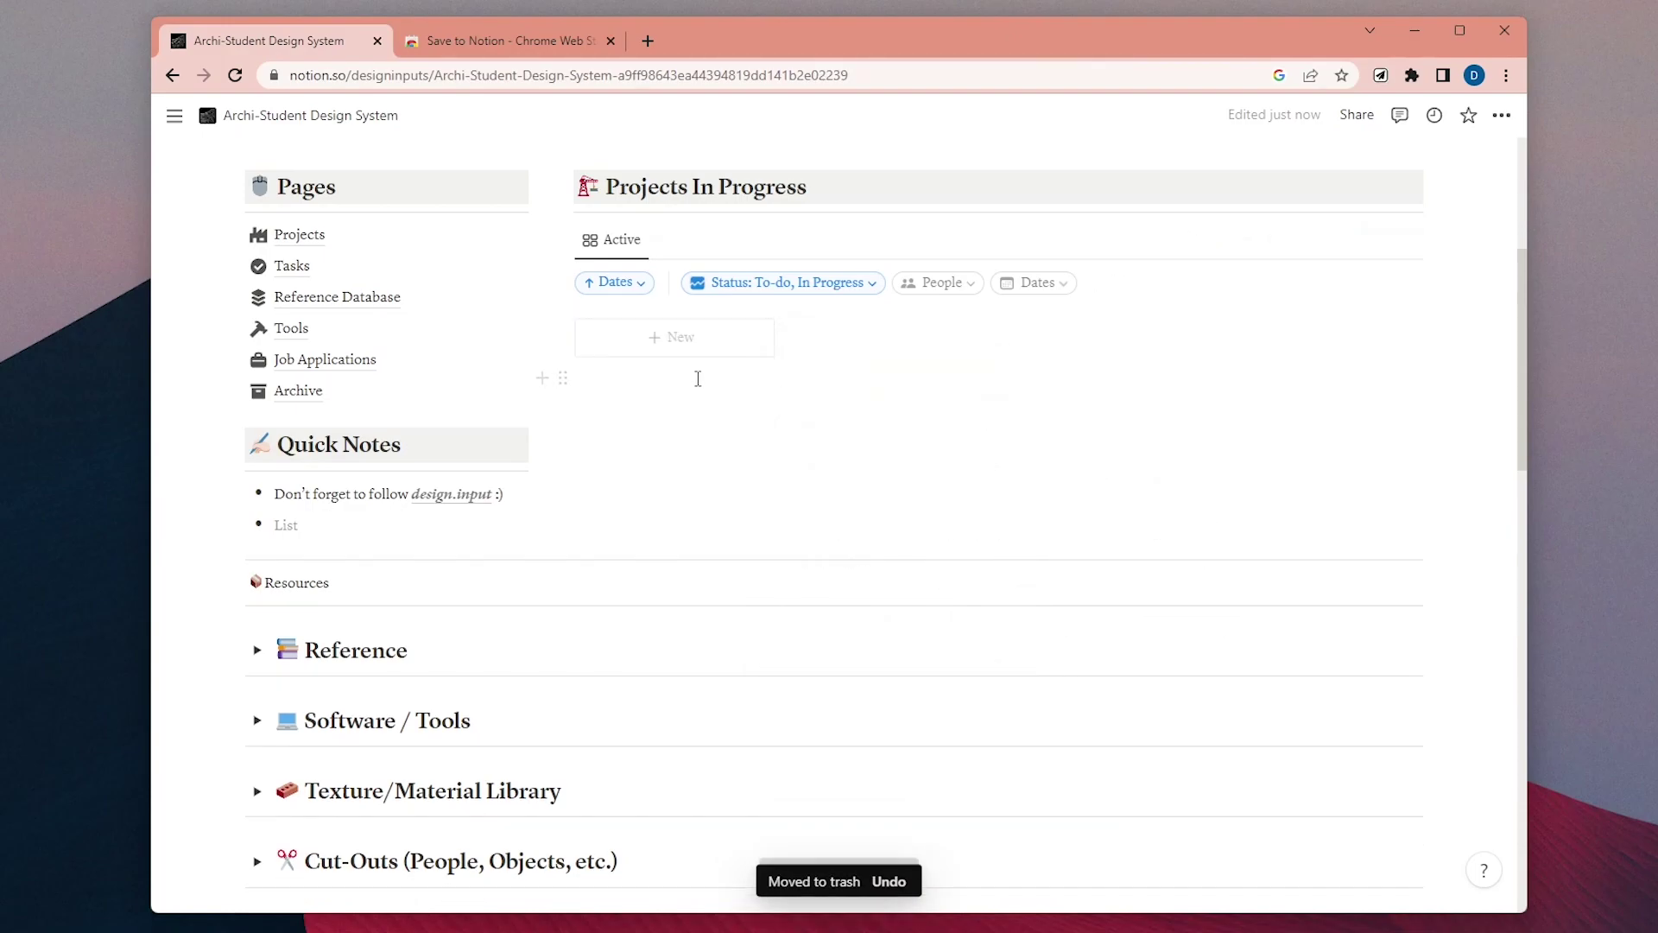
Delete the resource toggle sections and the references tip callout.
scroll(698, 378, down, 2)
drag(177, 406, 420, 549)
scroll(404, 575, down, 4)
key(Delete)
click(234, 597)
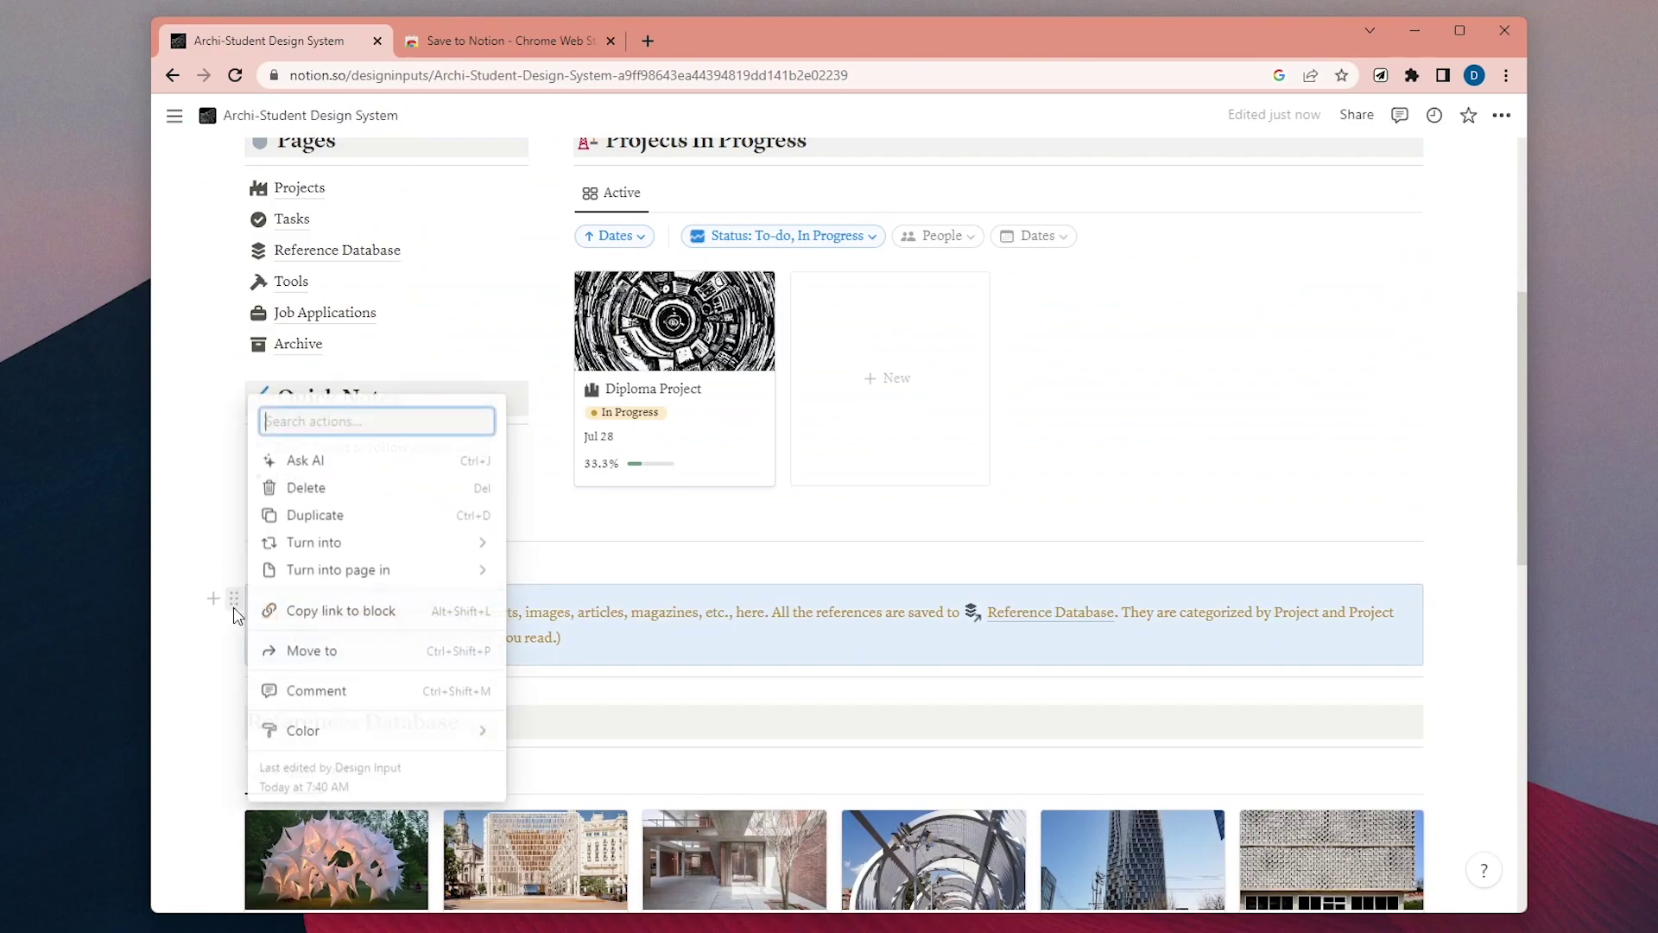
key(Delete)
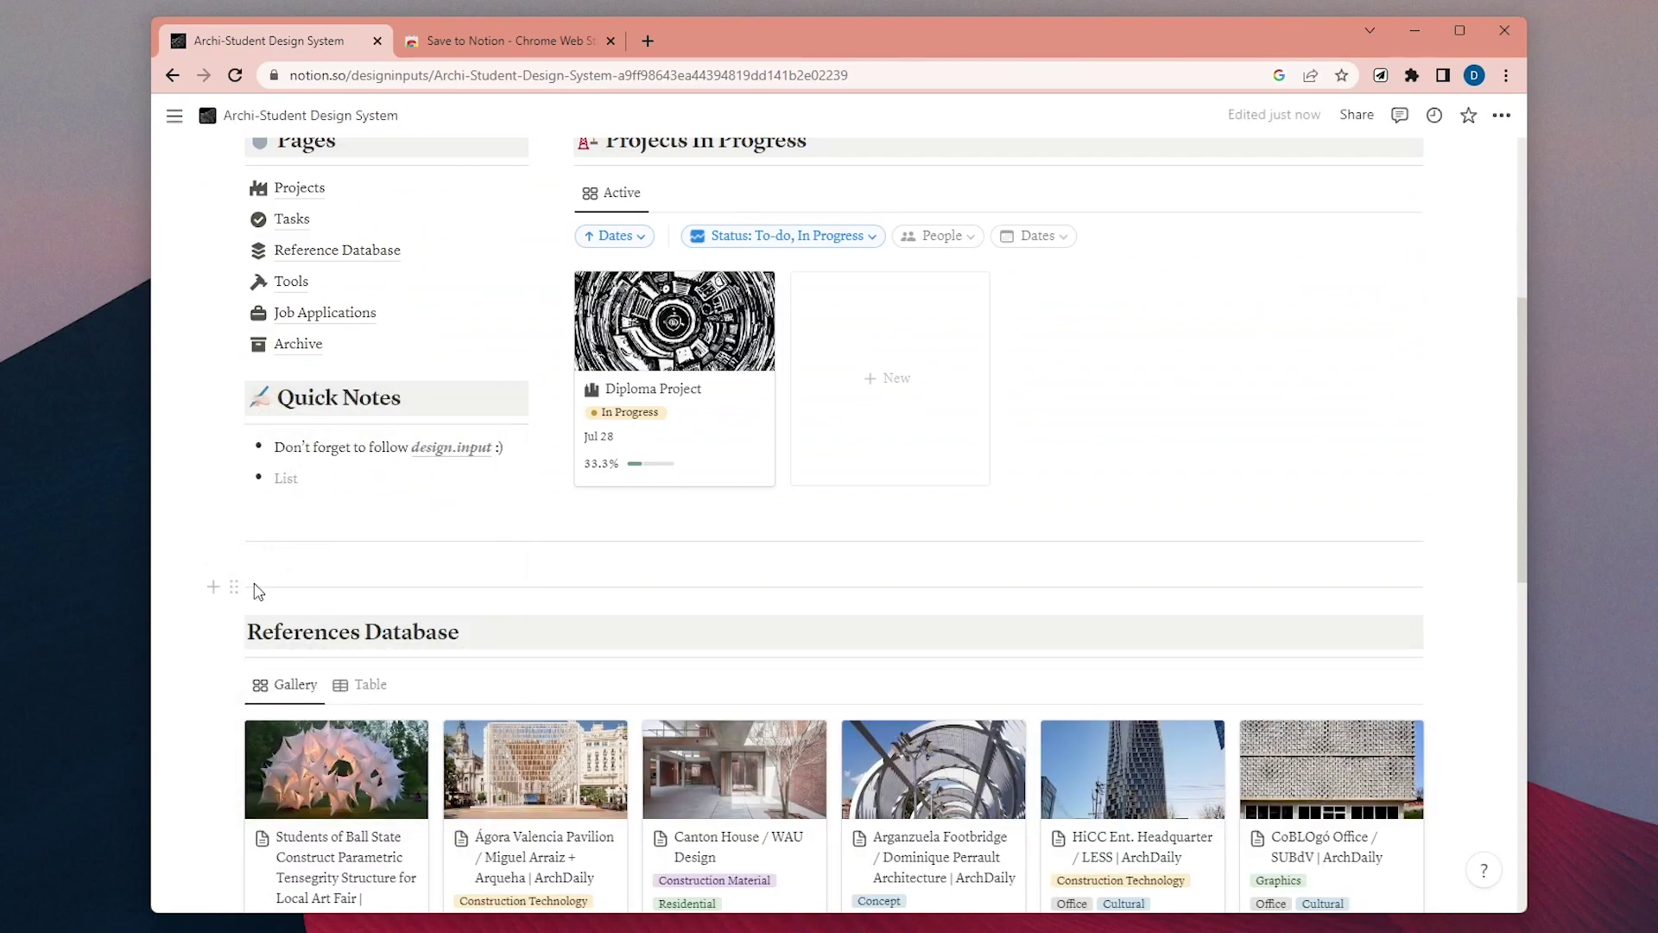